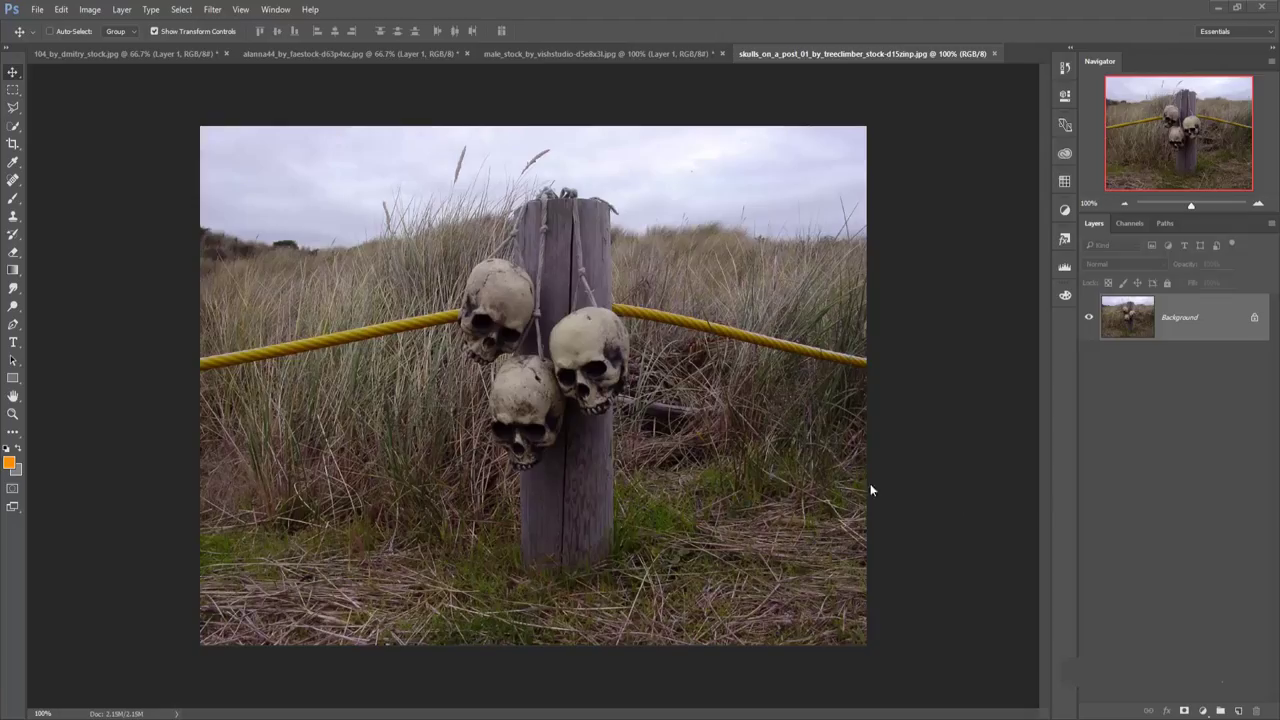
# Create a new blank document from the 1280 px × 720 px preset.
pyautogui.click(37, 9)
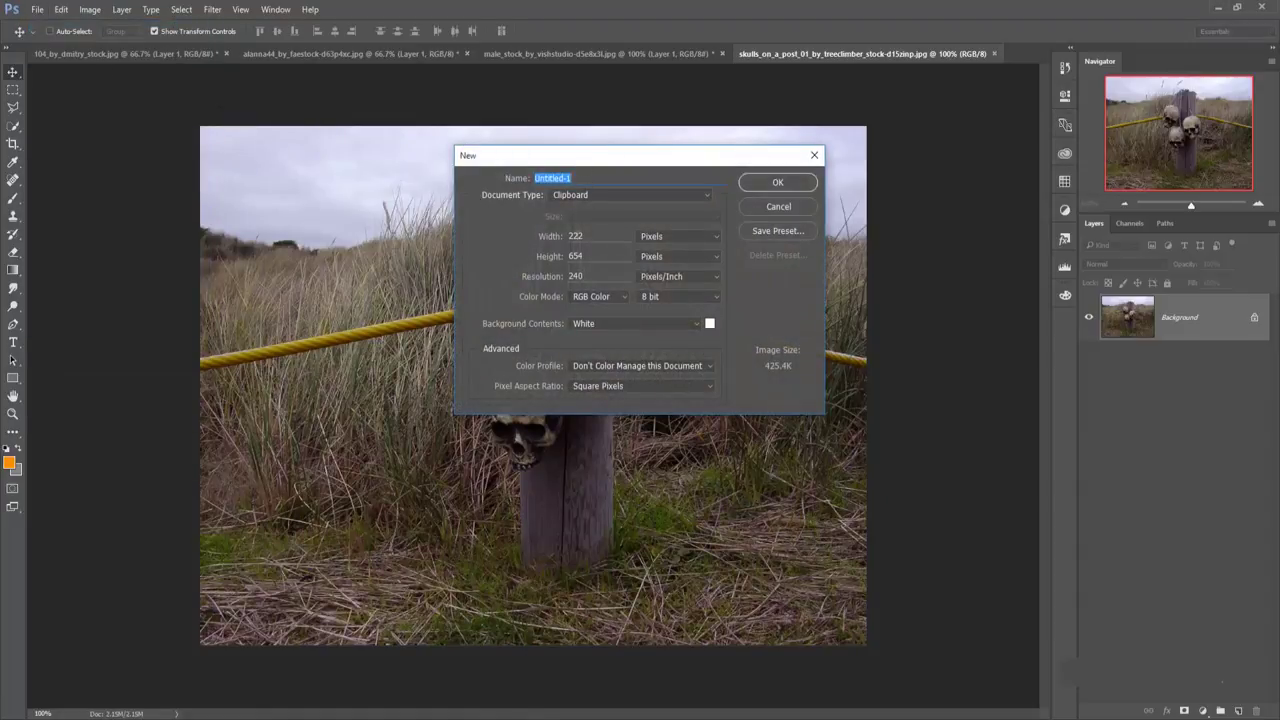
pyautogui.click(645, 197)
pyautogui.click(621, 236)
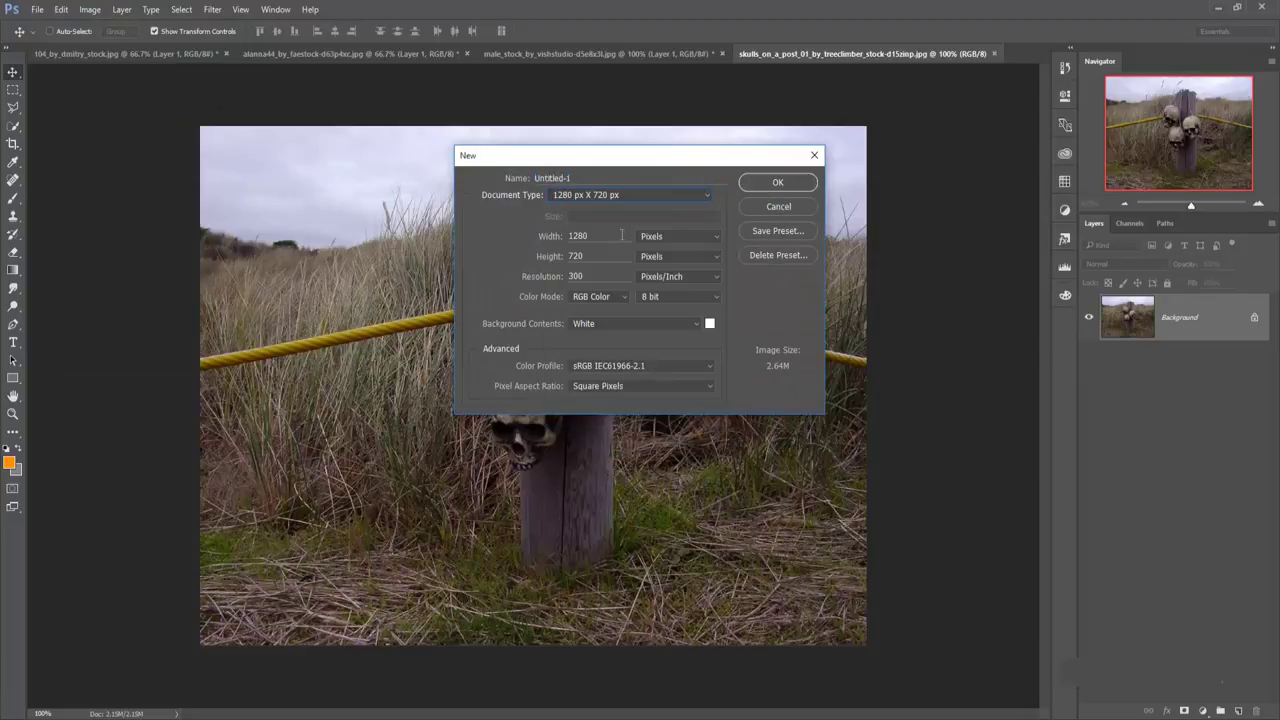
pyautogui.click(772, 183)
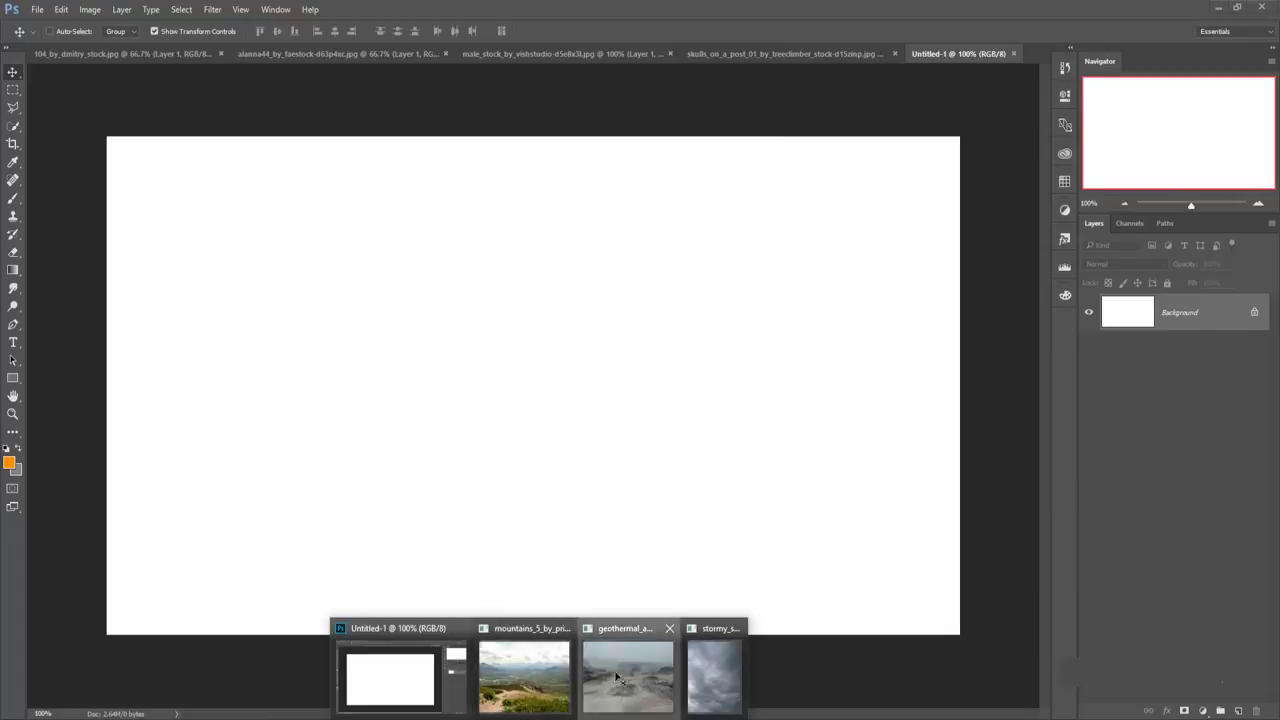
# Deselect the geothermal photo and copy it into the new document as Layer 1.
pyautogui.click(630, 680)
pyautogui.moveTo(703, 217); pyautogui.dragTo(880, 117)
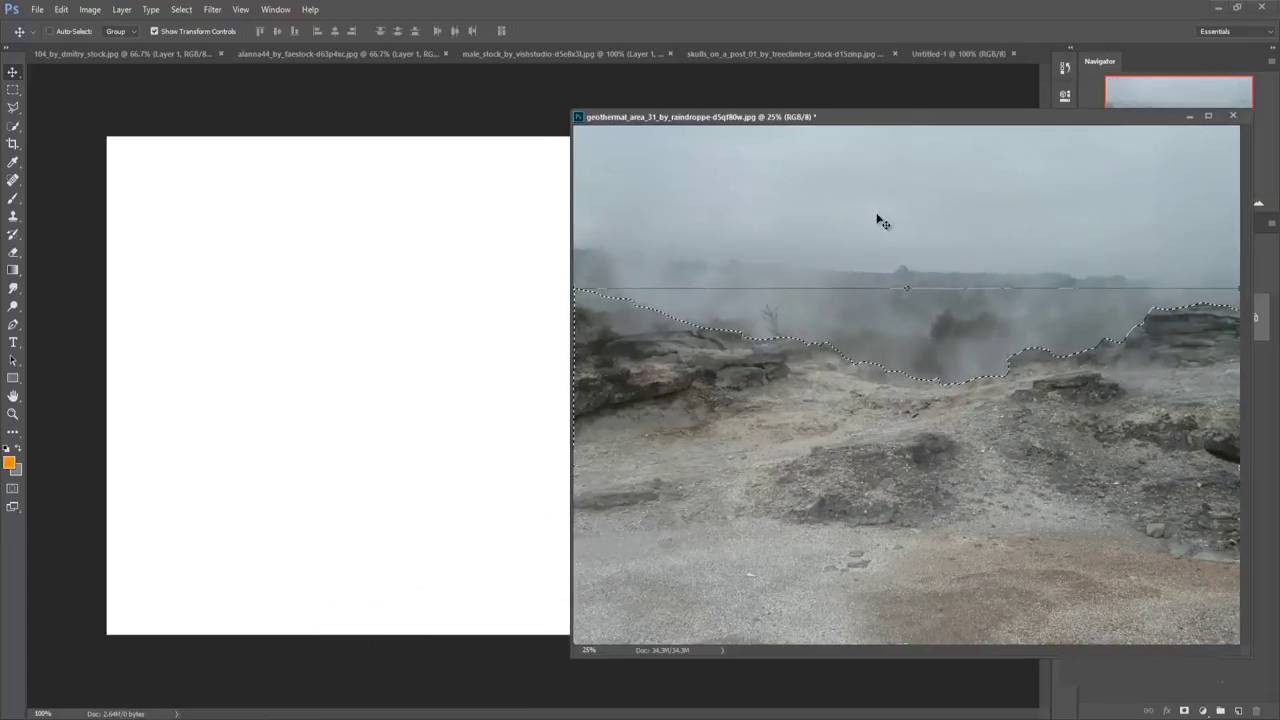
pyautogui.click(181, 9)
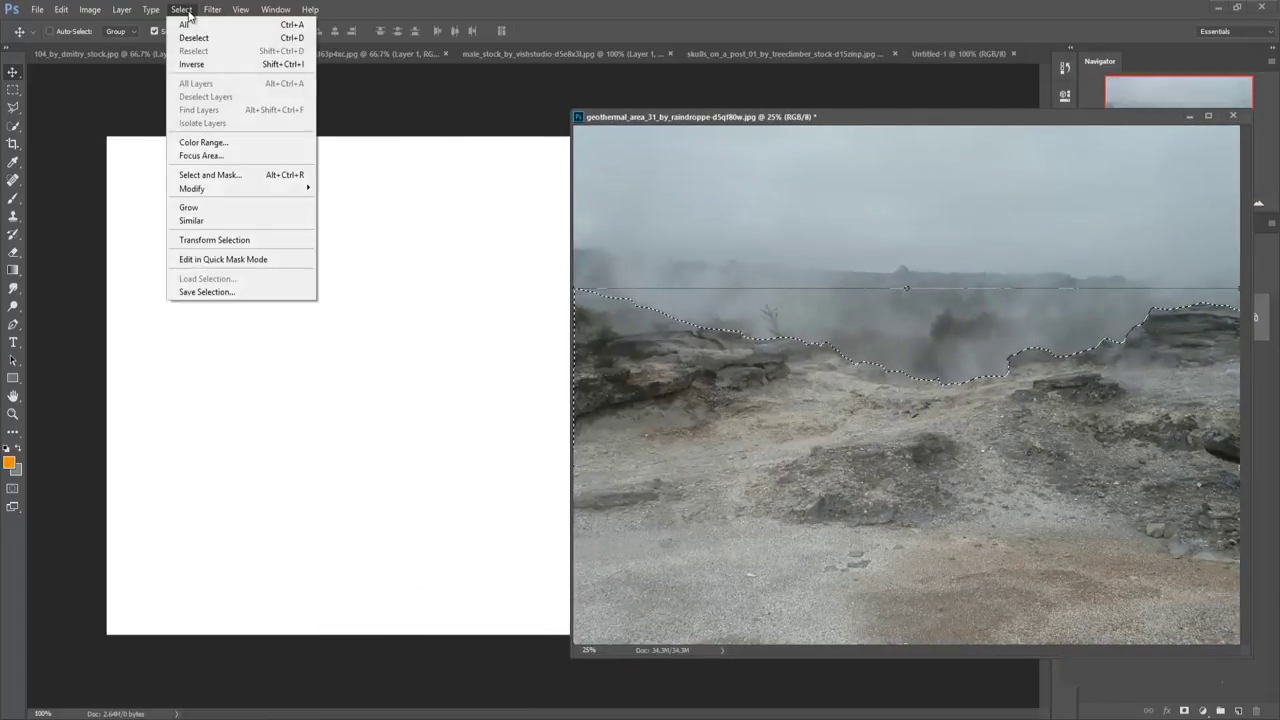
pyautogui.click(193, 38)
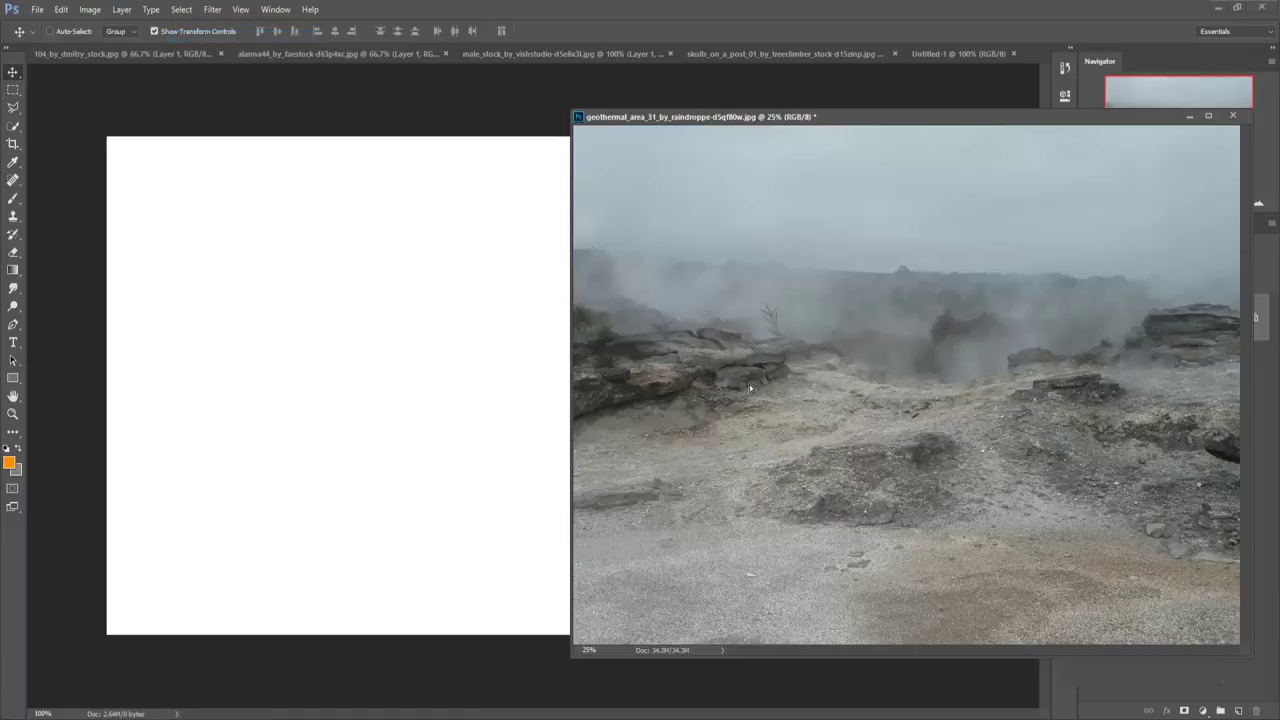
pyautogui.moveTo(749, 384); pyautogui.dragTo(474, 353)
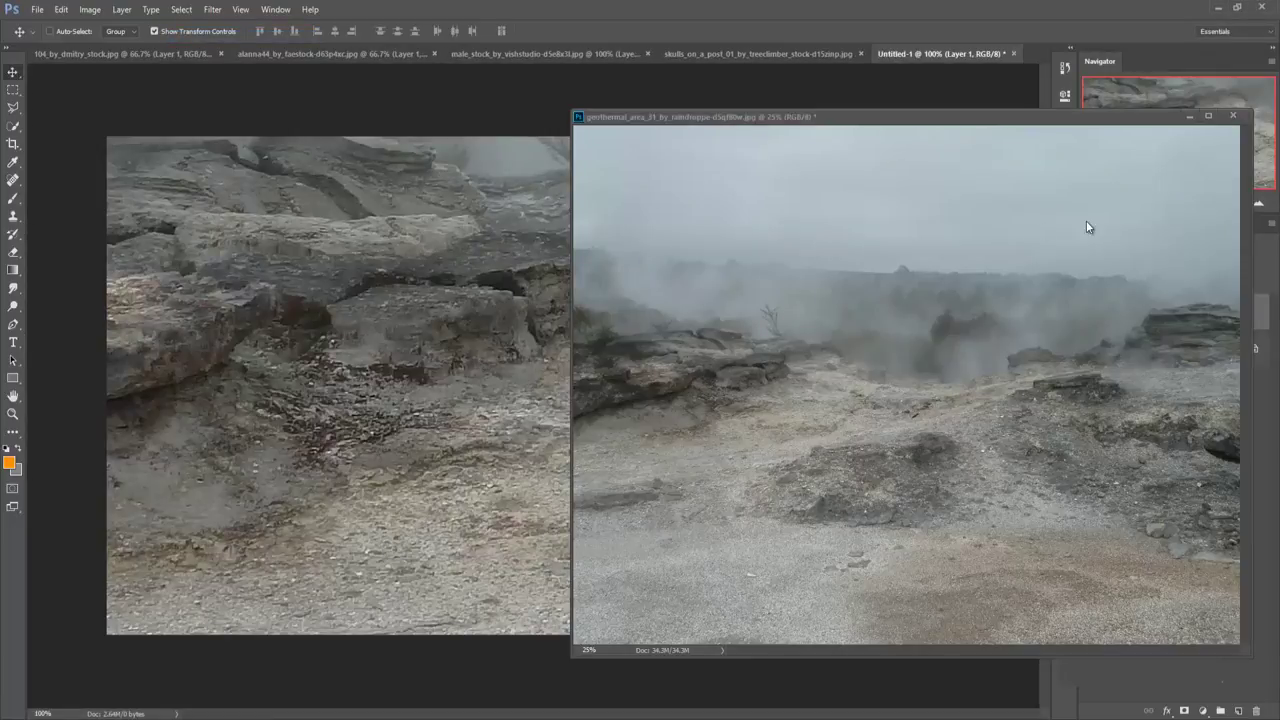
pyautogui.click(1190, 118)
# Scale the landscape layer to span the full canvas width across the lower part.
pyautogui.moveTo(583, 214); pyautogui.dragTo(556, 455)
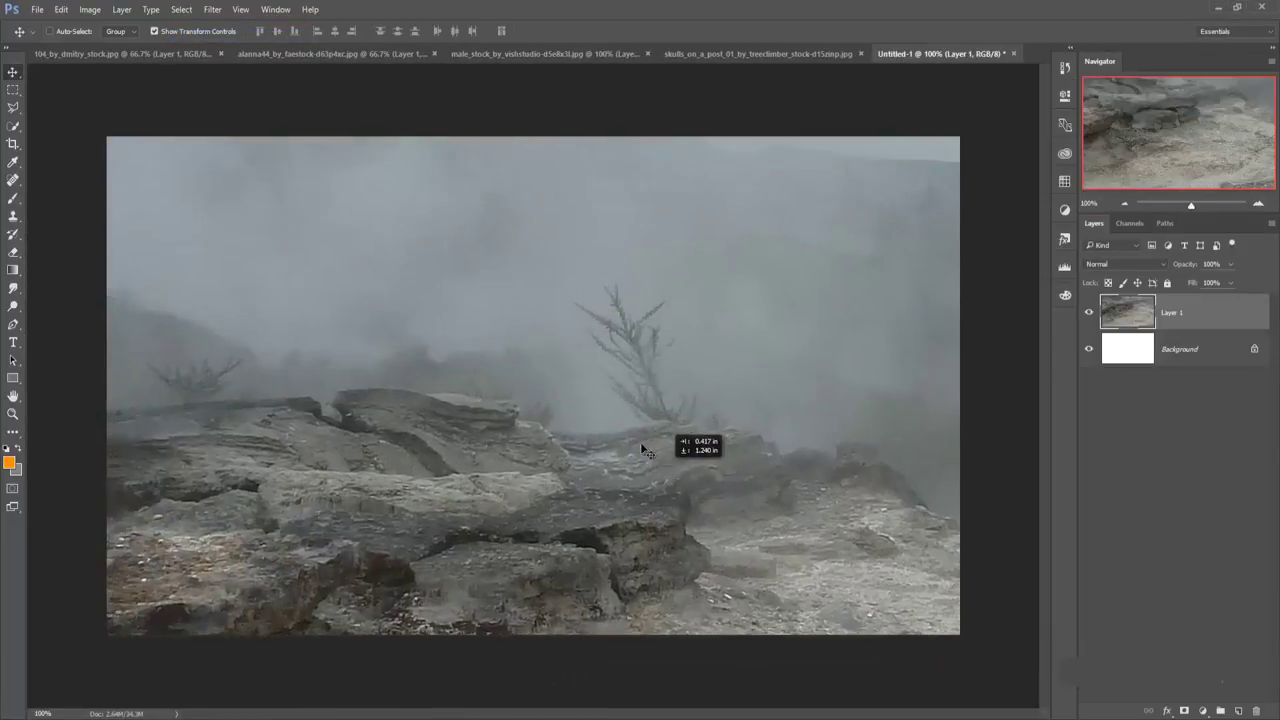
pyautogui.moveTo(335, 283)
pyautogui.mouseDown()
pyautogui.moveTo(170, 200)
pyautogui.moveTo(199, 145)
pyautogui.moveTo(677, 457)
pyautogui.moveTo(757, 540)
pyautogui.moveTo(320, 189)
pyautogui.moveTo(258, 157)
pyautogui.moveTo(526, 257)
pyautogui.moveTo(397, 314)
pyautogui.mouseUp()
pyautogui.hotkey('ctrl', 't')
pyautogui.moveTo(651, 397)
pyautogui.mouseDown()
pyautogui.moveTo(503, 326)
pyautogui.moveTo(423, 334)
pyautogui.moveTo(366, 371)
pyautogui.moveTo(355, 395)
pyautogui.mouseUp()
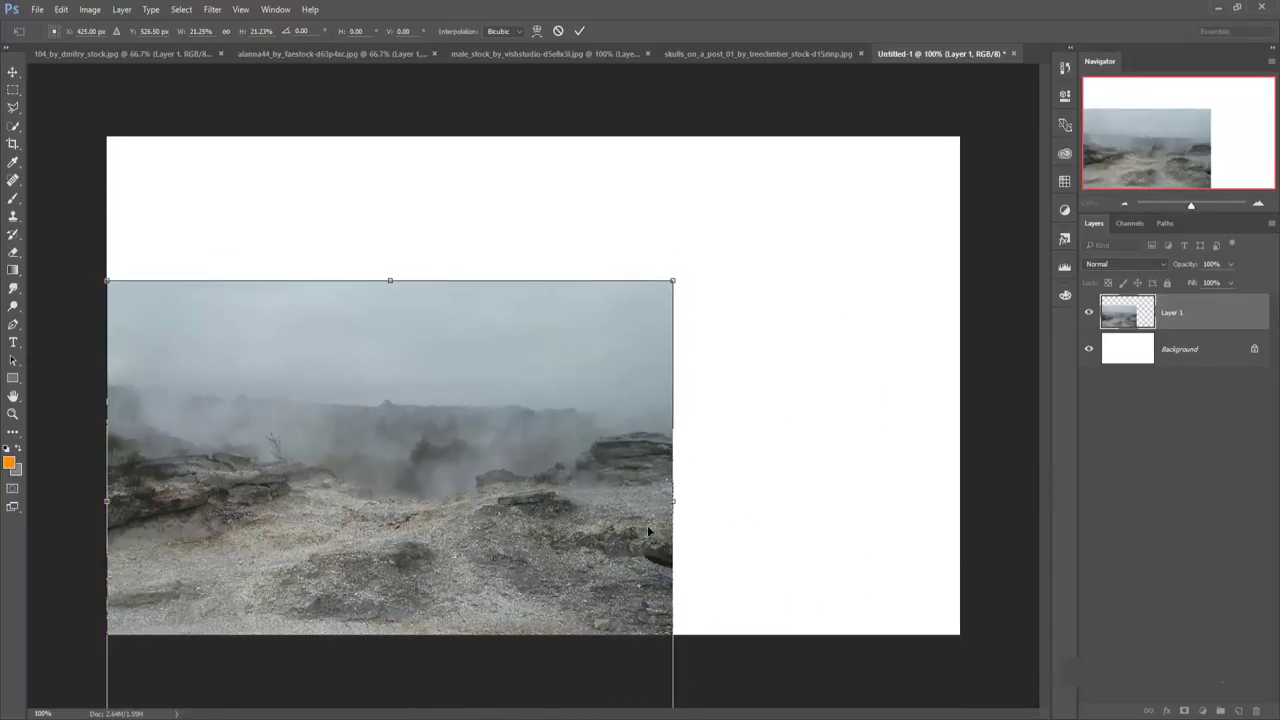
pyautogui.moveTo(673, 513); pyautogui.dragTo(957, 531)
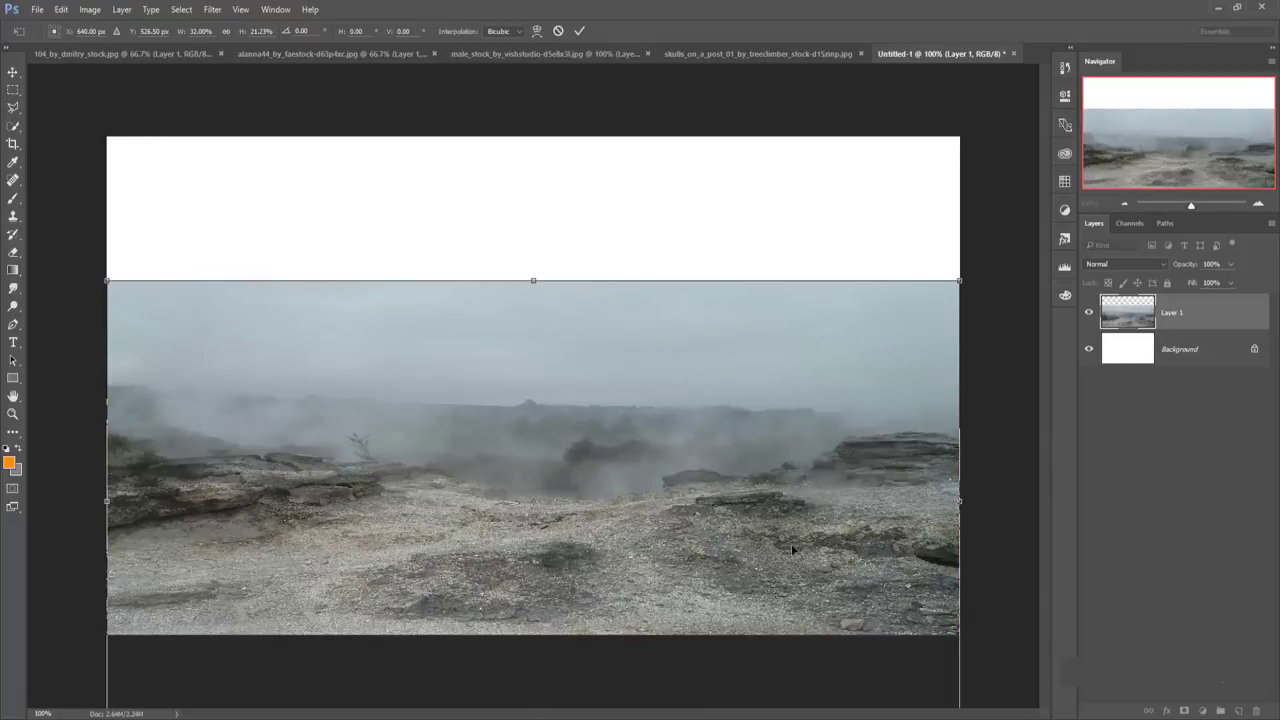
pyautogui.moveTo(756, 538); pyautogui.dragTo(749, 547)
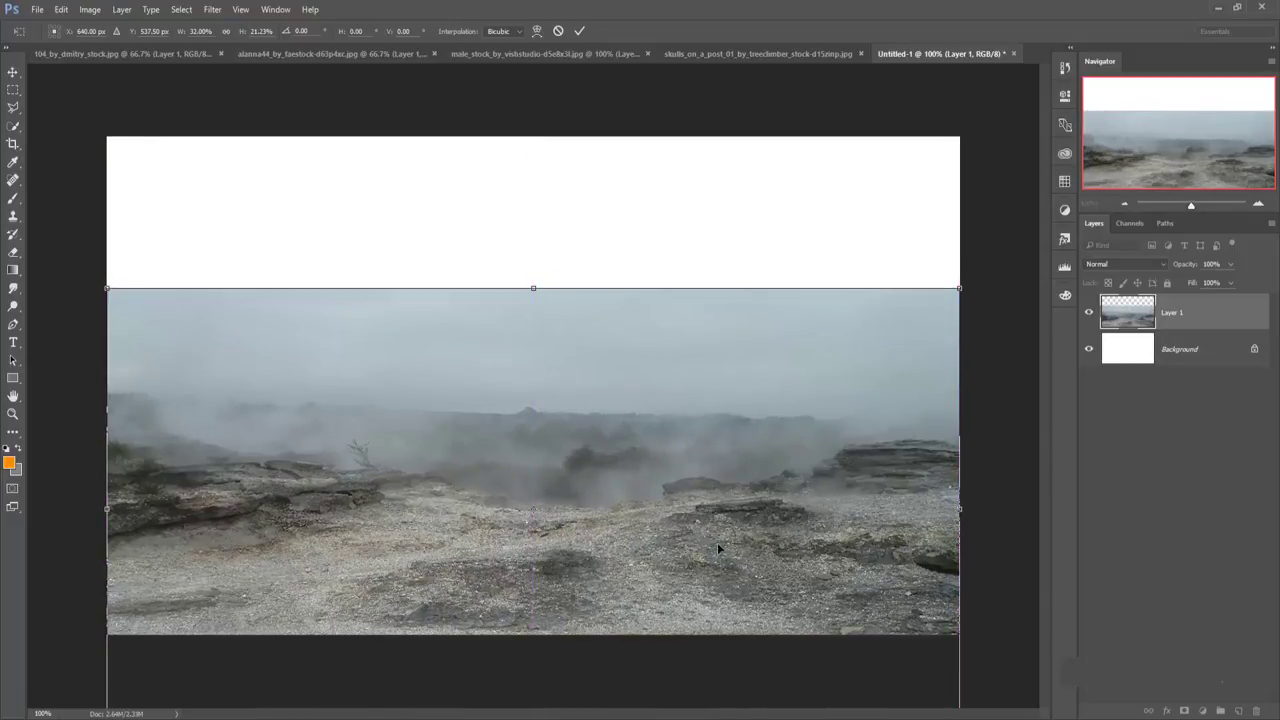
pyautogui.moveTo(535, 290); pyautogui.dragTo(534, 283)
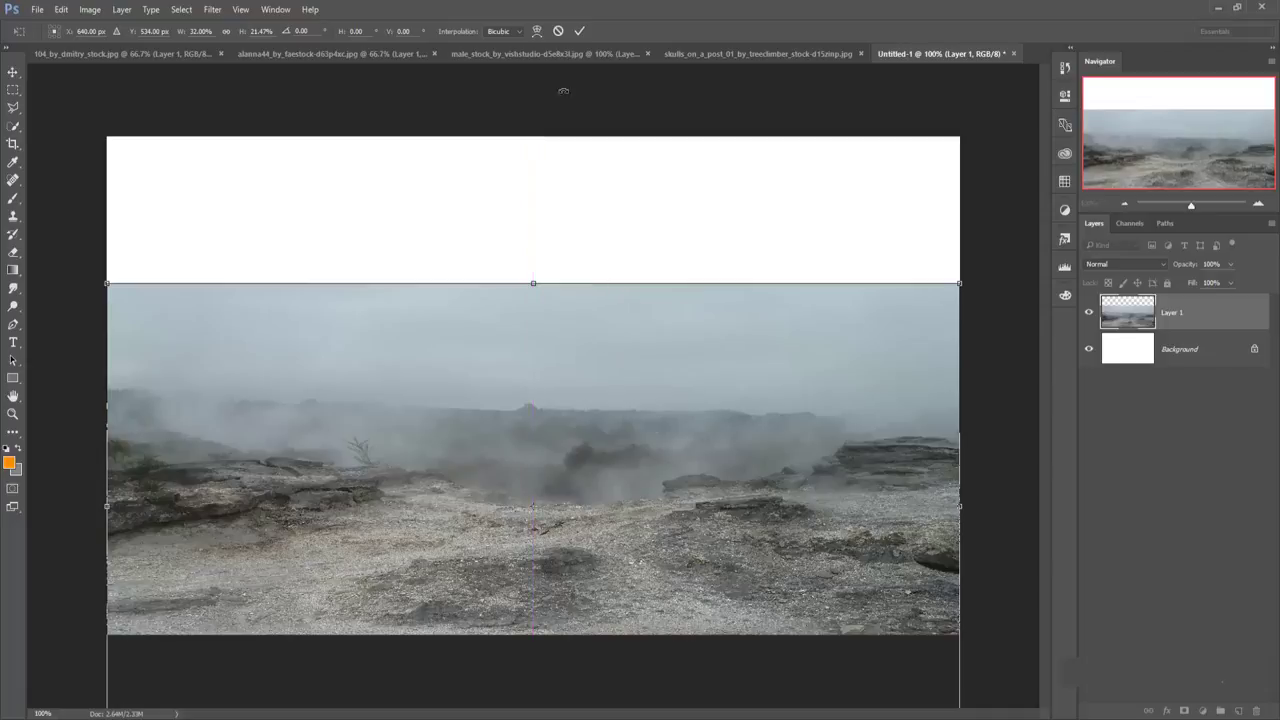
pyautogui.click(579, 33)
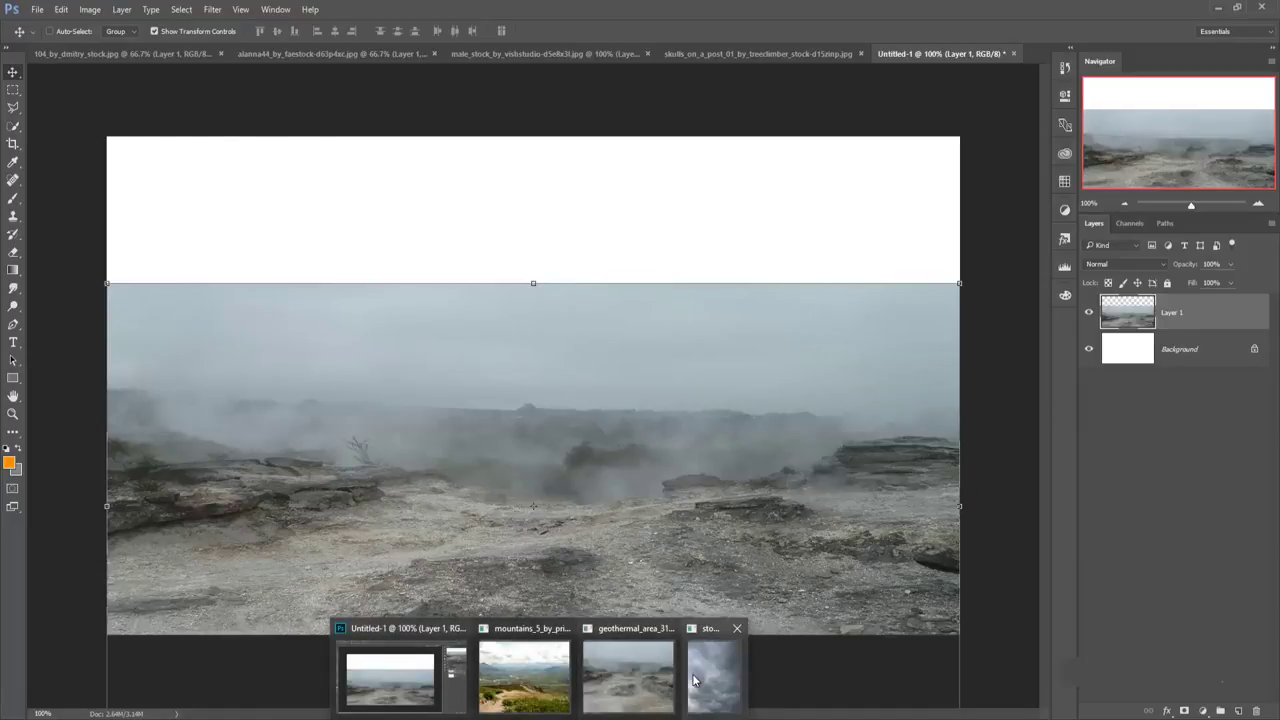
# Dock the stormy_sky3 photo and marquee-select its upper half.
pyautogui.click(714, 672)
pyautogui.moveTo(898, 118); pyautogui.dragTo(753, 92)
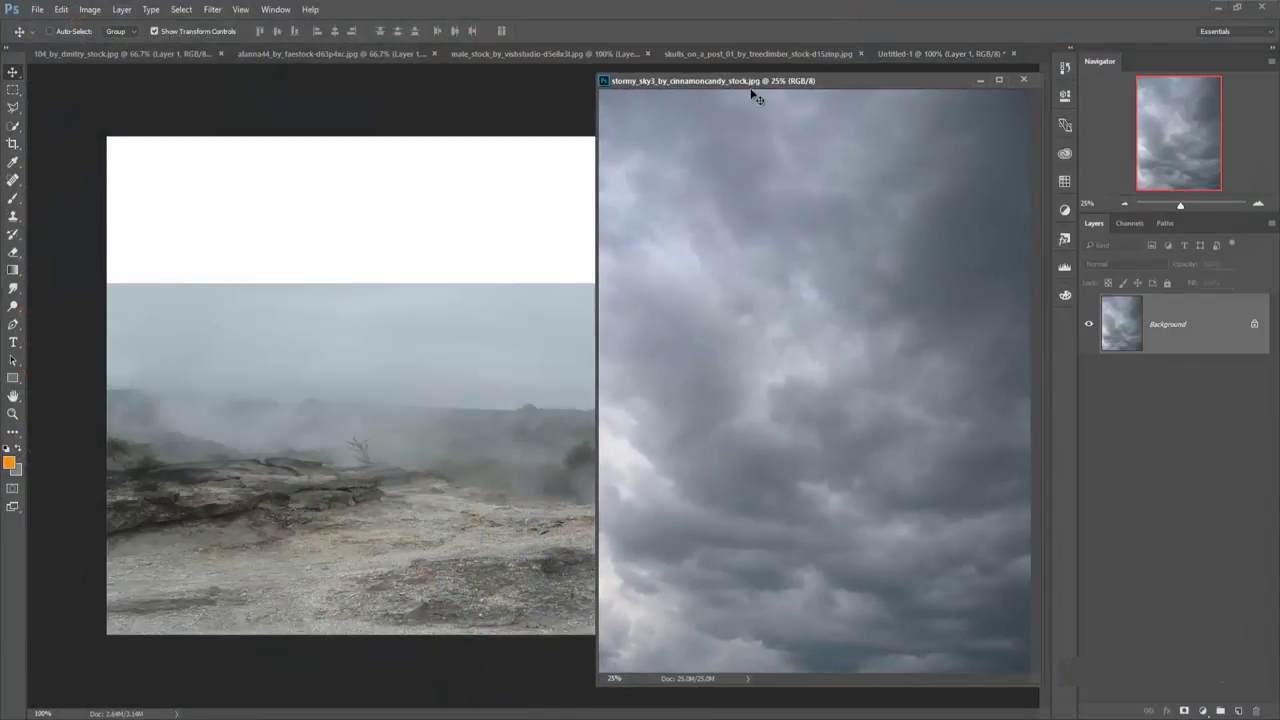
pyautogui.click(997, 81)
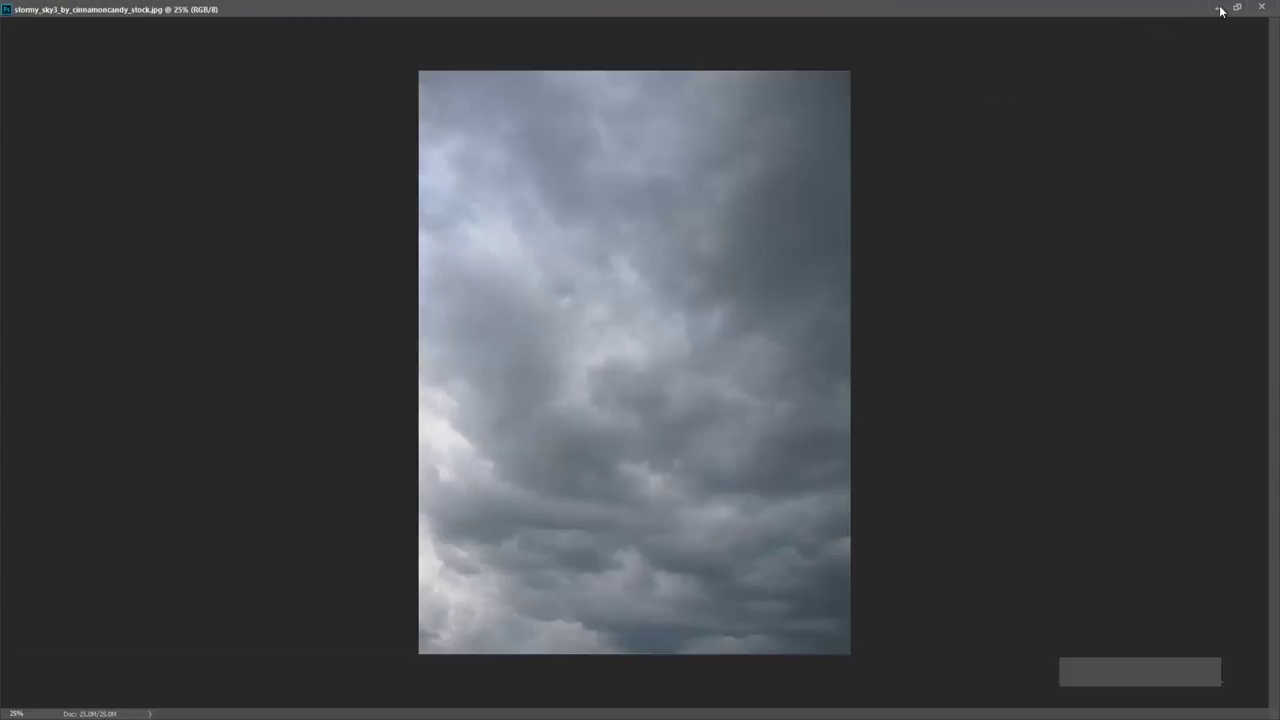
pyautogui.click(1220, 10)
pyautogui.moveTo(856, 74); pyautogui.dragTo(847, 85)
pyautogui.click(13, 91)
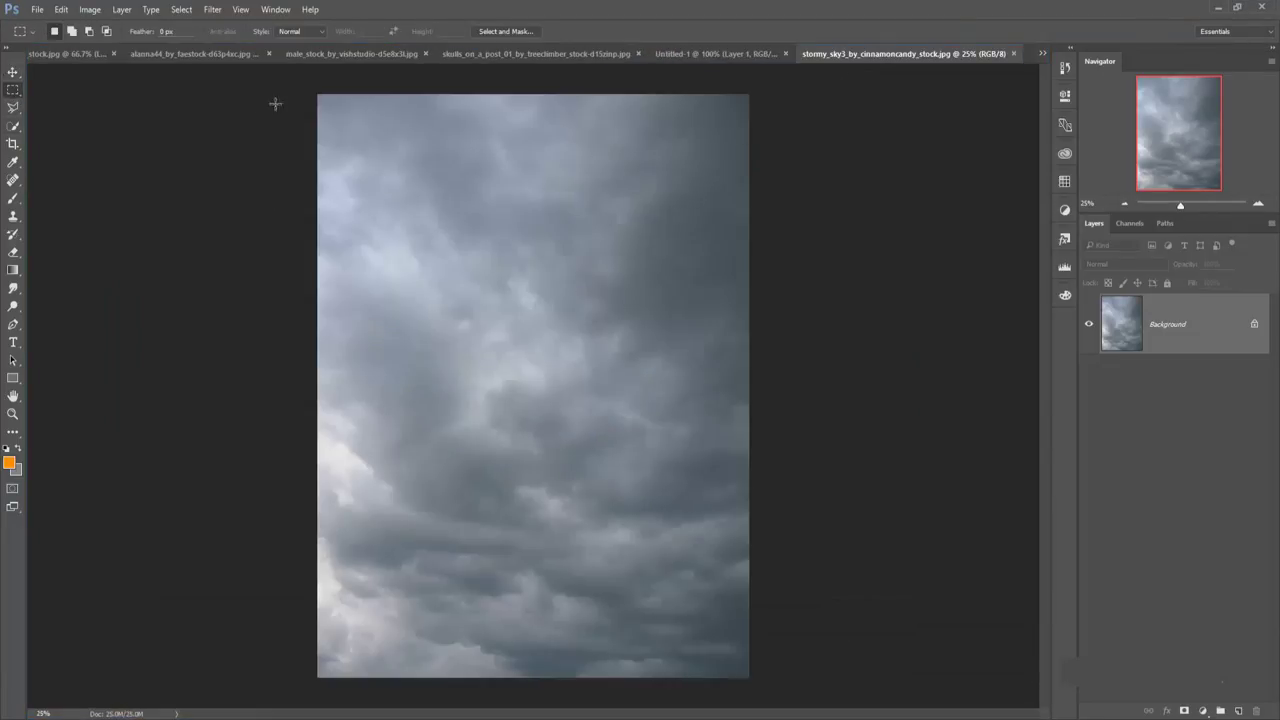
pyautogui.moveTo(317, 93); pyautogui.dragTo(760, 420)
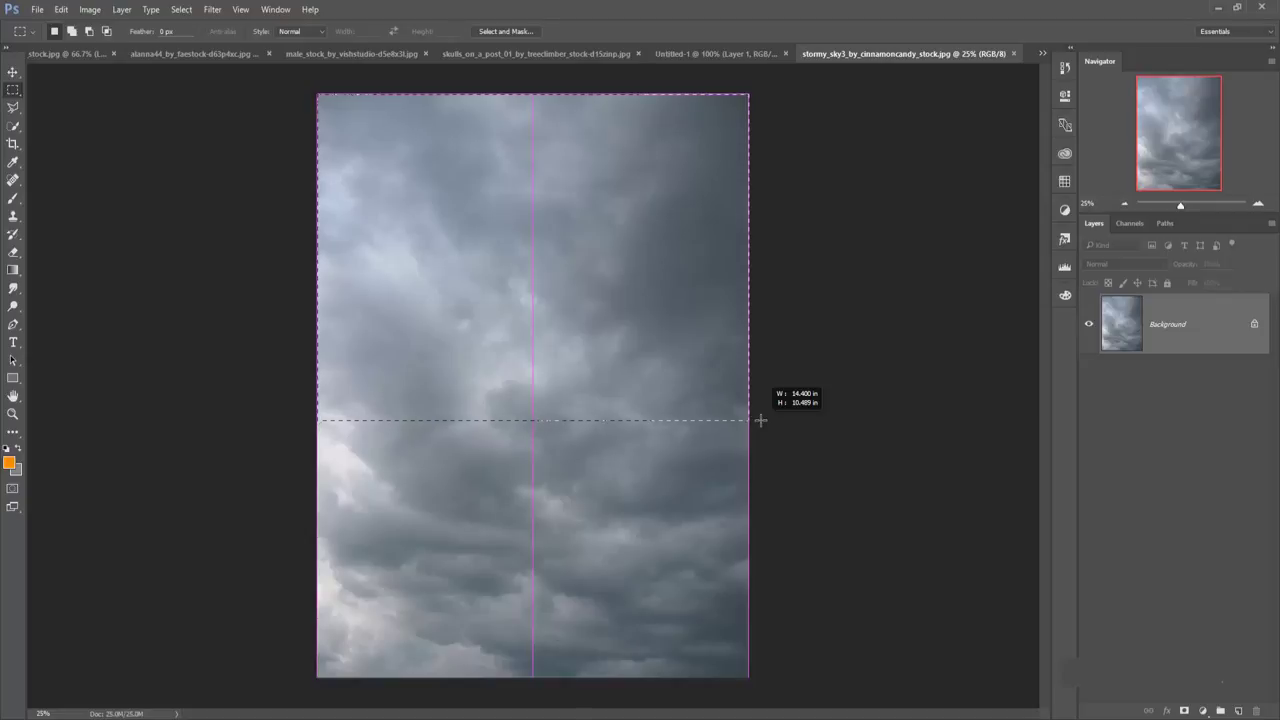
# Drag the selected sky into the composite as Layer 2.
pyautogui.click(13, 72)
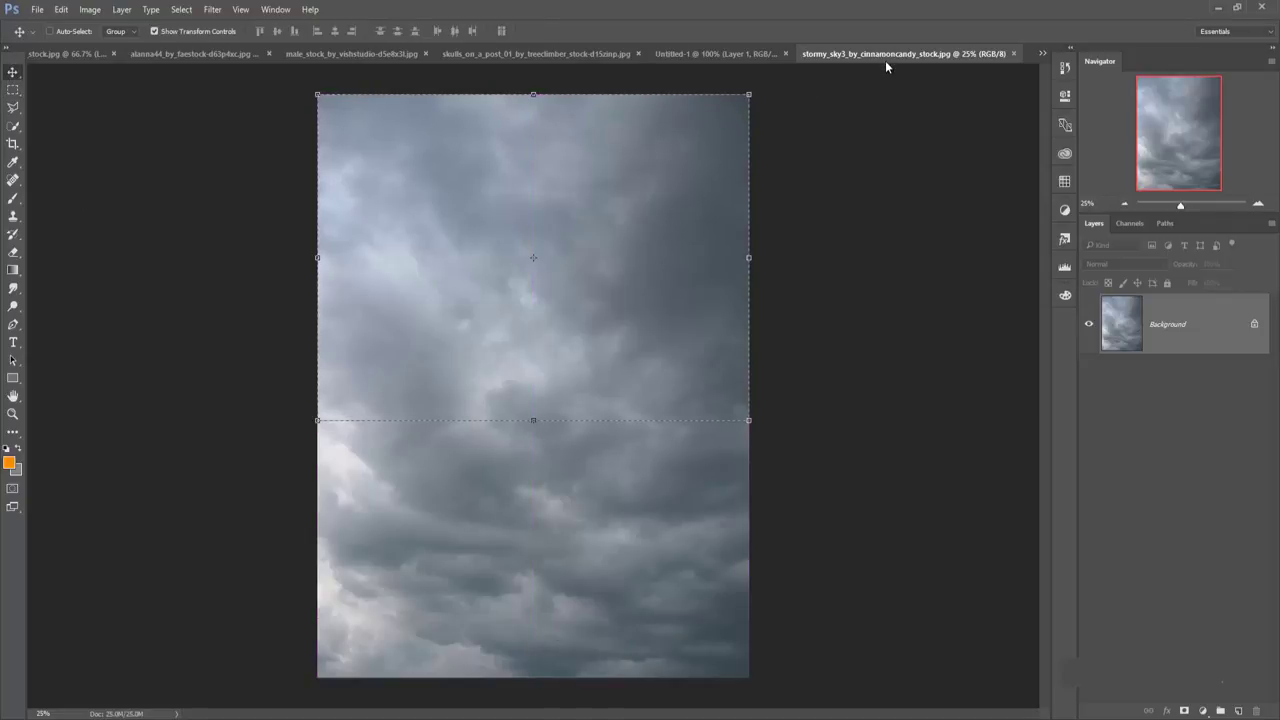
pyautogui.moveTo(885, 60); pyautogui.dragTo(874, 107)
pyautogui.moveTo(946, 240); pyautogui.dragTo(580, 245)
pyautogui.click(1165, 109)
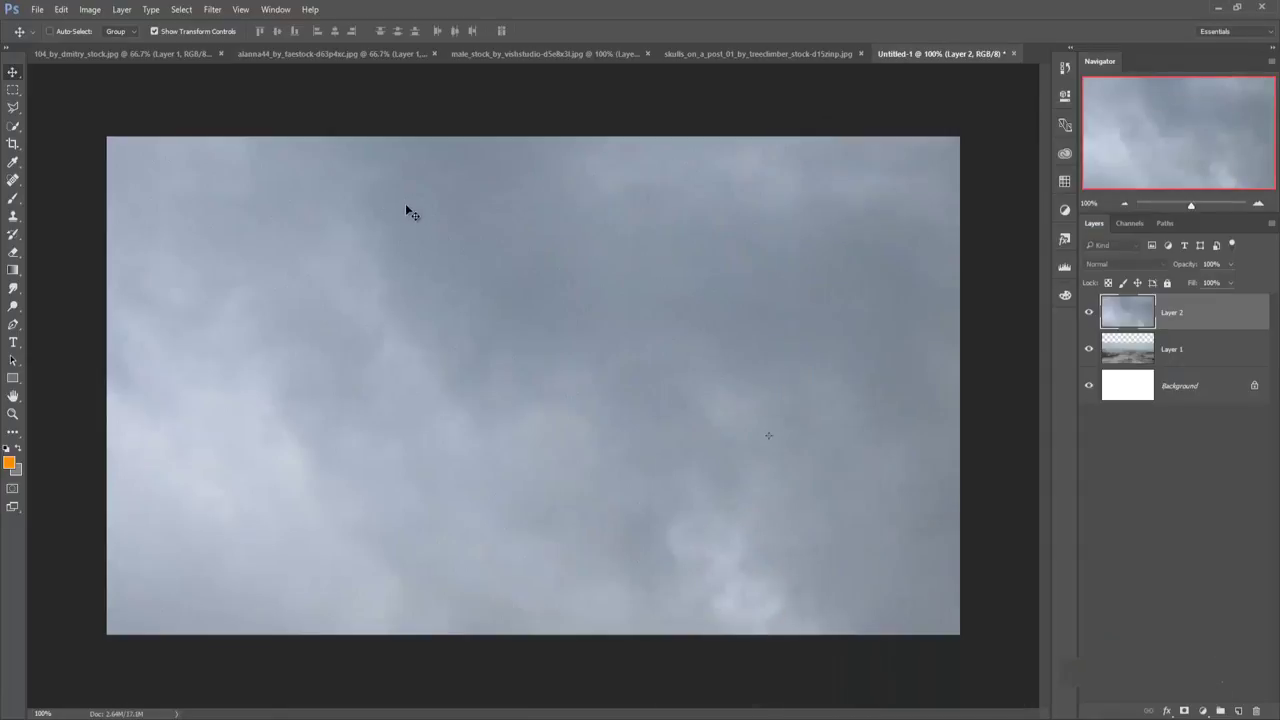
# Scale and stretch the sky layer across the full canvas width.
pyautogui.moveTo(356, 205); pyautogui.dragTo(539, 379)
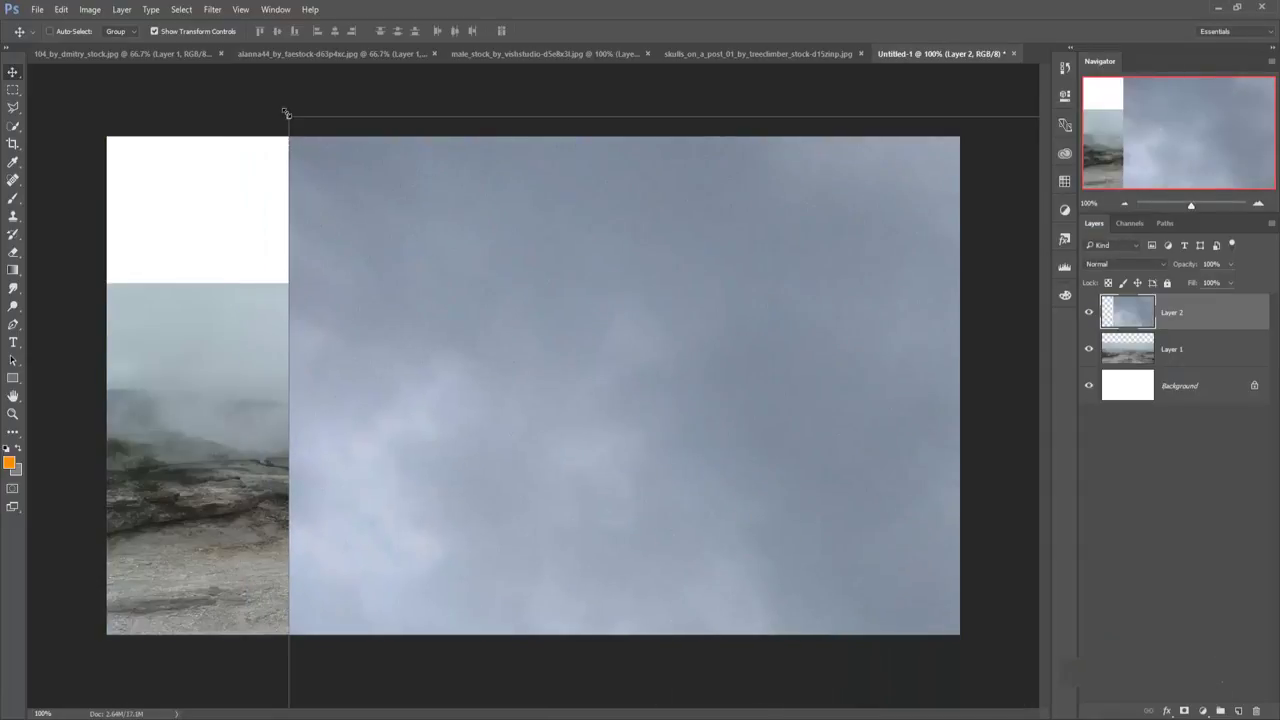
pyautogui.moveTo(287, 114)
pyautogui.mouseDown()
pyautogui.moveTo(814, 514)
pyautogui.moveTo(148, 94)
pyautogui.moveTo(229, 149)
pyautogui.mouseUp()
pyautogui.moveTo(358, 248)
pyautogui.mouseDown()
pyautogui.moveTo(244, 230)
pyautogui.moveTo(266, 270)
pyautogui.mouseUp()
pyautogui.moveTo(618, 525); pyautogui.dragTo(958, 572)
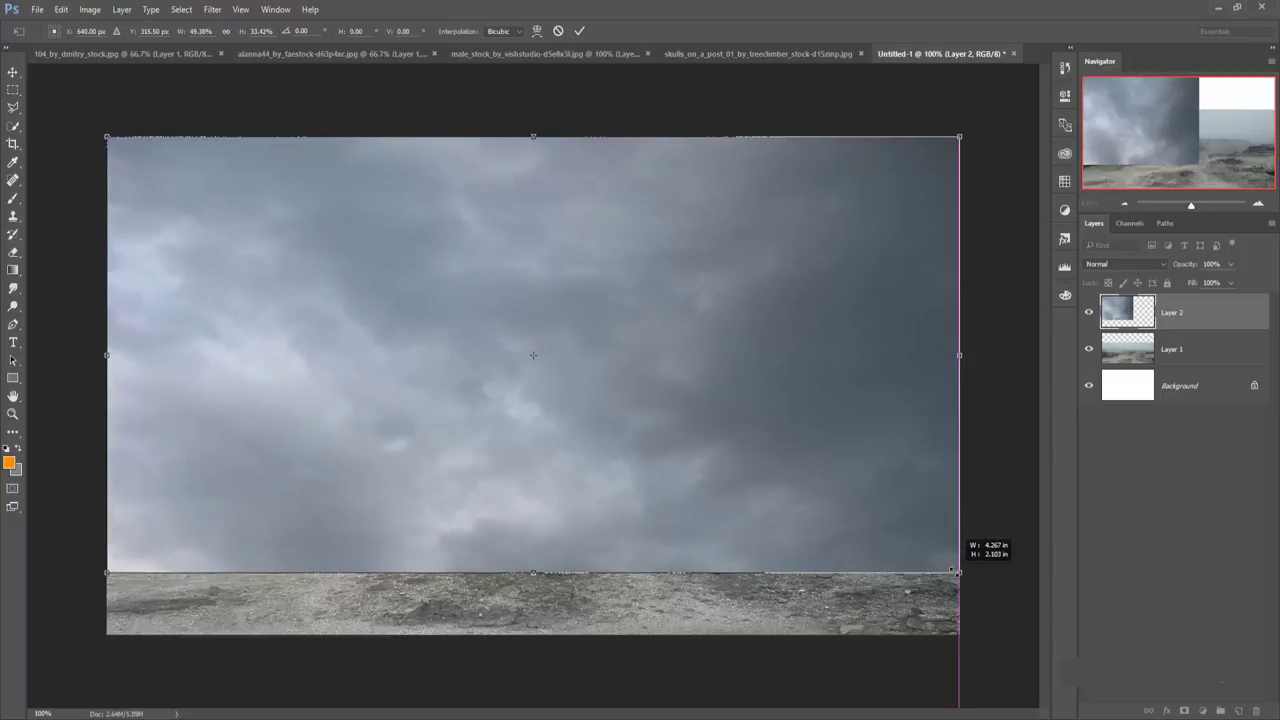
# Commit the sky transform, stack the sky below the landscape, and mask Layer 1.
pyautogui.press('Return')
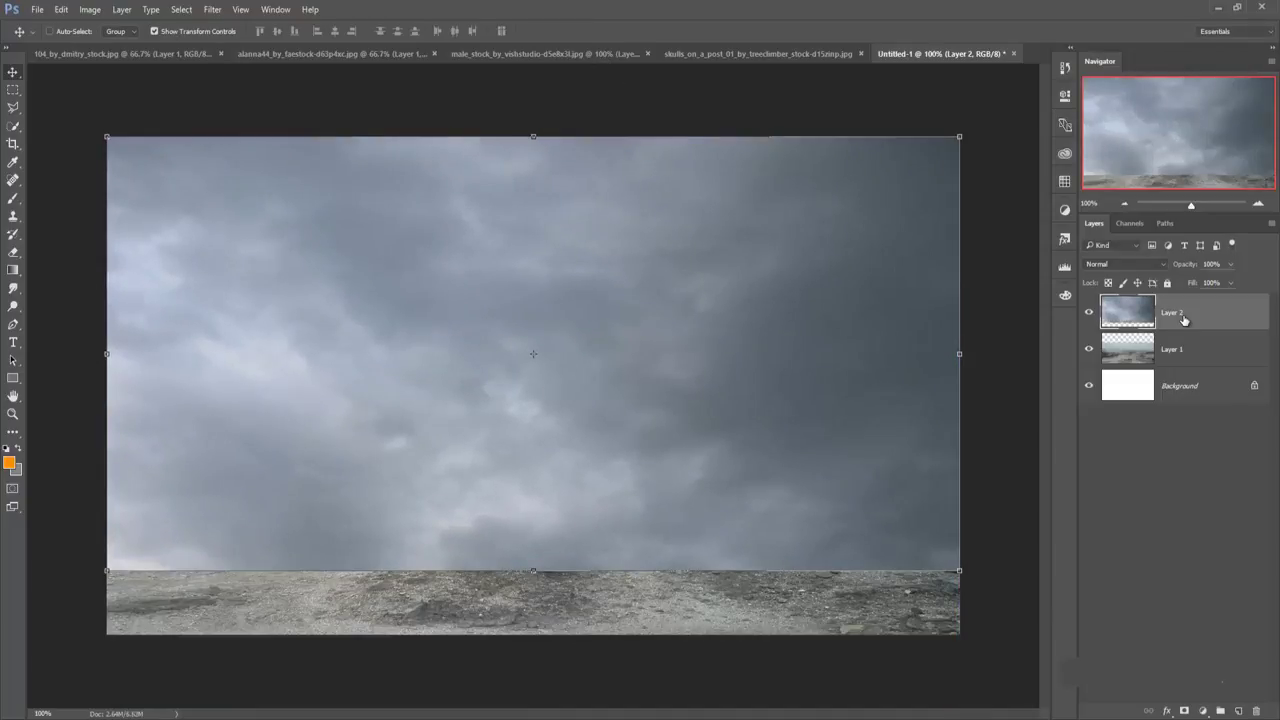
pyautogui.moveTo(1175, 312); pyautogui.dragTo(1185, 358)
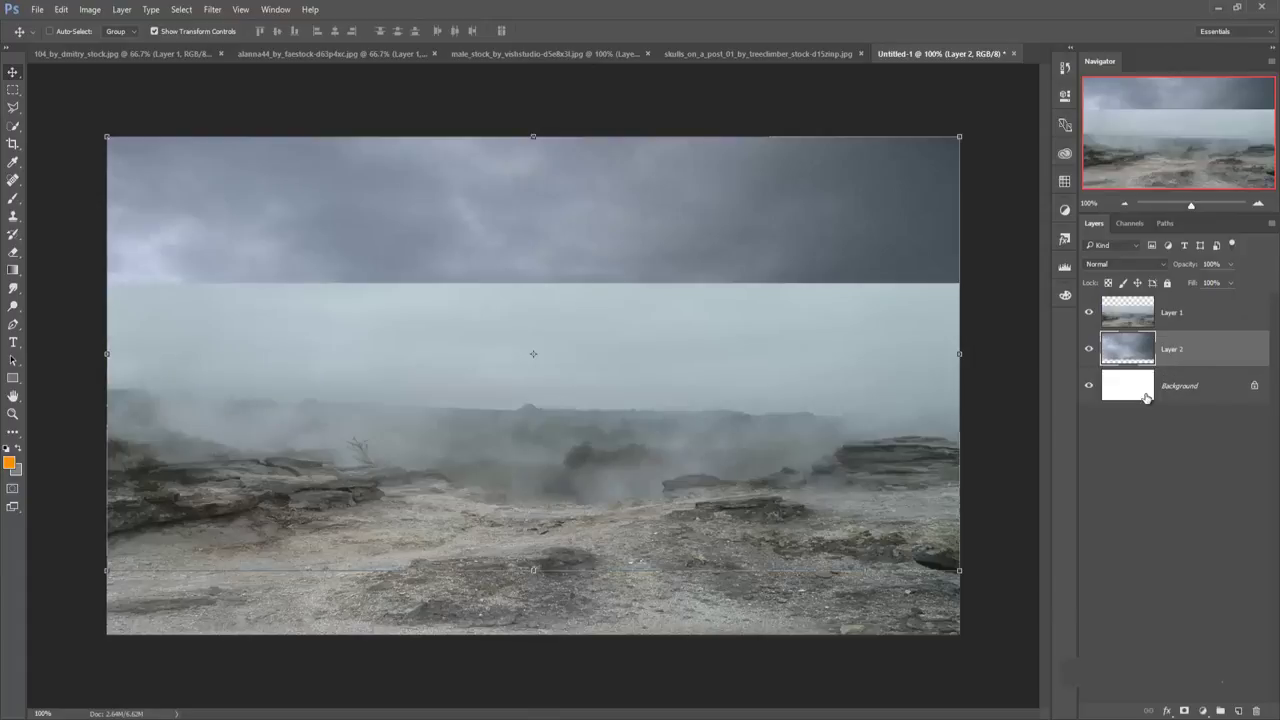
pyautogui.click(1181, 306)
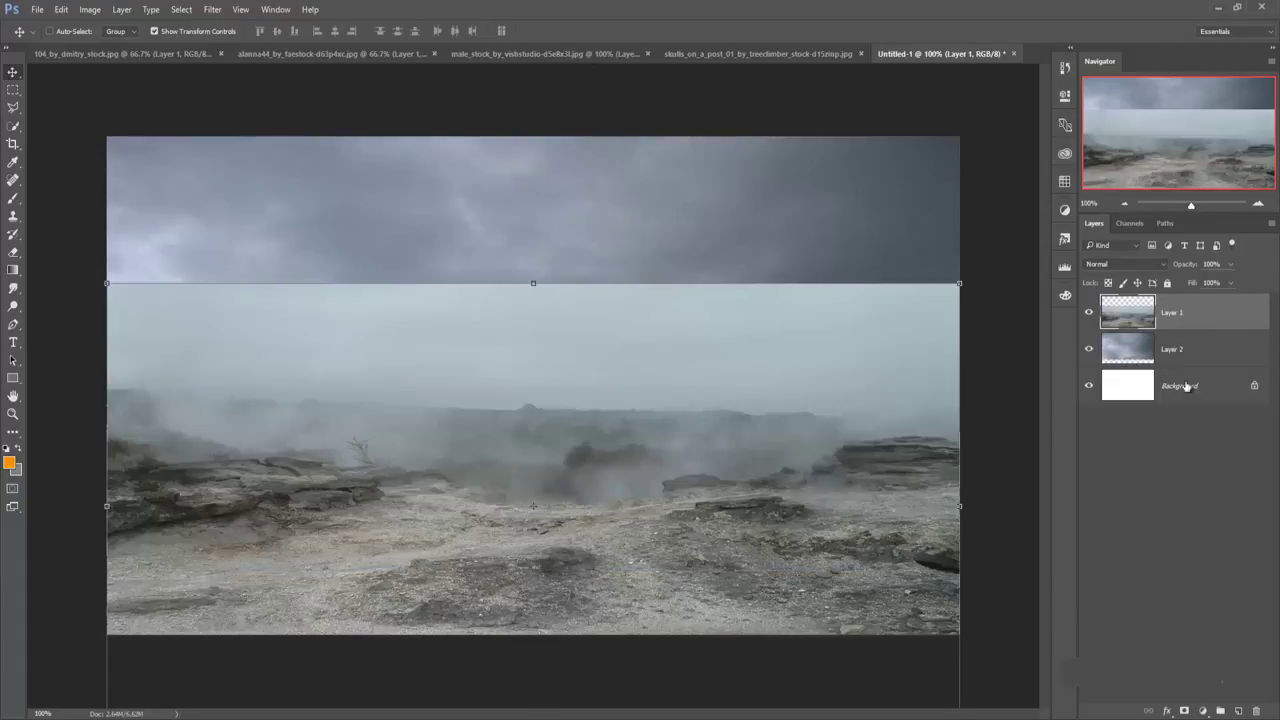
pyautogui.click(1186, 710)
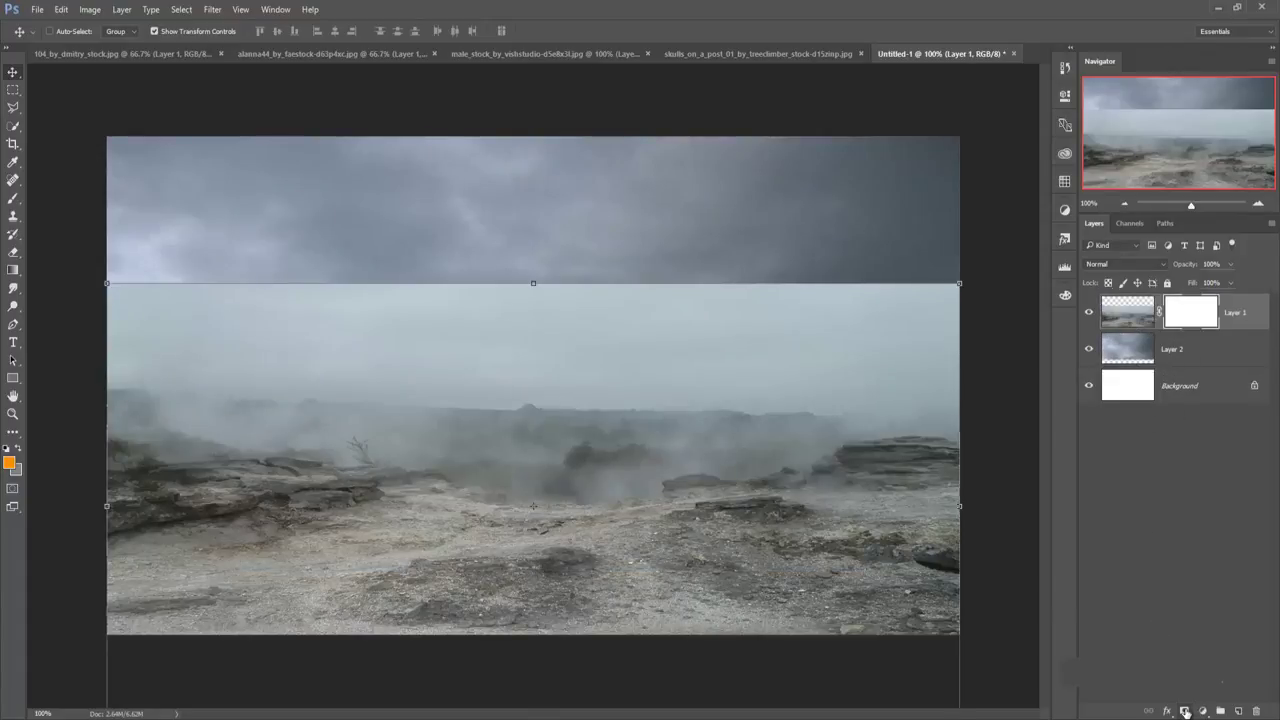
# Paint black on the landscape mask at 100% opacity, brush size 125, hiding its sky.
pyautogui.click(13, 198)
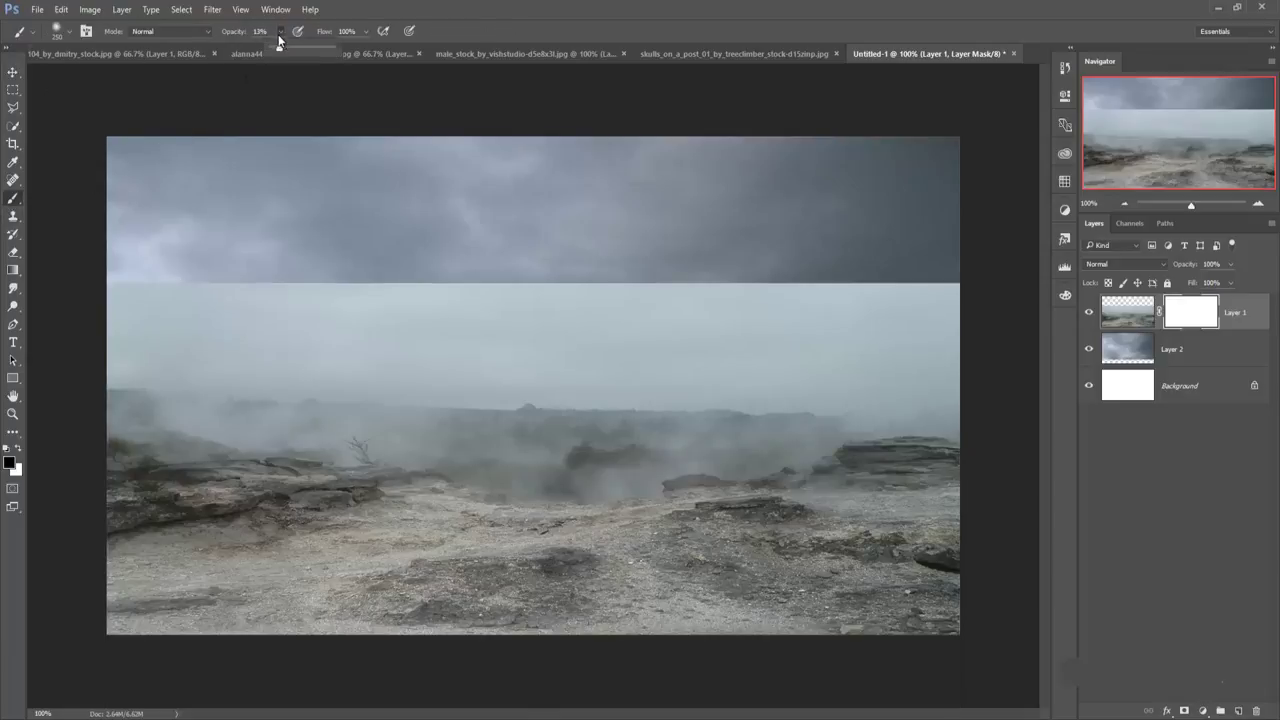
pyautogui.moveTo(279, 36); pyautogui.dragTo(370, 49)
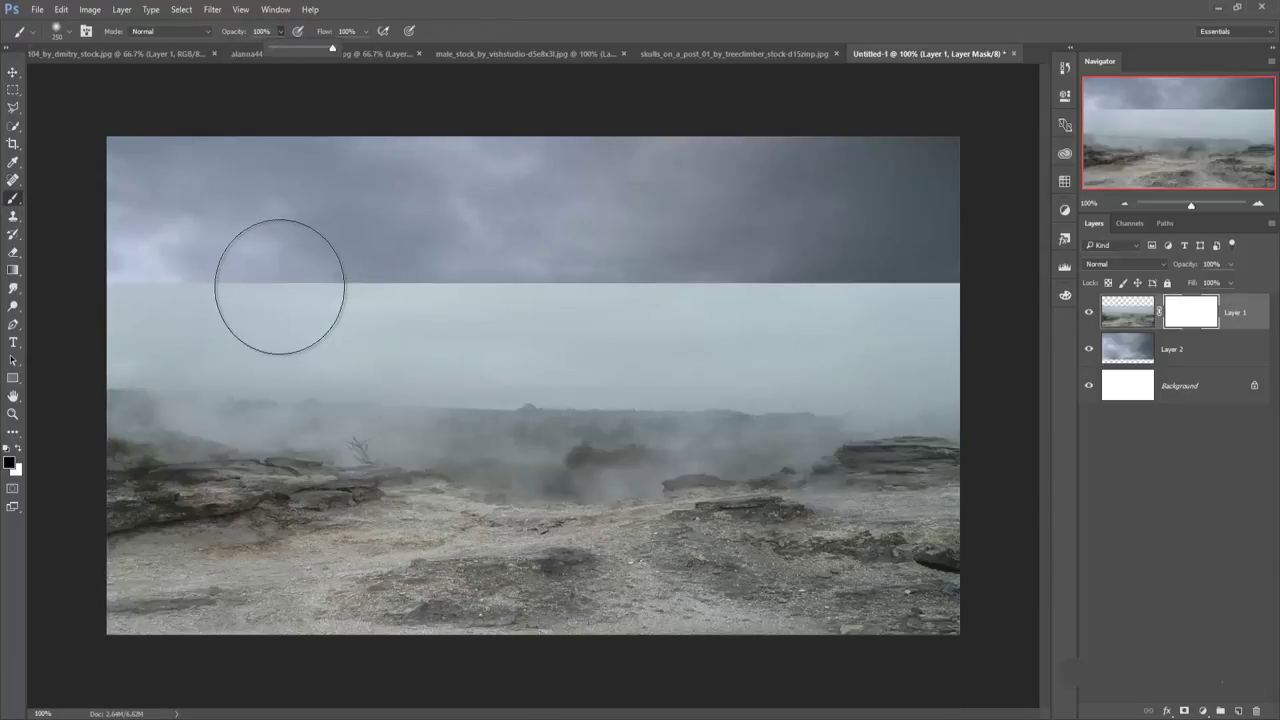
pyautogui.moveTo(251, 274)
pyautogui.mouseDown()
pyautogui.moveTo(929, 271)
pyautogui.moveTo(100, 248)
pyautogui.mouseUp()
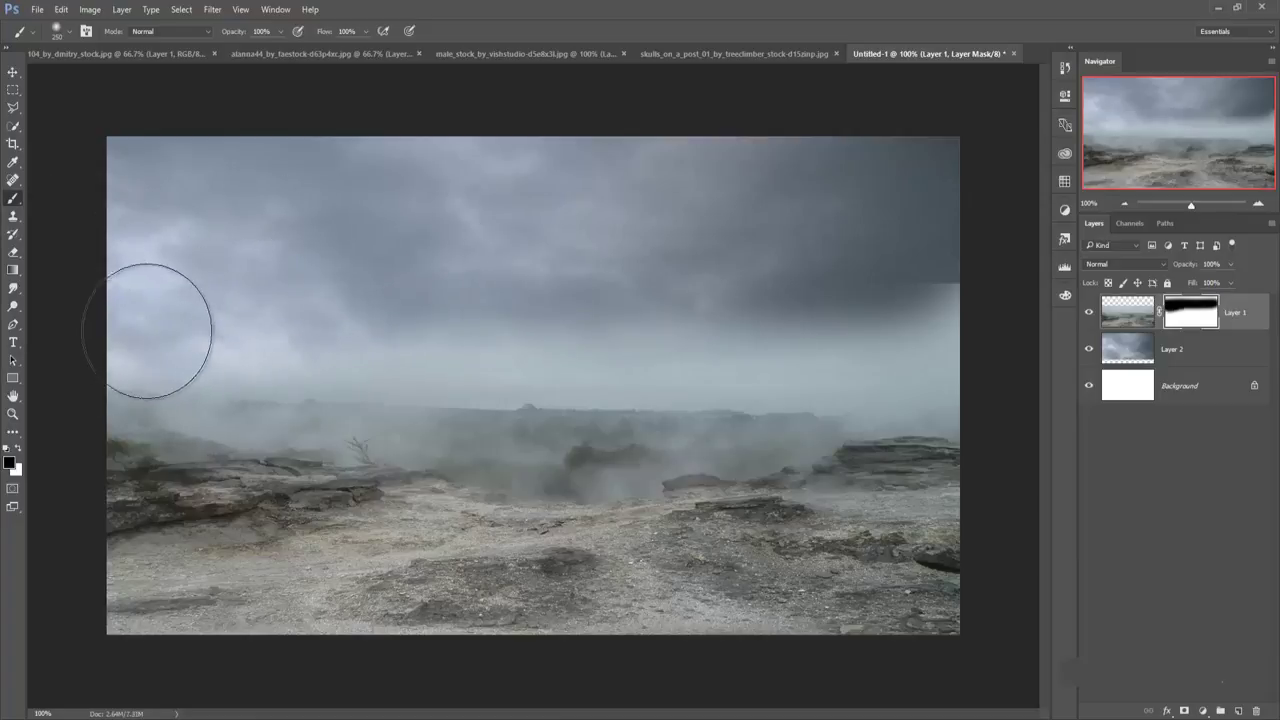
pyautogui.moveTo(157, 329)
pyautogui.mouseDown()
pyautogui.moveTo(757, 323)
pyautogui.moveTo(509, 343)
pyautogui.moveTo(849, 331)
pyautogui.moveTo(731, 343)
pyautogui.moveTo(877, 323)
pyautogui.moveTo(966, 377)
pyautogui.mouseUp()
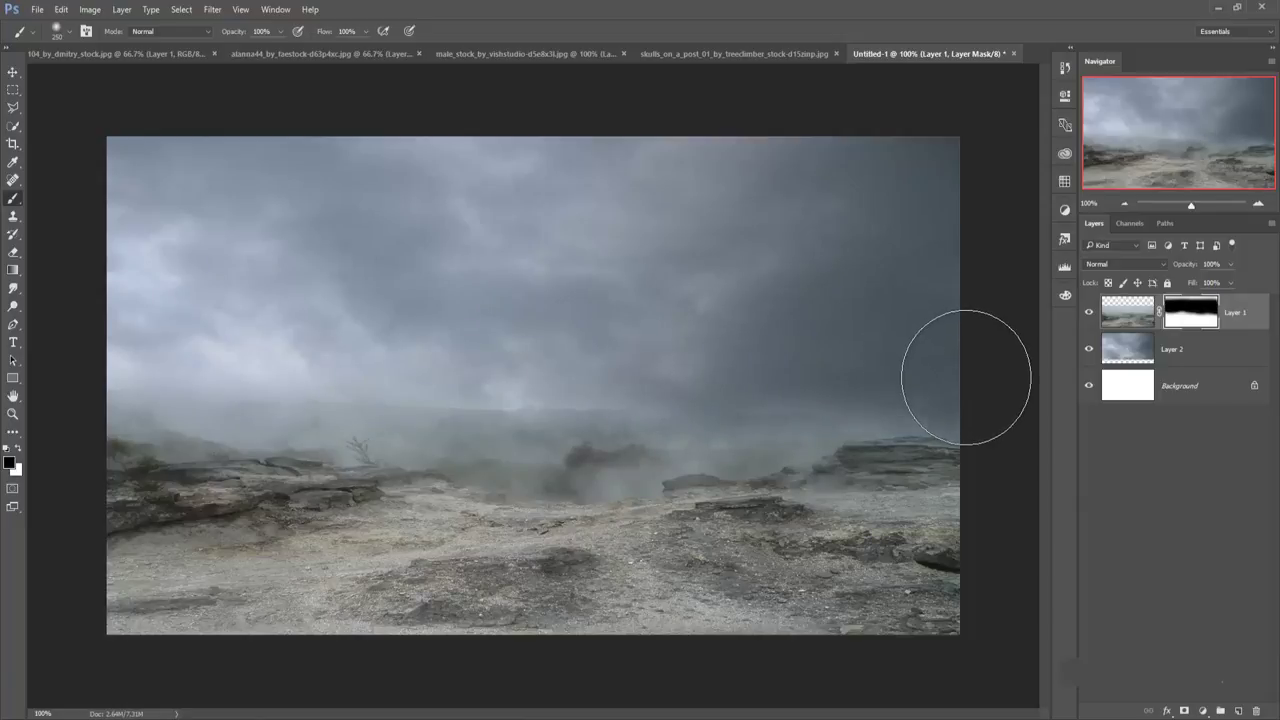
pyautogui.press('[')
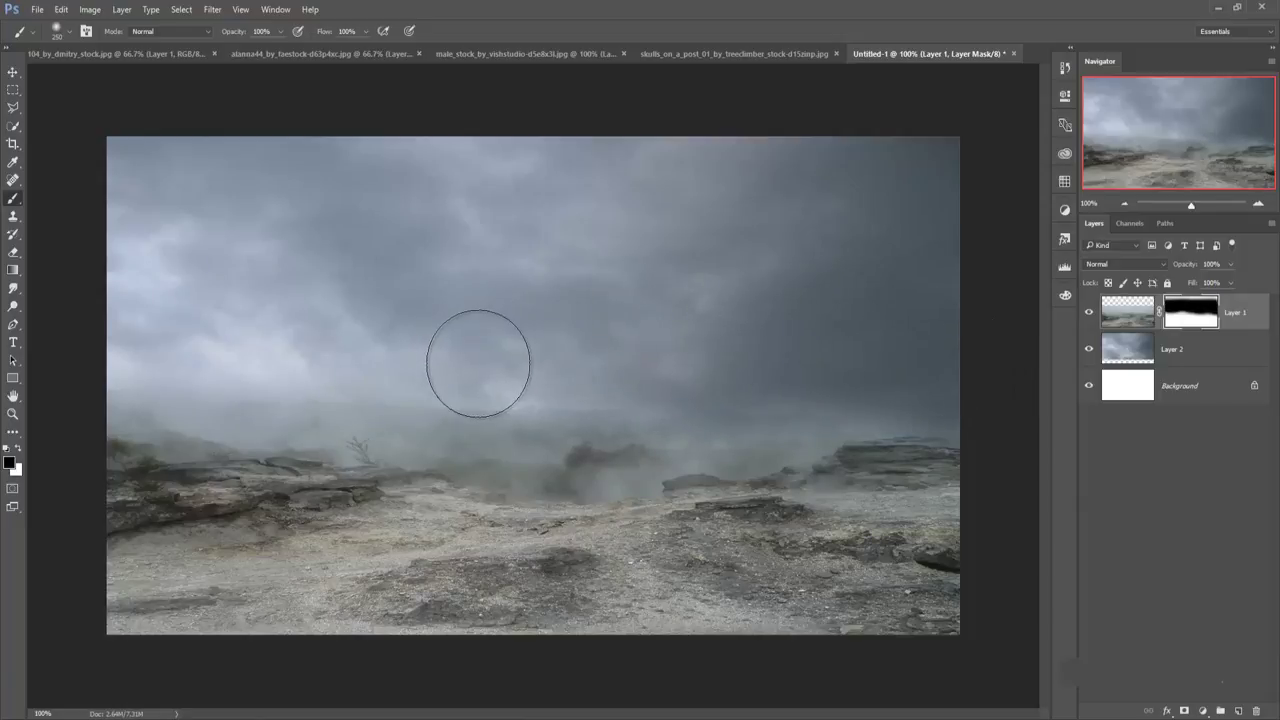
pyautogui.press('[')
pyautogui.press('[')
pyautogui.press('[')
pyautogui.press('[')
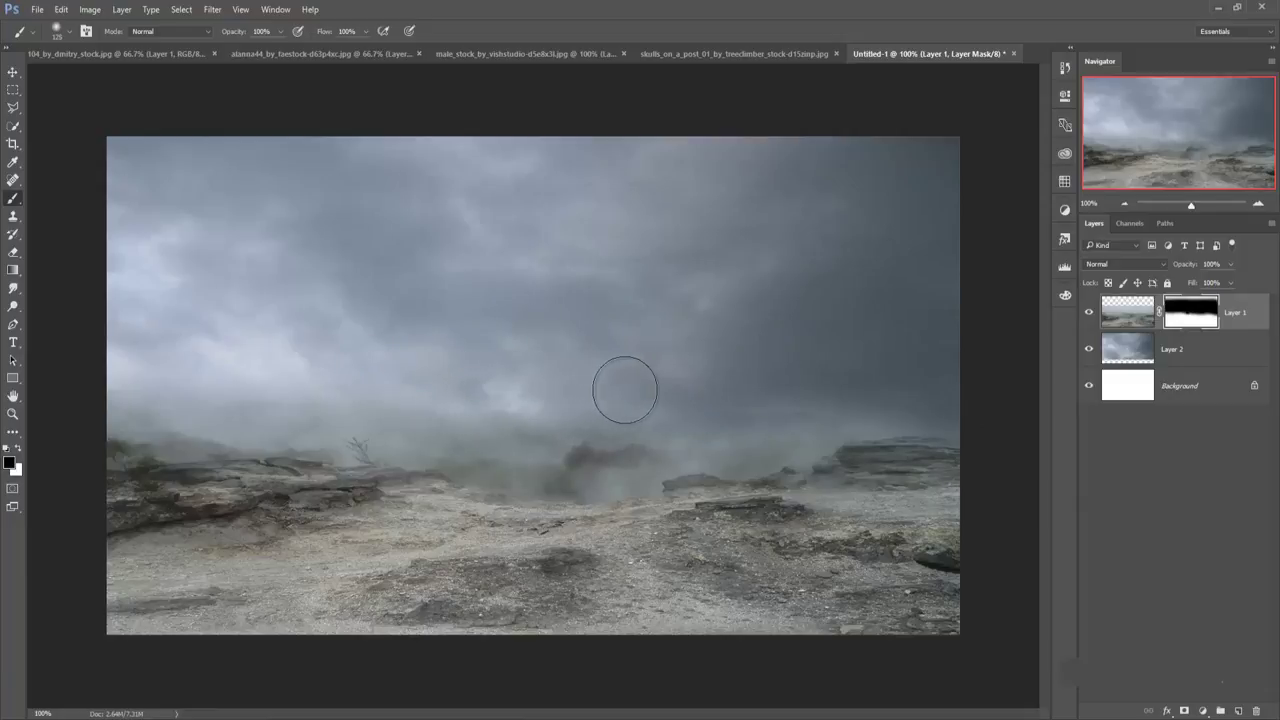
pyautogui.moveTo(665, 391); pyautogui.dragTo(924, 380)
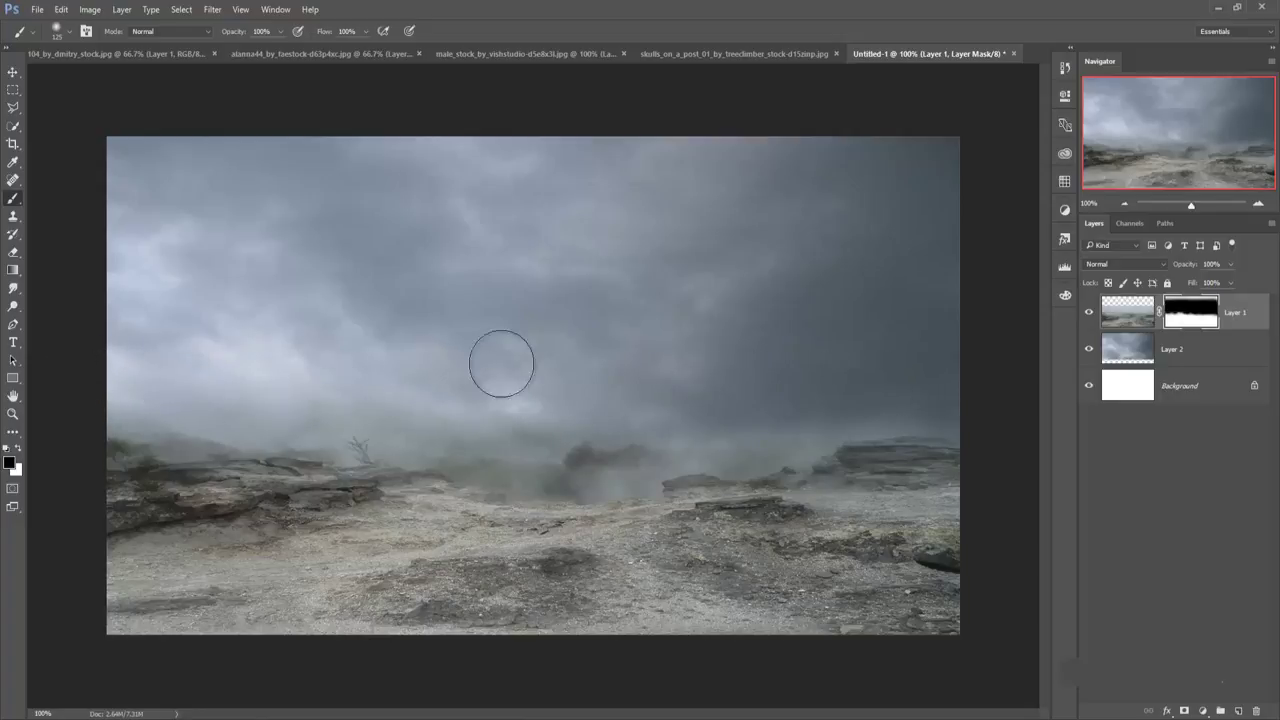
pyautogui.click(12, 73)
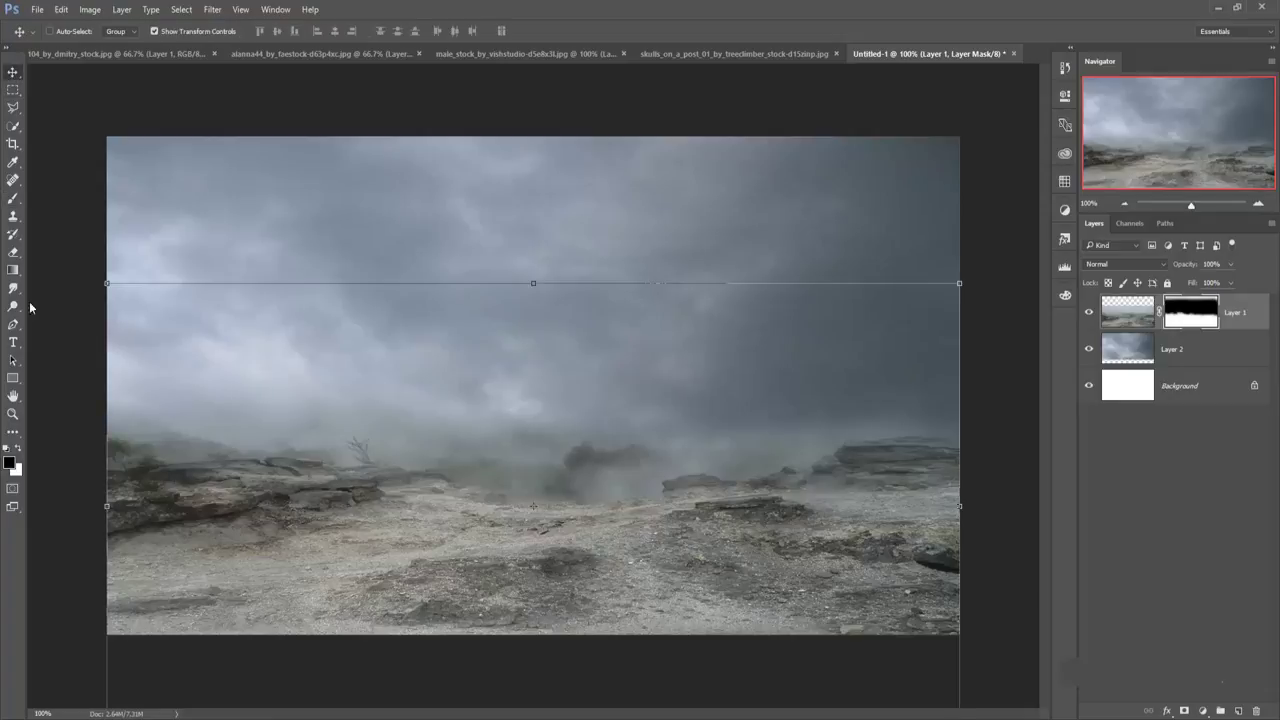
pyautogui.hotkey('ctrl', '2')
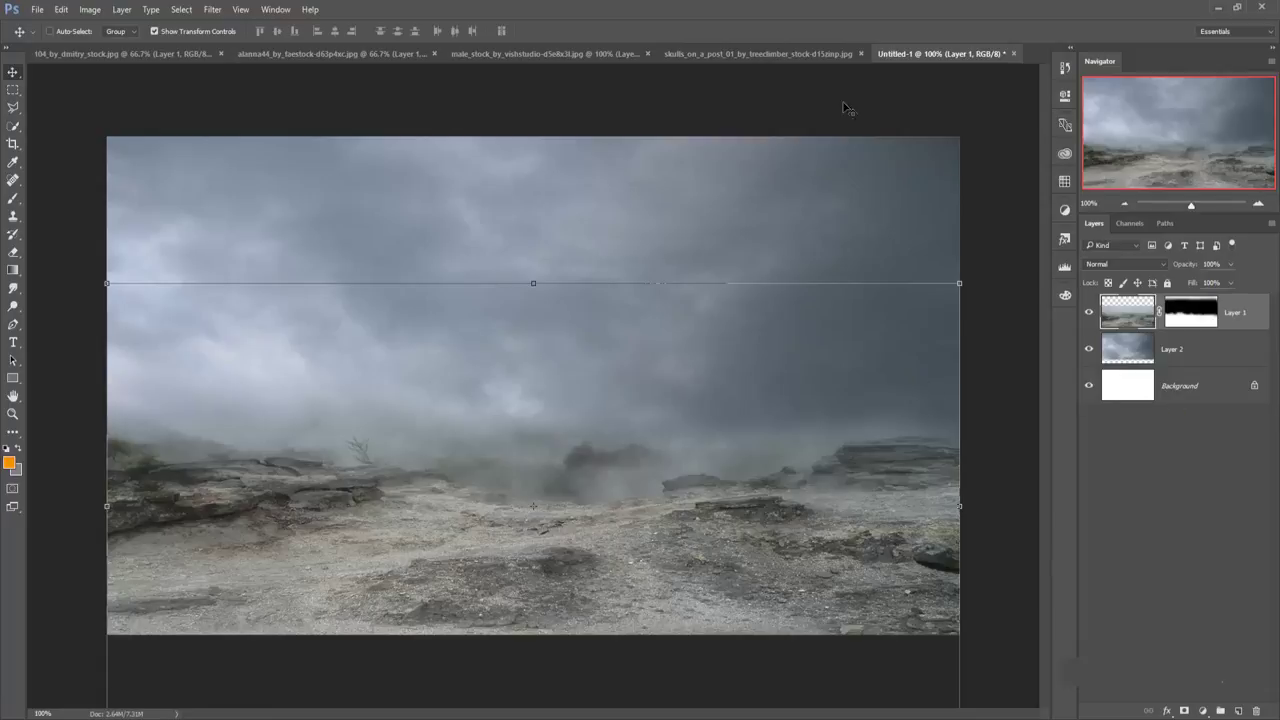
# Place the shirtless torso as Layer 3 near the top of the stormy sky.
pyautogui.click(77, 55)
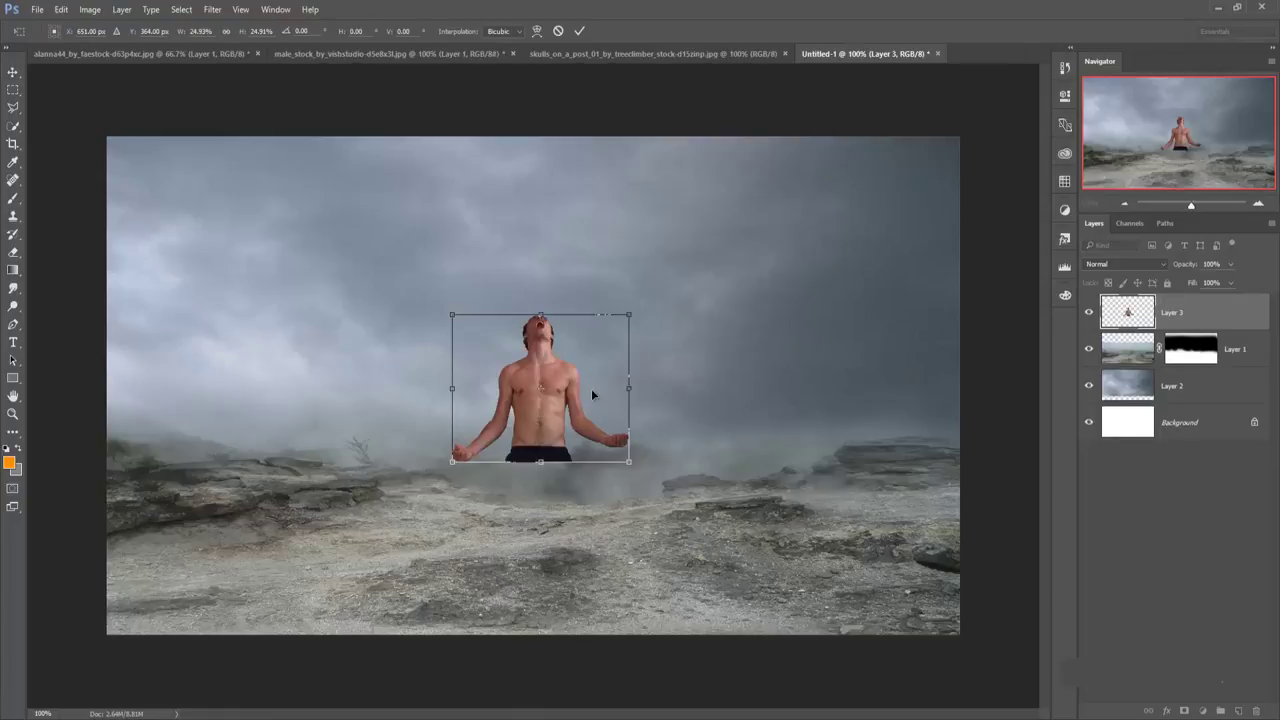
pyautogui.moveTo(563, 397); pyautogui.dragTo(589, 246)
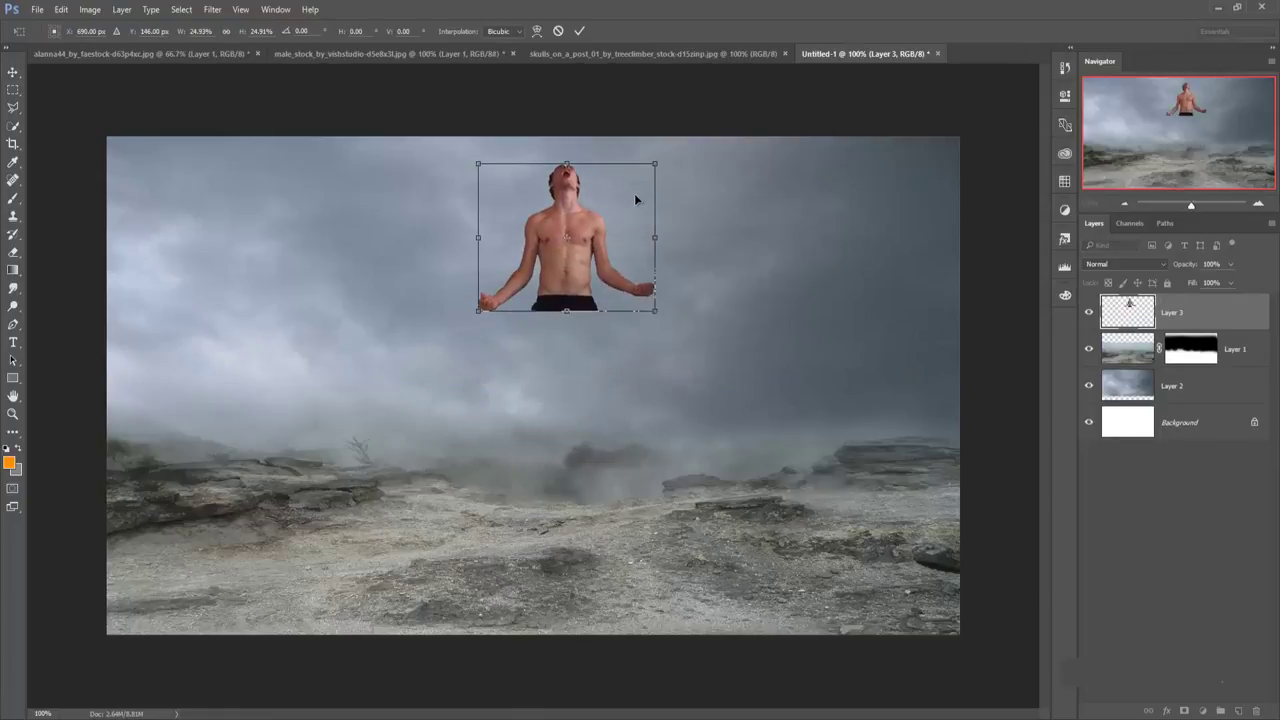
pyautogui.click(579, 31)
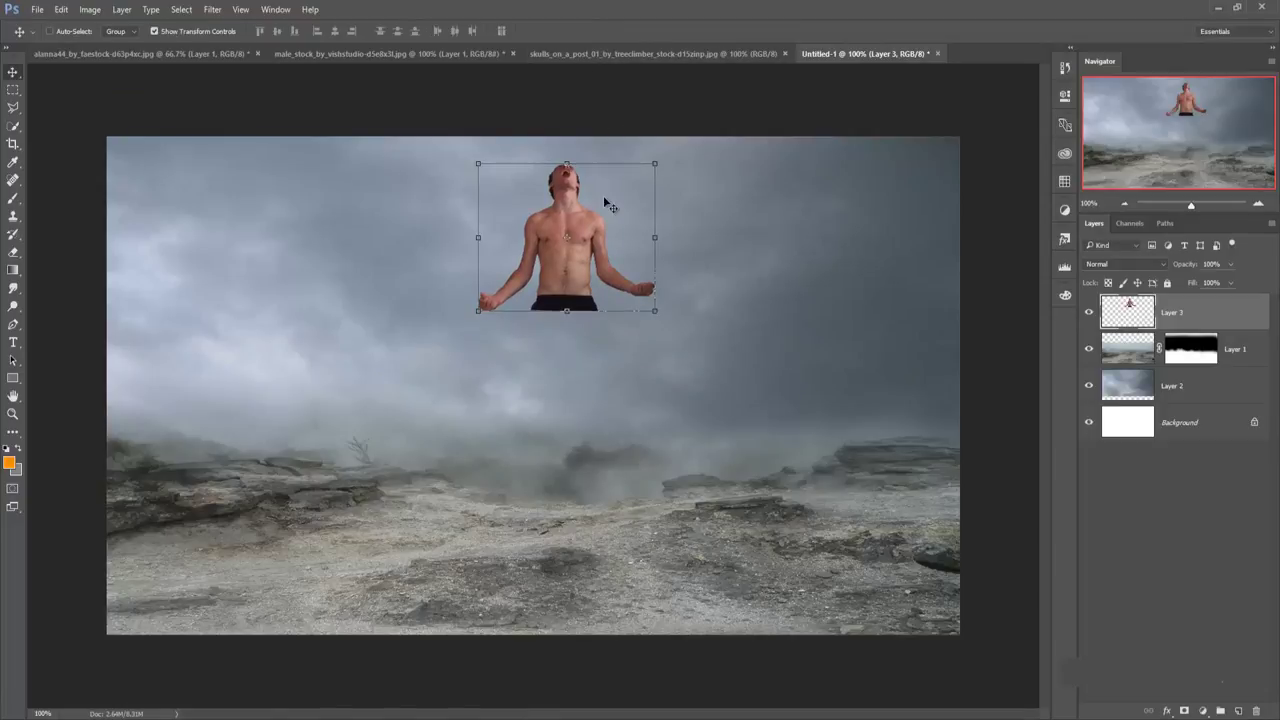
# Drag the legs-in-shorts photo into the composite and close its document.
pyautogui.click(134, 56)
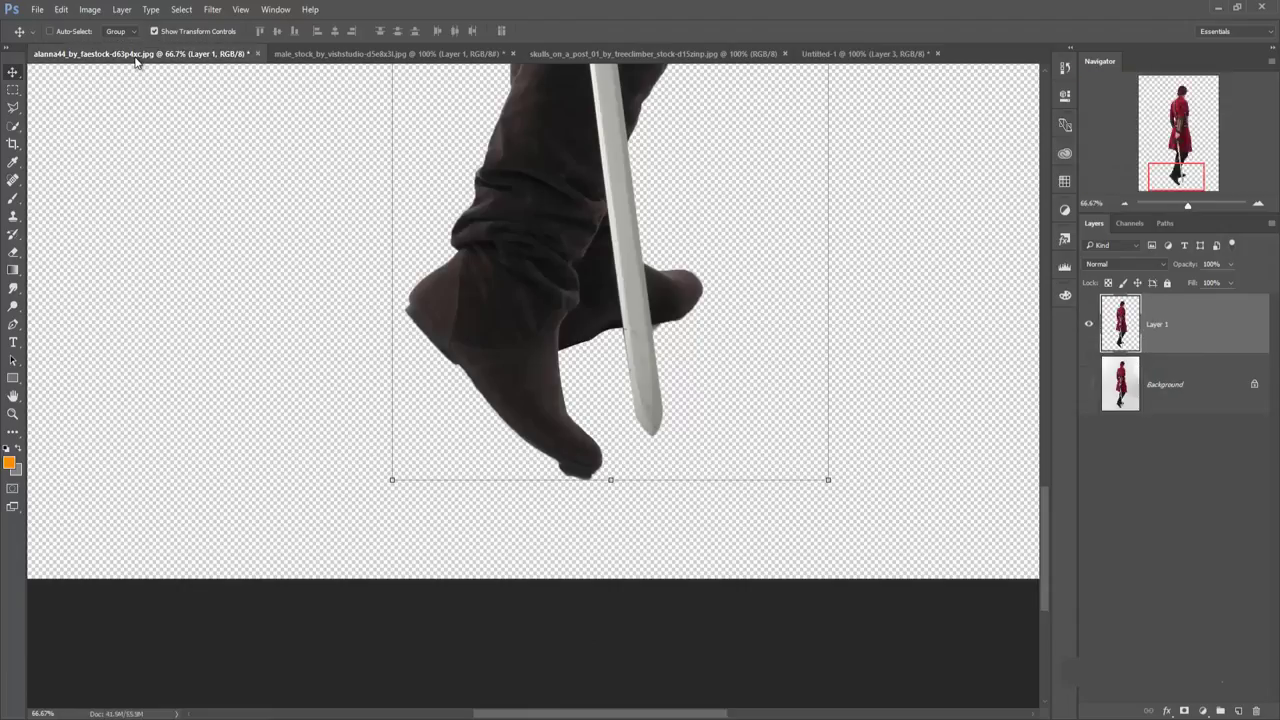
pyautogui.click(330, 54)
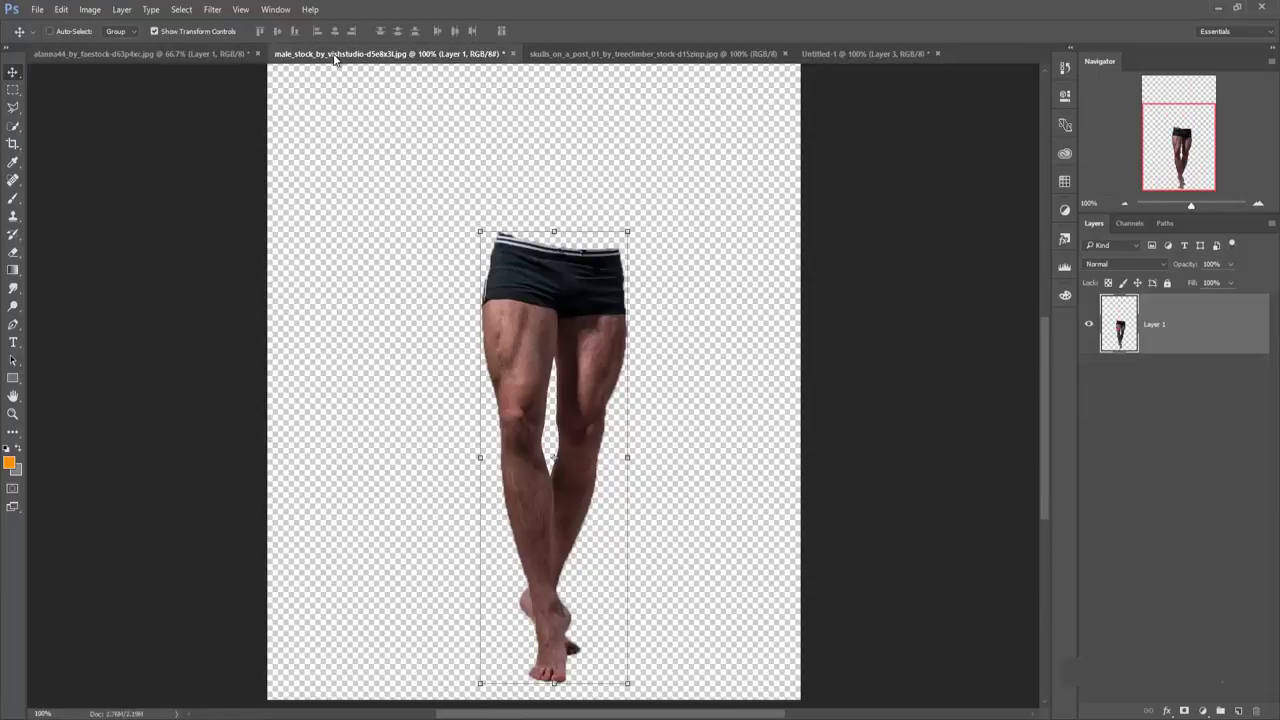
pyautogui.moveTo(337, 54); pyautogui.dragTo(319, 151)
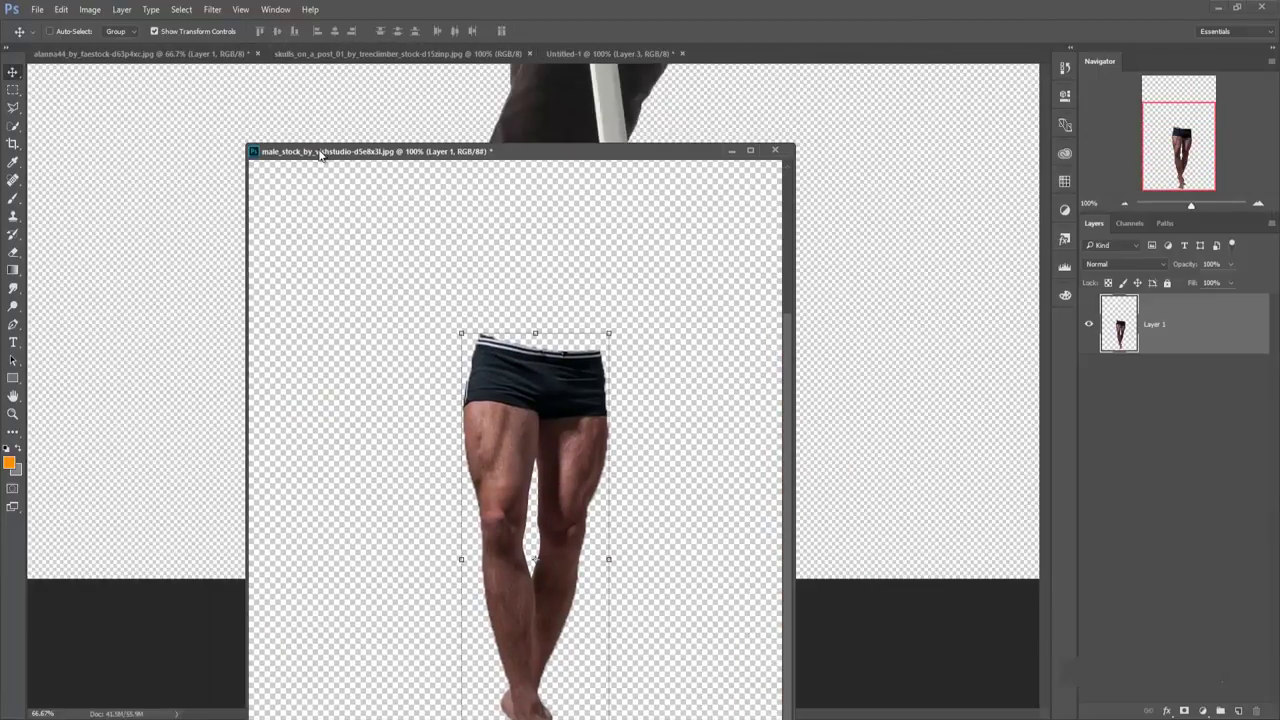
pyautogui.click(579, 53)
pyautogui.moveTo(478, 155); pyautogui.dragTo(908, 159)
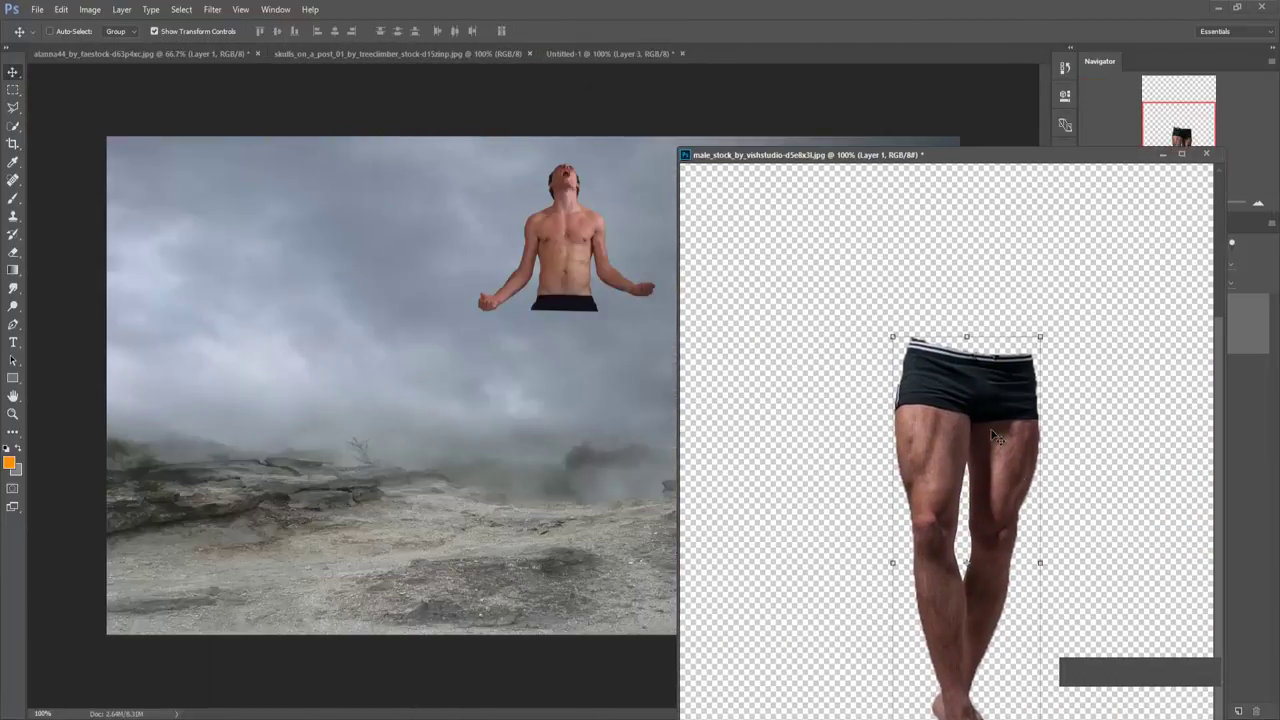
pyautogui.moveTo(995, 437); pyautogui.dragTo(548, 360)
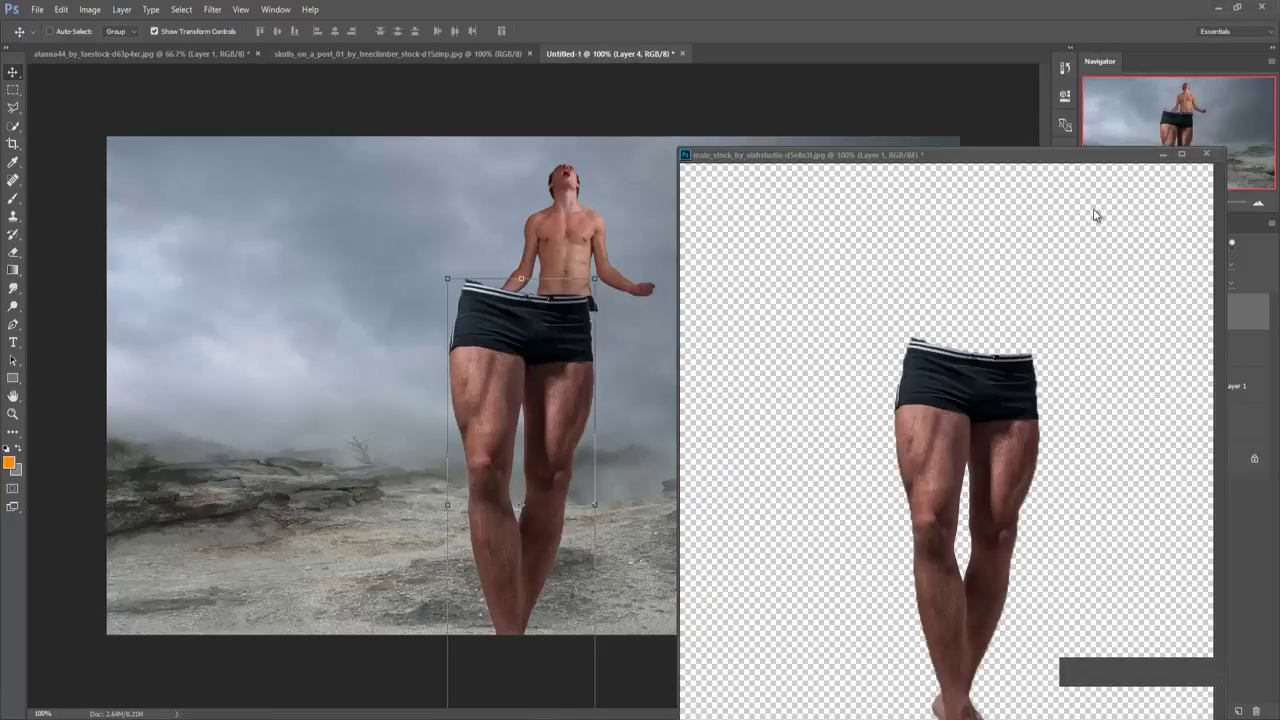
pyautogui.click(1162, 155)
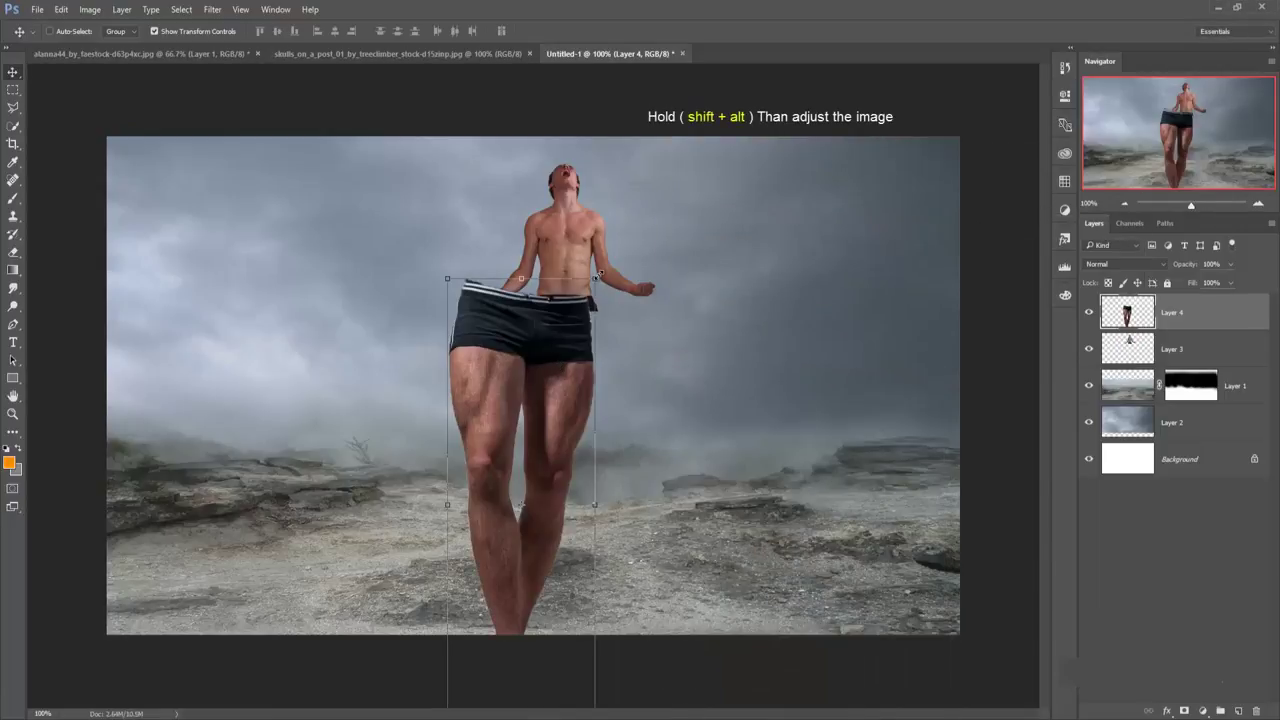
# Scale the legs to about 78% and stack Layer 4 below the torso layer.
pyautogui.moveTo(595, 279)
pyautogui.mouseDown()
pyautogui.moveTo(560, 377)
pyautogui.moveTo(584, 322)
pyautogui.mouseUp()
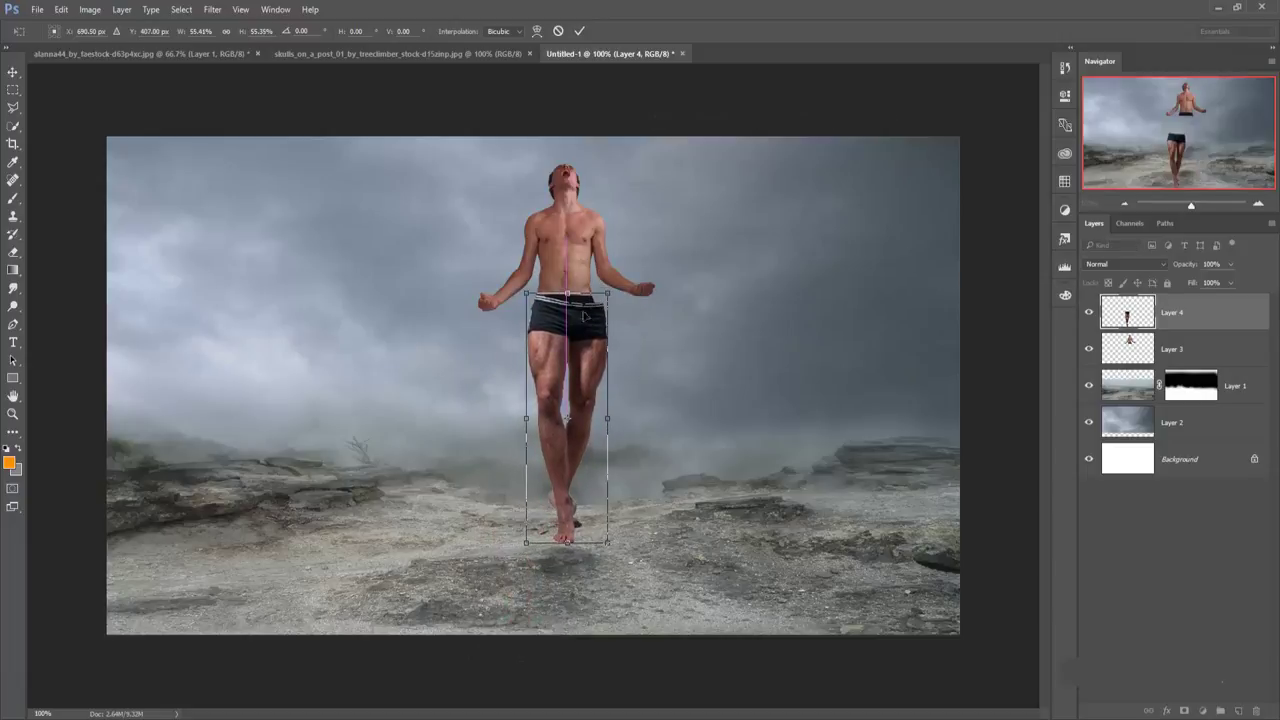
pyautogui.click(580, 29)
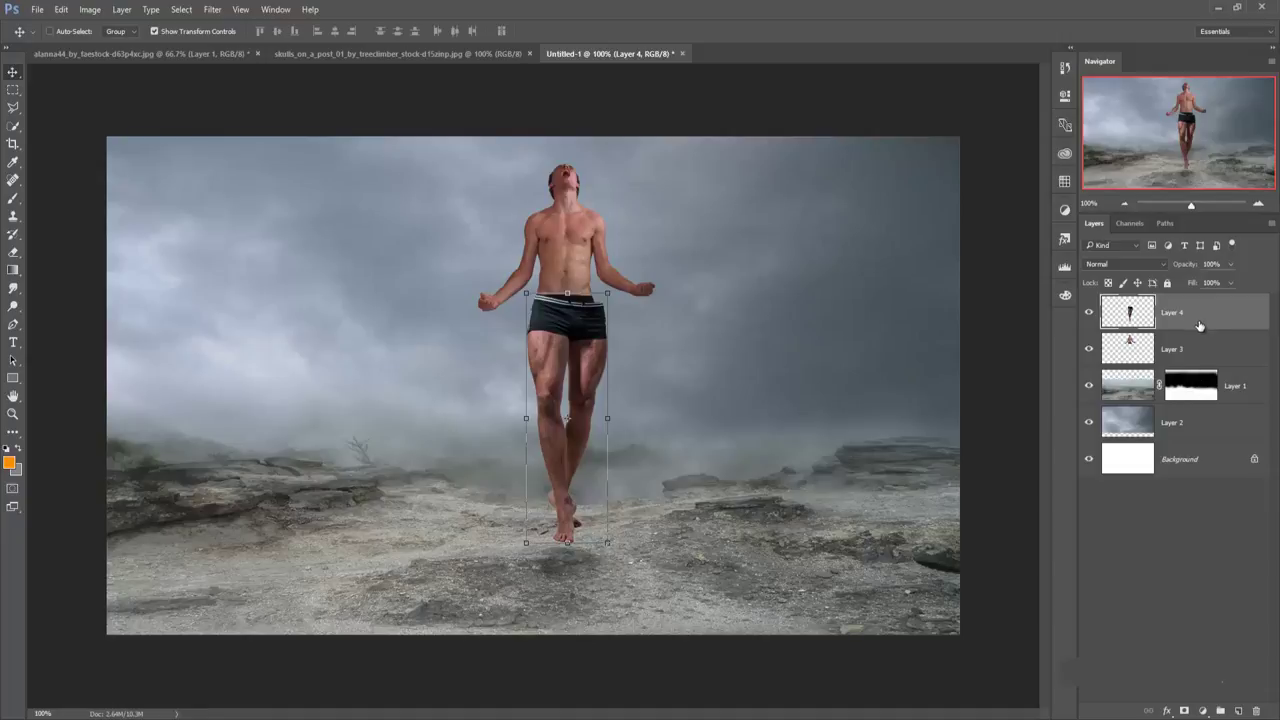
pyautogui.moveTo(1197, 325); pyautogui.dragTo(1201, 361)
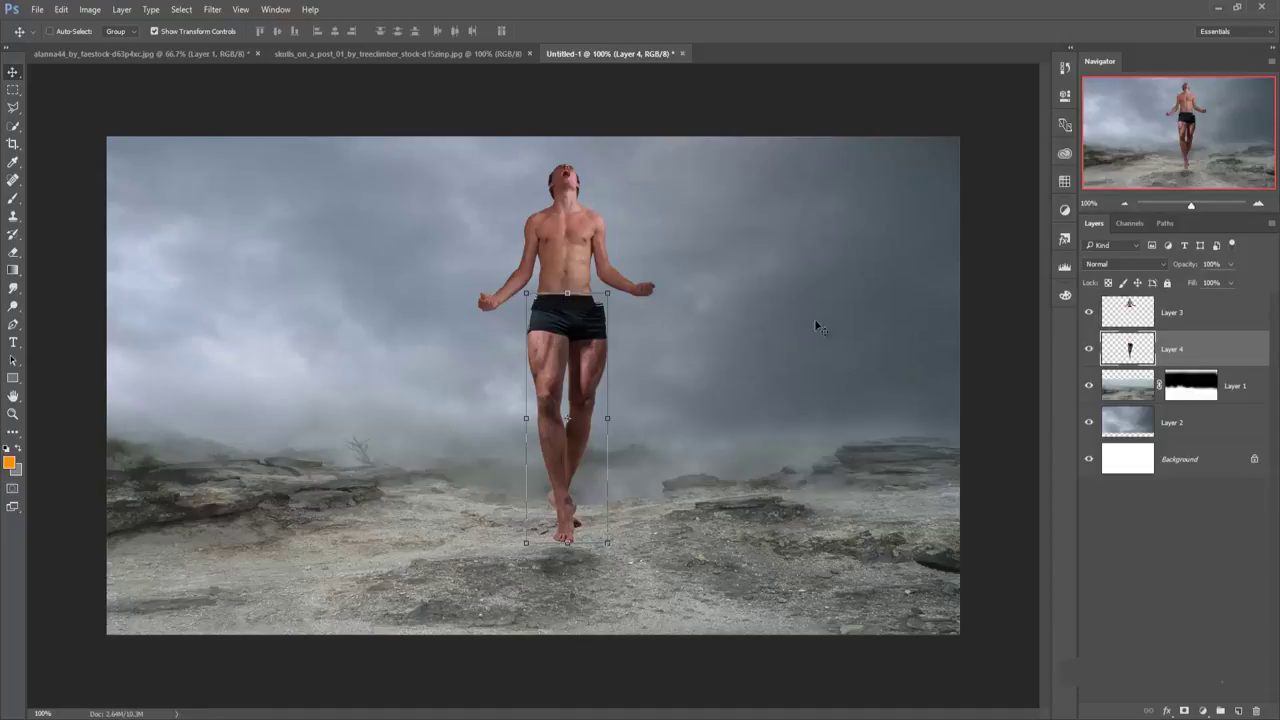
pyautogui.moveTo(609, 291)
pyautogui.mouseDown()
pyautogui.moveTo(600, 323)
pyautogui.moveTo(575, 319)
pyautogui.mouseUp()
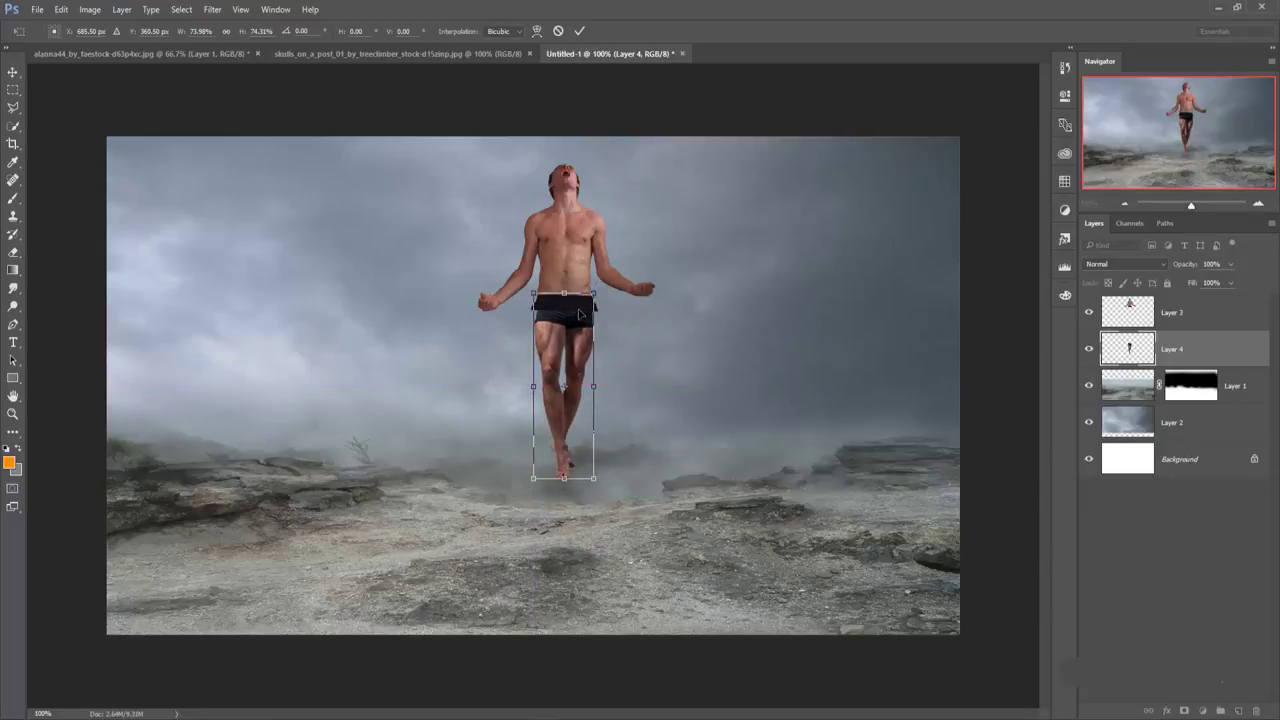
pyautogui.moveTo(596, 292); pyautogui.dragTo(597, 287)
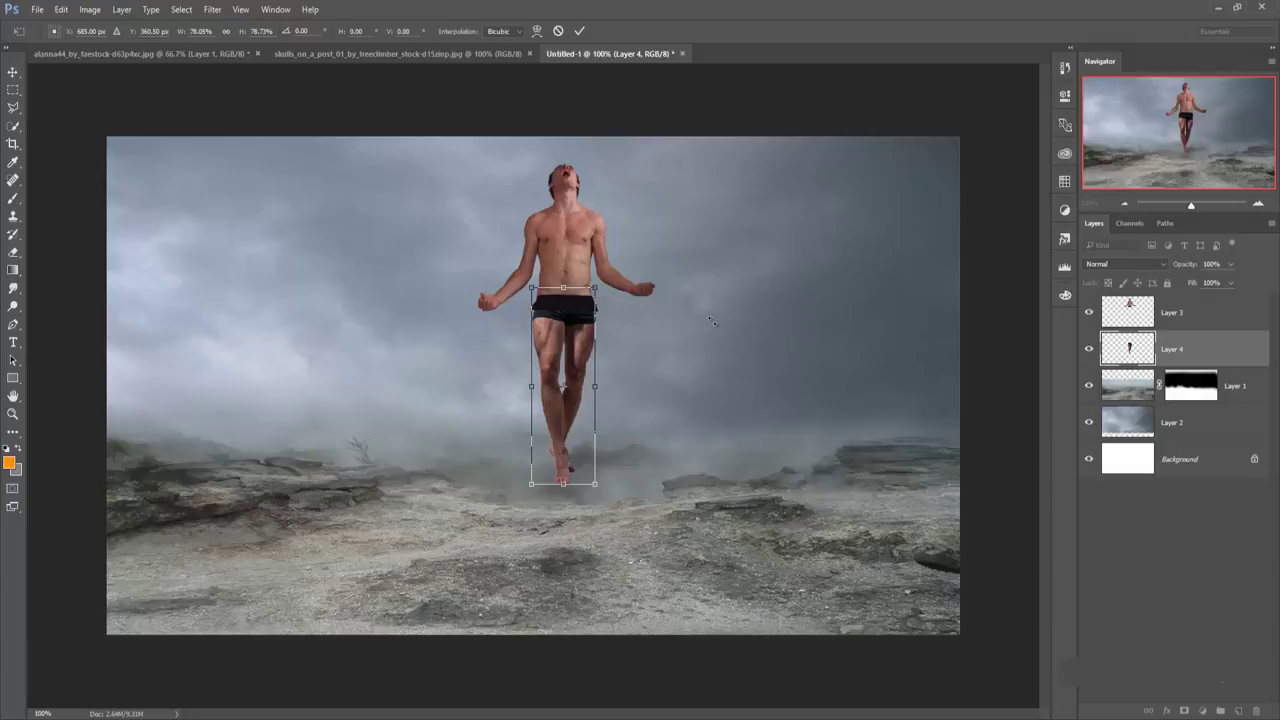
pyautogui.click(581, 31)
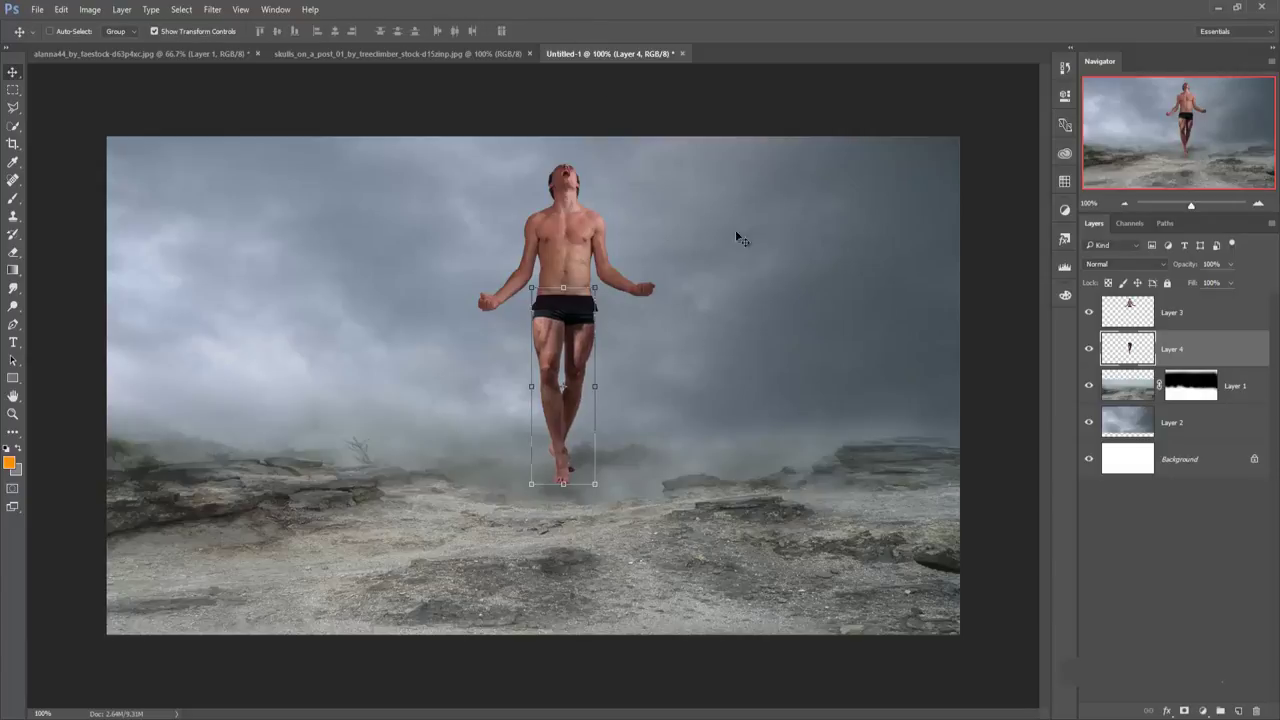
pyautogui.click(1184, 317)
# Mask the torso layer and paint out its dark waistband flares with a 30 px brush.
pyautogui.click(1186, 710)
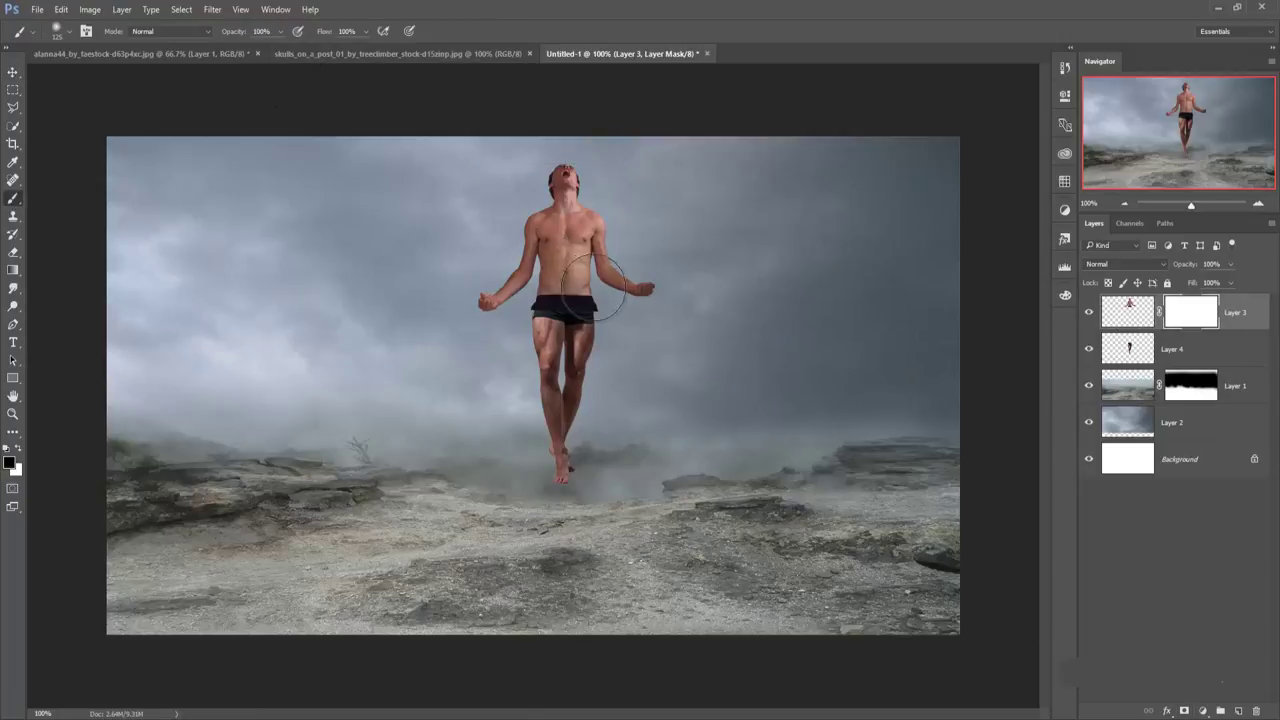
pyautogui.press('[')
pyautogui.press('[')
pyautogui.press('[')
pyautogui.scroll(3, 597, 318)
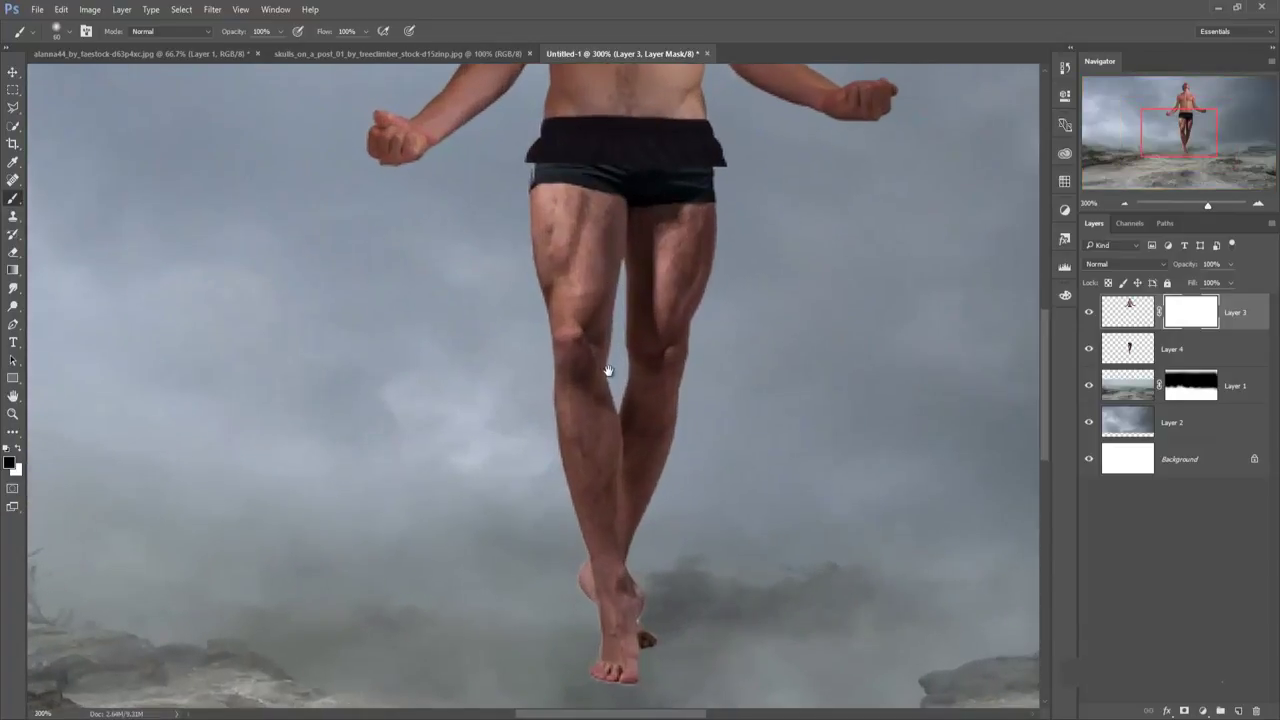
pyautogui.press('[')
pyautogui.press('[')
pyautogui.press('[')
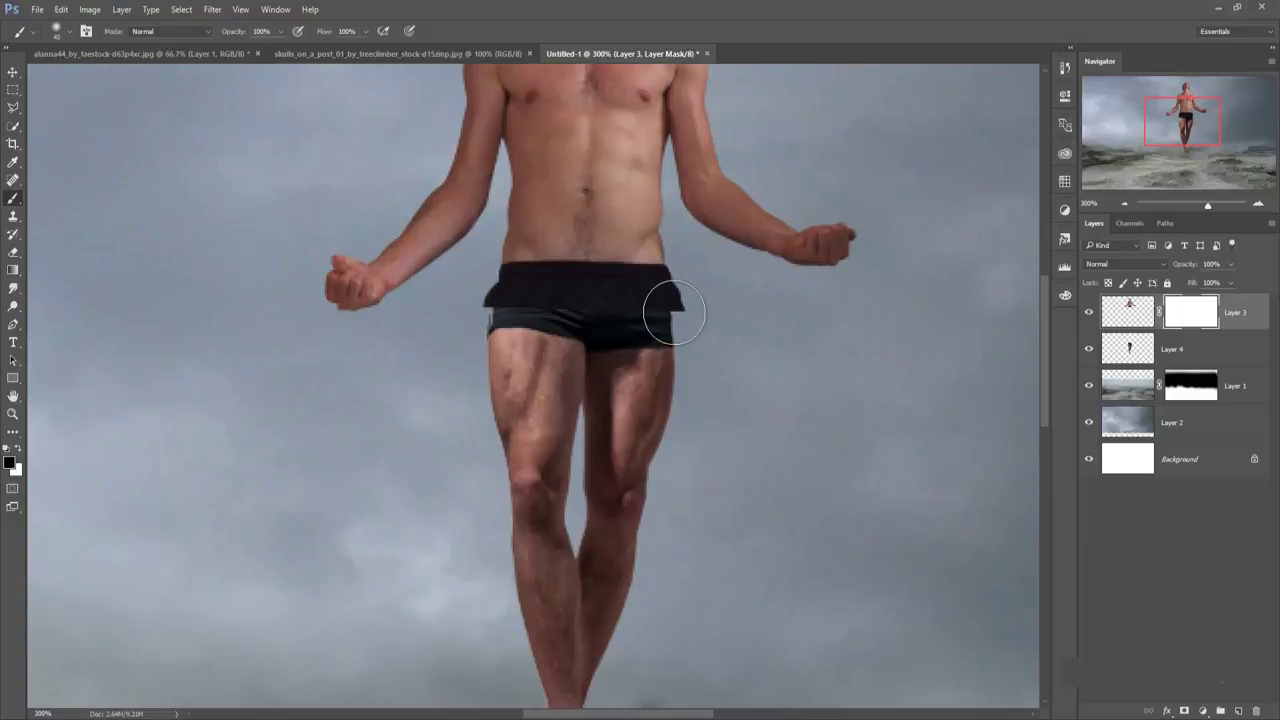
pyautogui.moveTo(674, 309); pyautogui.dragTo(689, 277)
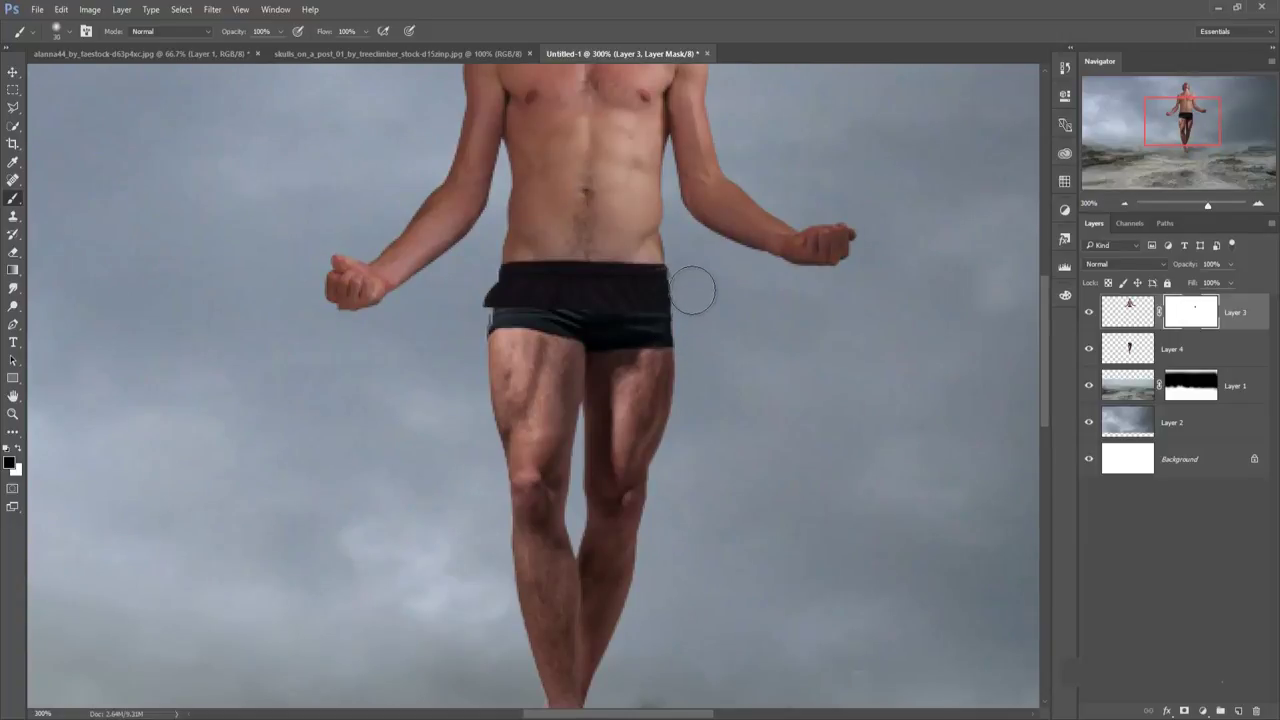
pyautogui.moveTo(466, 309)
pyautogui.mouseDown()
pyautogui.moveTo(497, 294)
pyautogui.moveTo(555, 320)
pyautogui.moveTo(645, 324)
pyautogui.mouseUp()
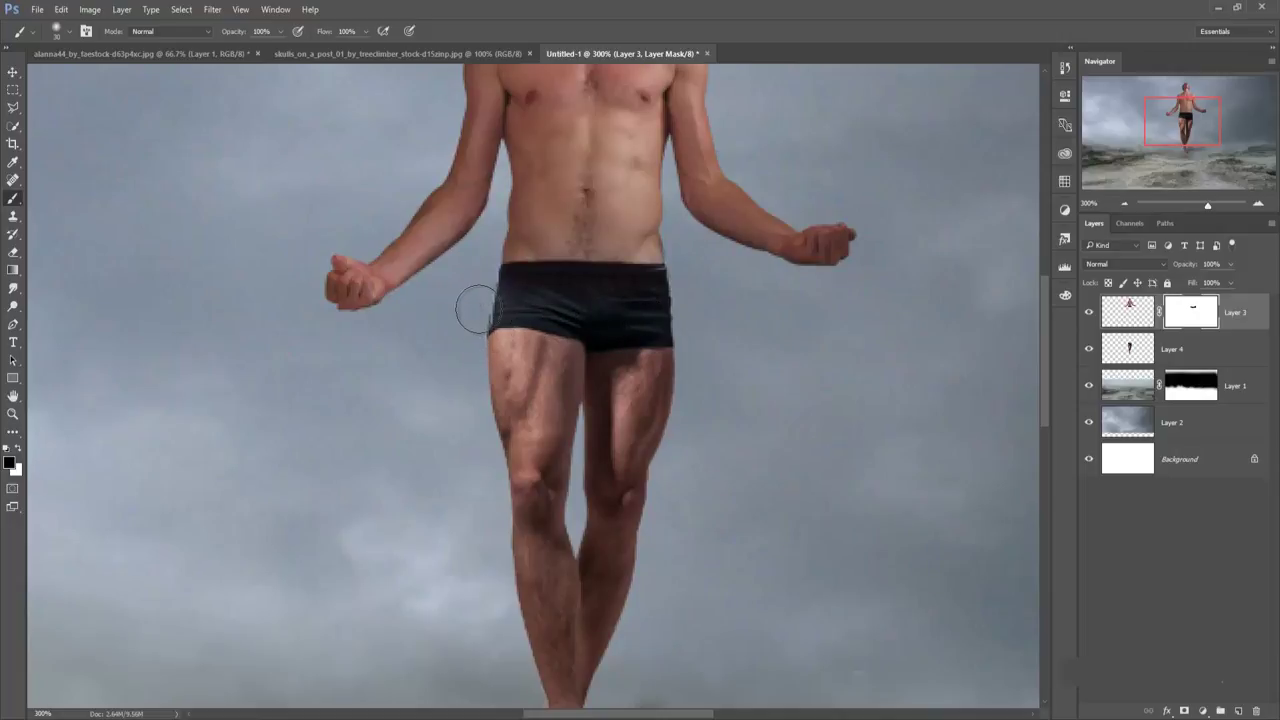
pyautogui.moveTo(497, 347)
pyautogui.mouseDown()
pyautogui.moveTo(631, 300)
pyautogui.moveTo(645, 379)
pyautogui.mouseUp()
pyautogui.click(12, 73)
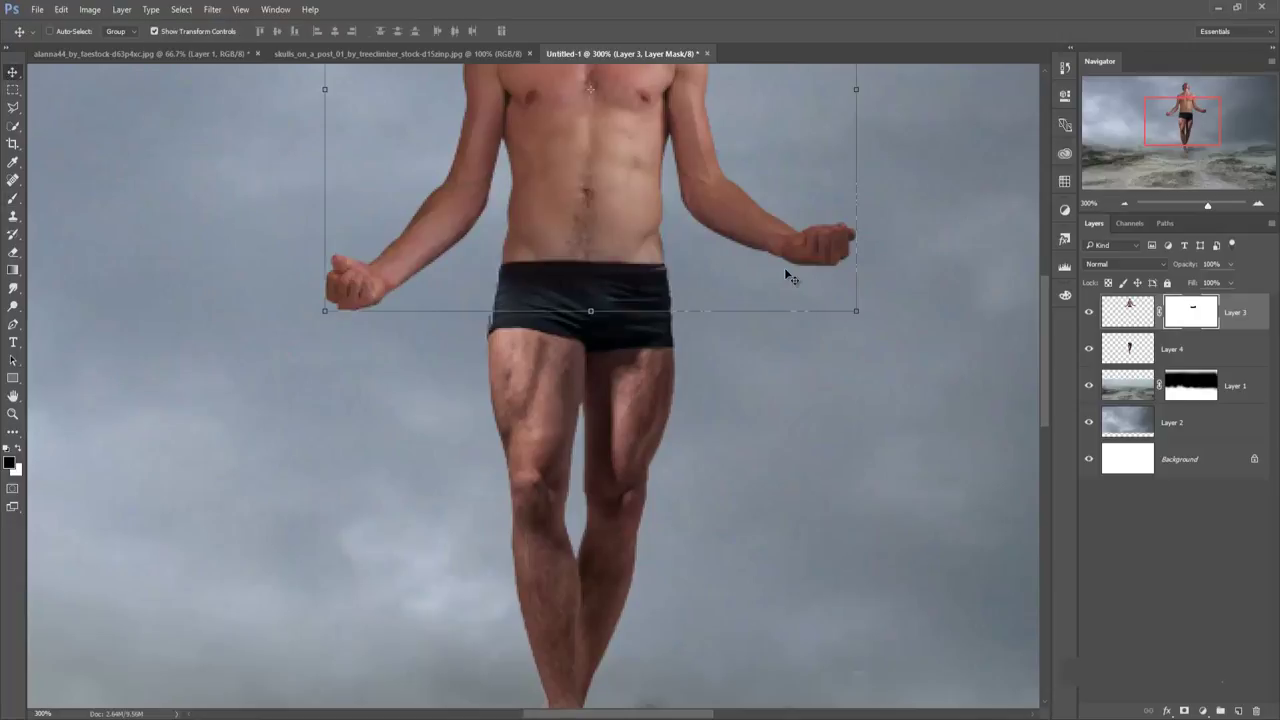
# Scale torso and legs together to about 73%, centre them above the rocks, and merge them.
pyautogui.hotkey('ctrl', '1')
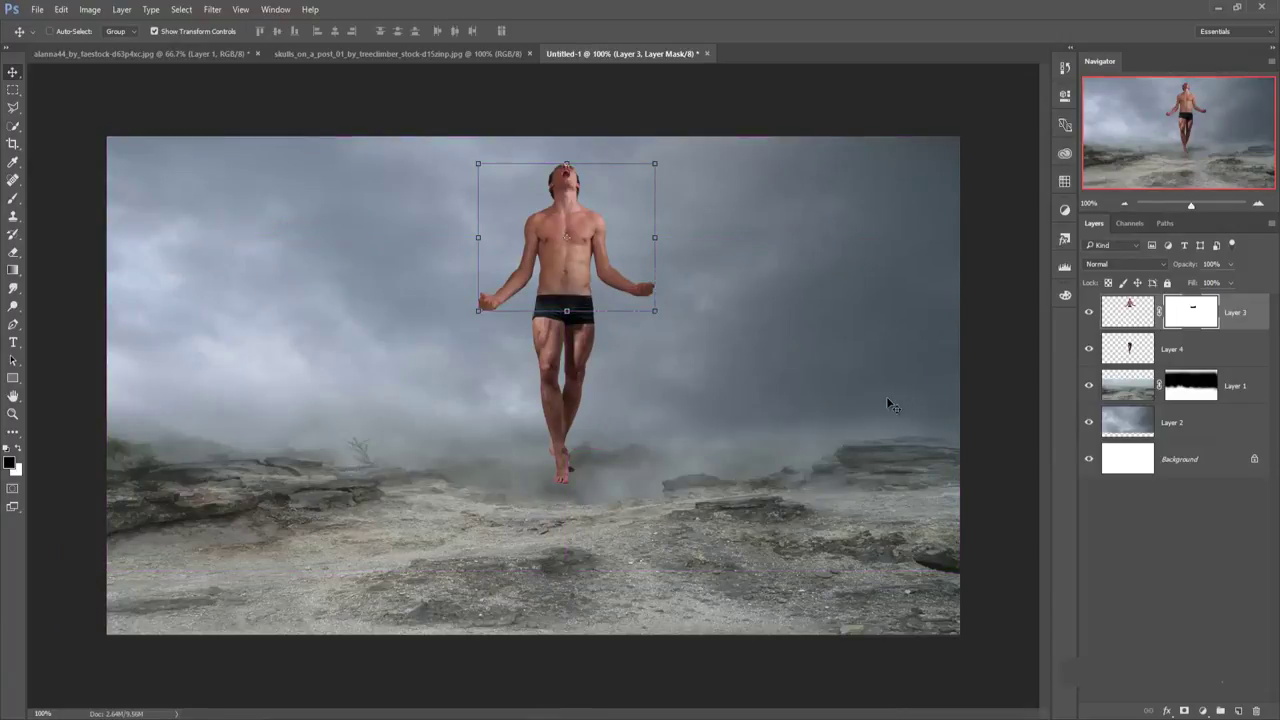
pyautogui.click(1220, 360)
pyautogui.keyDown('shift'); pyautogui.click(1238, 314); pyautogui.keyUp('shift')
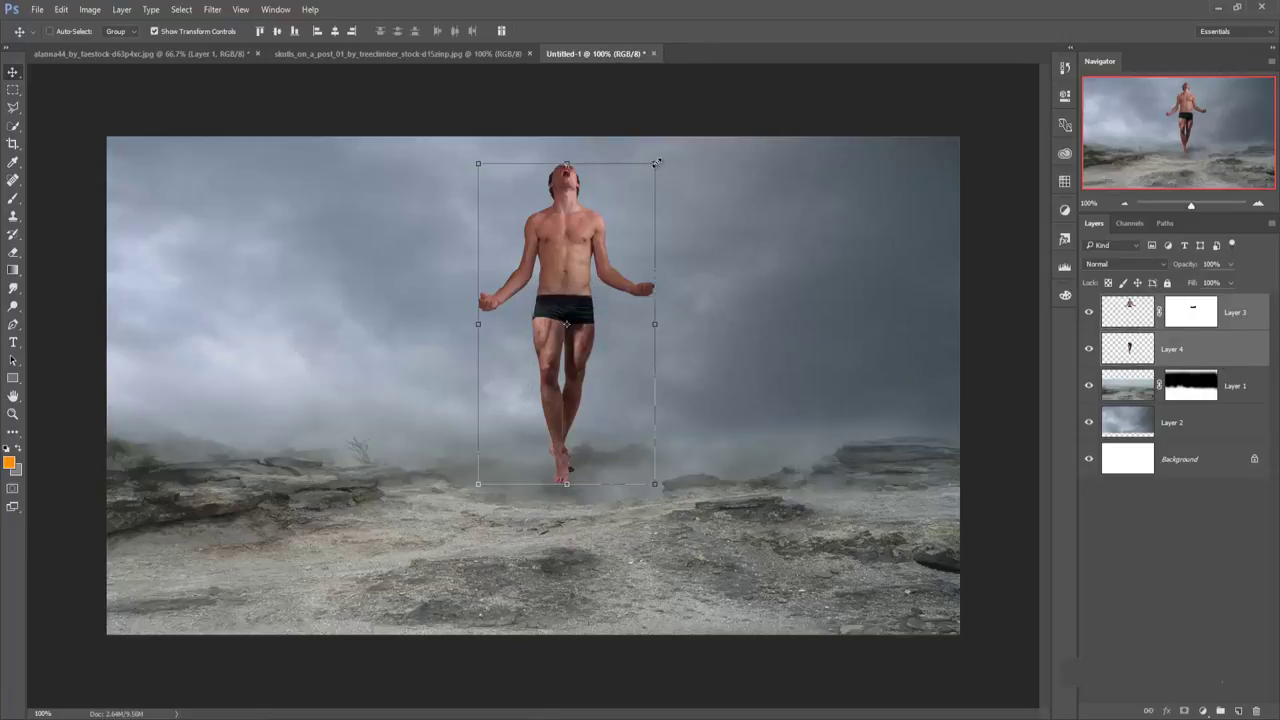
pyautogui.moveTo(655, 162); pyautogui.dragTo(643, 211)
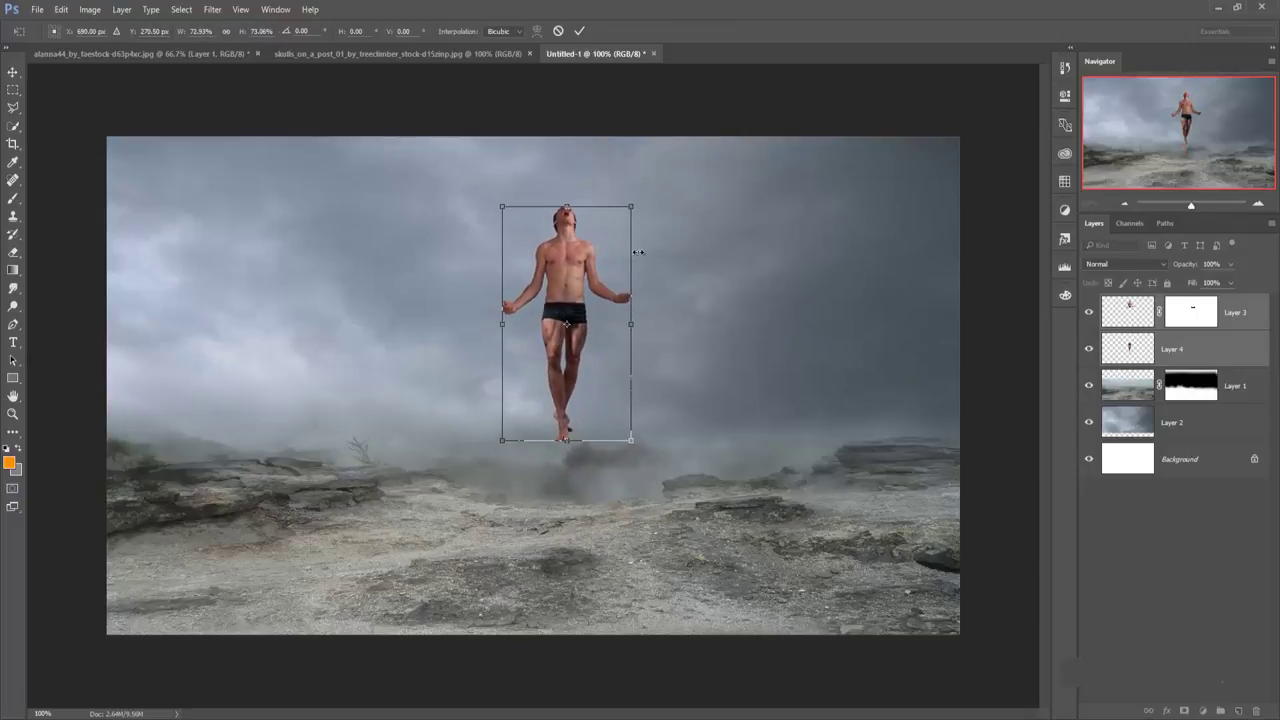
pyautogui.moveTo(578, 295); pyautogui.dragTo(543, 270)
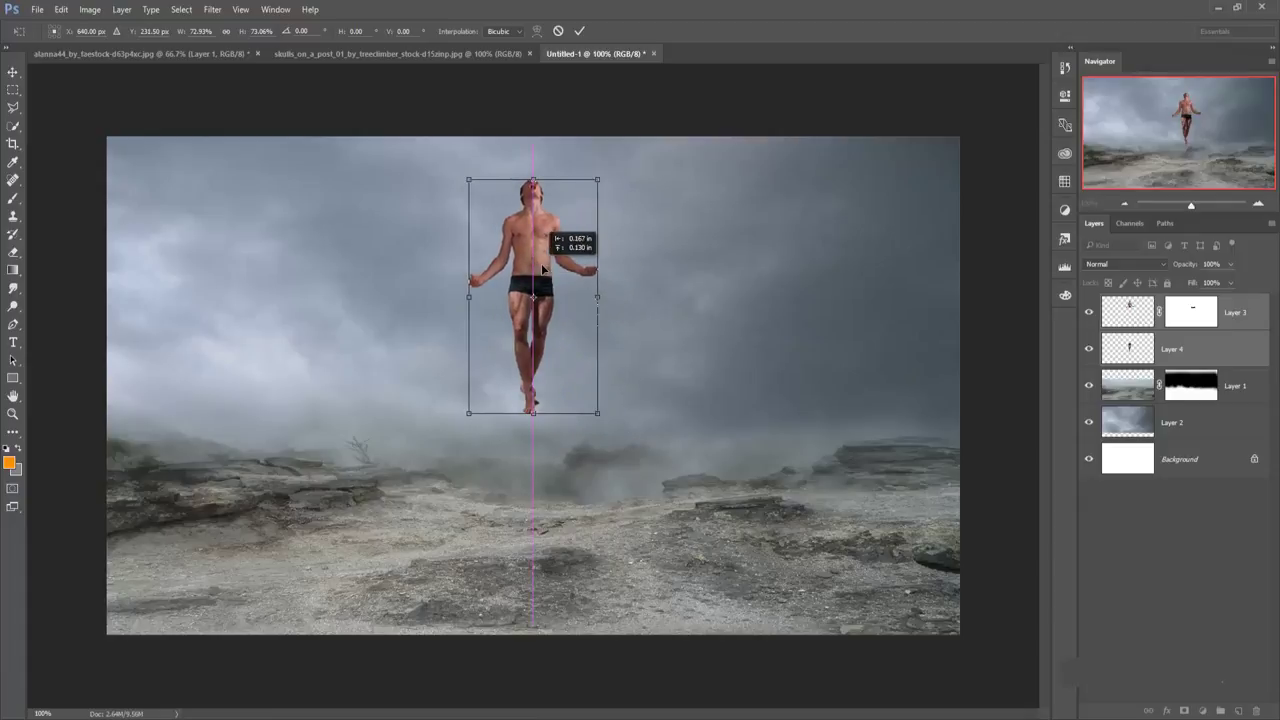
pyautogui.moveTo(543, 270); pyautogui.dragTo(543, 270)
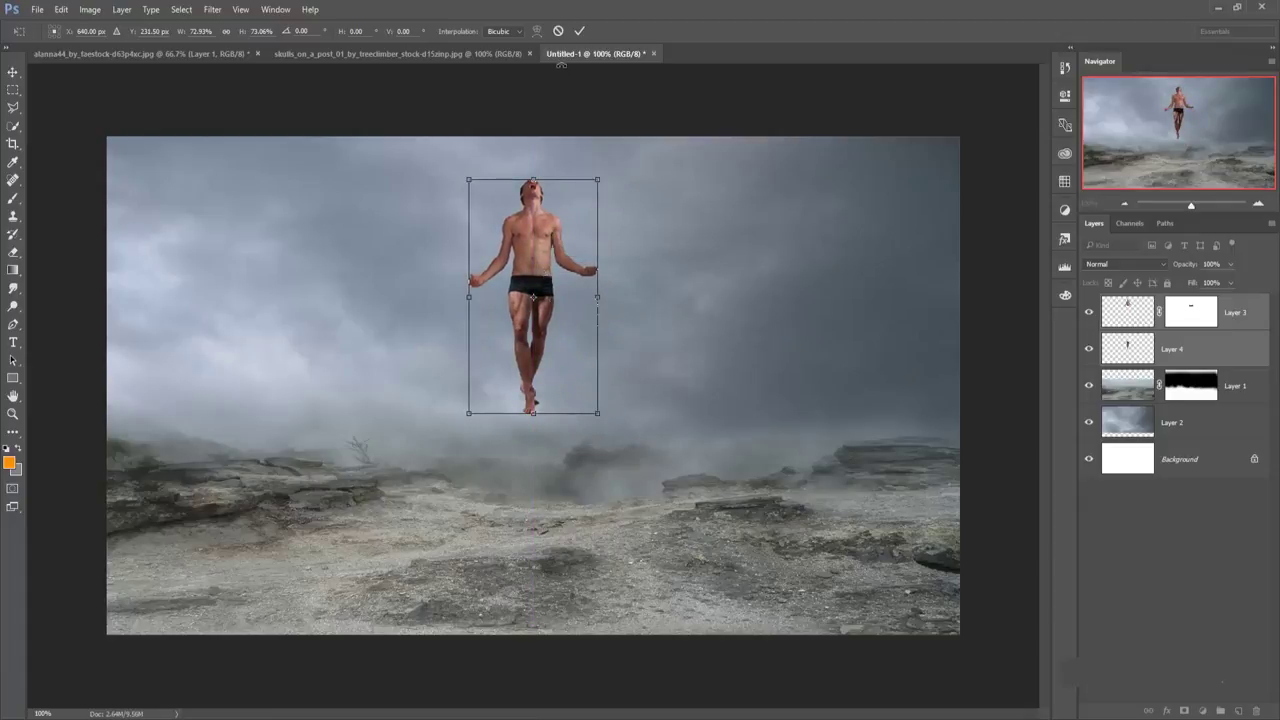
pyautogui.click(580, 32)
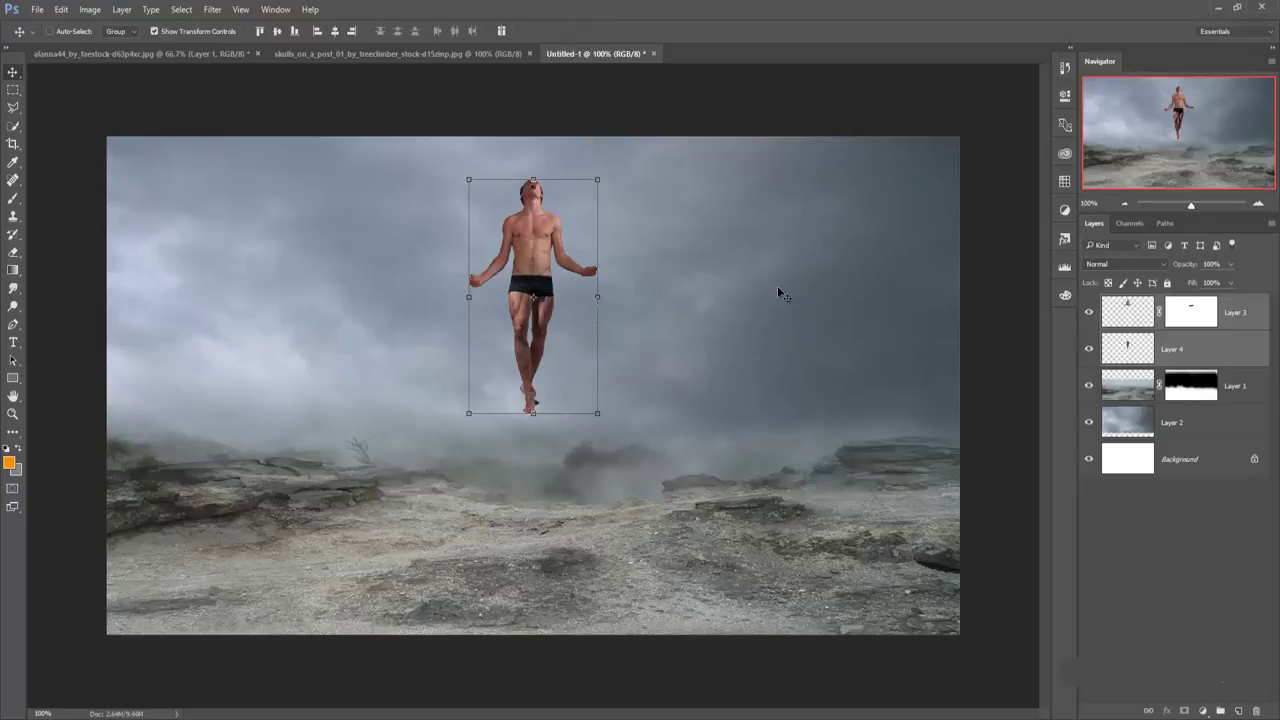
pyautogui.rightClick(1237, 320)
pyautogui.click(1181, 545)
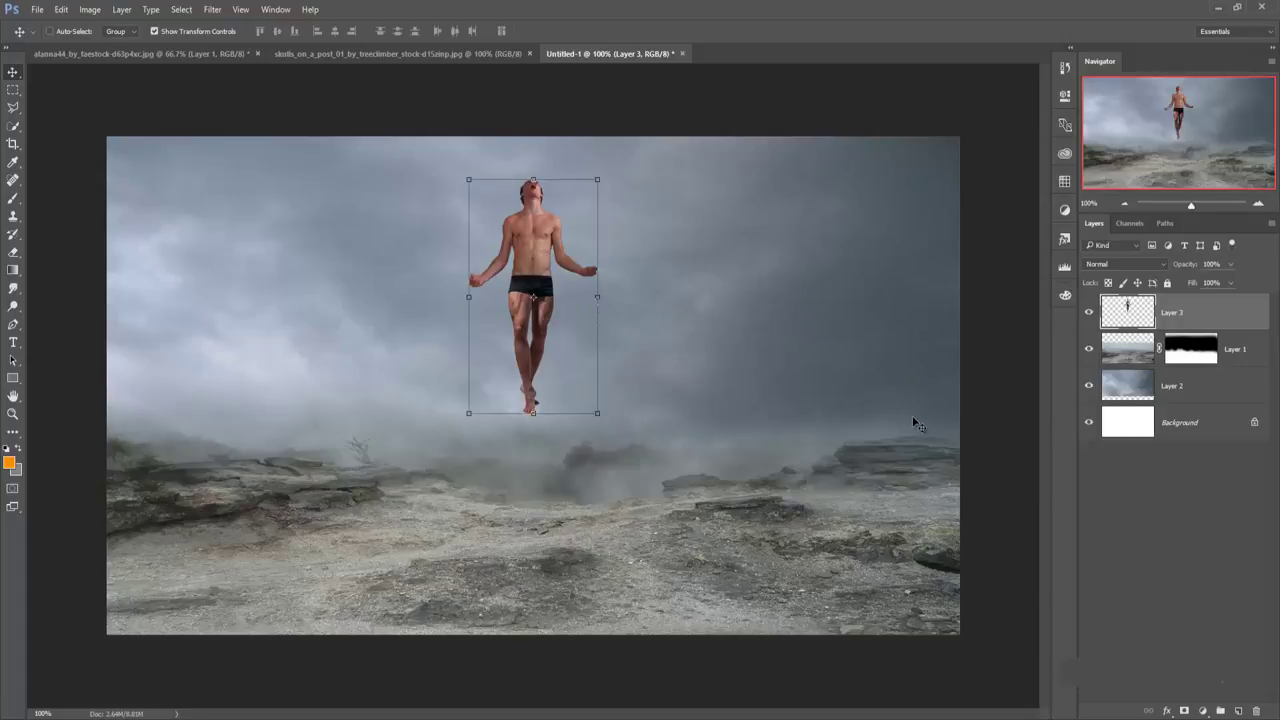
# Bring the black wing in as Layer 4, scale it to about 48%, and place it at the man's left shoulder.
pyautogui.click(789, 58)
pyautogui.moveTo(822, 59); pyautogui.dragTo(770, 199)
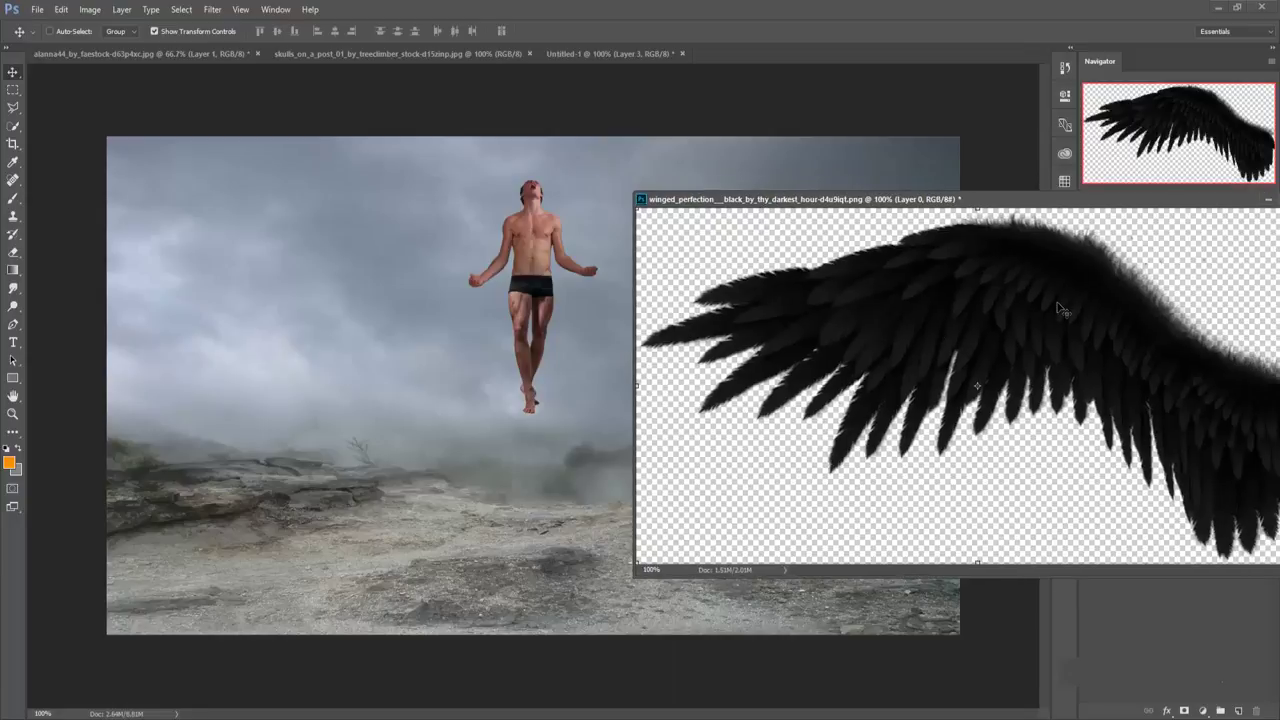
pyautogui.moveTo(1060, 308); pyautogui.dragTo(427, 271)
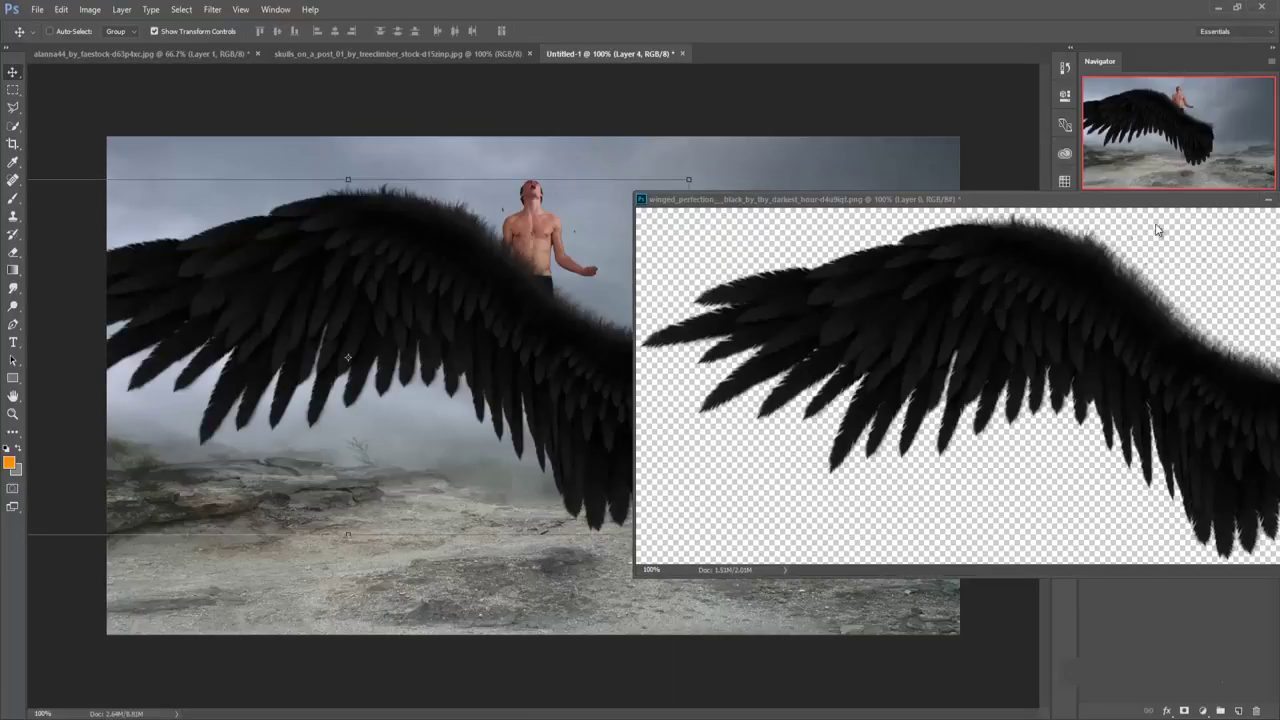
pyautogui.click(1269, 199)
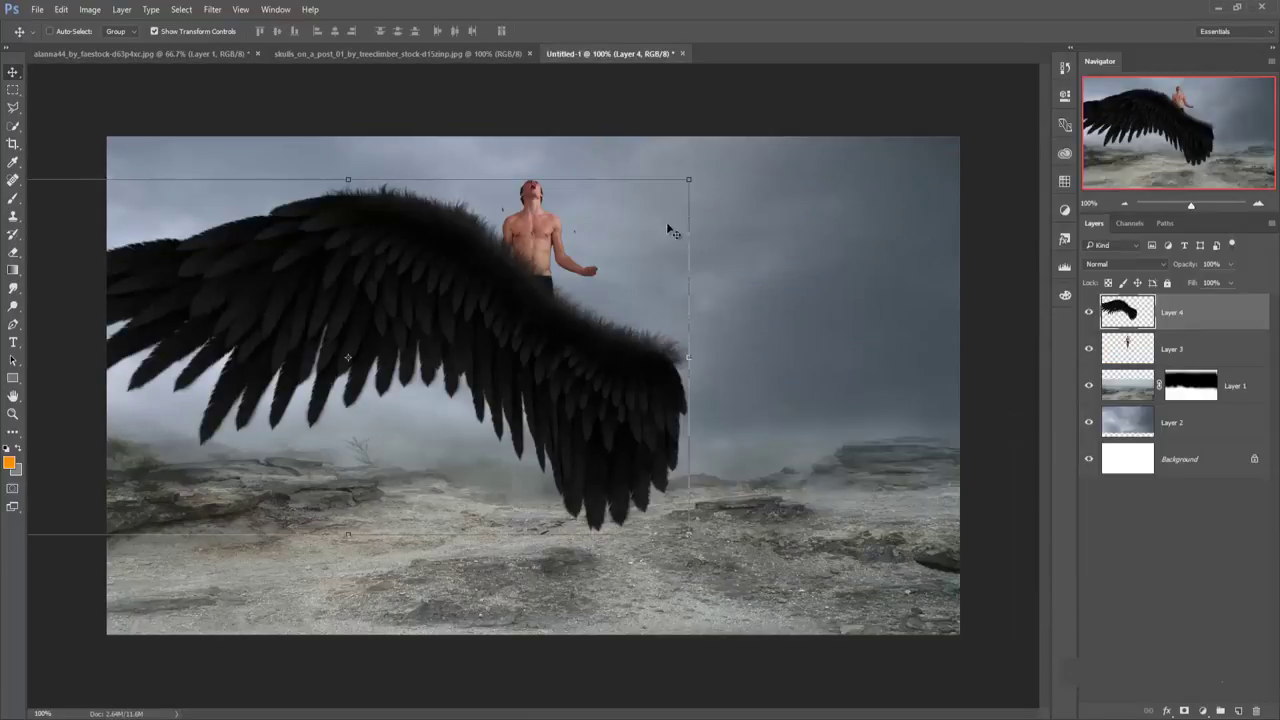
pyautogui.moveTo(688, 180); pyautogui.dragTo(534, 260)
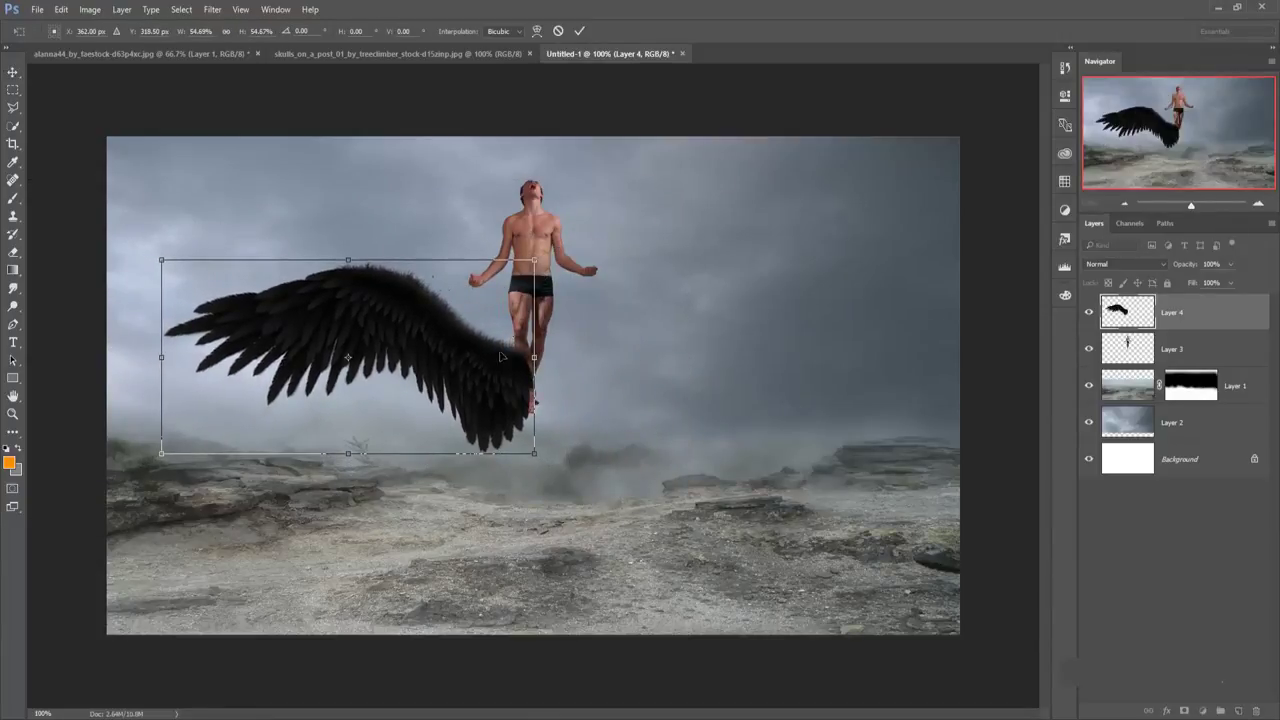
pyautogui.moveTo(481, 392); pyautogui.dragTo(482, 300)
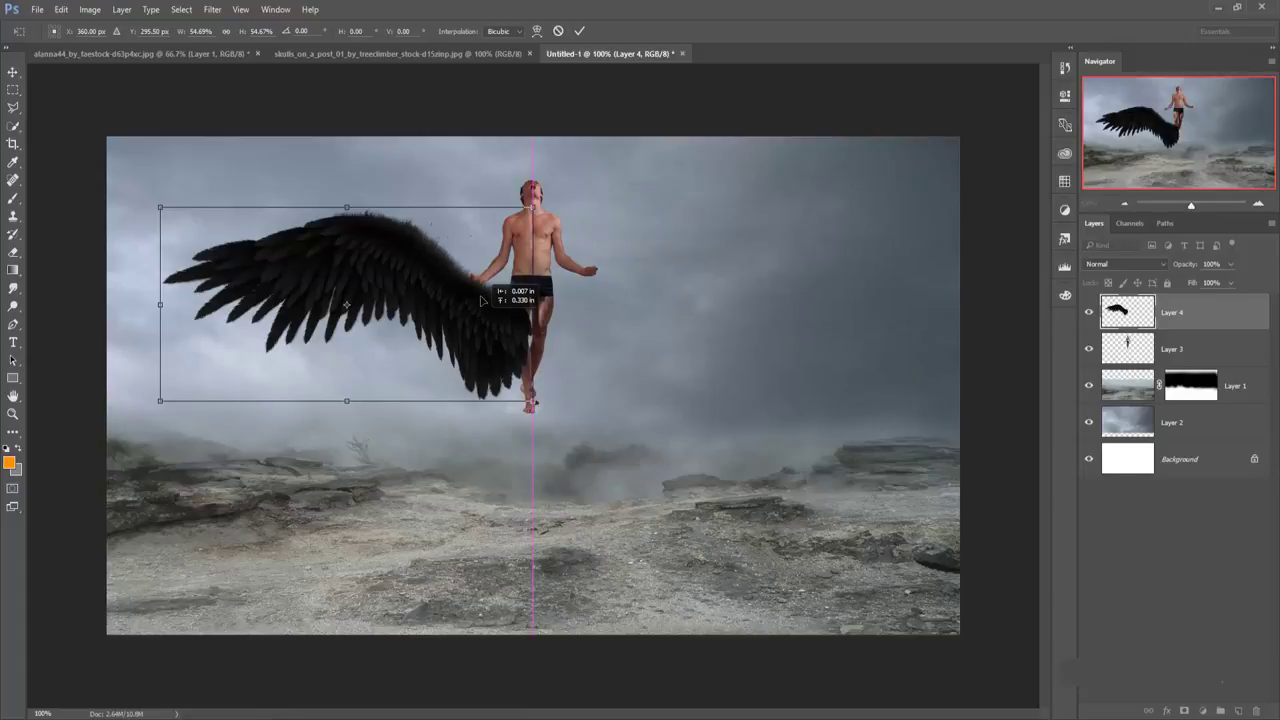
pyautogui.moveTo(481, 299); pyautogui.dragTo(540, 138)
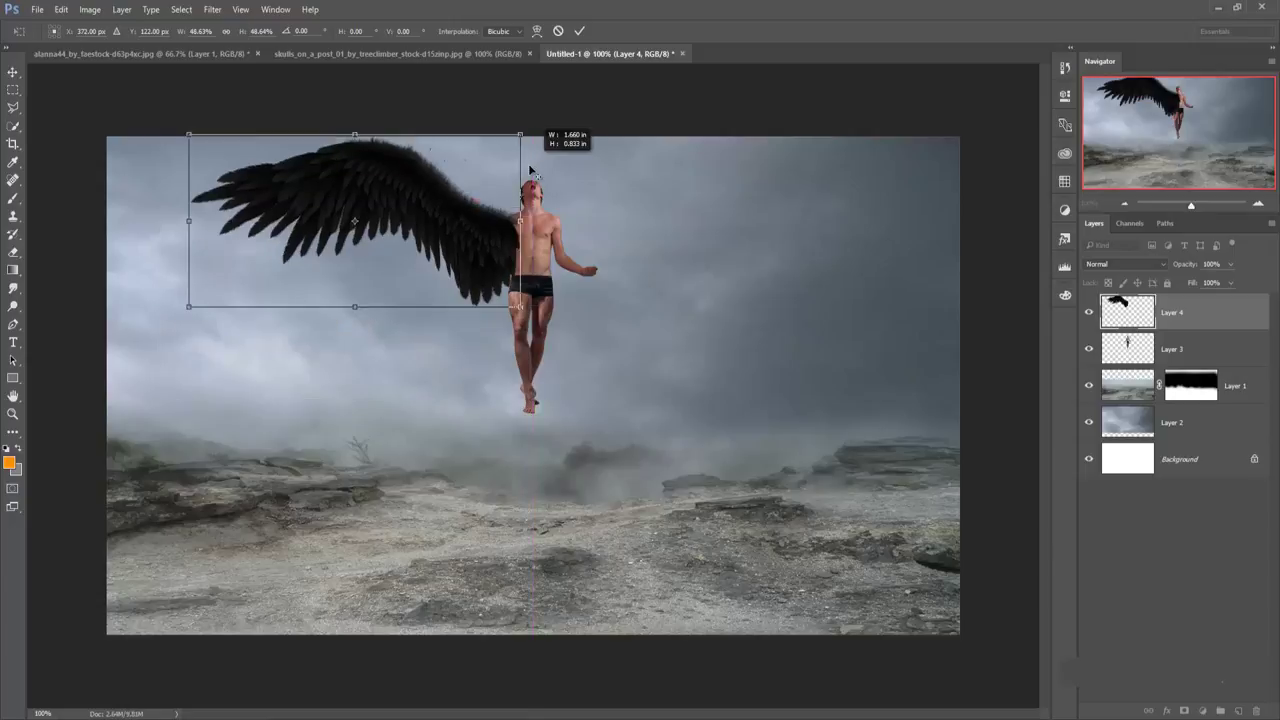
pyautogui.moveTo(467, 224)
pyautogui.mouseDown()
pyautogui.moveTo(481, 227)
pyautogui.moveTo(479, 213)
pyautogui.moveTo(479, 233)
pyautogui.mouseUp()
pyautogui.click(579, 32)
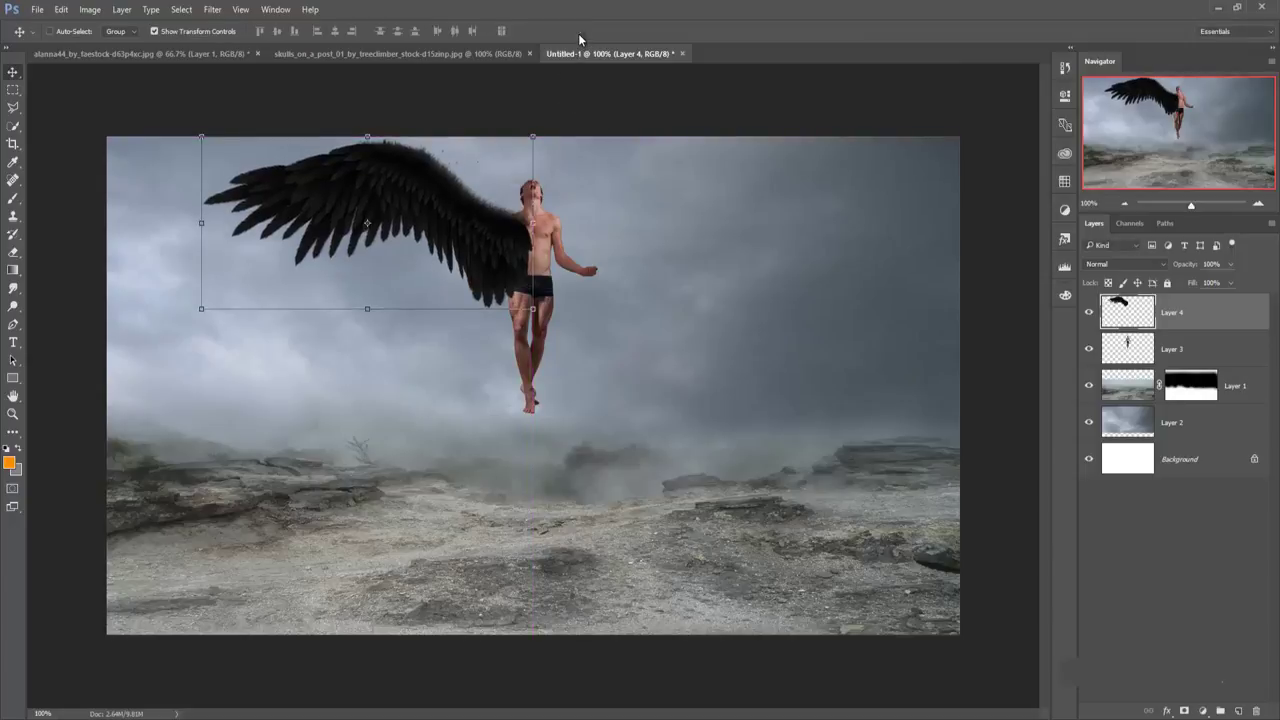
# Duplicate the wing layer, flip the copy horizontally, and move it to the man's right side.
pyautogui.rightClick(1177, 313)
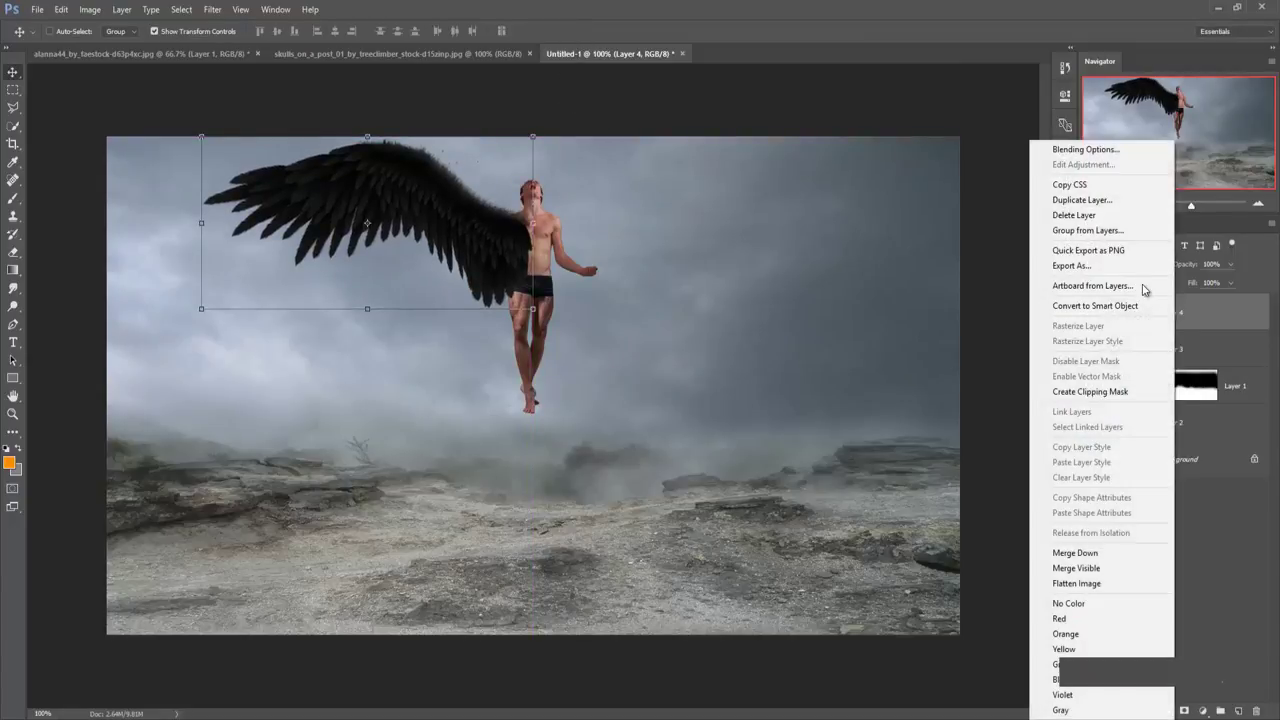
pyautogui.click(1097, 206)
pyautogui.click(756, 224)
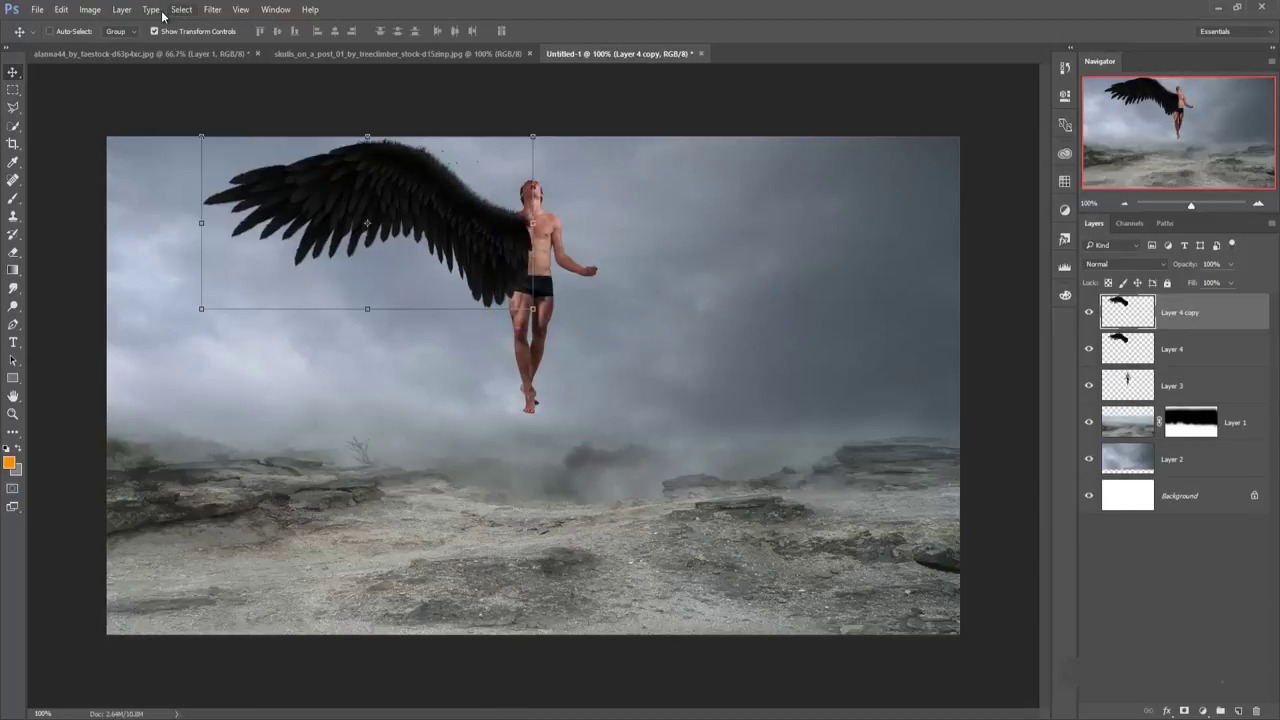
pyautogui.click(60, 10)
pyautogui.moveTo(82, 293)
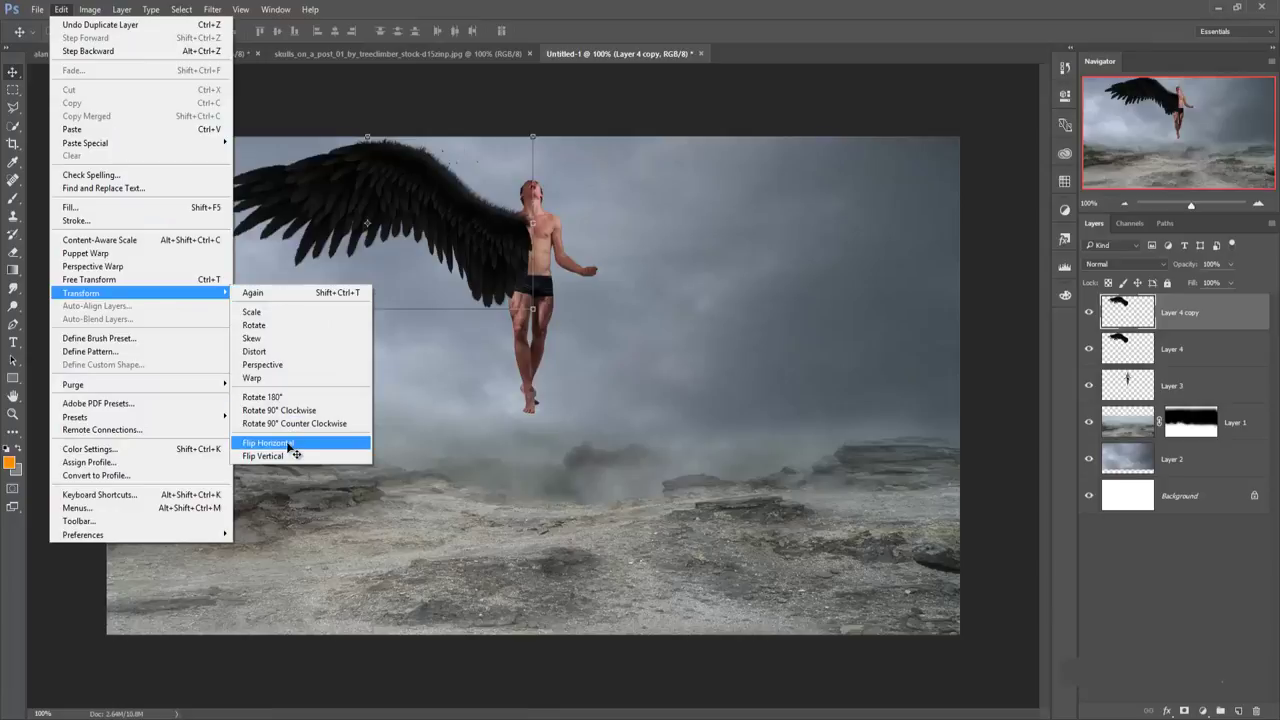
pyautogui.click(295, 444)
pyautogui.moveTo(313, 235); pyautogui.dragTo(631, 208)
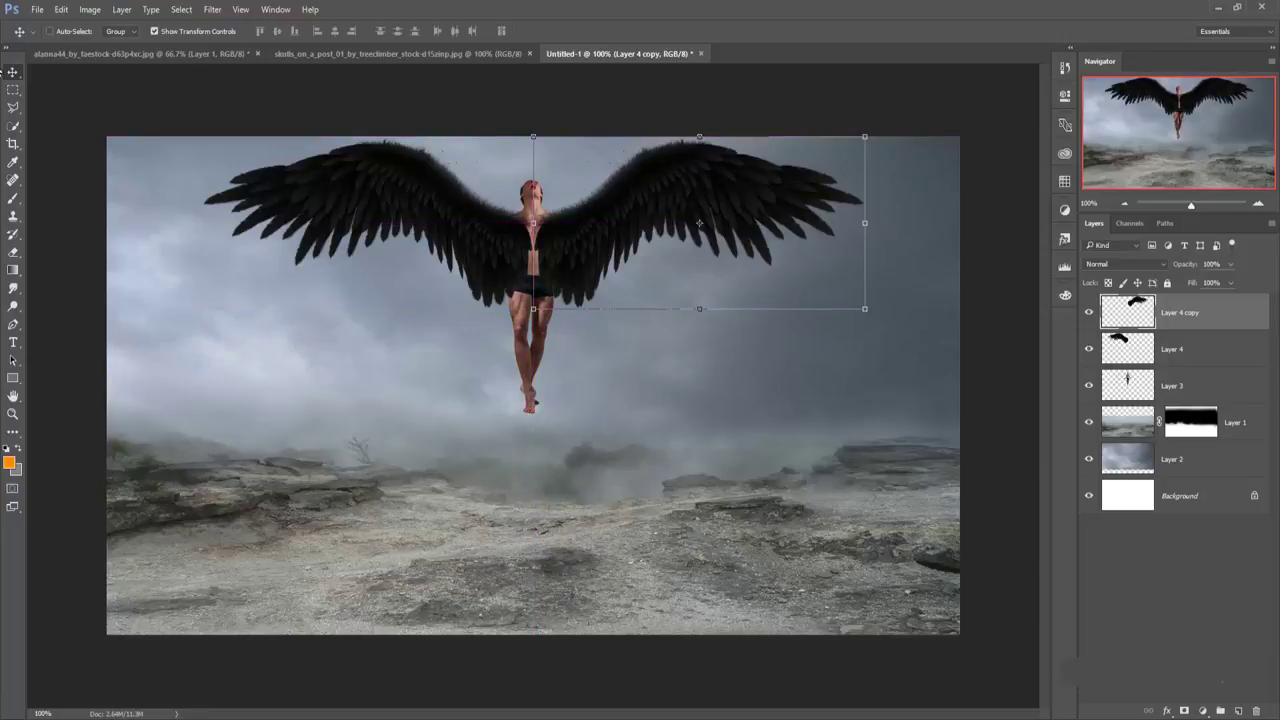
# Stack both wing layers below the man's layer, then select all three layers.
pyautogui.keyDown('shift'); pyautogui.click(1207, 327); pyautogui.keyUp('shift')
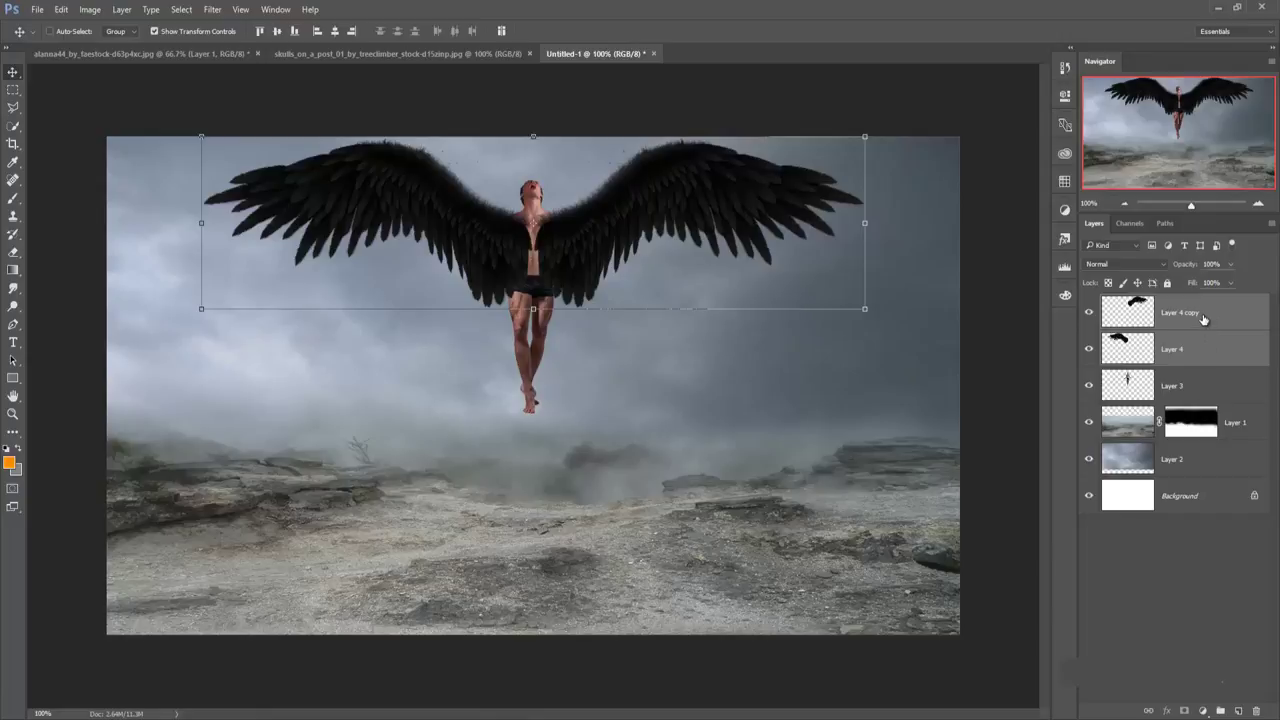
pyautogui.moveTo(1201, 318); pyautogui.dragTo(1197, 397)
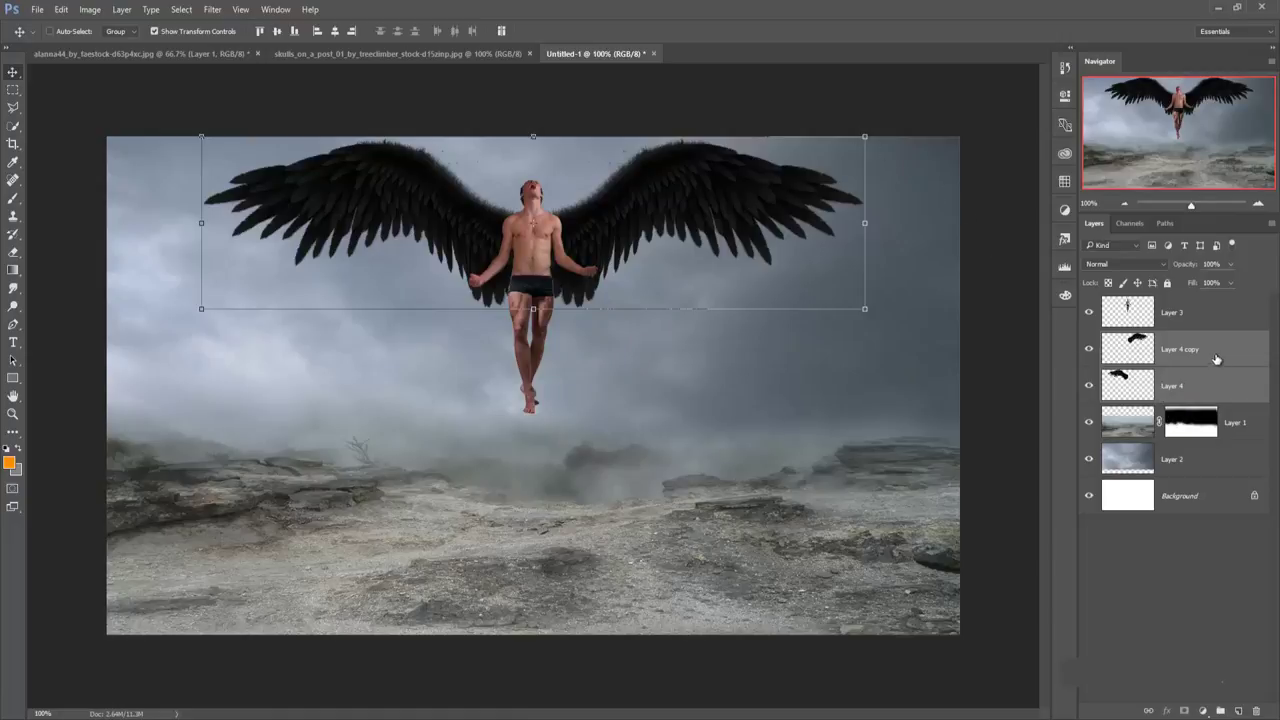
pyautogui.click(1182, 311)
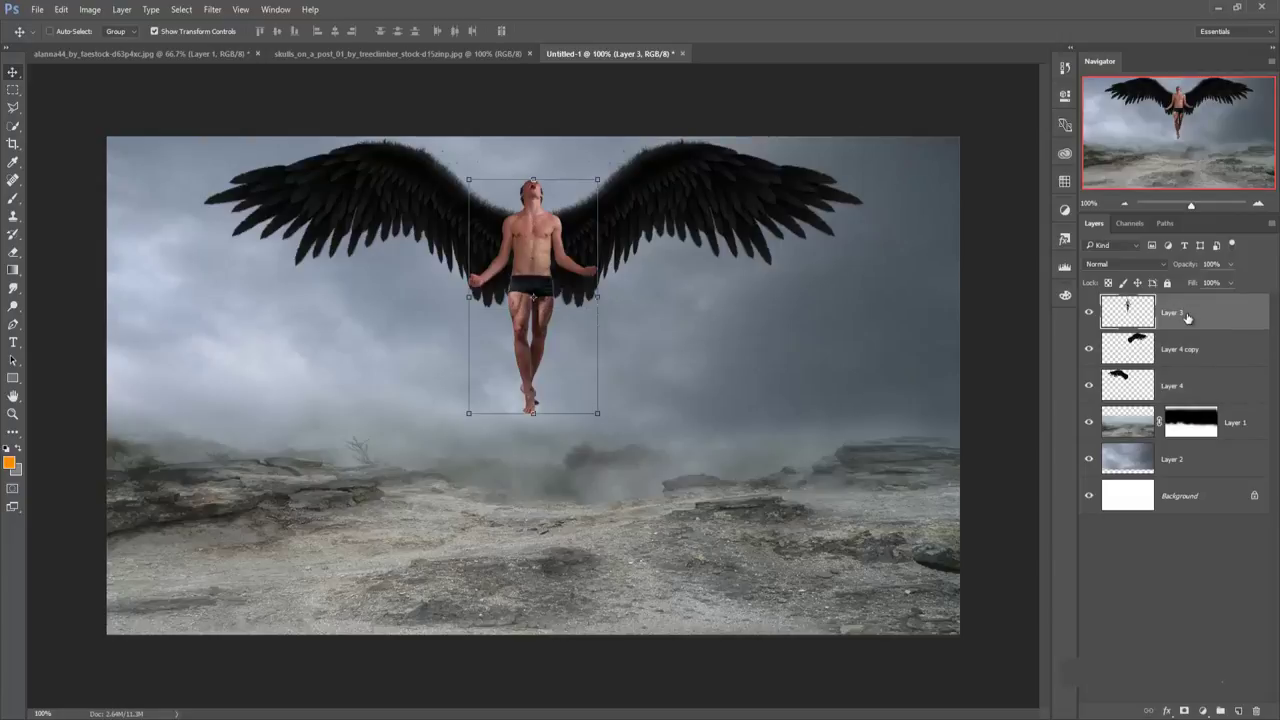
pyautogui.keyDown('shift'); pyautogui.click(1201, 386); pyautogui.keyUp('shift')
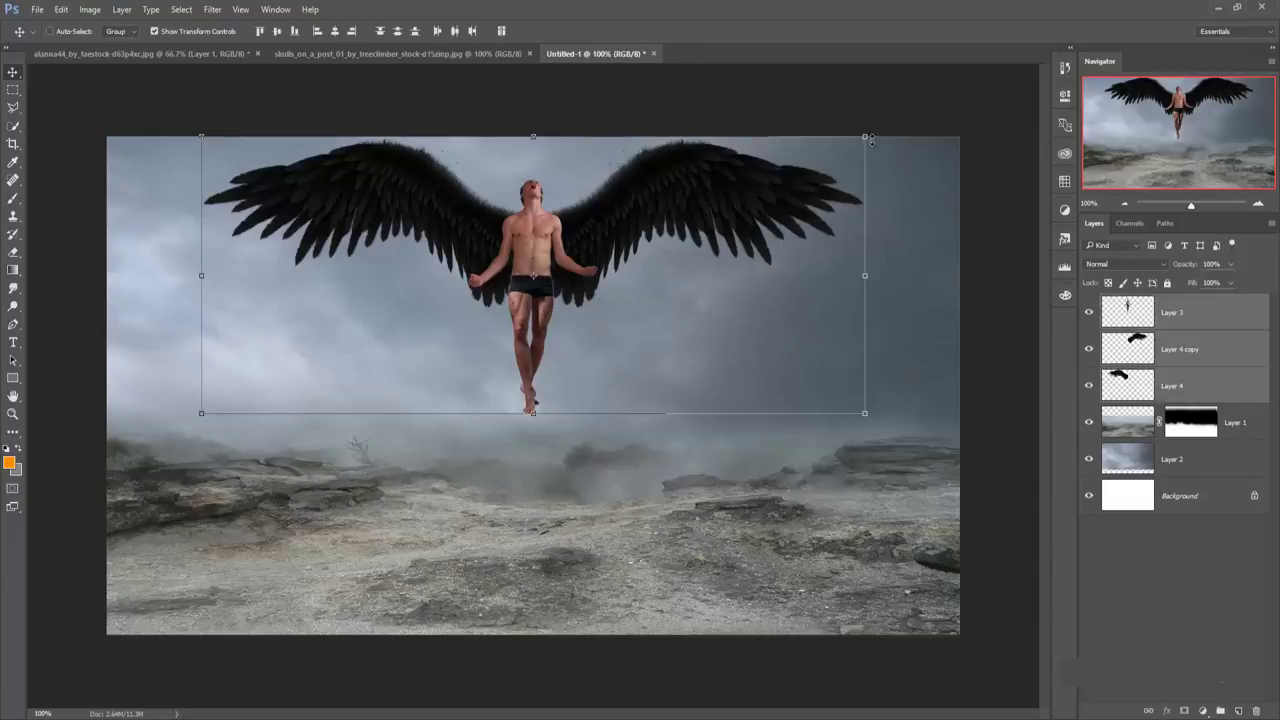
# Scale the man and both wing layers down slightly together.
pyautogui.click(866, 137)
pyautogui.moveTo(866, 138); pyautogui.dragTo(852, 164)
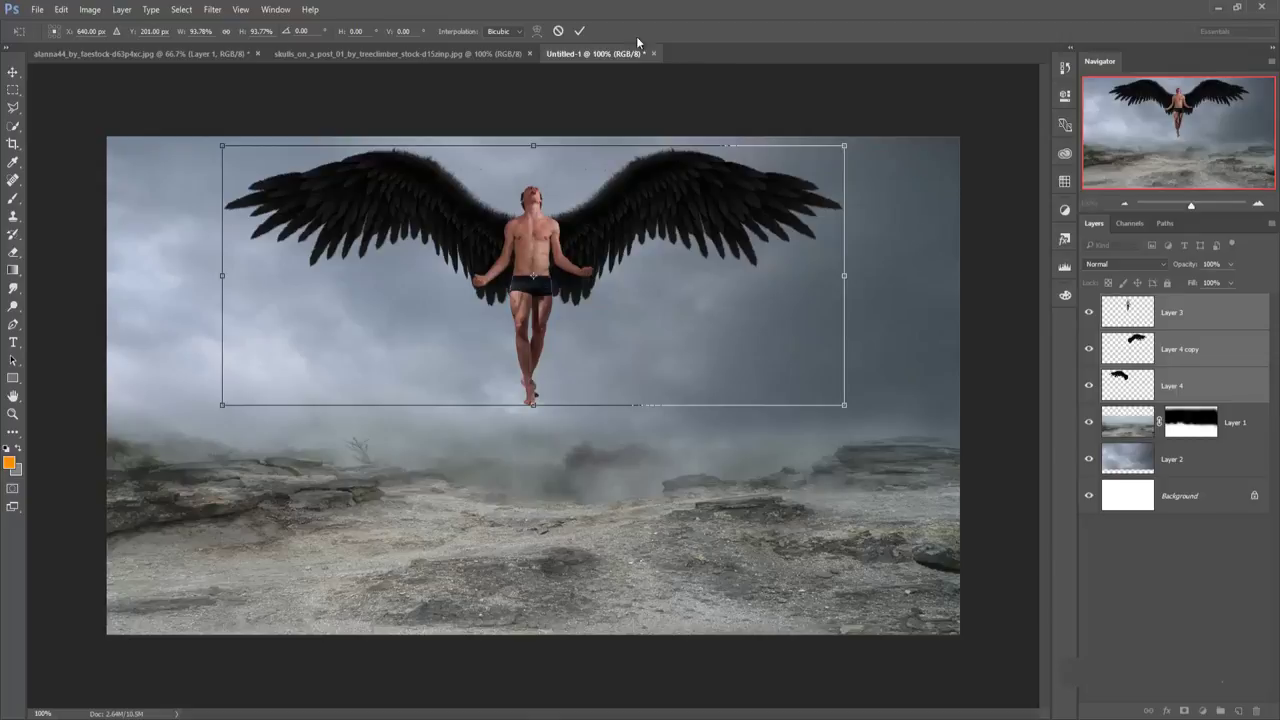
pyautogui.click(578, 32)
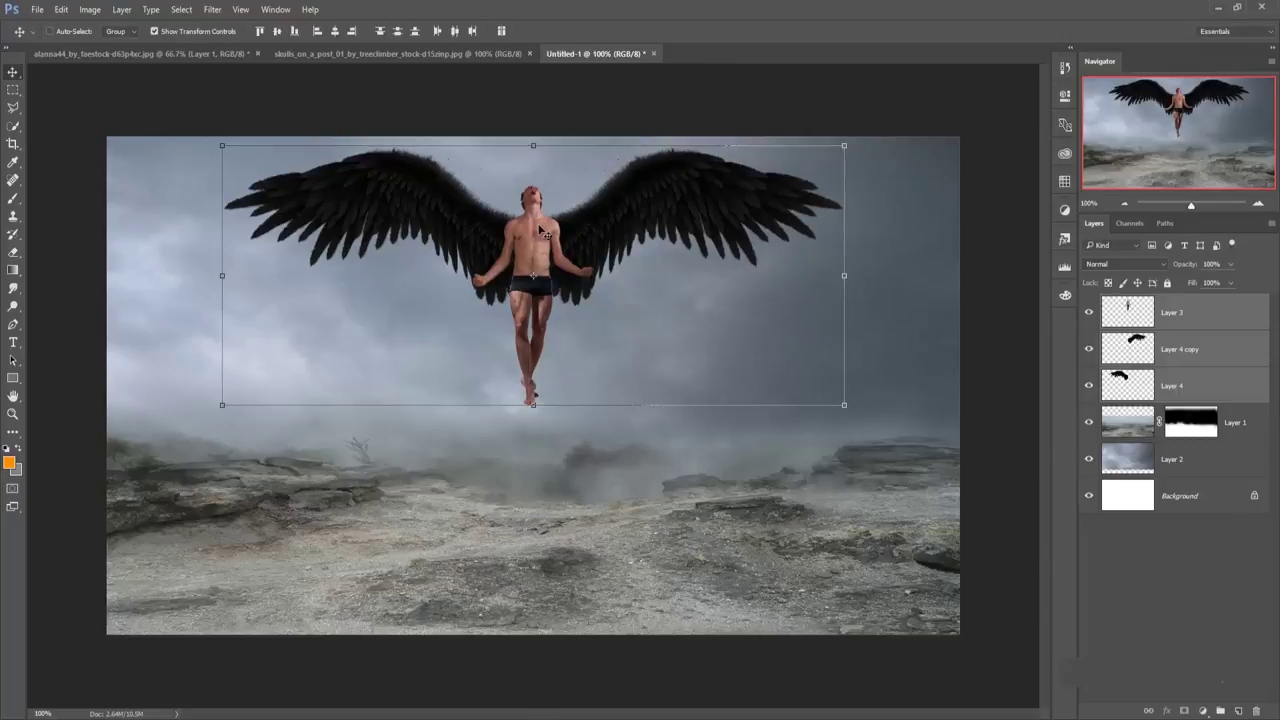
# Merge the two wing layers into one, then add an empty layer above the man's Layer 3.
pyautogui.click(1193, 321)
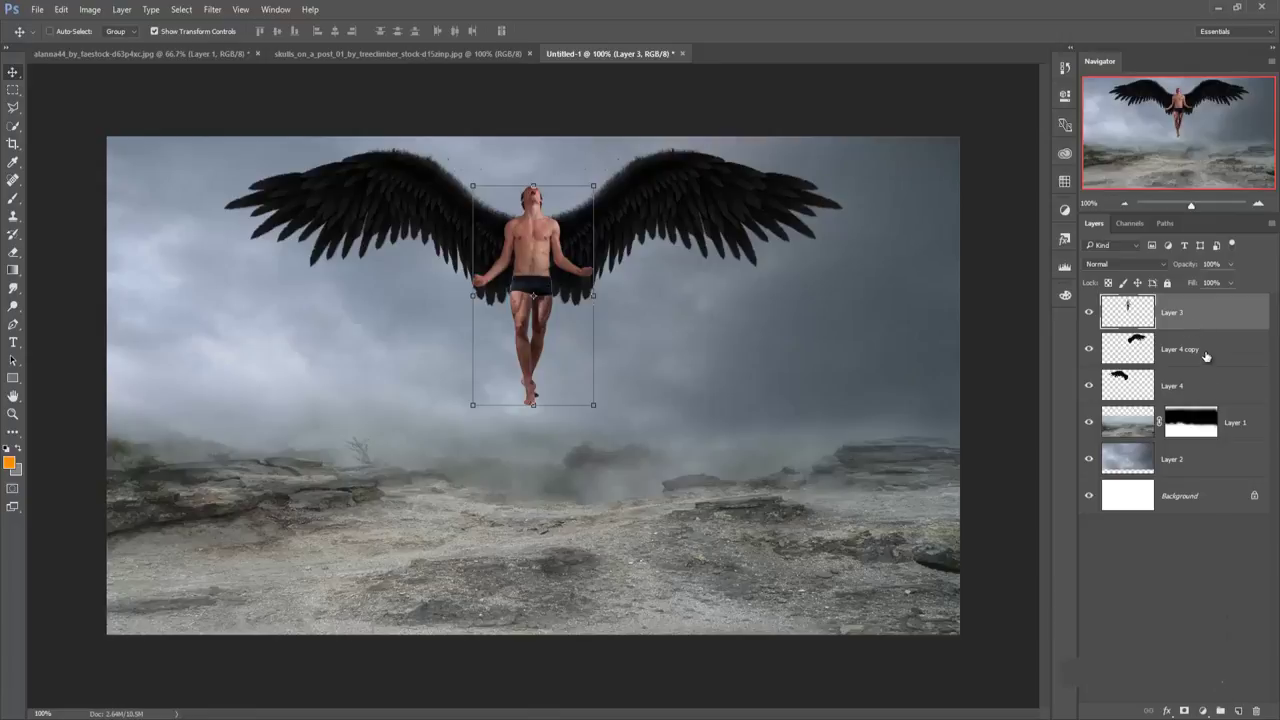
pyautogui.click(1205, 356)
pyautogui.keyDown('ctrl'); pyautogui.click(1209, 377); pyautogui.keyUp('ctrl')
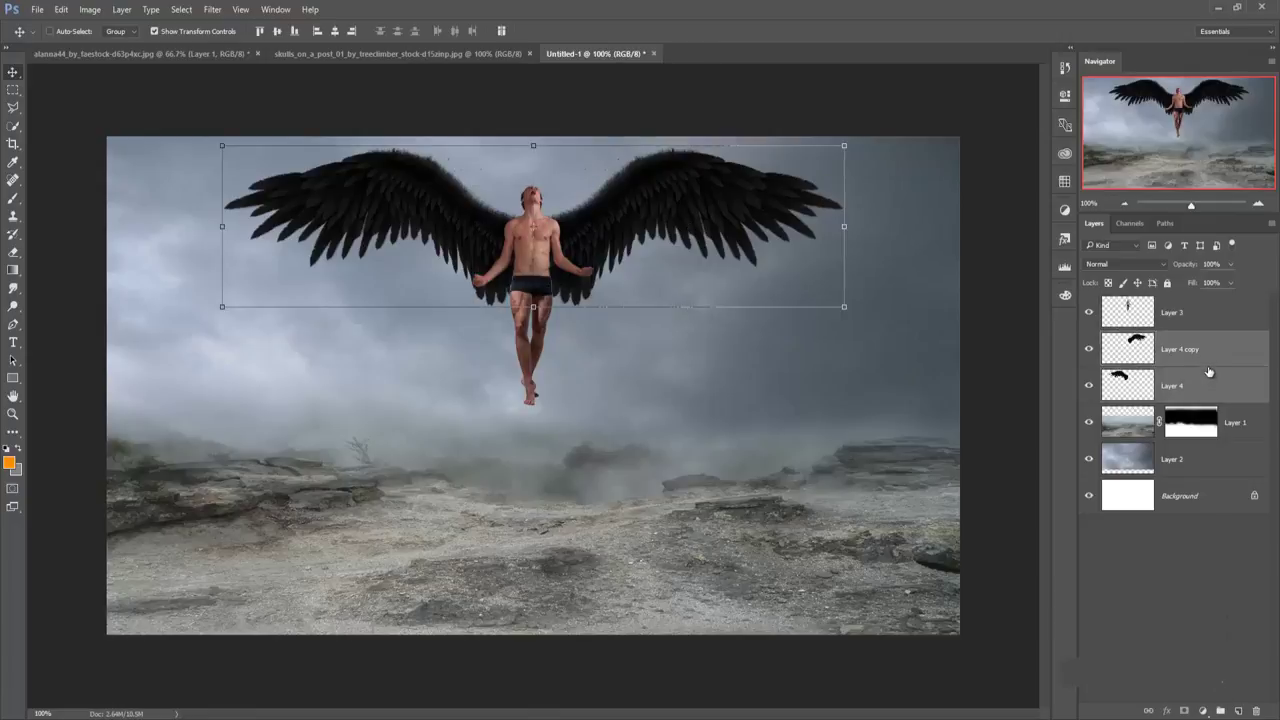
pyautogui.rightClick(1208, 357)
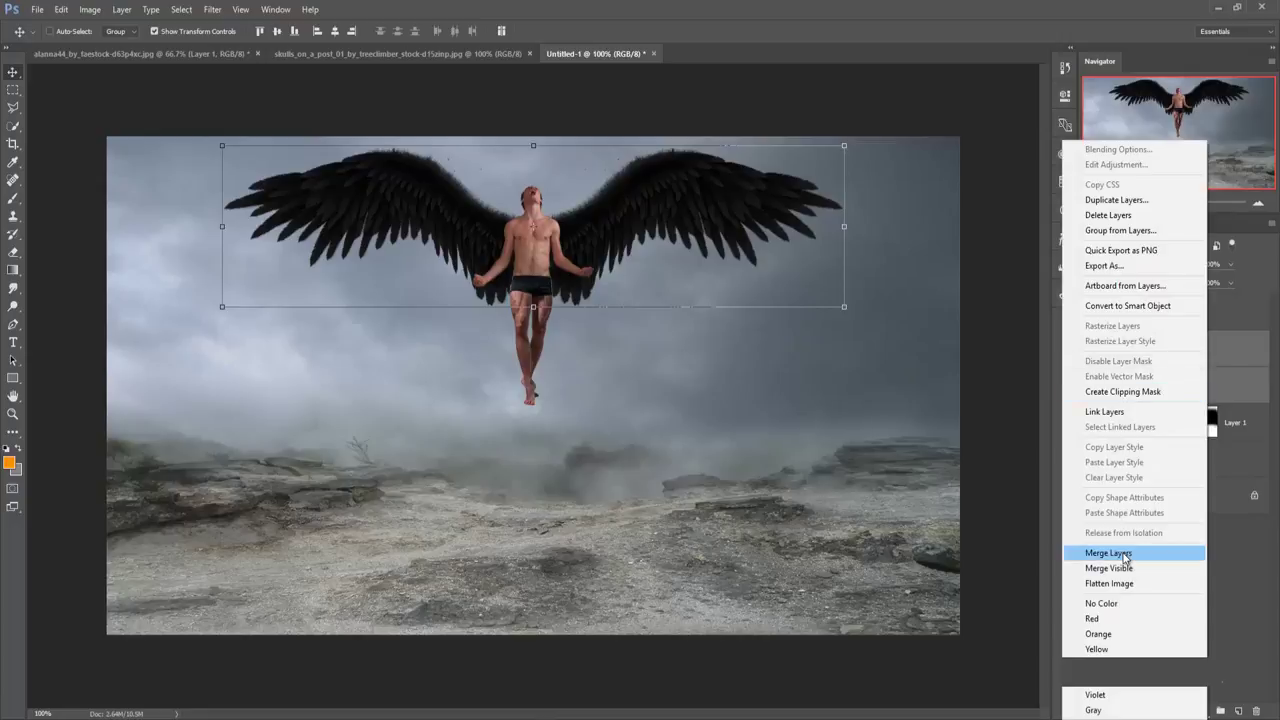
pyautogui.click(1130, 554)
pyautogui.click(1185, 318)
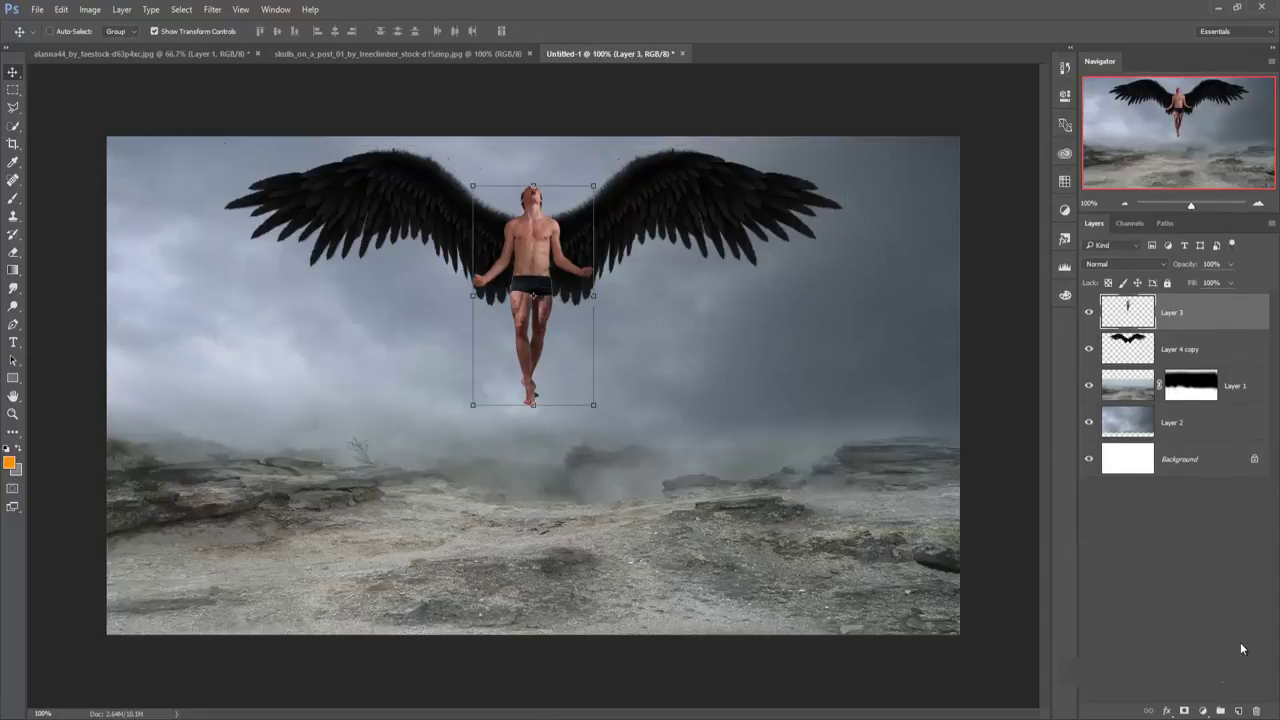
pyautogui.click(1240, 710)
# Fill the new Layer 4 with 50% Gray.
pyautogui.click(61, 9)
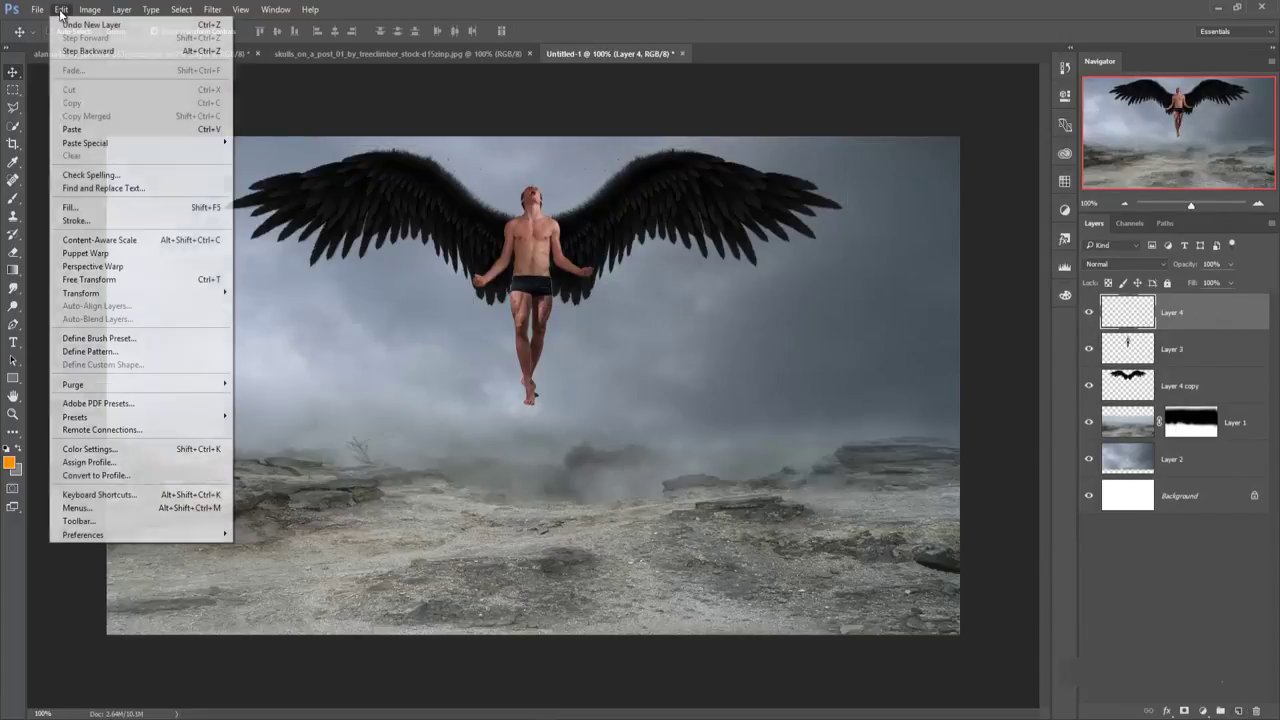
pyautogui.click(90, 206)
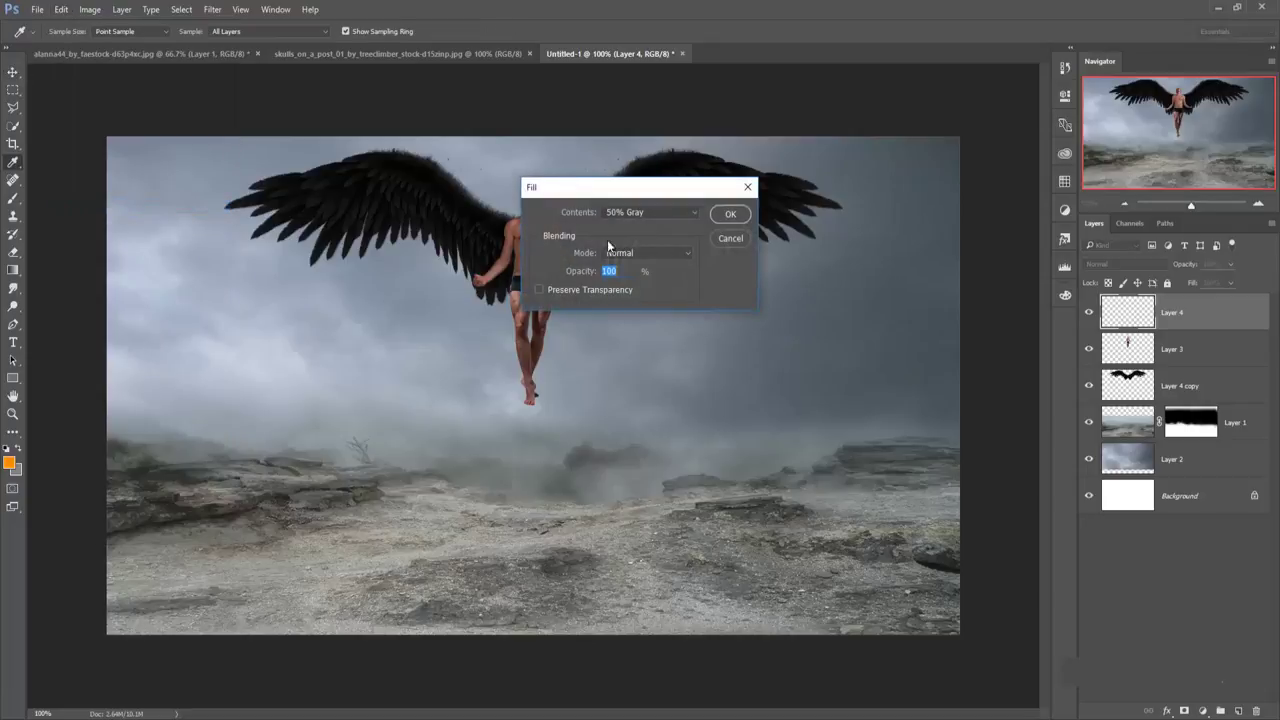
pyautogui.click(663, 212)
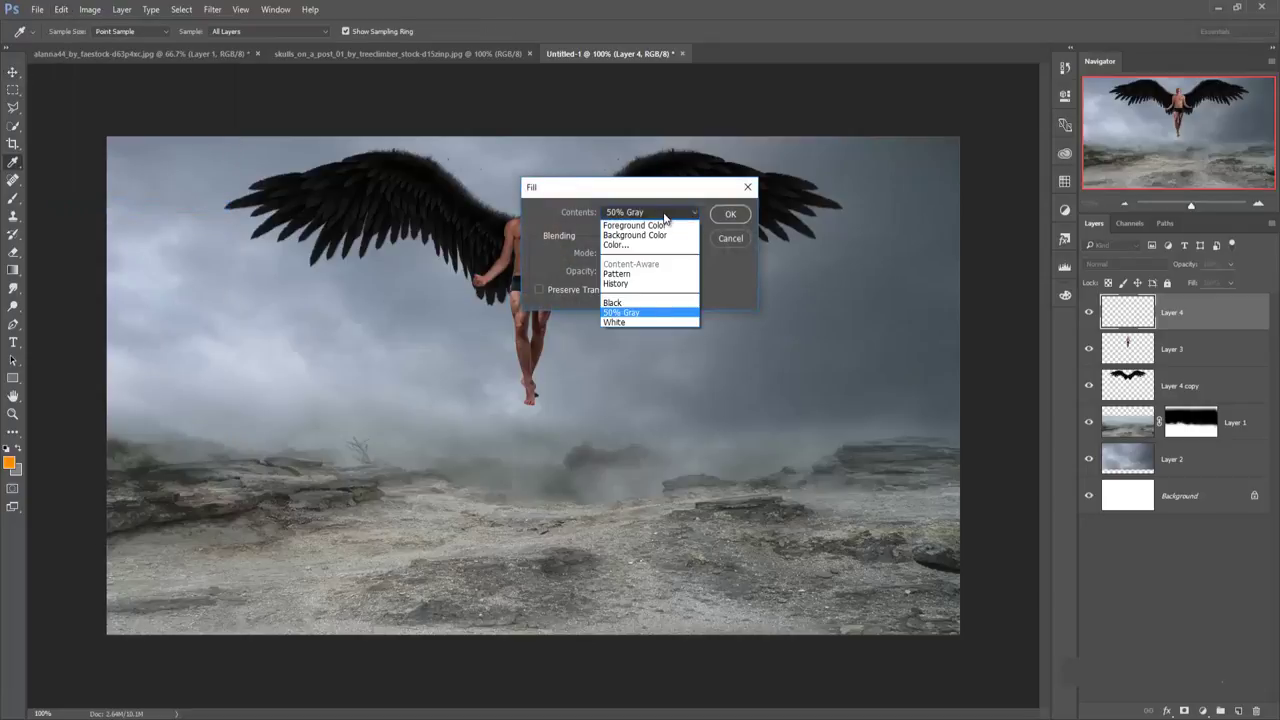
pyautogui.click(649, 313)
pyautogui.click(726, 214)
# Clip the gray layer to the winged man and set its blend mode to Overlay.
pyautogui.press('v')
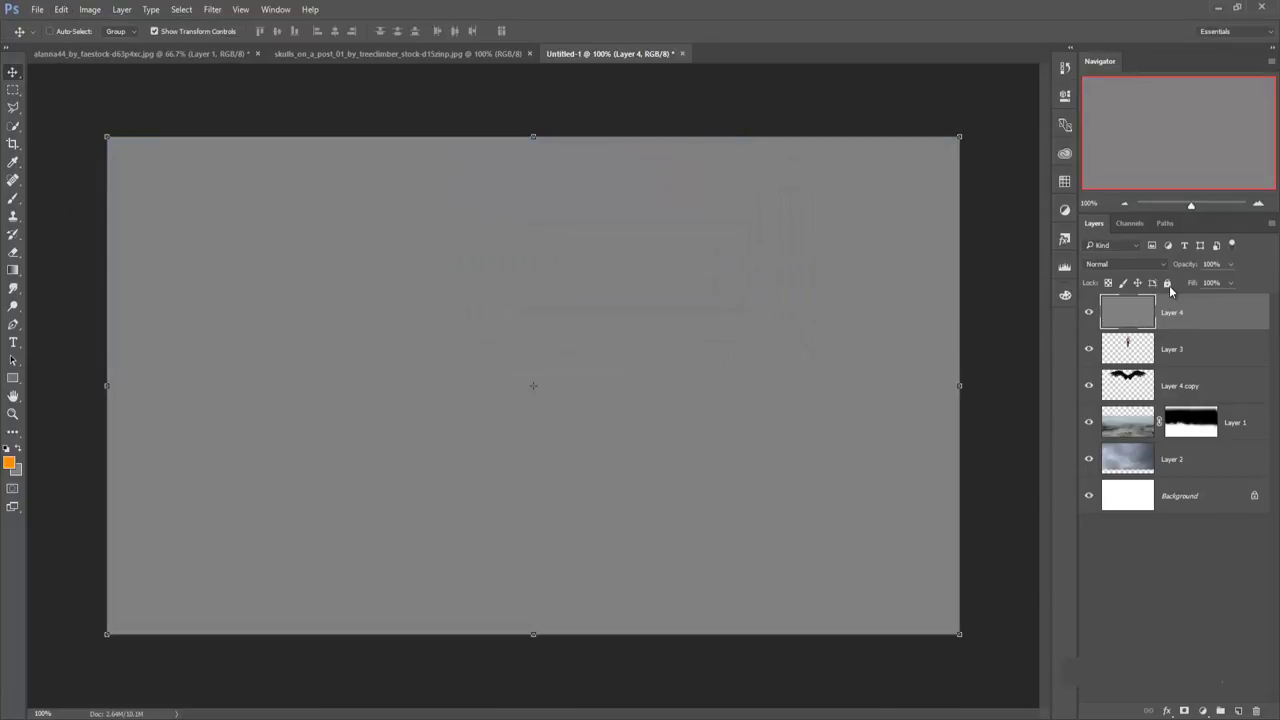
pyautogui.click(1163, 264)
pyautogui.click(1184, 323)
pyautogui.rightClick(1190, 330)
pyautogui.click(1120, 391)
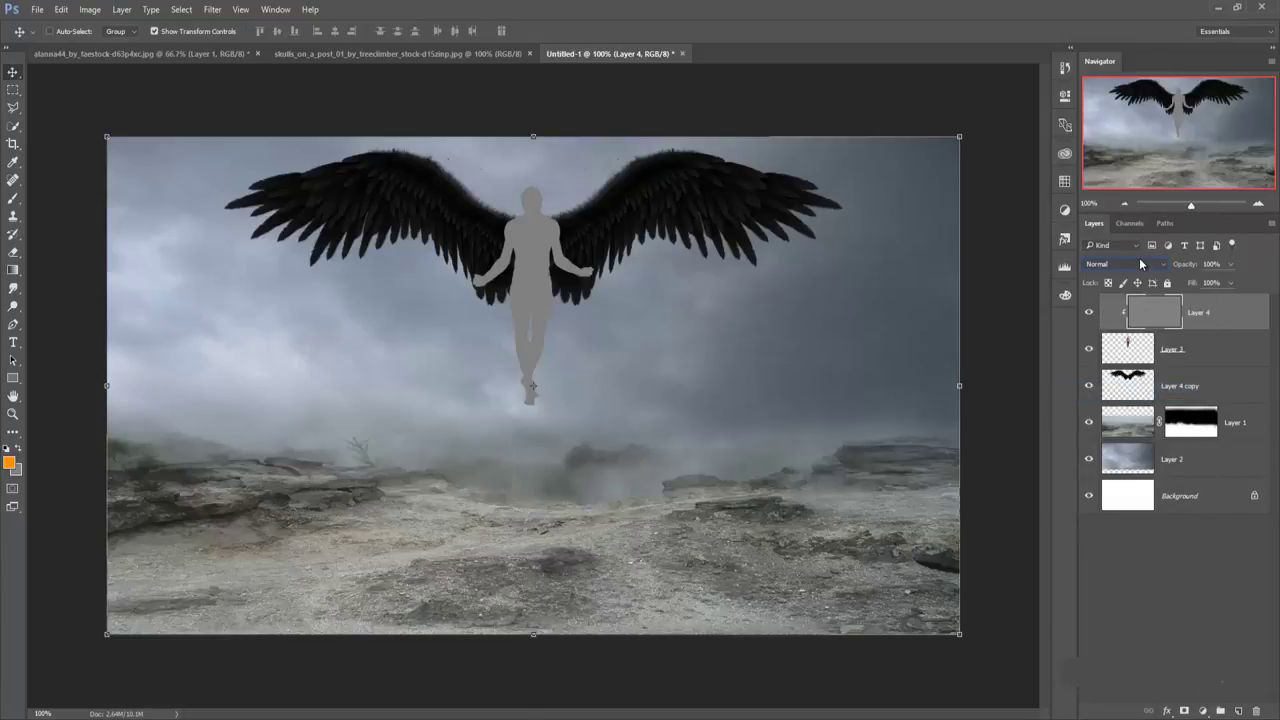
pyautogui.click(1125, 264)
pyautogui.click(1097, 401)
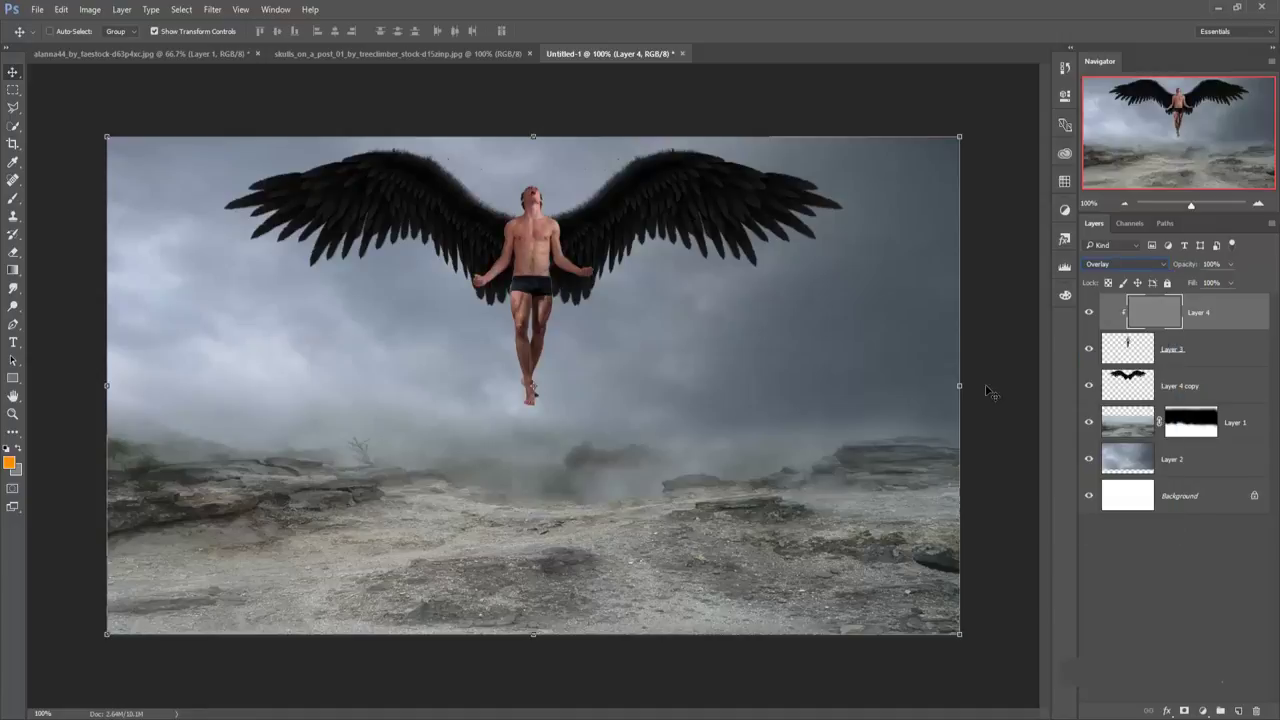
# Zoom to 300%, then dodge the chest and abs with a 15 px brush at 48% exposure.
pyautogui.rightClick(15, 307)
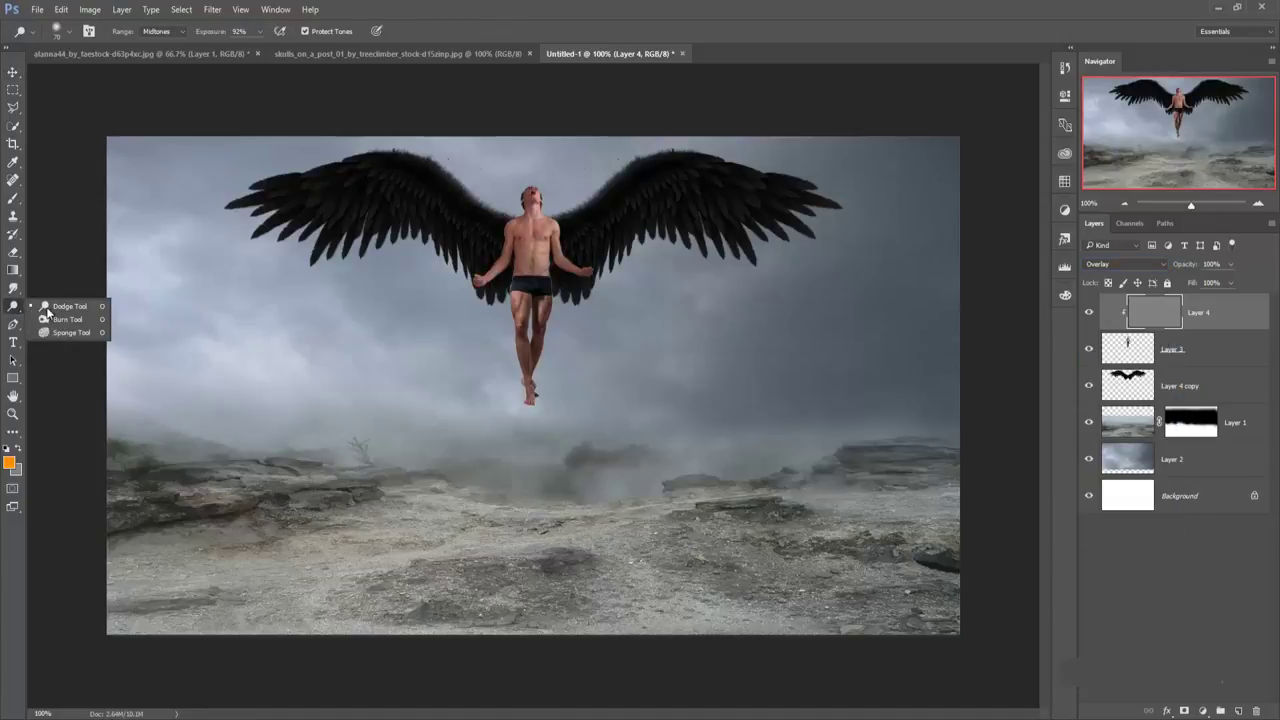
pyautogui.click(60, 306)
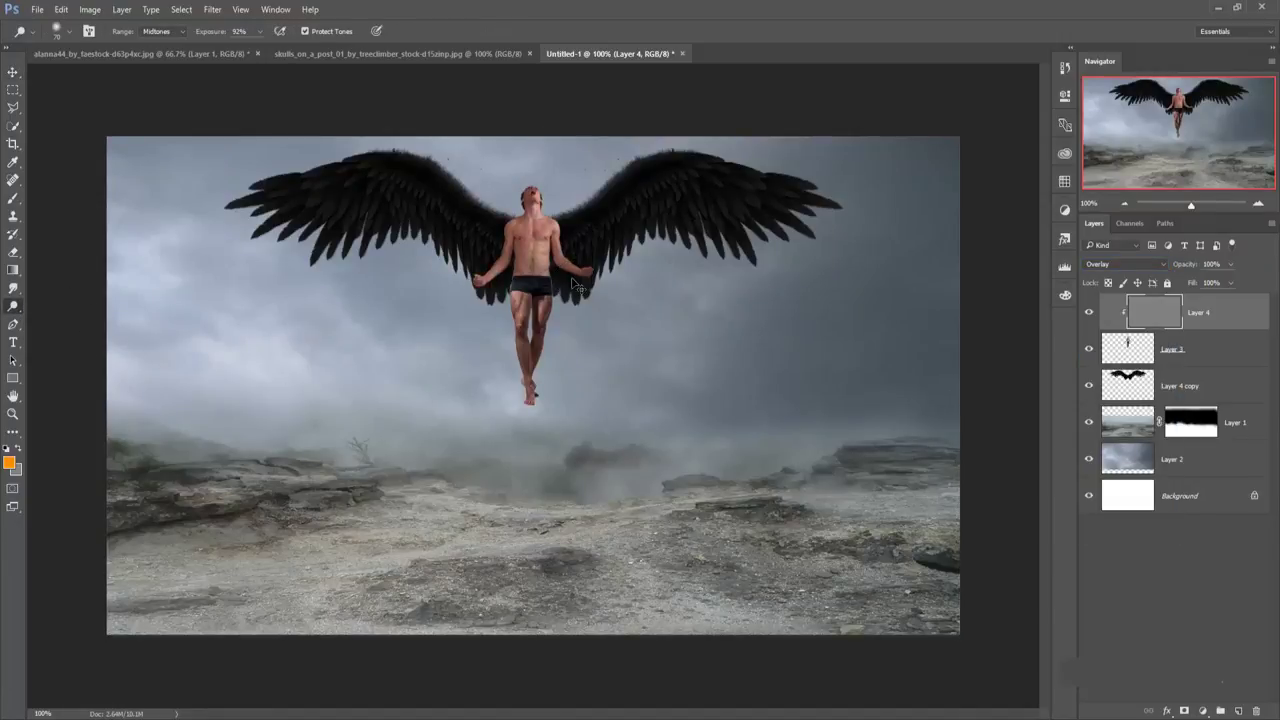
pyautogui.hotkey('ctrl', '+')
pyautogui.hotkey('ctrl', '+')
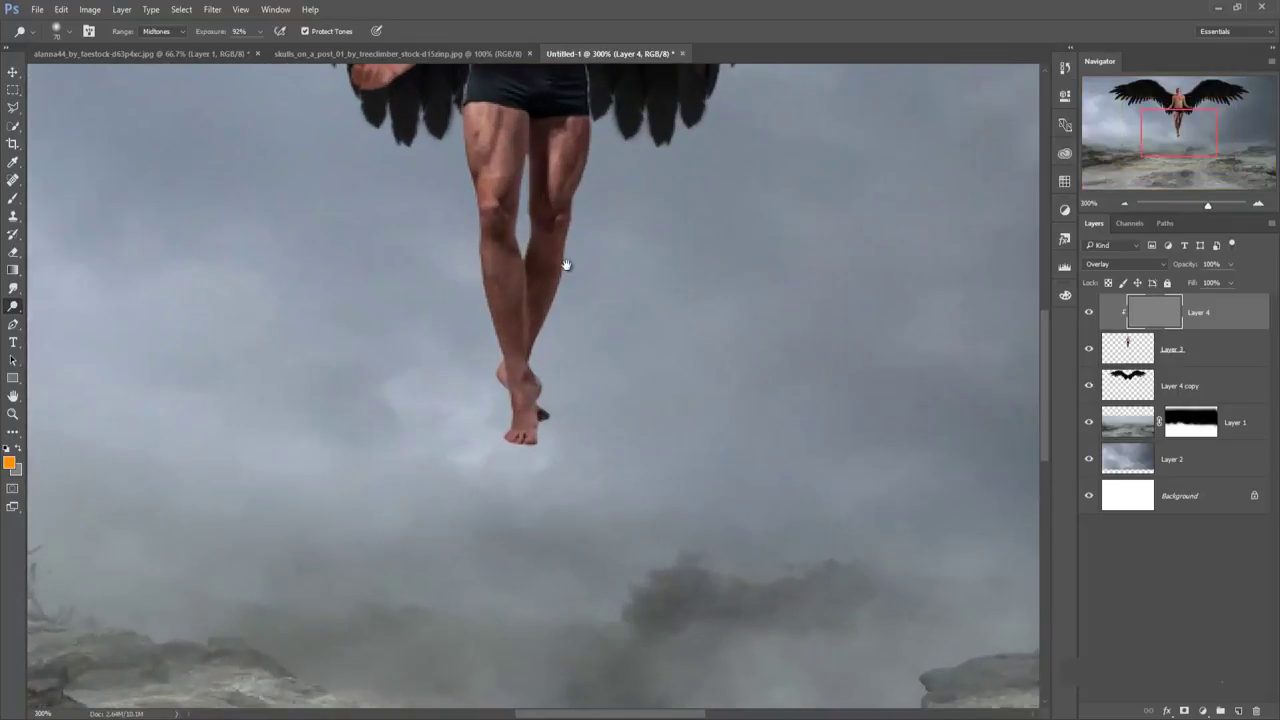
pyautogui.moveTo(562, 441); pyautogui.dragTo(562, 458)
pyautogui.scroll(5, 562, 458)
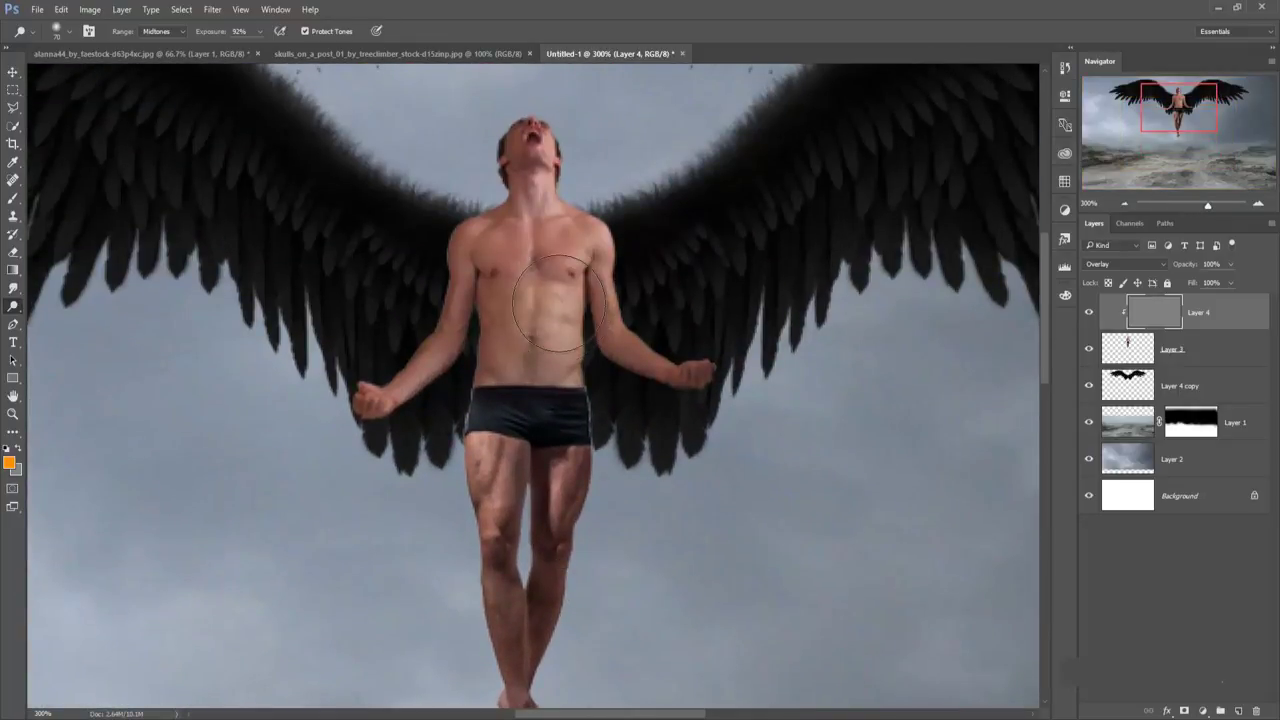
pyautogui.press('[')
pyautogui.press('[')
pyautogui.press('[')
pyautogui.moveTo(550, 315)
pyautogui.mouseDown()
pyautogui.moveTo(552, 245)
pyautogui.moveTo(578, 228)
pyautogui.moveTo(540, 227)
pyautogui.mouseUp()
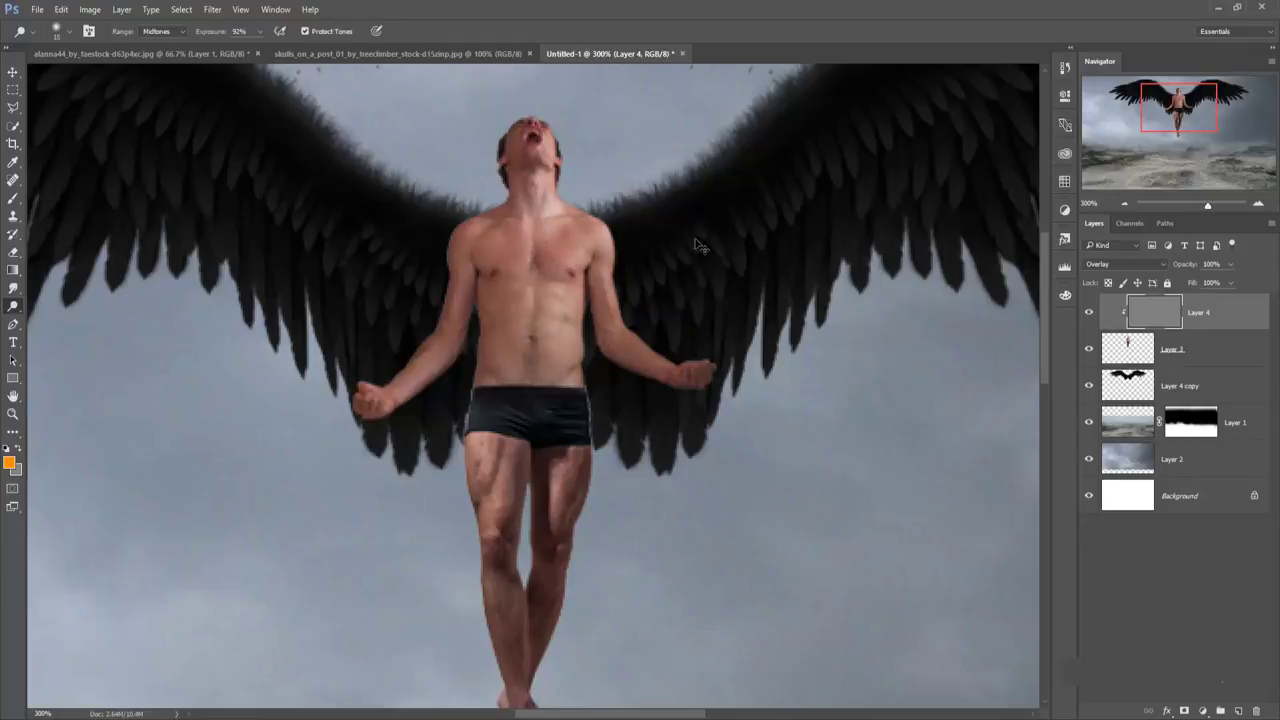
pyautogui.click(260, 31)
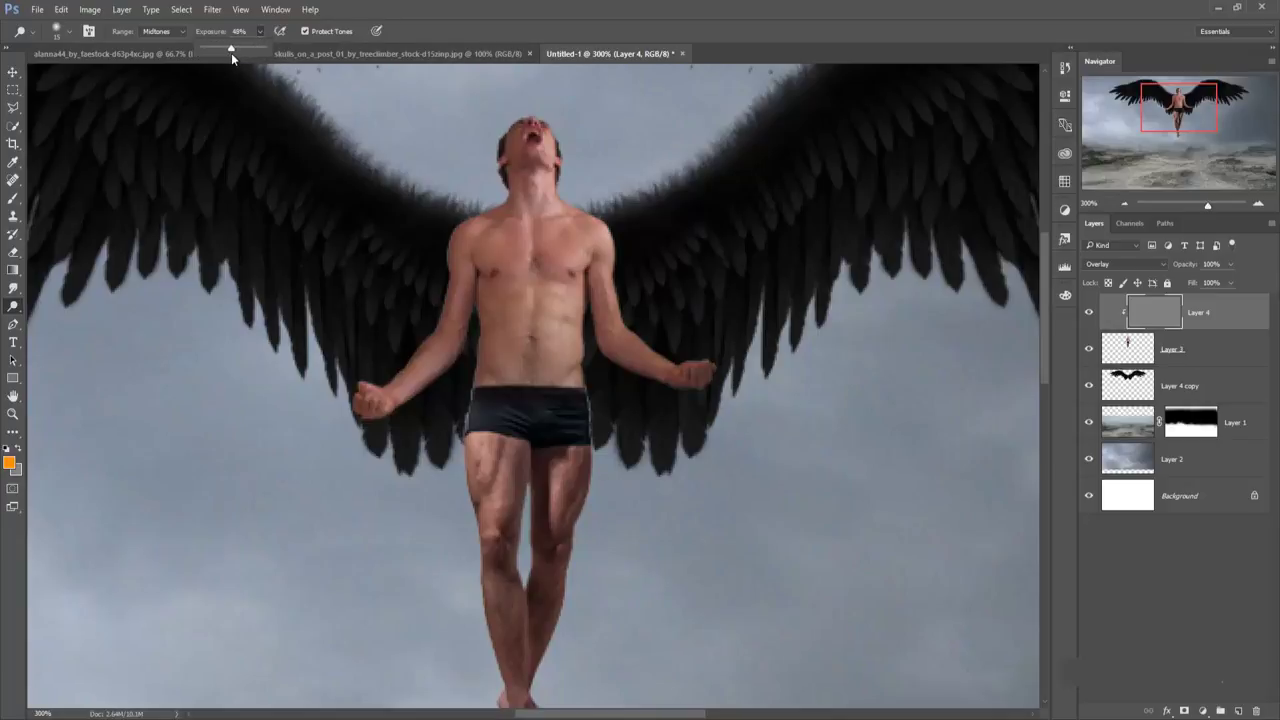
pyautogui.click(542, 194)
# Dodge the neck, face, abdomen, right forearm, shin and both thighs and knees.
pyautogui.moveTo(536, 203)
pyautogui.mouseDown()
pyautogui.moveTo(572, 280)
pyautogui.moveTo(596, 272)
pyautogui.moveTo(614, 330)
pyautogui.moveTo(691, 367)
pyautogui.mouseUp()
pyautogui.moveTo(563, 306)
pyautogui.mouseDown()
pyautogui.moveTo(540, 295)
pyautogui.moveTo(563, 294)
pyautogui.moveTo(566, 377)
pyautogui.moveTo(560, 288)
pyautogui.moveTo(548, 298)
pyautogui.moveTo(532, 247)
pyautogui.moveTo(538, 295)
pyautogui.moveTo(498, 338)
pyautogui.moveTo(521, 327)
pyautogui.moveTo(495, 378)
pyautogui.moveTo(563, 375)
pyautogui.moveTo(503, 381)
pyautogui.moveTo(458, 245)
pyautogui.moveTo(467, 233)
pyautogui.moveTo(469, 275)
pyautogui.moveTo(436, 358)
pyautogui.moveTo(396, 396)
pyautogui.moveTo(358, 402)
pyautogui.mouseUp()
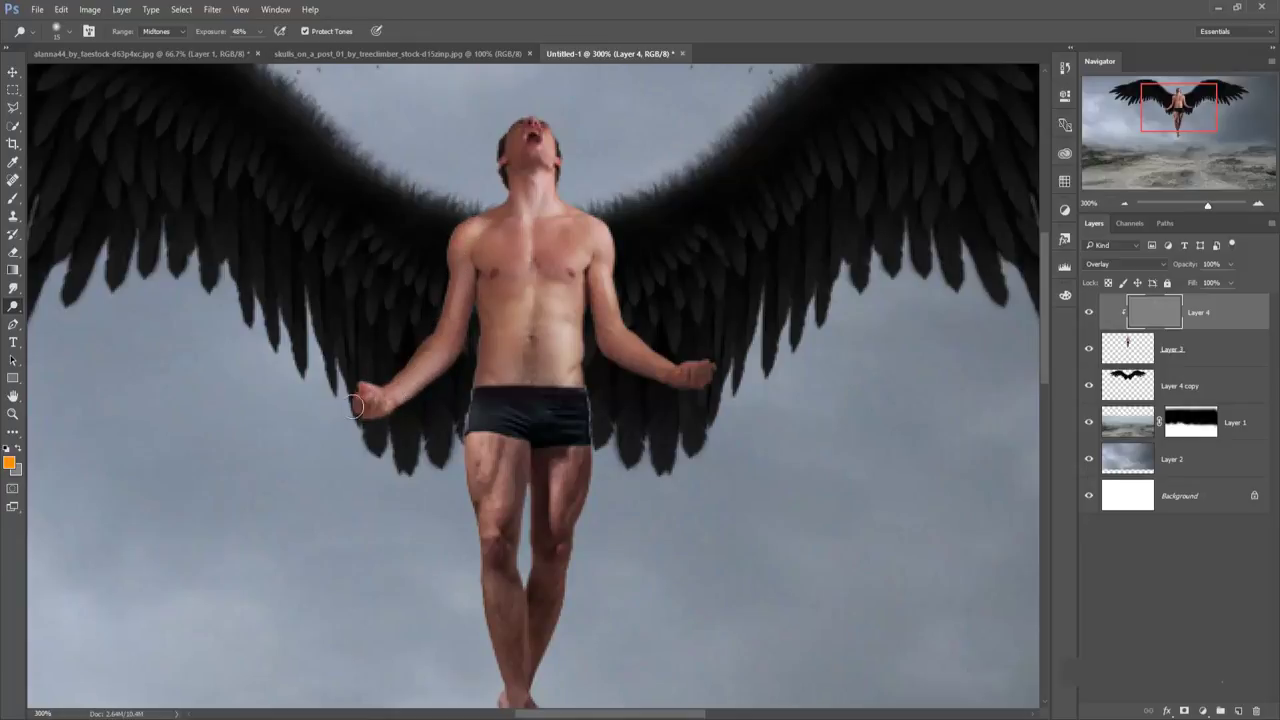
pyautogui.moveTo(549, 150); pyautogui.dragTo(551, 150)
pyautogui.moveTo(623, 336); pyautogui.dragTo(654, 383)
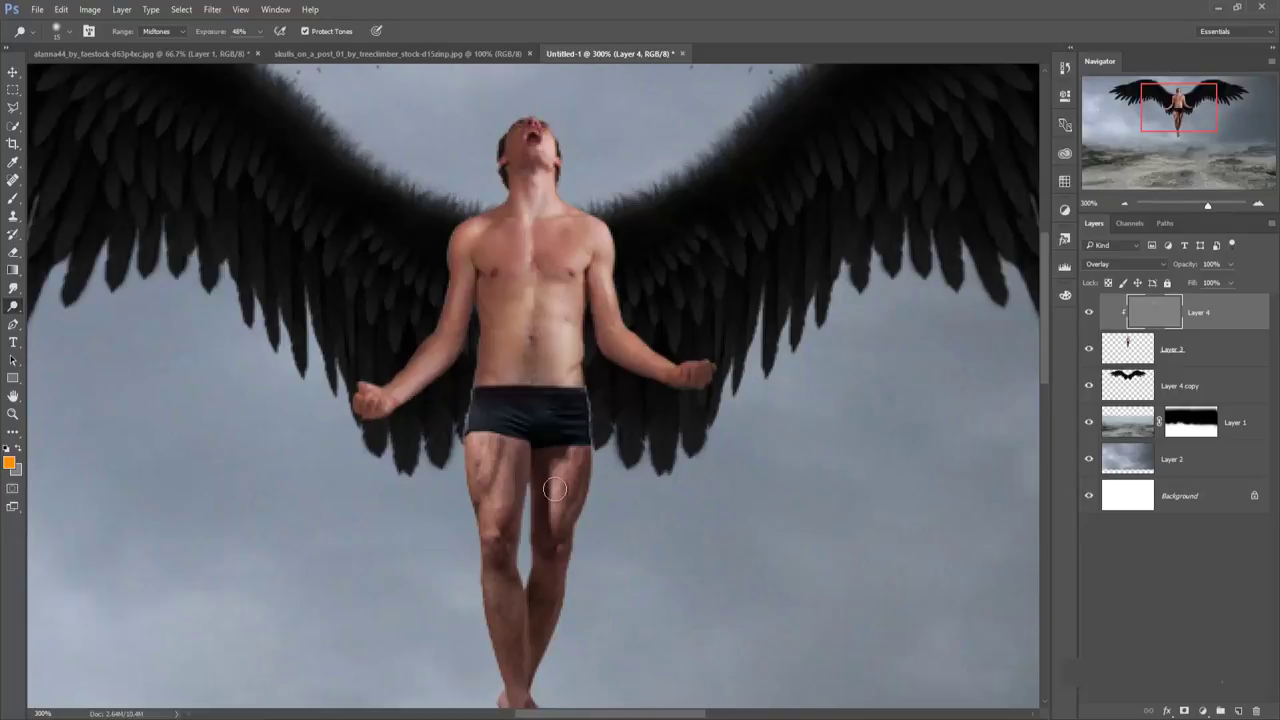
pyautogui.moveTo(561, 497); pyautogui.dragTo(552, 573)
pyautogui.moveTo(513, 452)
pyautogui.mouseDown()
pyautogui.moveTo(502, 531)
pyautogui.moveTo(484, 493)
pyautogui.mouseUp()
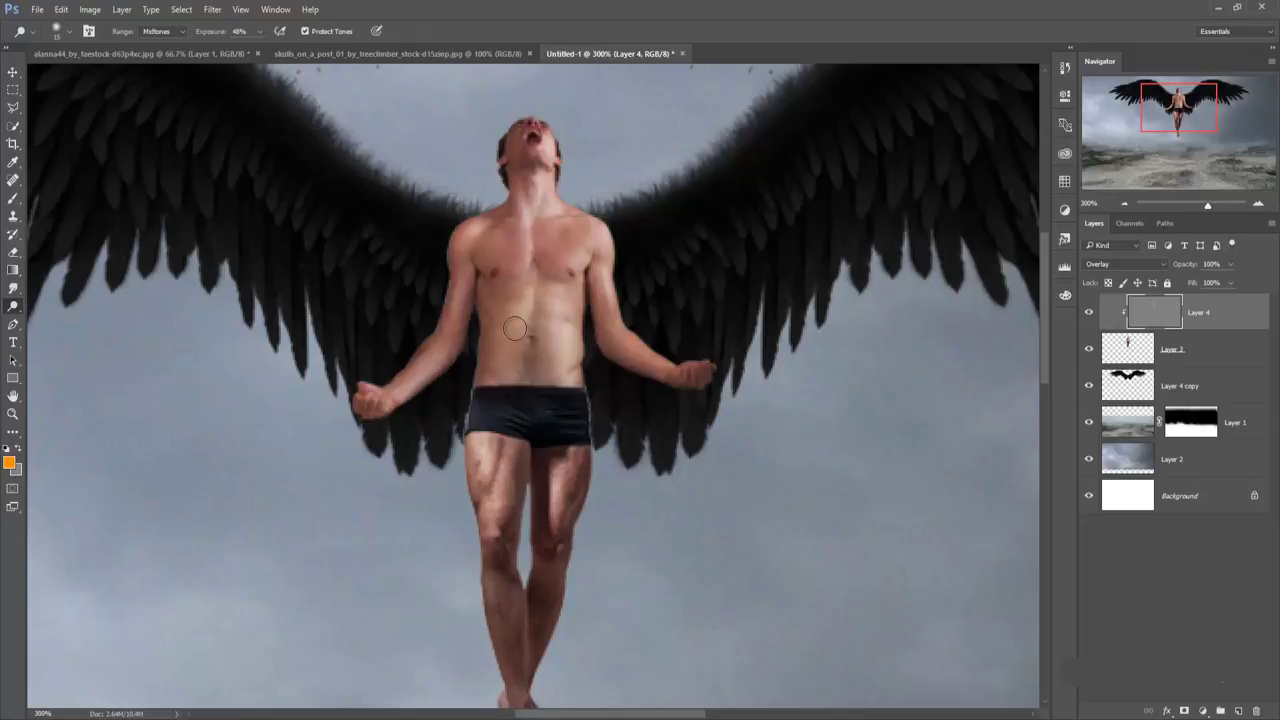
pyautogui.moveTo(514, 328); pyautogui.dragTo(522, 371)
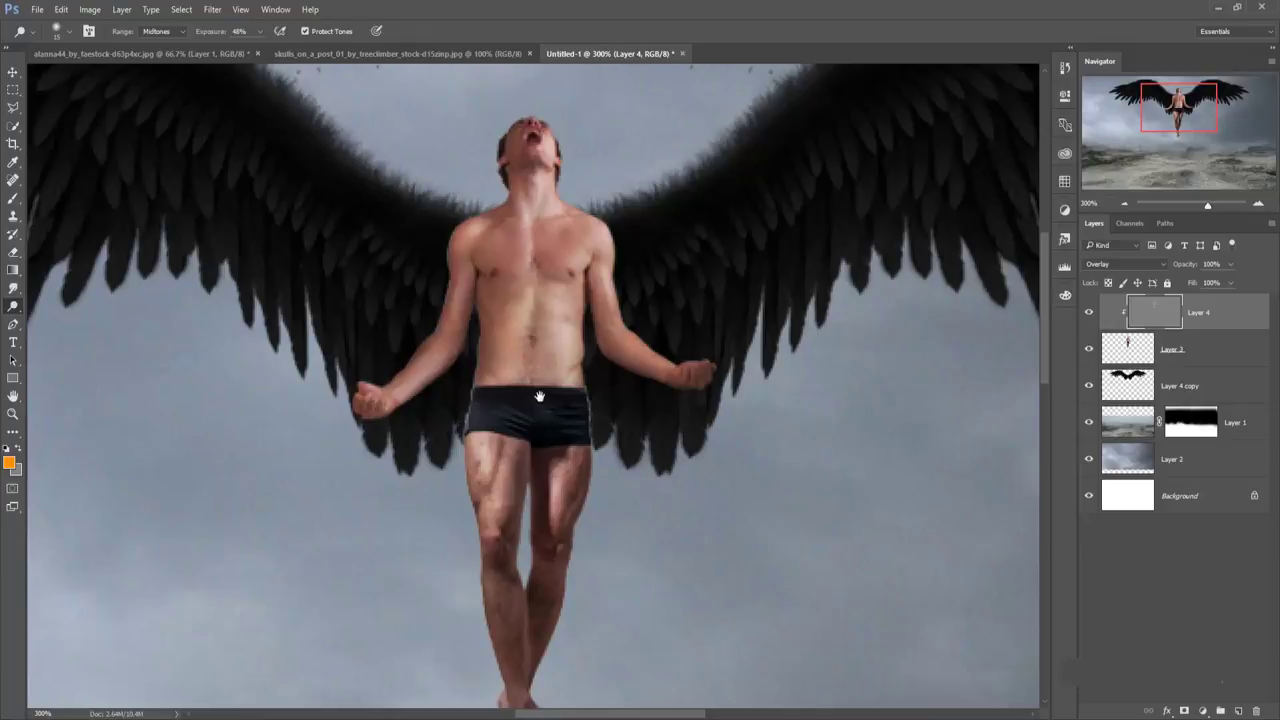
# Lighten the inner thighs, right thigh and knee, and the black trunks slightly.
pyautogui.moveTo(546, 340); pyautogui.dragTo(551, 287)
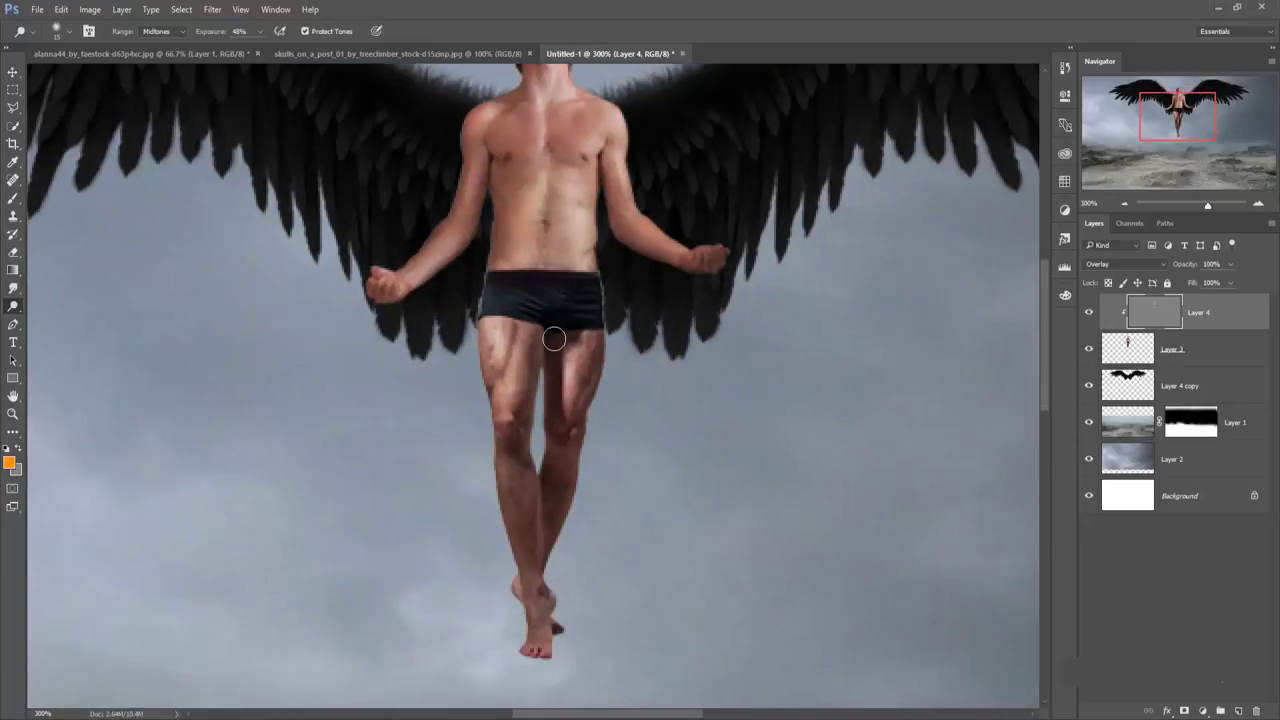
pyautogui.moveTo(553, 372)
pyautogui.mouseDown()
pyautogui.moveTo(583, 371)
pyautogui.moveTo(543, 351)
pyautogui.moveTo(526, 398)
pyautogui.moveTo(520, 385)
pyautogui.moveTo(524, 538)
pyautogui.moveTo(502, 460)
pyautogui.moveTo(533, 640)
pyautogui.mouseUp()
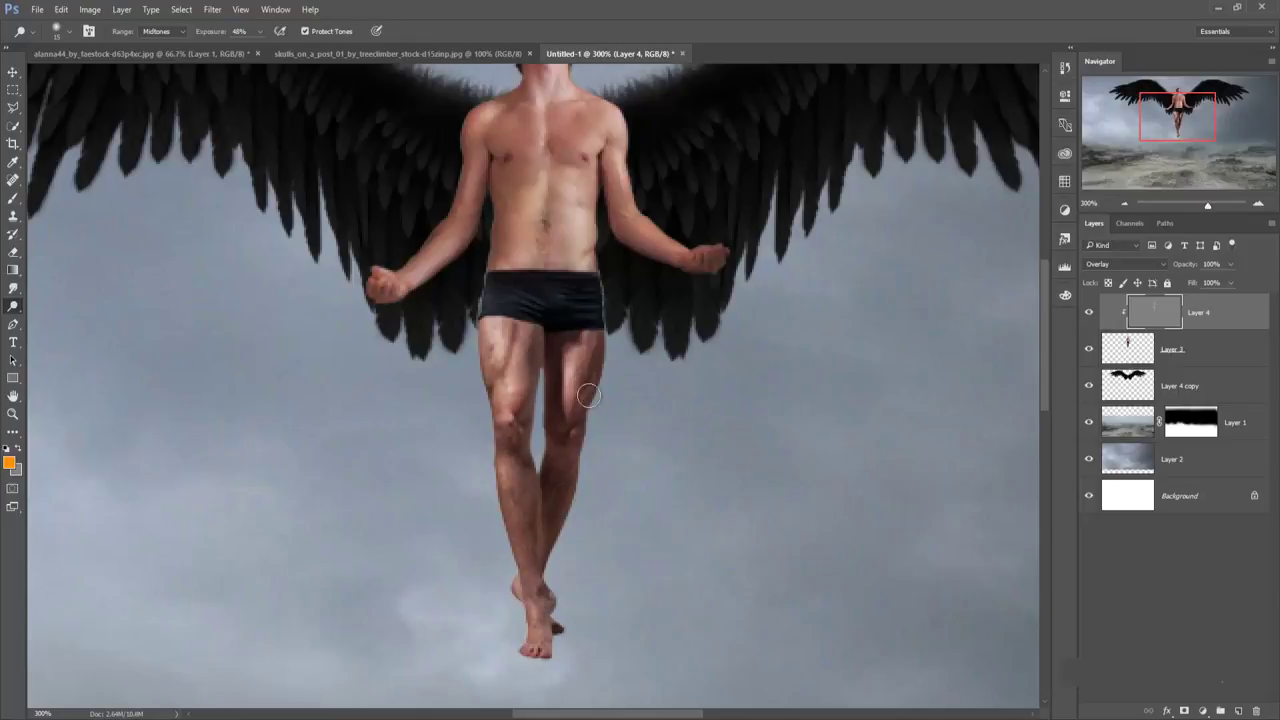
pyautogui.moveTo(573, 353)
pyautogui.mouseDown()
pyautogui.moveTo(586, 399)
pyautogui.moveTo(590, 371)
pyautogui.moveTo(548, 546)
pyautogui.mouseUp()
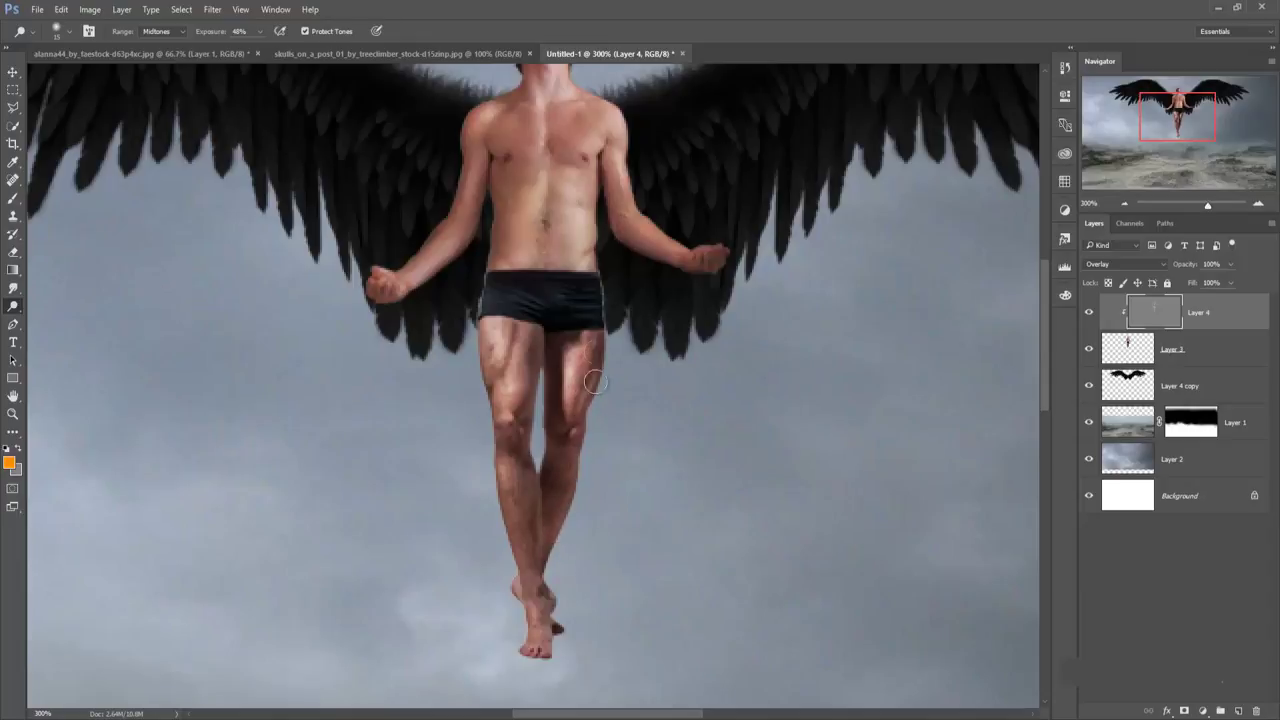
pyautogui.moveTo(584, 290)
pyautogui.mouseDown()
pyautogui.moveTo(509, 295)
pyautogui.moveTo(583, 294)
pyautogui.moveTo(583, 306)
pyautogui.moveTo(497, 295)
pyautogui.moveTo(570, 290)
pyautogui.moveTo(566, 339)
pyautogui.moveTo(557, 297)
pyautogui.mouseUp()
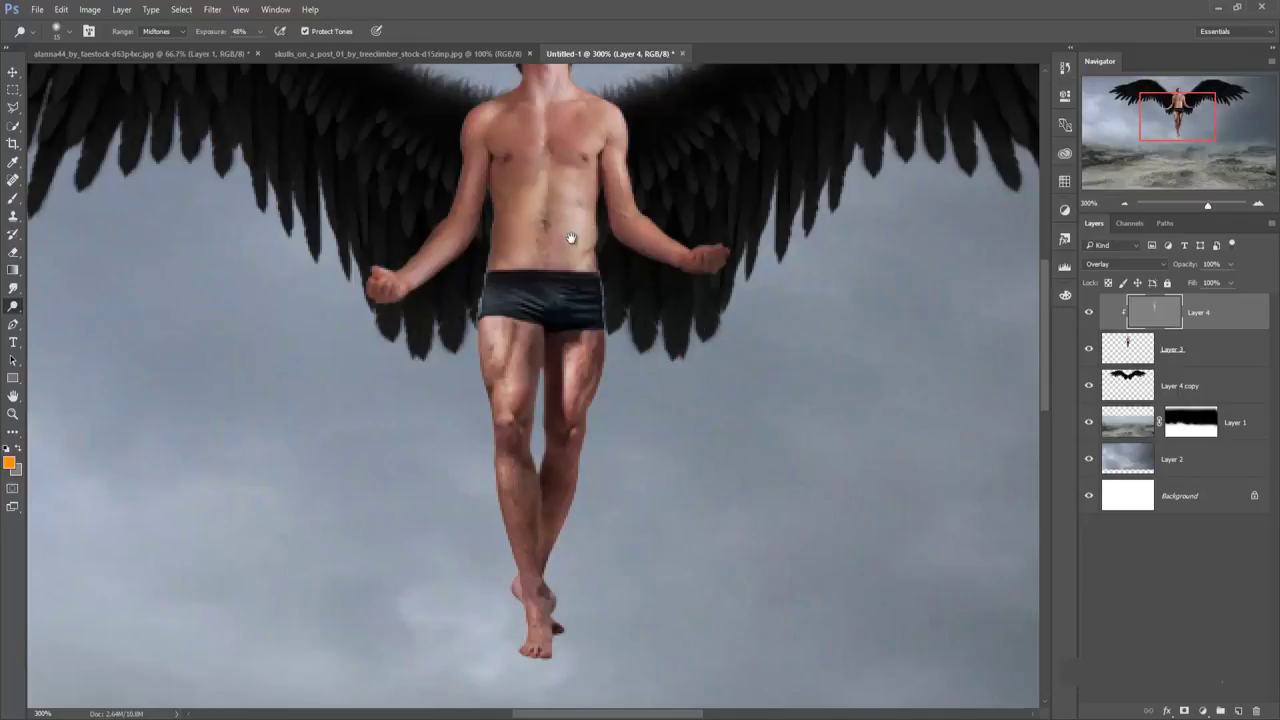
pyautogui.moveTo(574, 234); pyautogui.dragTo(580, 364)
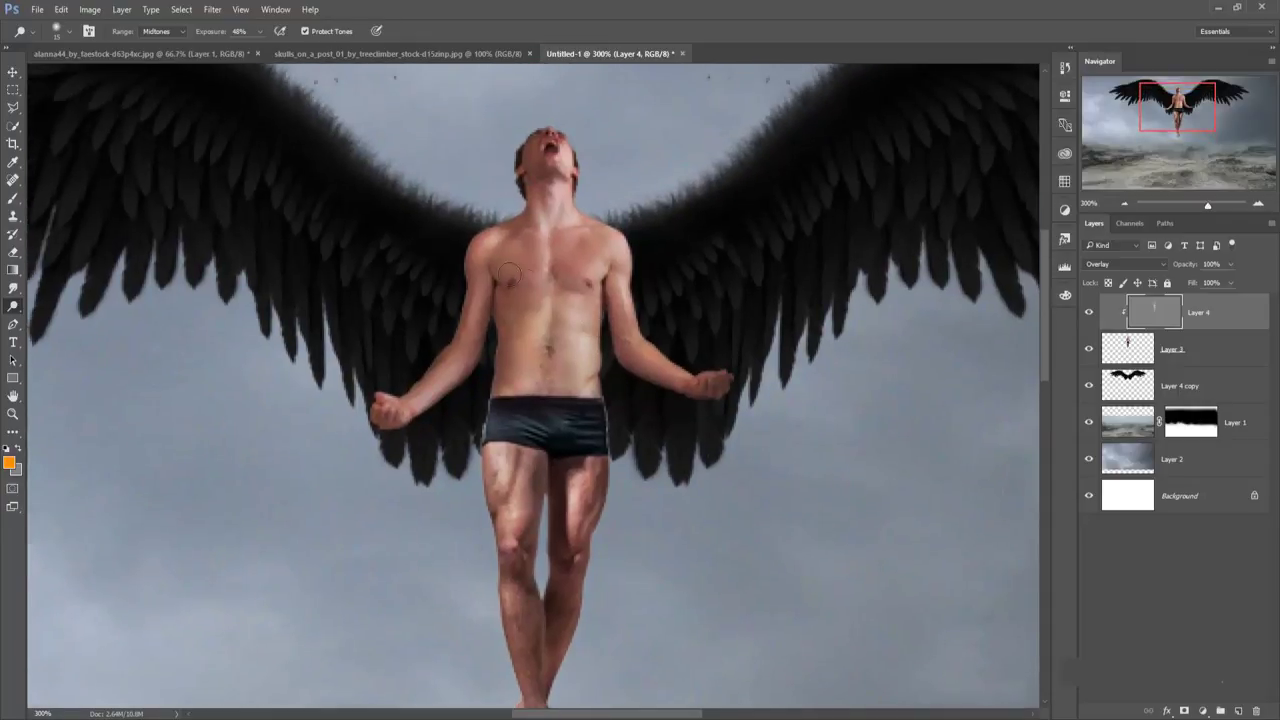
pyautogui.click(13, 73)
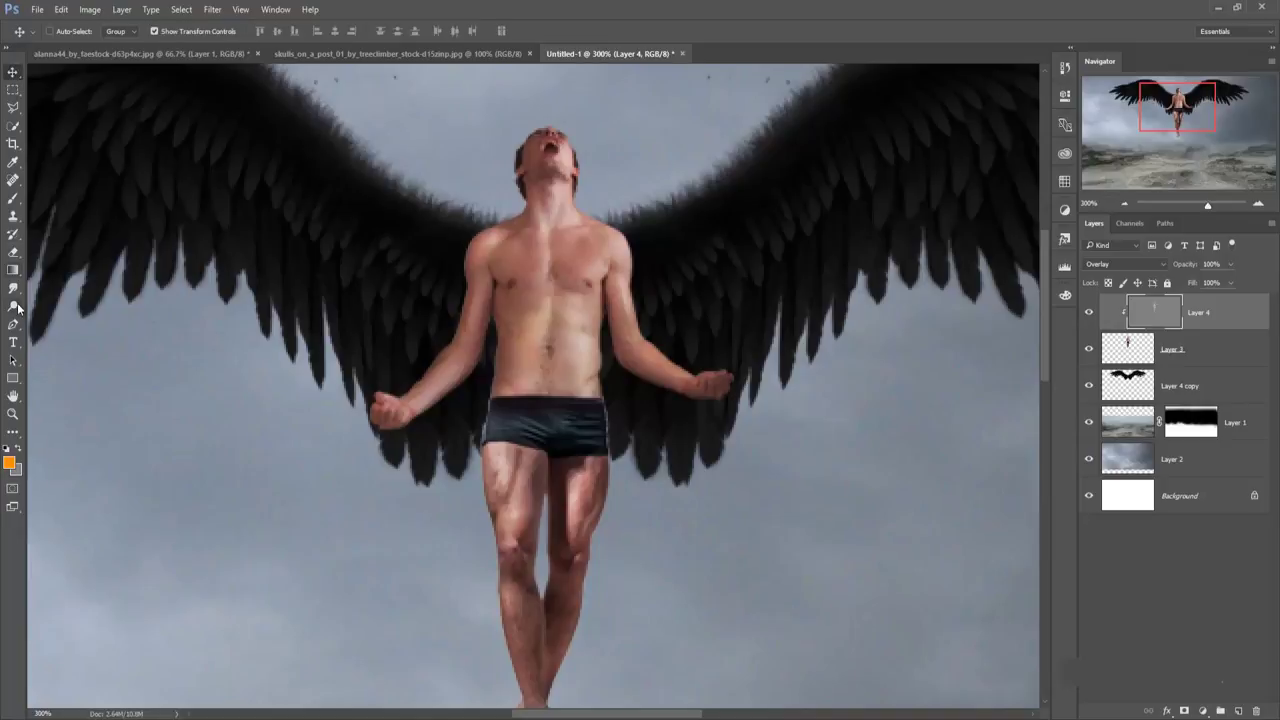
# Dodge the abdomen, both torso sides, upper arms and thighs with a 25 px brush.
pyautogui.click(14, 307)
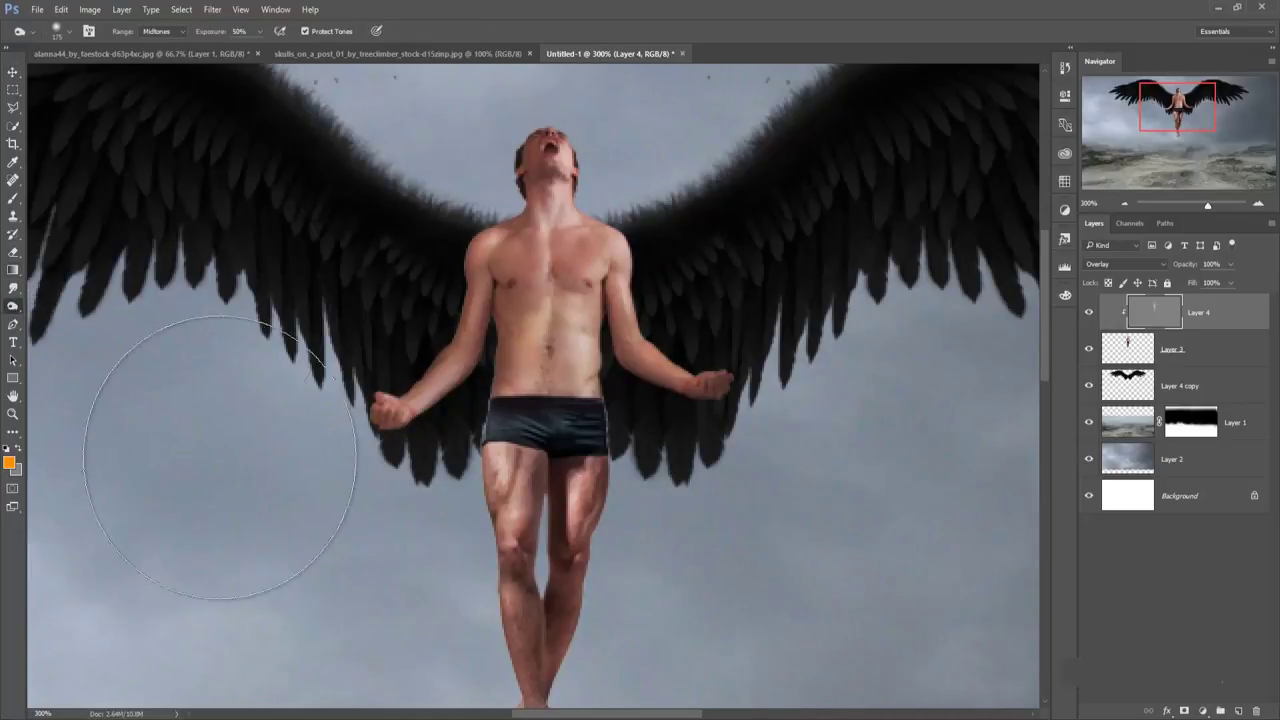
pyautogui.press('[')
pyautogui.press('[')
pyautogui.press('[')
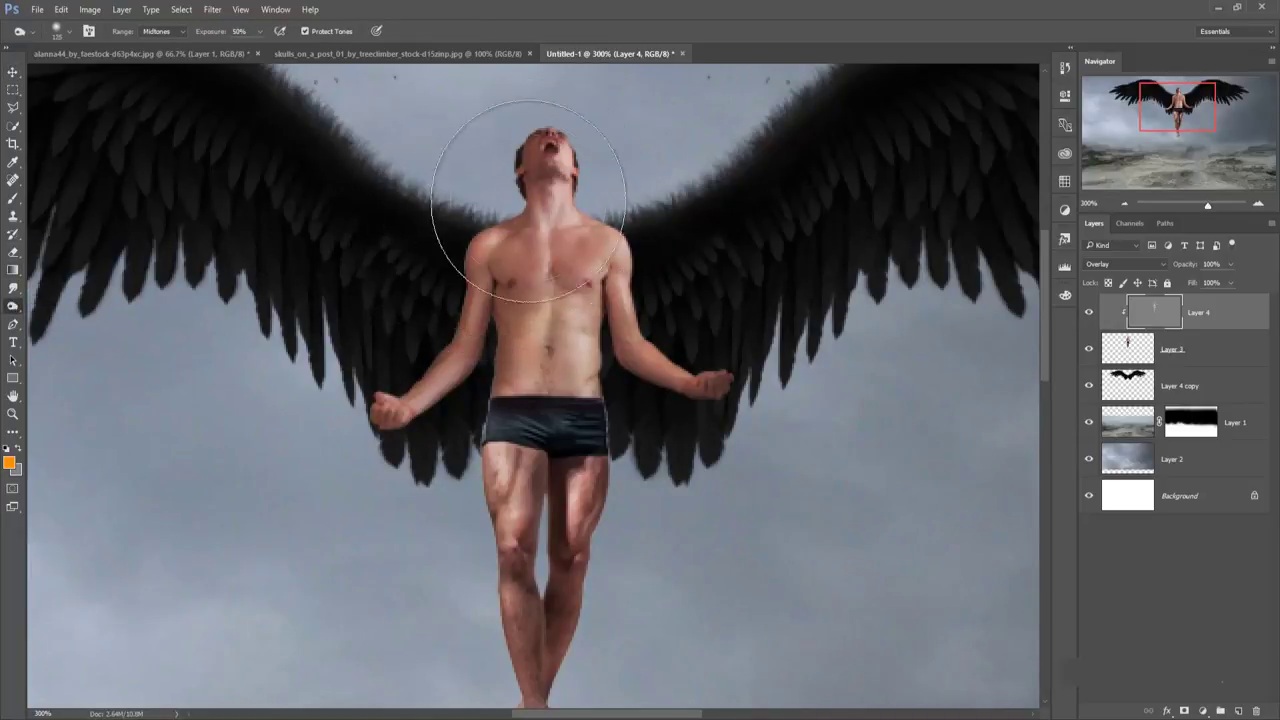
pyautogui.press('[')
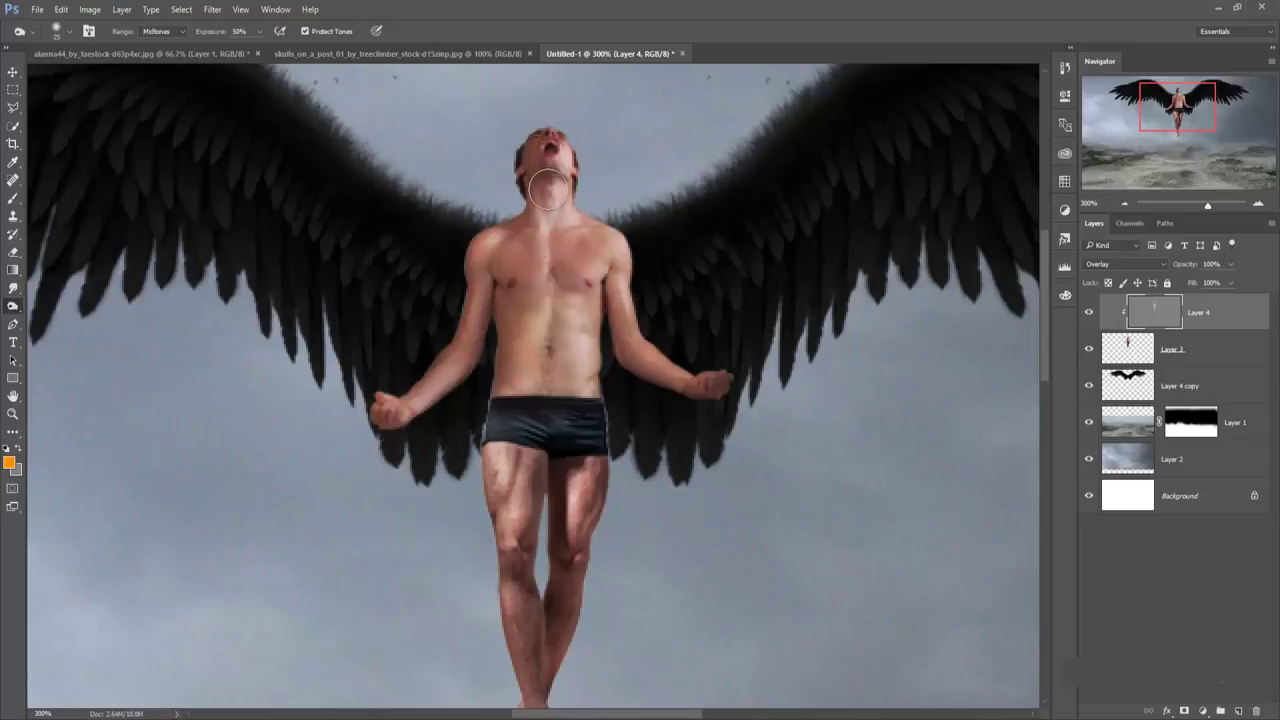
pyautogui.moveTo(542, 248); pyautogui.dragTo(530, 395)
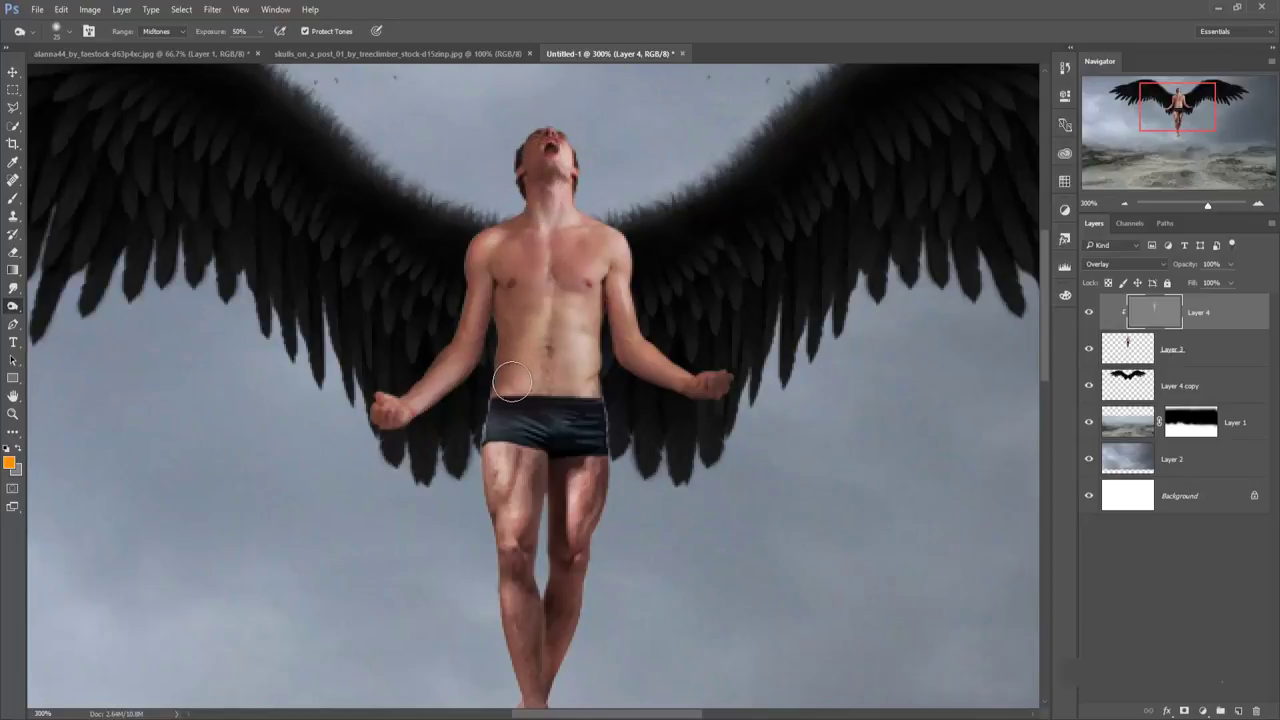
pyautogui.moveTo(600, 275); pyautogui.dragTo(582, 415)
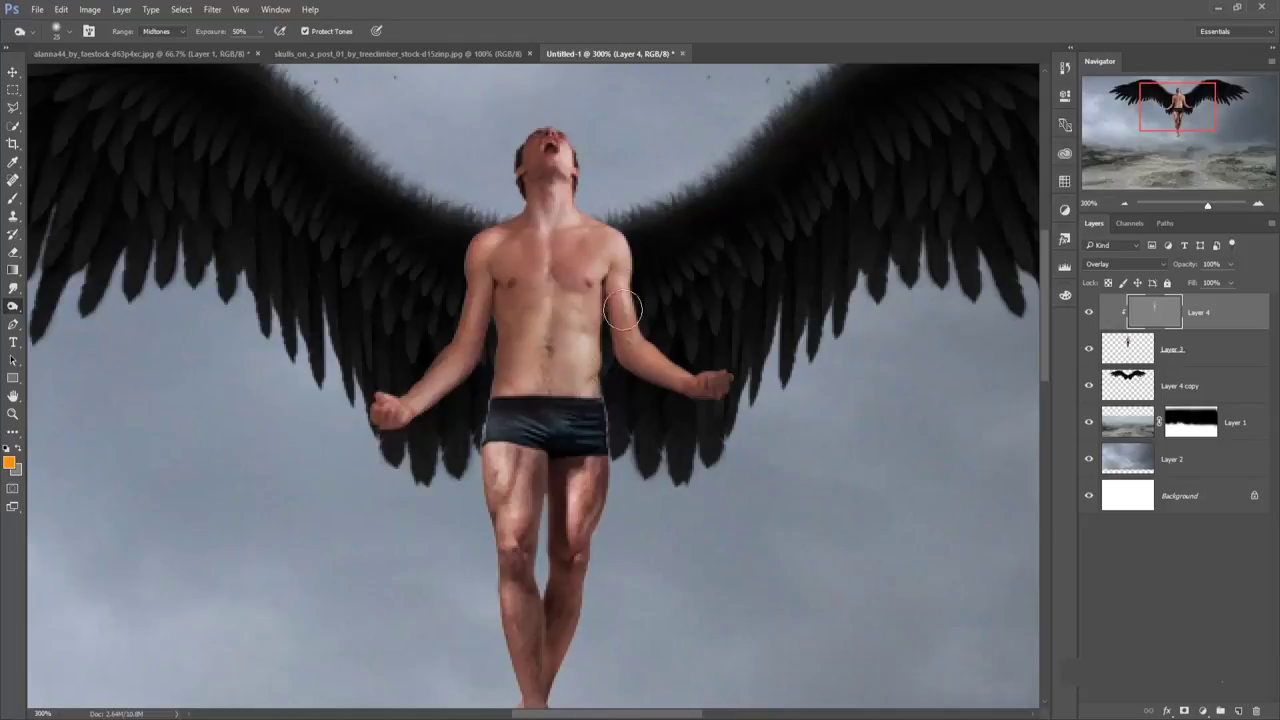
pyautogui.moveTo(615, 290); pyautogui.dragTo(636, 356)
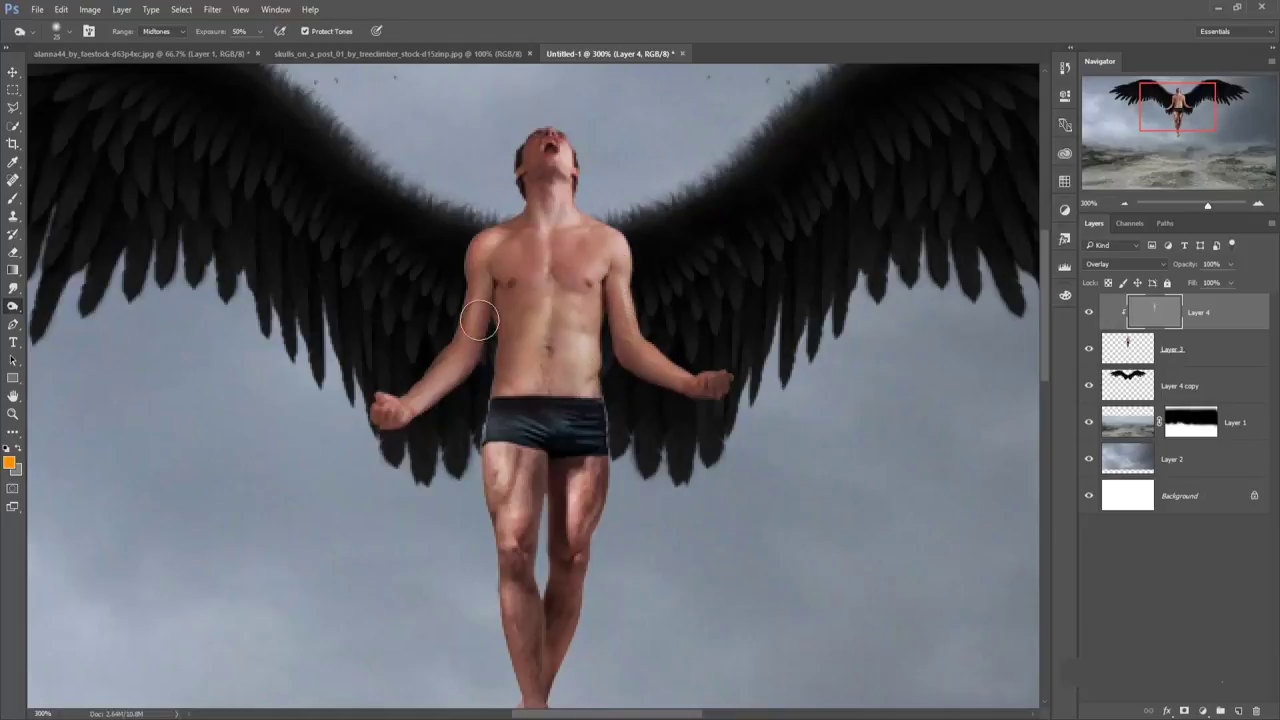
pyautogui.moveTo(479, 322); pyautogui.dragTo(474, 368)
pyautogui.moveTo(502, 462); pyautogui.dragTo(526, 512)
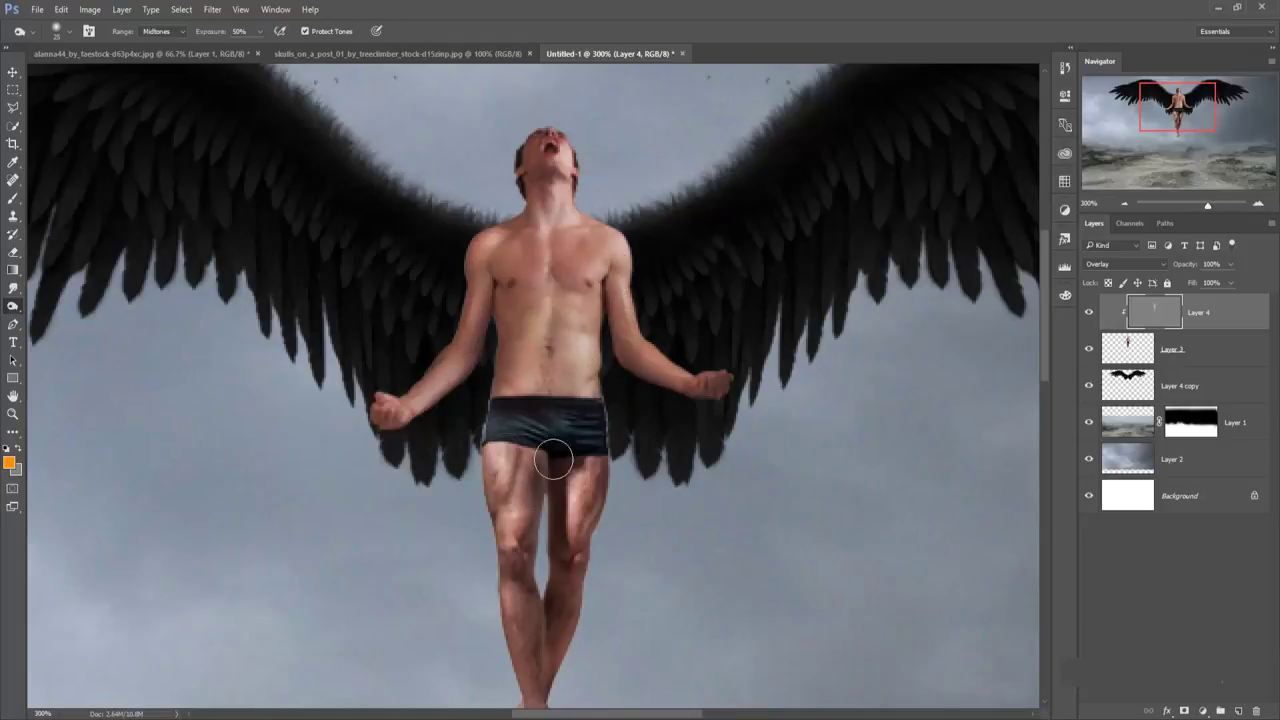
pyautogui.moveTo(585, 450); pyautogui.dragTo(577, 538)
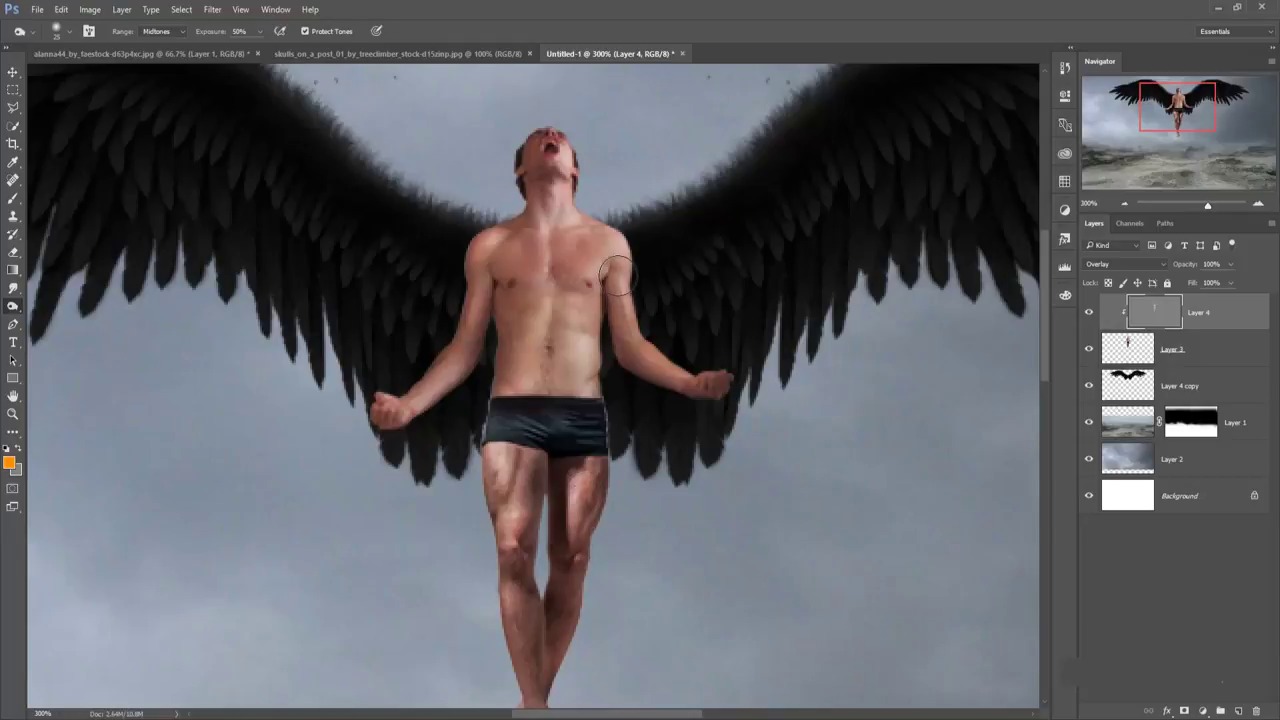
pyautogui.moveTo(576, 280); pyautogui.dragTo(574, 178)
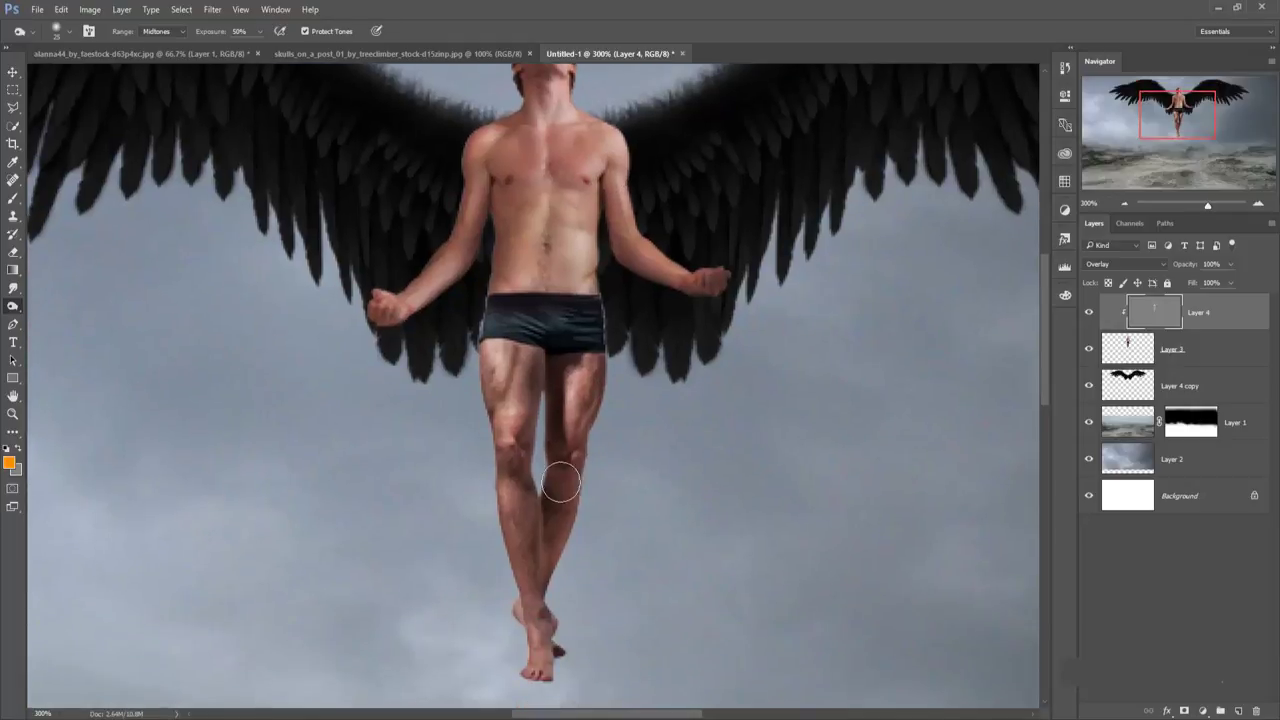
pyautogui.click(13, 73)
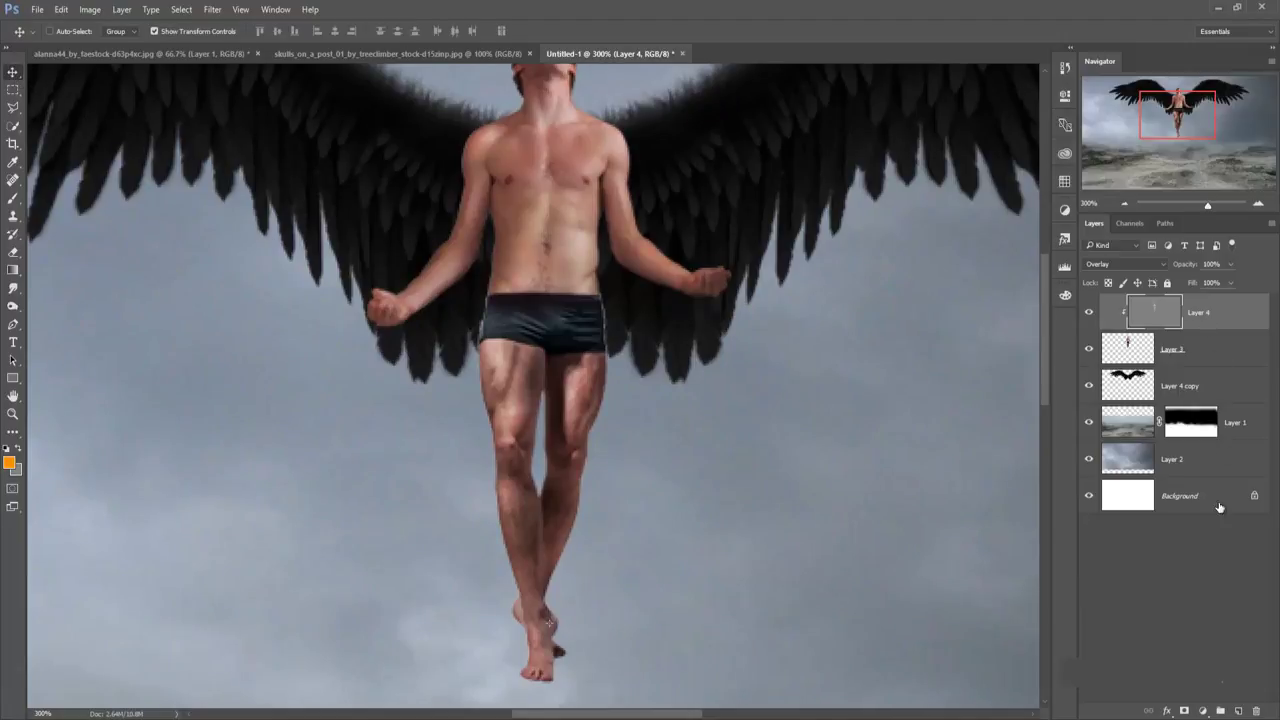
# Add a new Layer 5 clipped to Layer 4.
pyautogui.click(1240, 710)
pyautogui.rightClick(1199, 313)
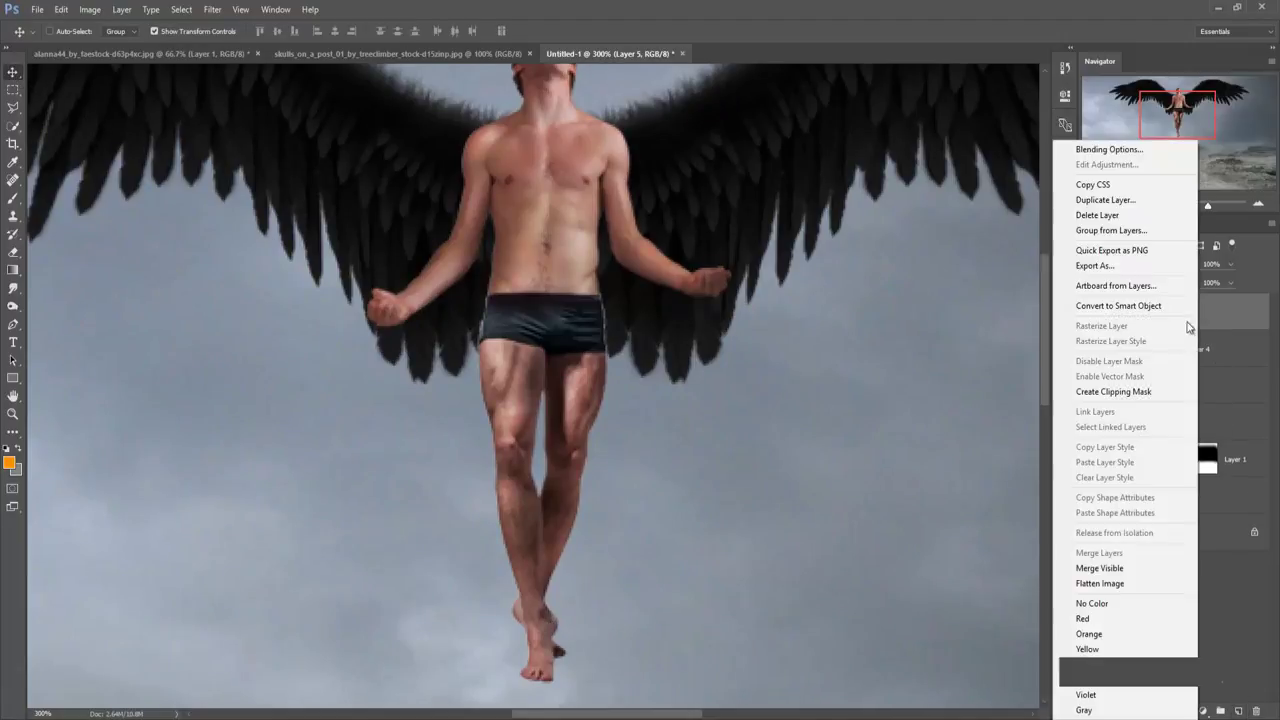
pyautogui.click(1131, 391)
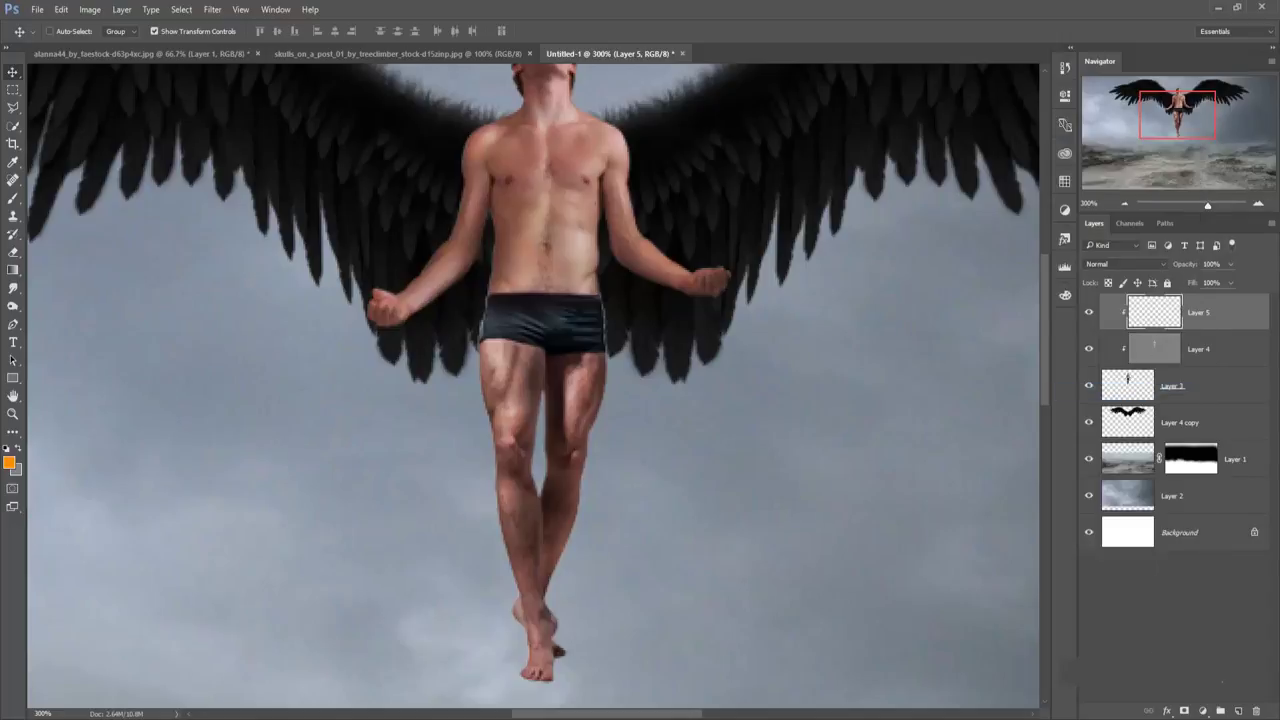
# Add a clipped Gradient Map adjustment blended in Soft Light.
pyautogui.click(1202, 710)
pyautogui.click(1197, 690)
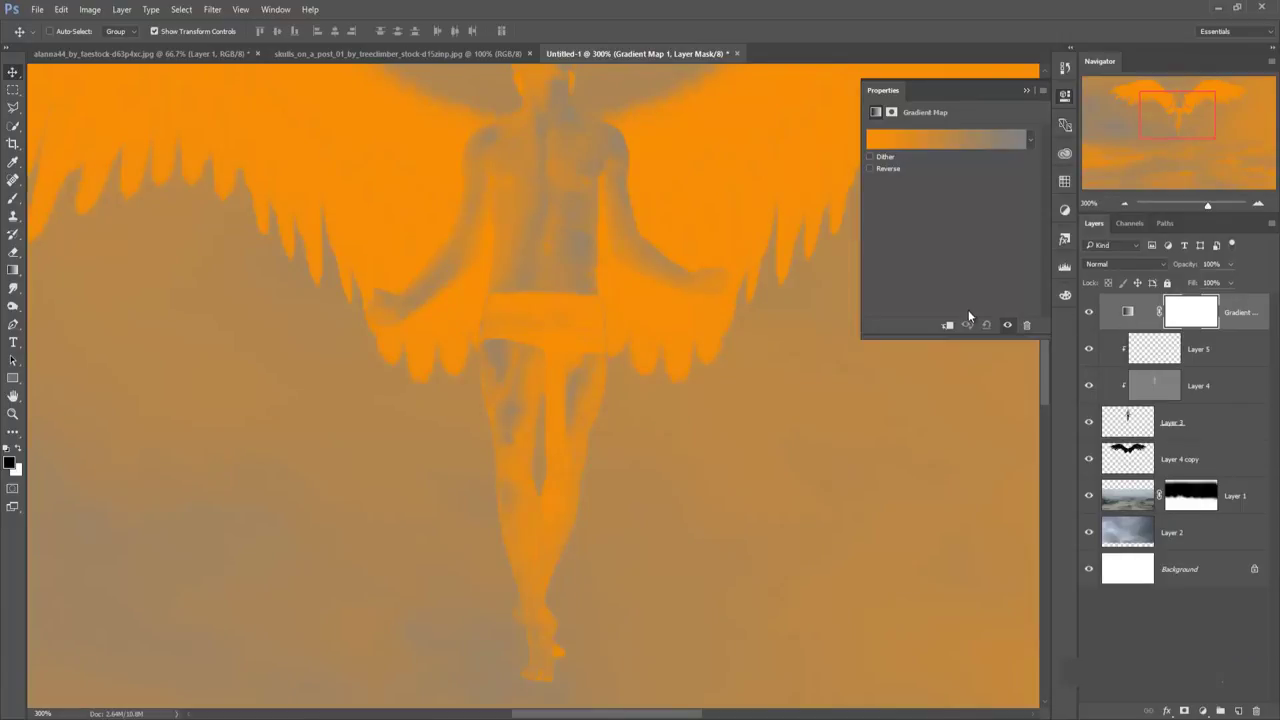
pyautogui.click(948, 325)
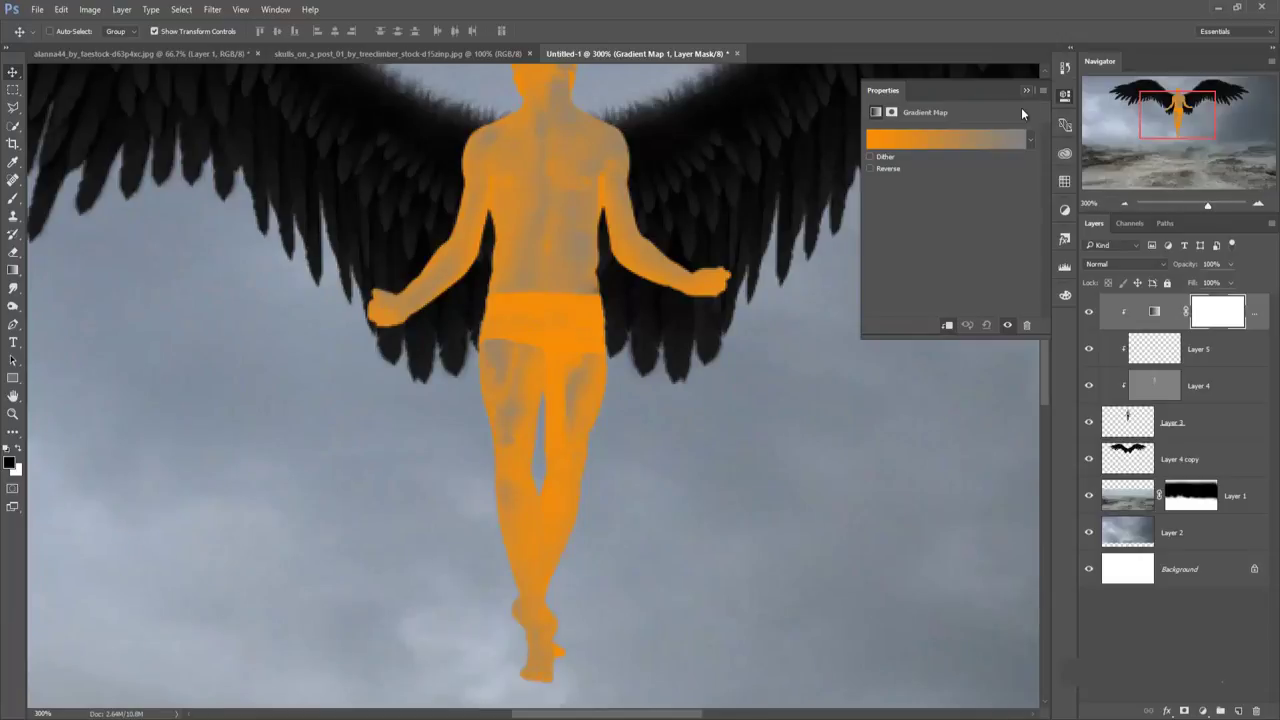
pyautogui.click(986, 138)
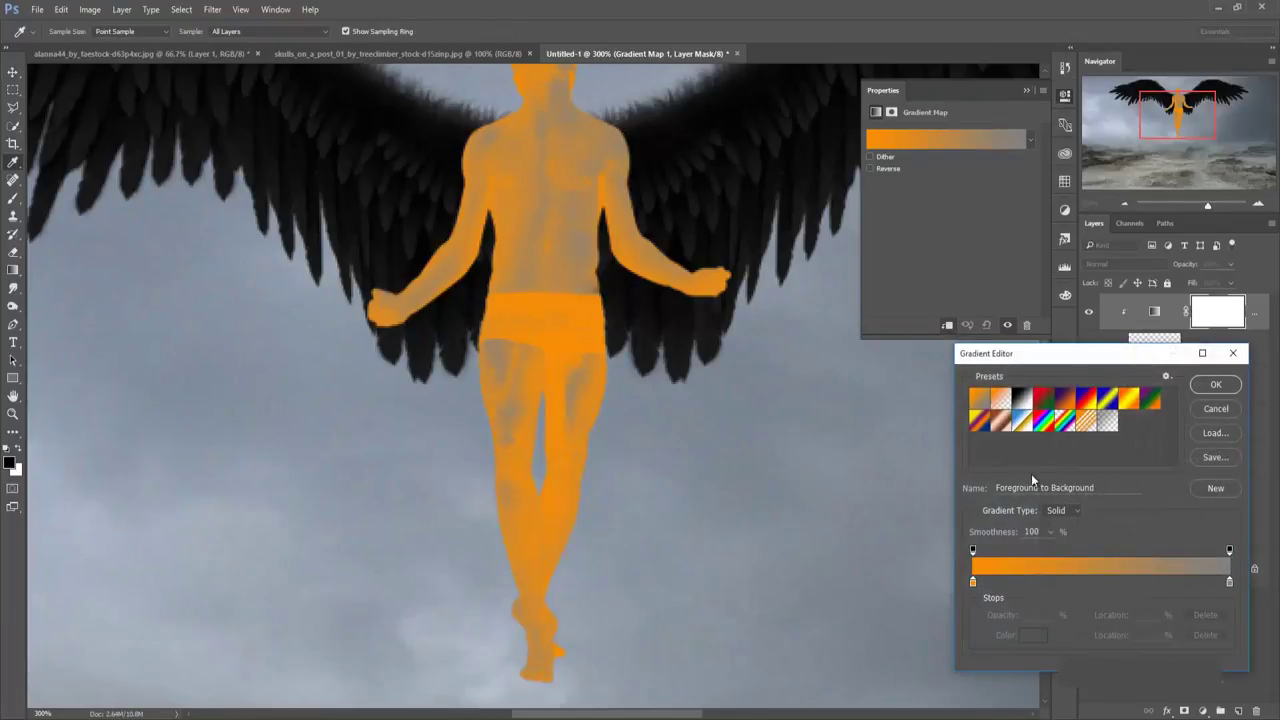
pyautogui.click(1233, 353)
pyautogui.click(1163, 263)
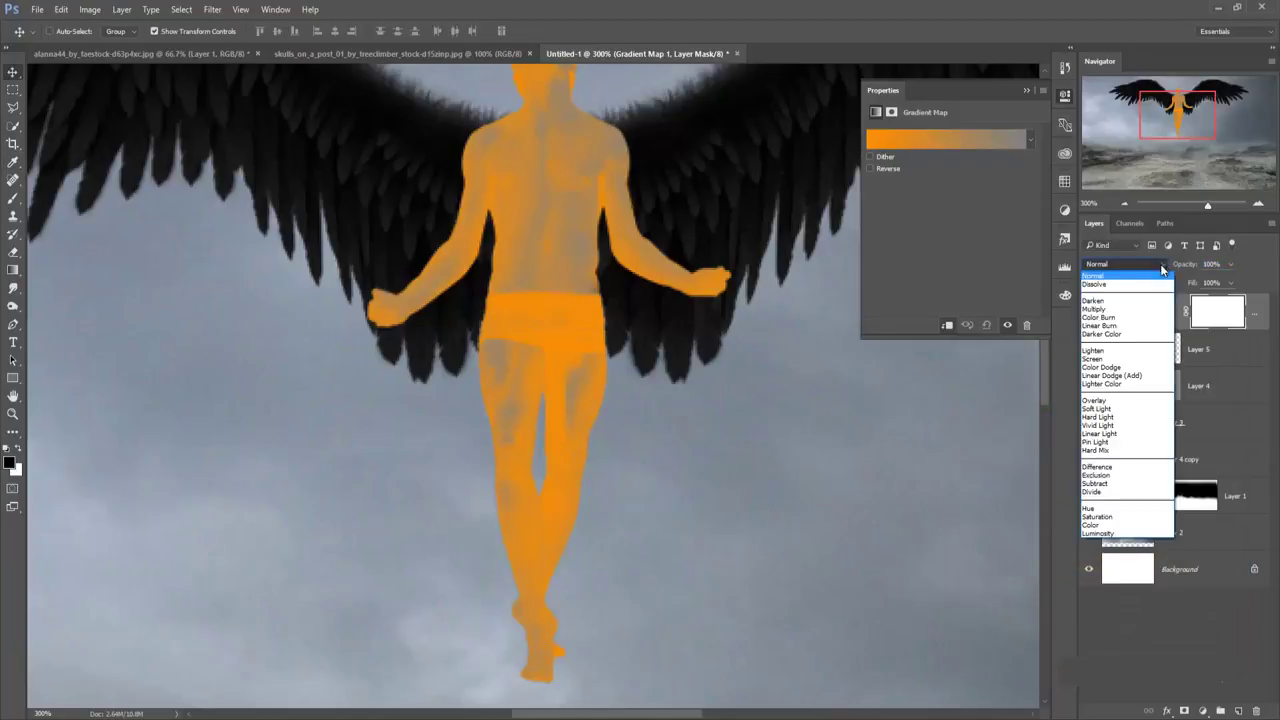
pyautogui.click(1105, 409)
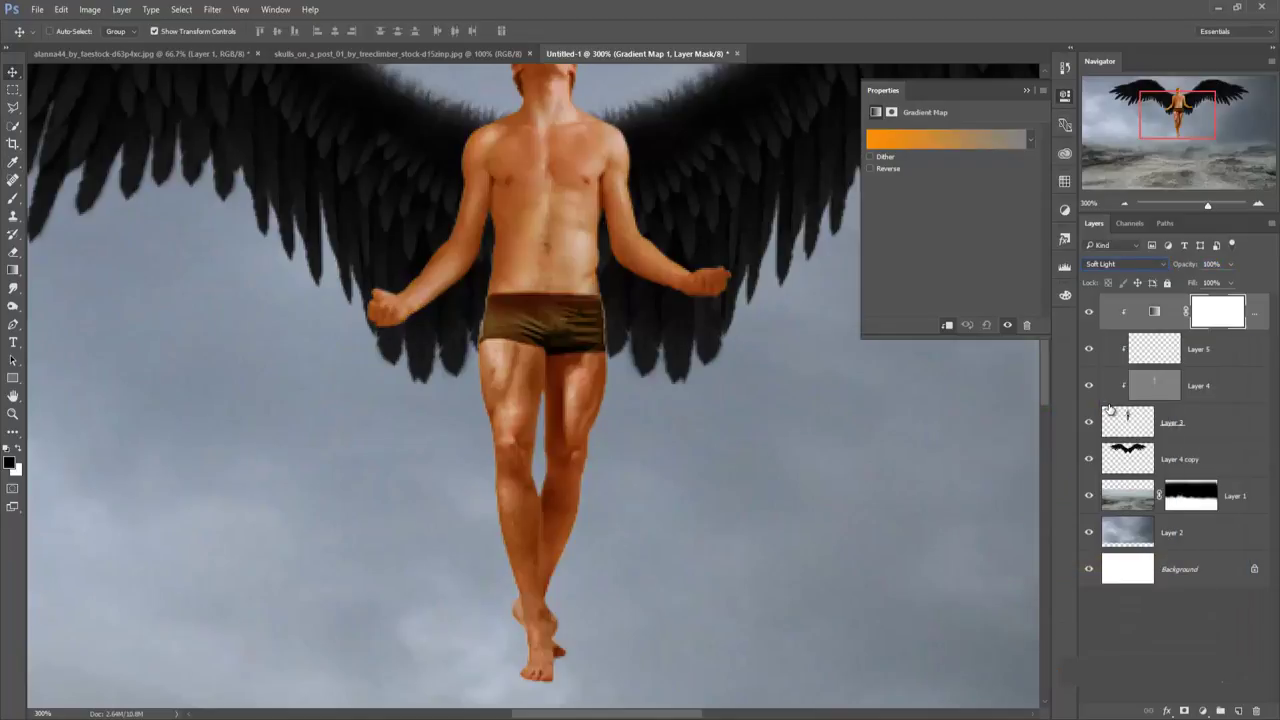
pyautogui.click(957, 143)
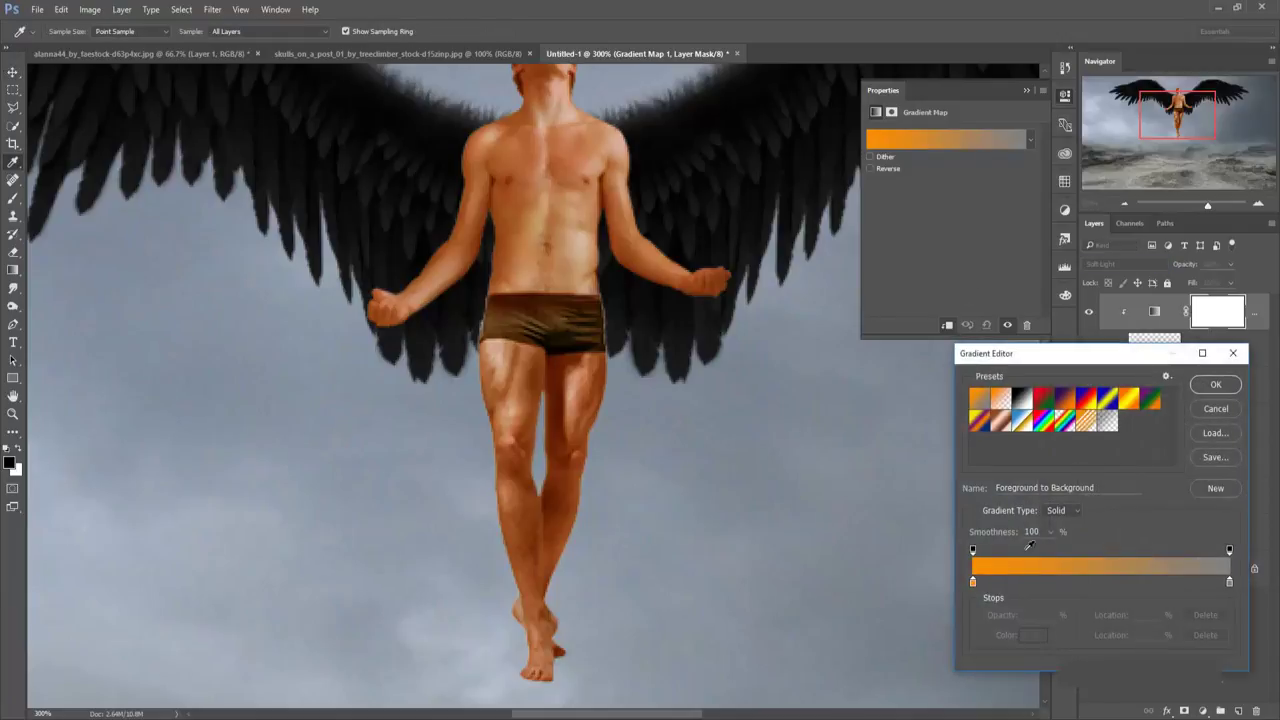
# Change the gradient's left colour stop from orange to a light grey.
pyautogui.click(973, 582)
pyautogui.click(1034, 637)
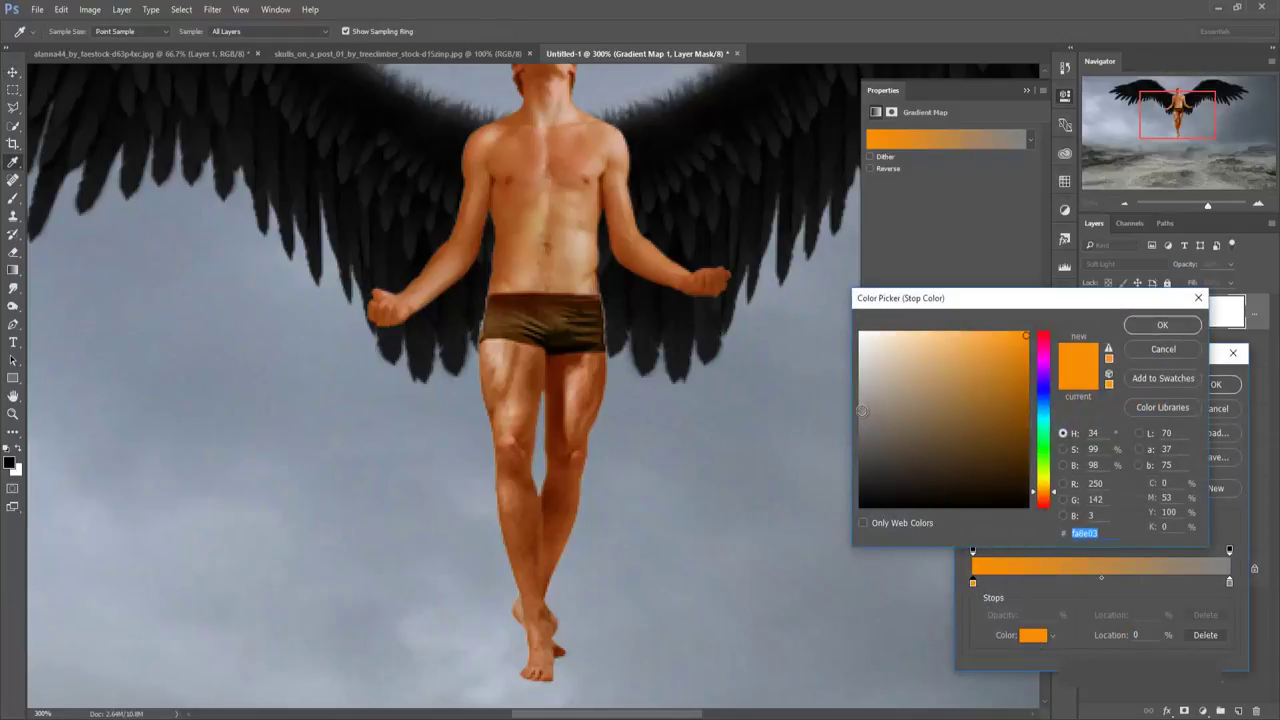
pyautogui.click(860, 408)
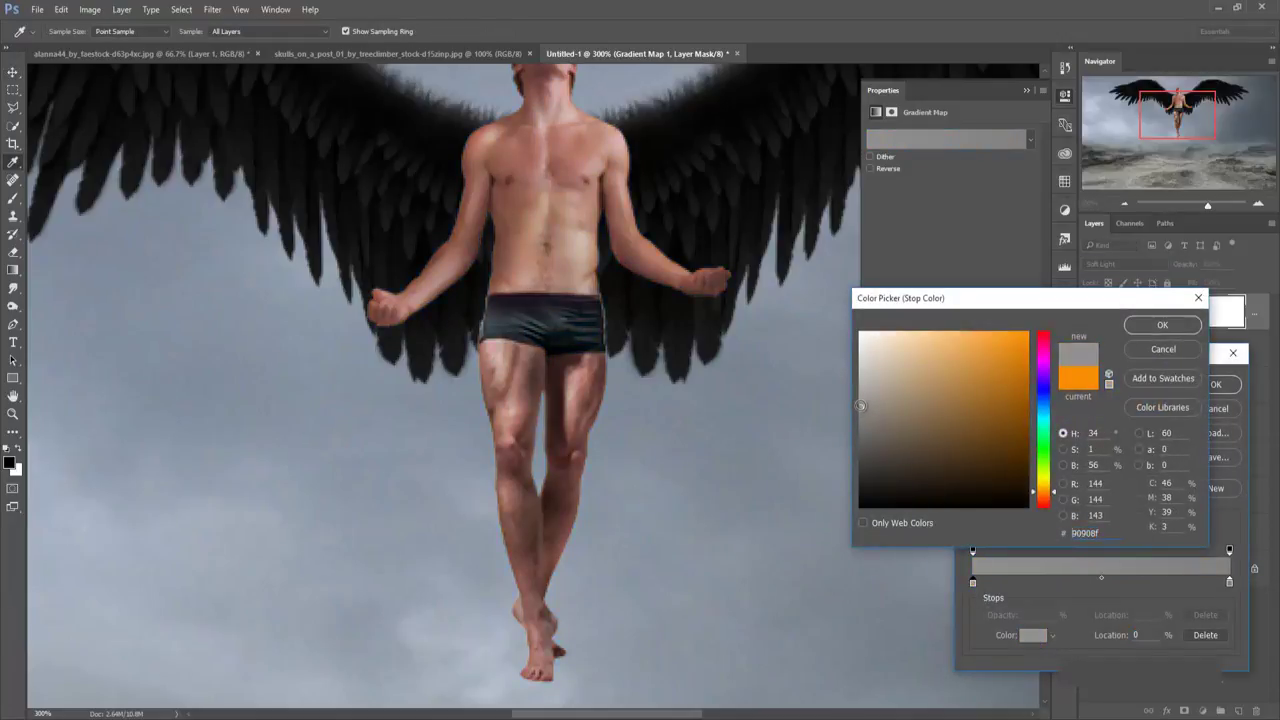
pyautogui.moveTo(860, 403); pyautogui.dragTo(860, 411)
pyautogui.click(1136, 327)
# Set the gradient's right colour stop to muted beige #988d72.
pyautogui.click(1230, 582)
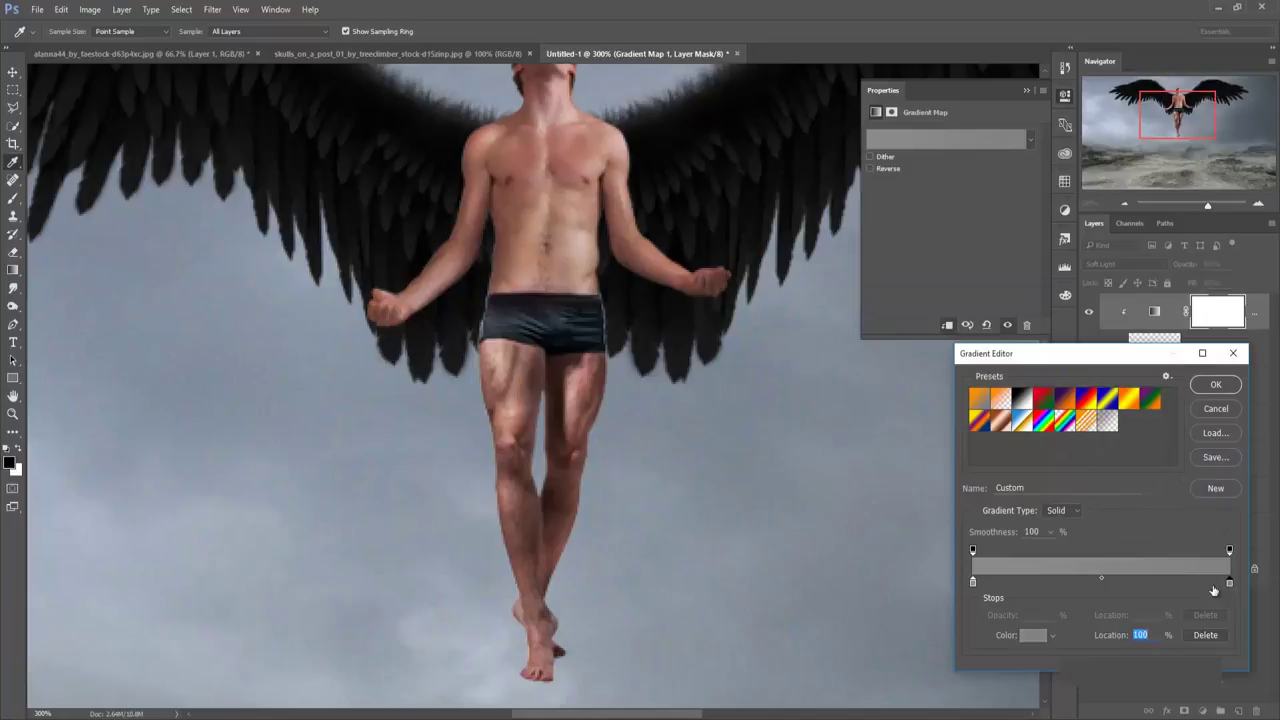
pyautogui.click(1036, 635)
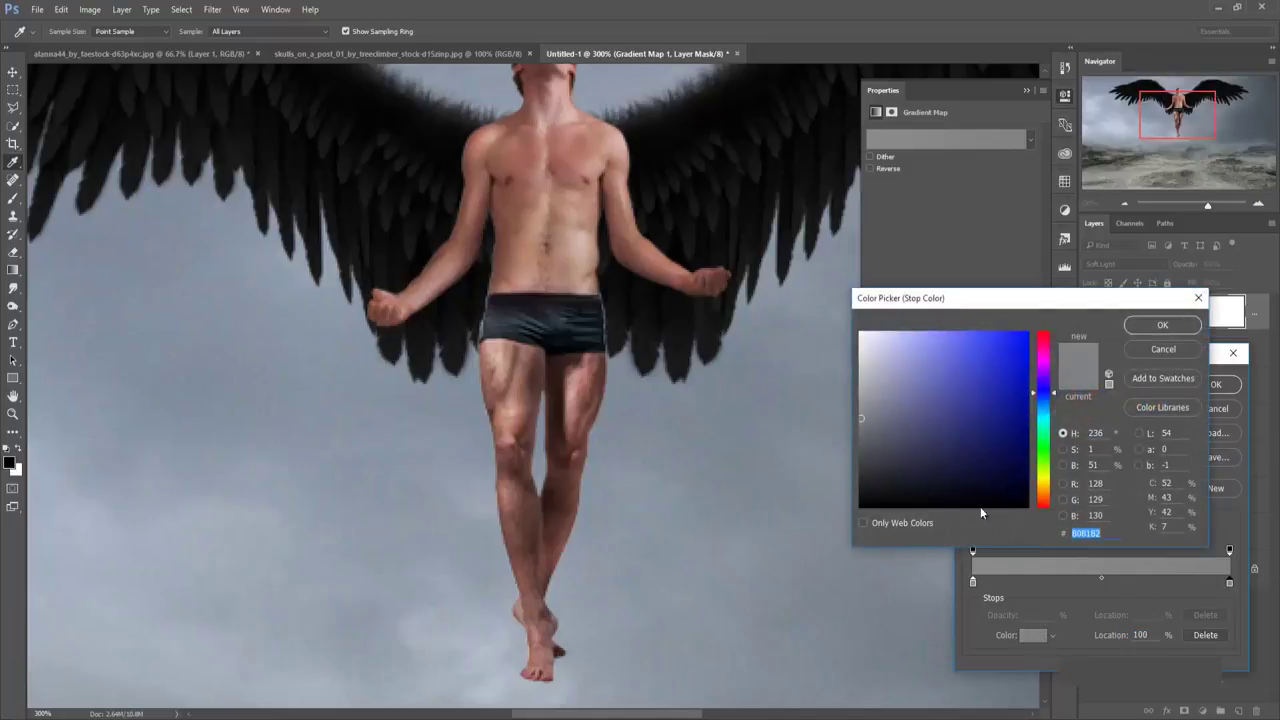
pyautogui.click(1011, 468)
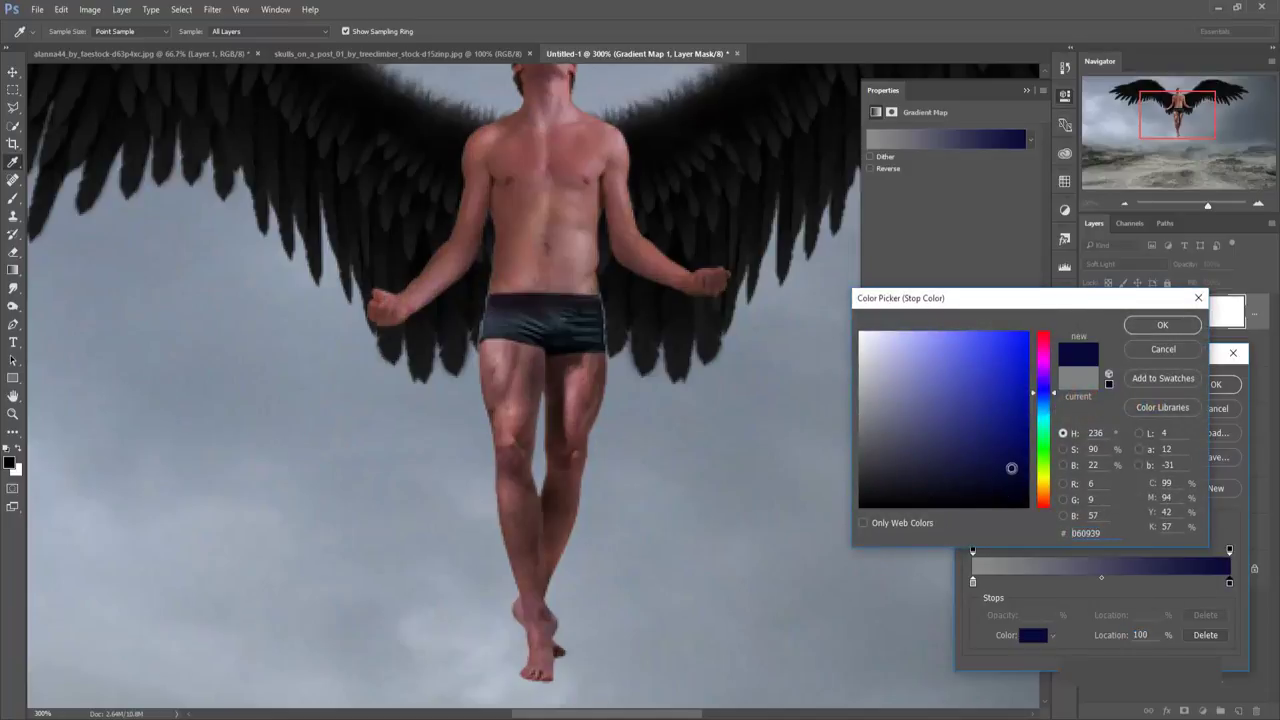
pyautogui.moveTo(1011, 468)
pyautogui.mouseDown()
pyautogui.moveTo(910, 457)
pyautogui.moveTo(902, 444)
pyautogui.mouseUp()
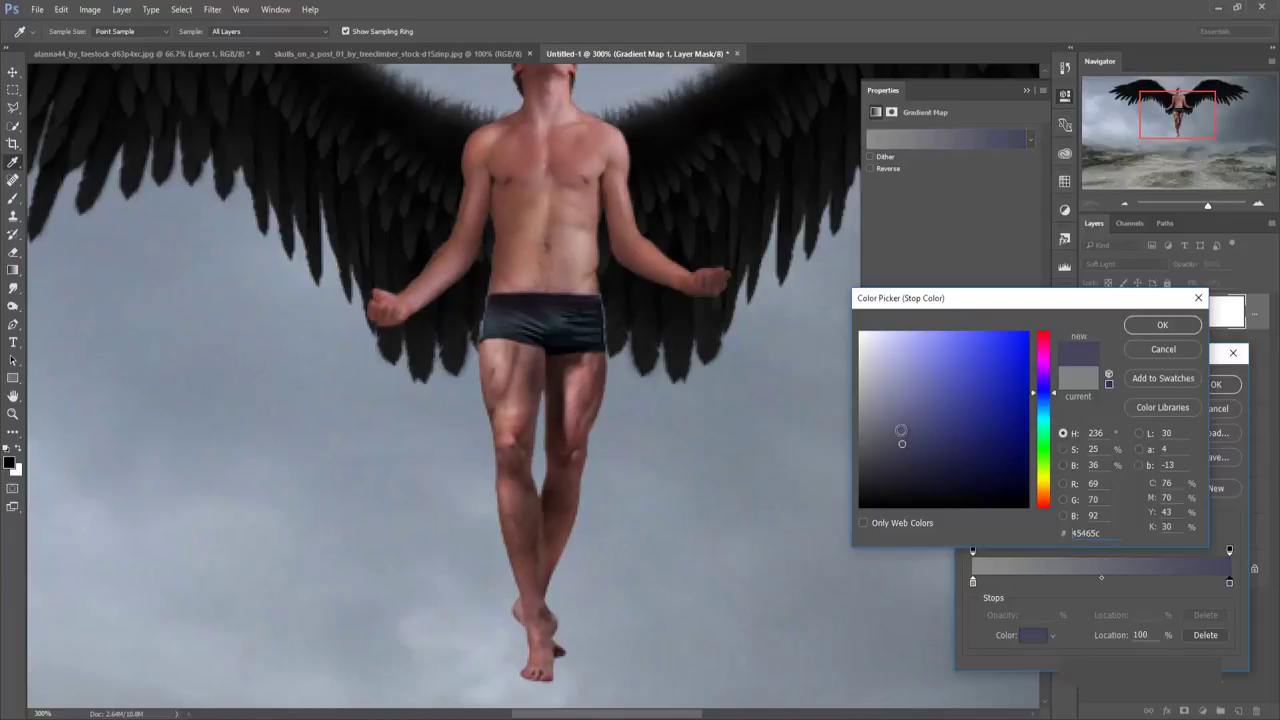
pyautogui.click(1047, 487)
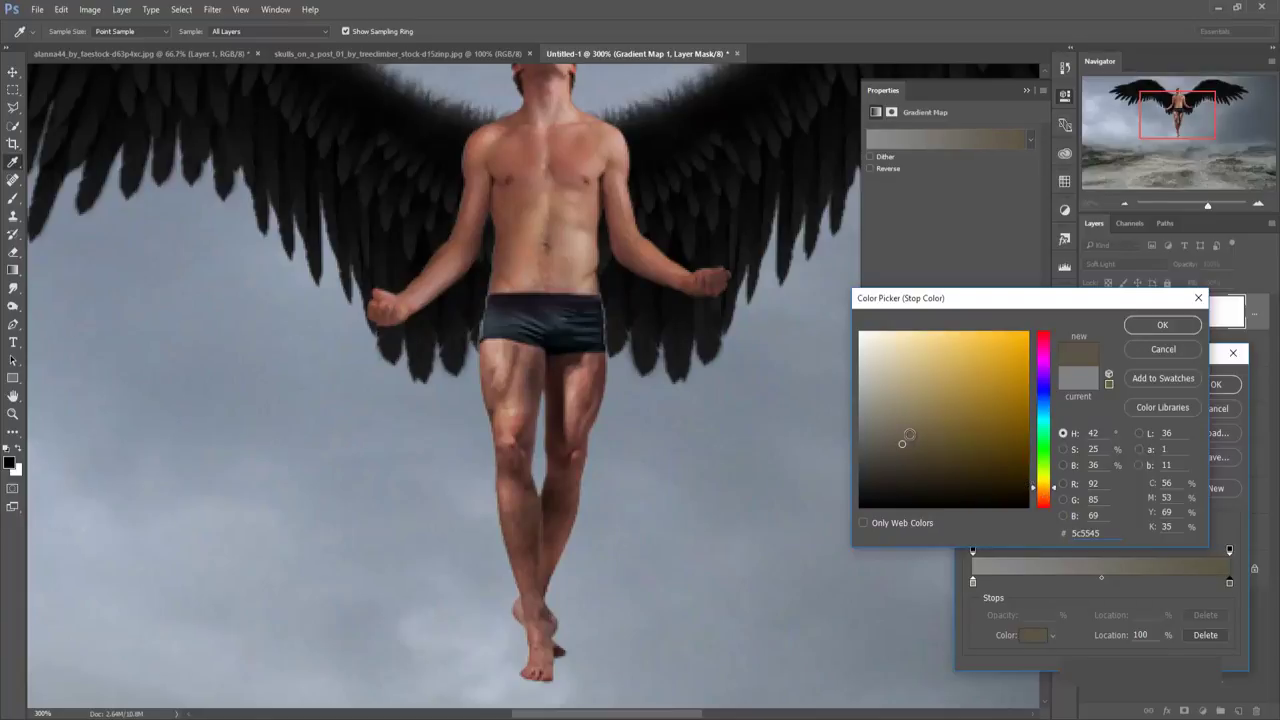
pyautogui.click(909, 434)
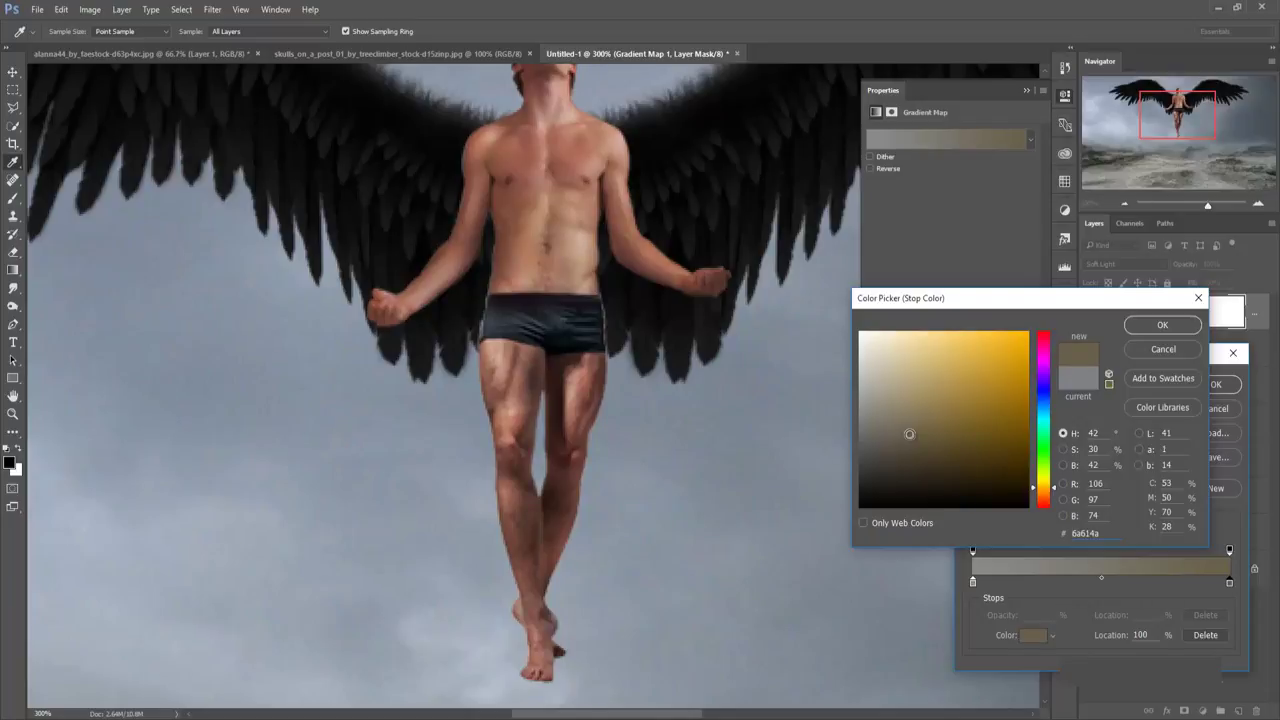
pyautogui.moveTo(909, 434); pyautogui.dragTo(916, 474)
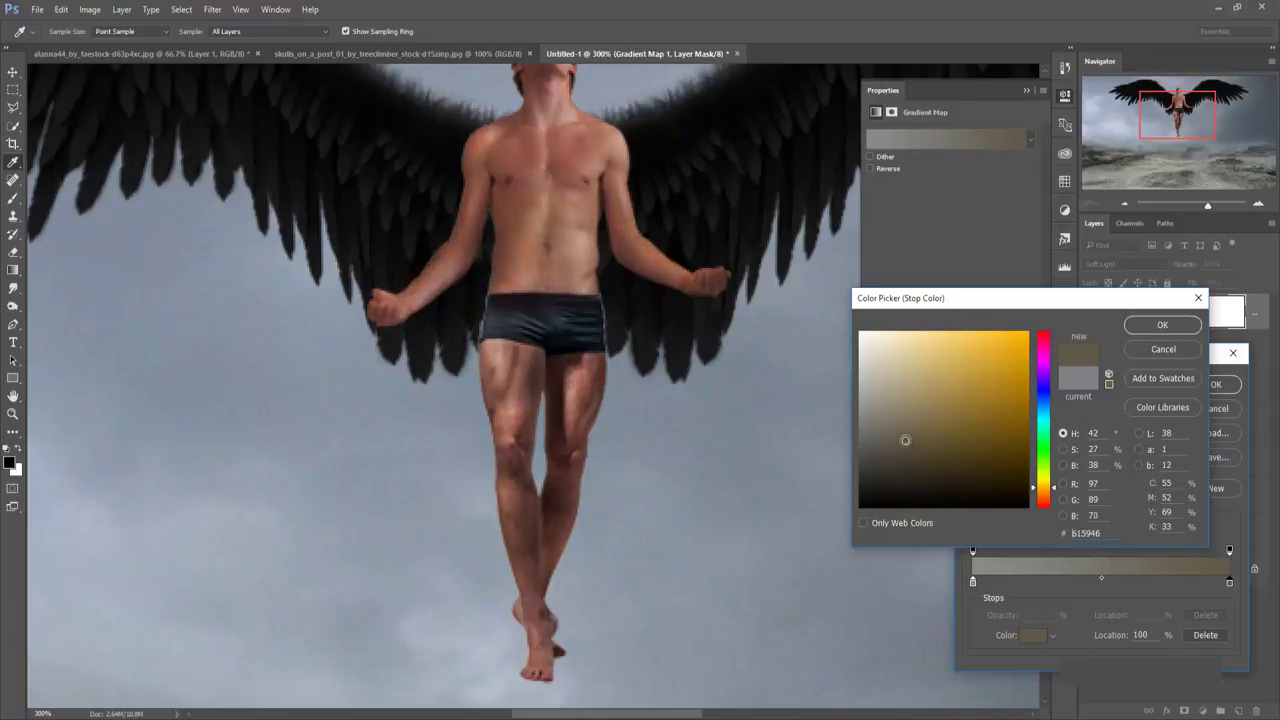
pyautogui.moveTo(916, 474); pyautogui.dragTo(901, 402)
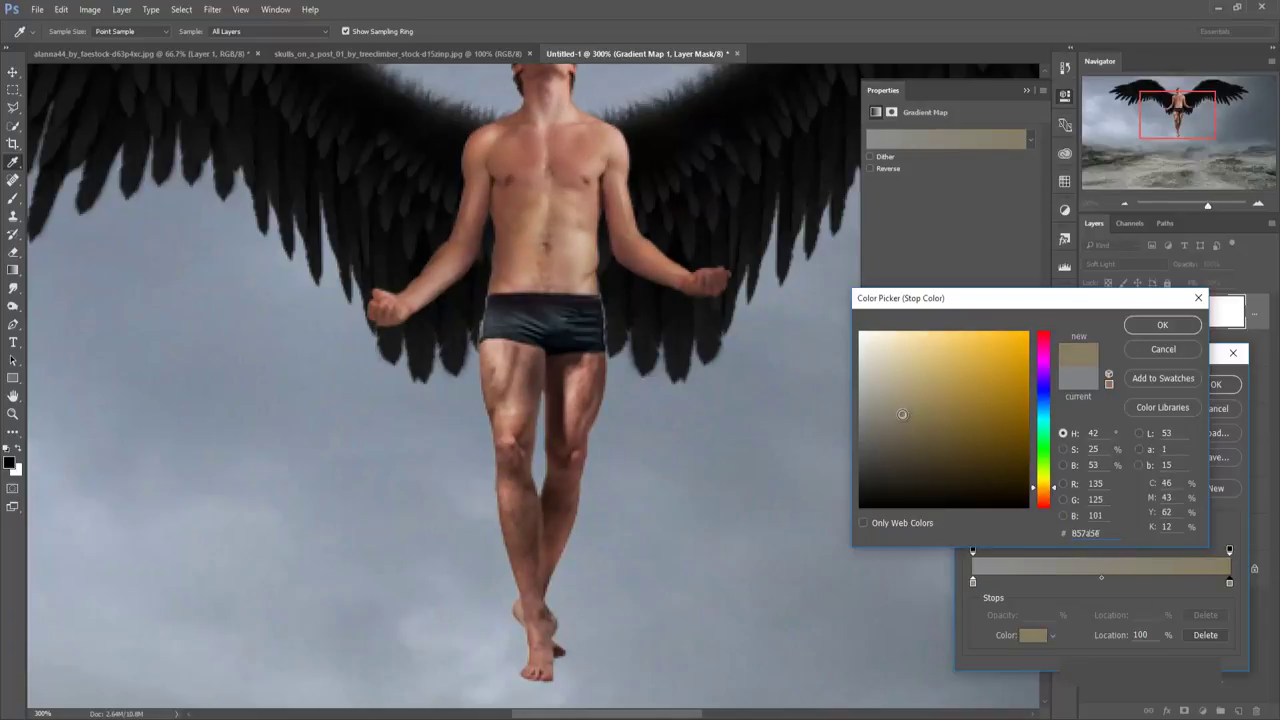
pyautogui.click(1145, 327)
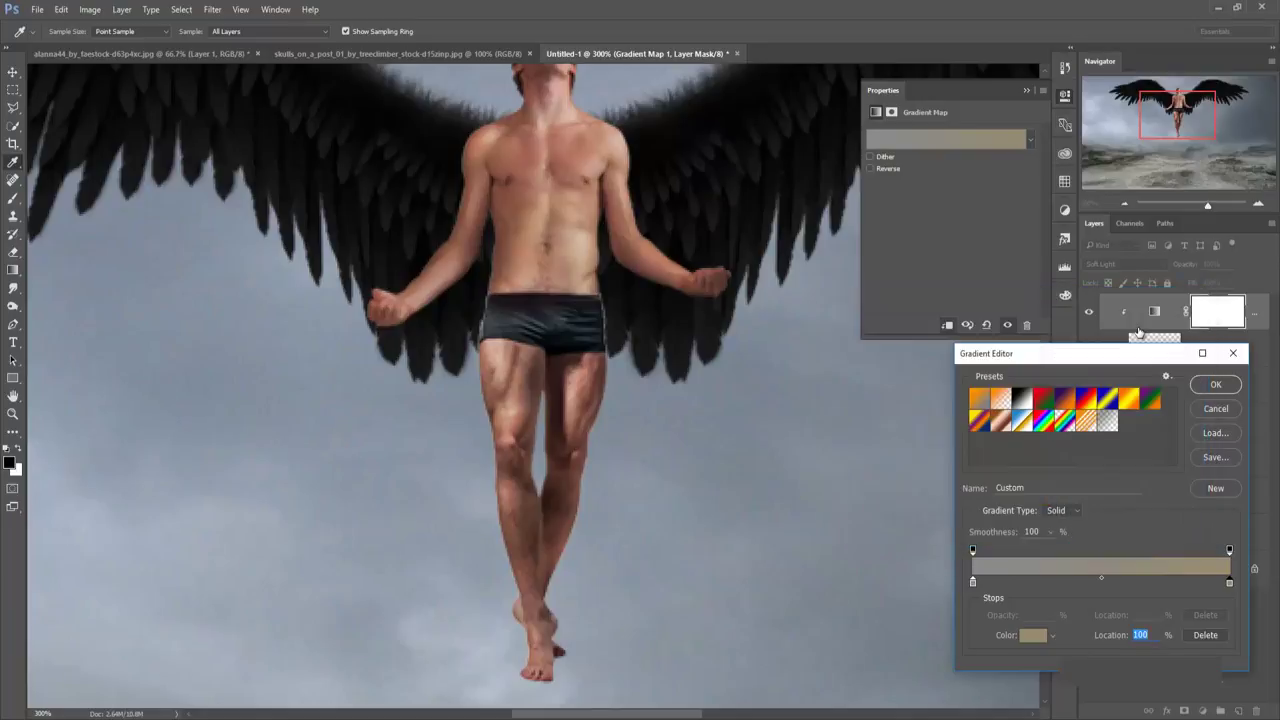
# Apply the edited gradient, collapse Properties and zoom out to the whole image.
pyautogui.click(1215, 384)
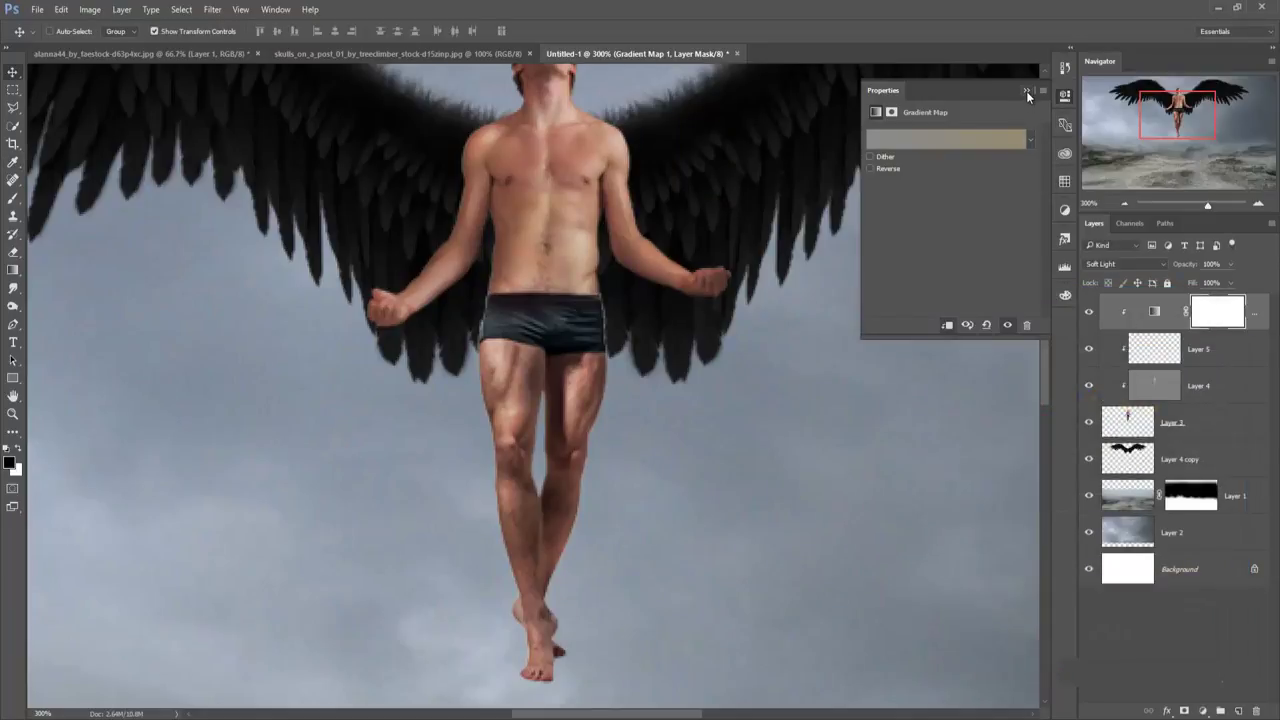
pyautogui.click(1026, 91)
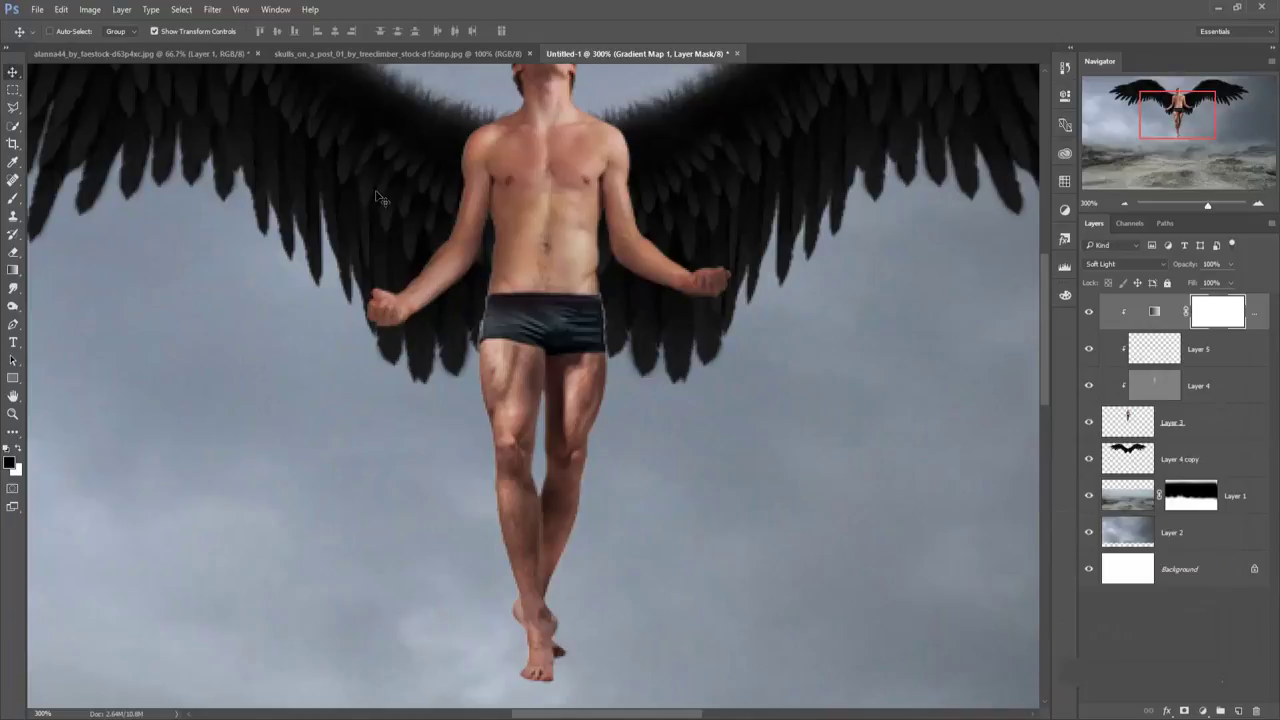
pyautogui.hotkey('ctrl', '-')
pyautogui.hotkey('ctrl', '-')
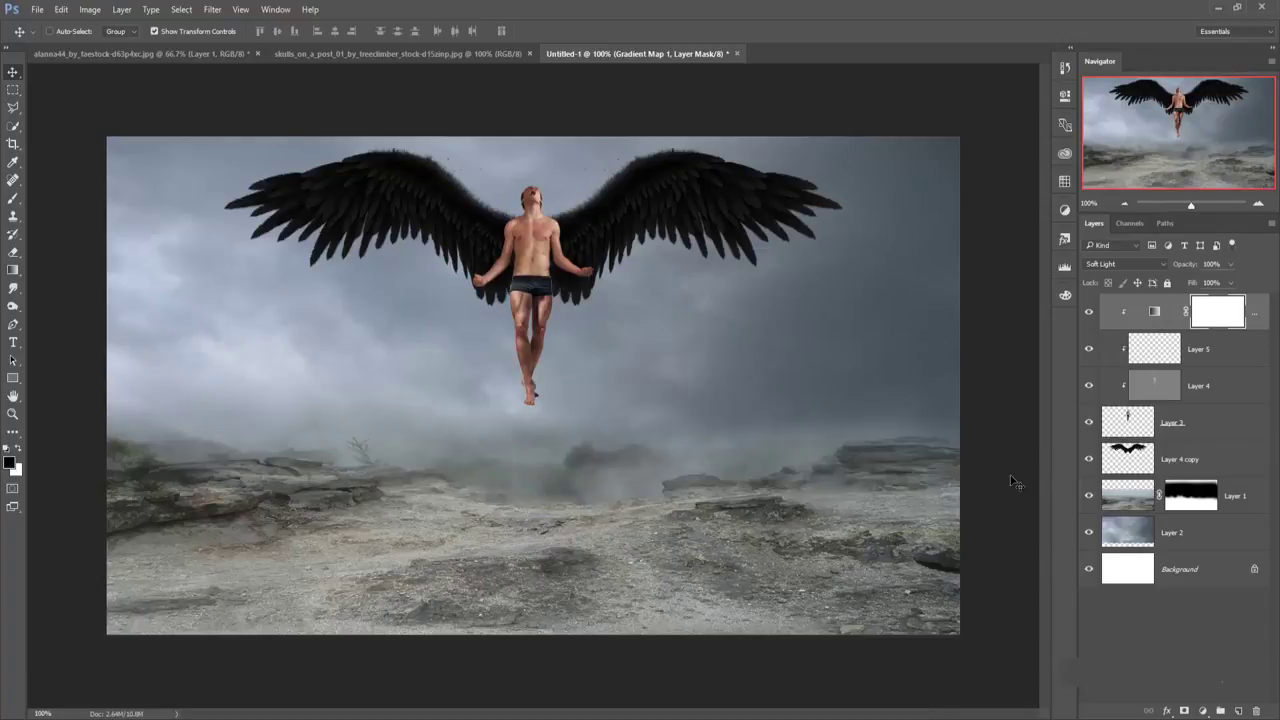
# In the Camera Raw Filter on Layer 3, set Clarity +39, Vibrance -17, Temperature +3 and adjust tint.
pyautogui.click(1190, 422)
pyautogui.click(212, 9)
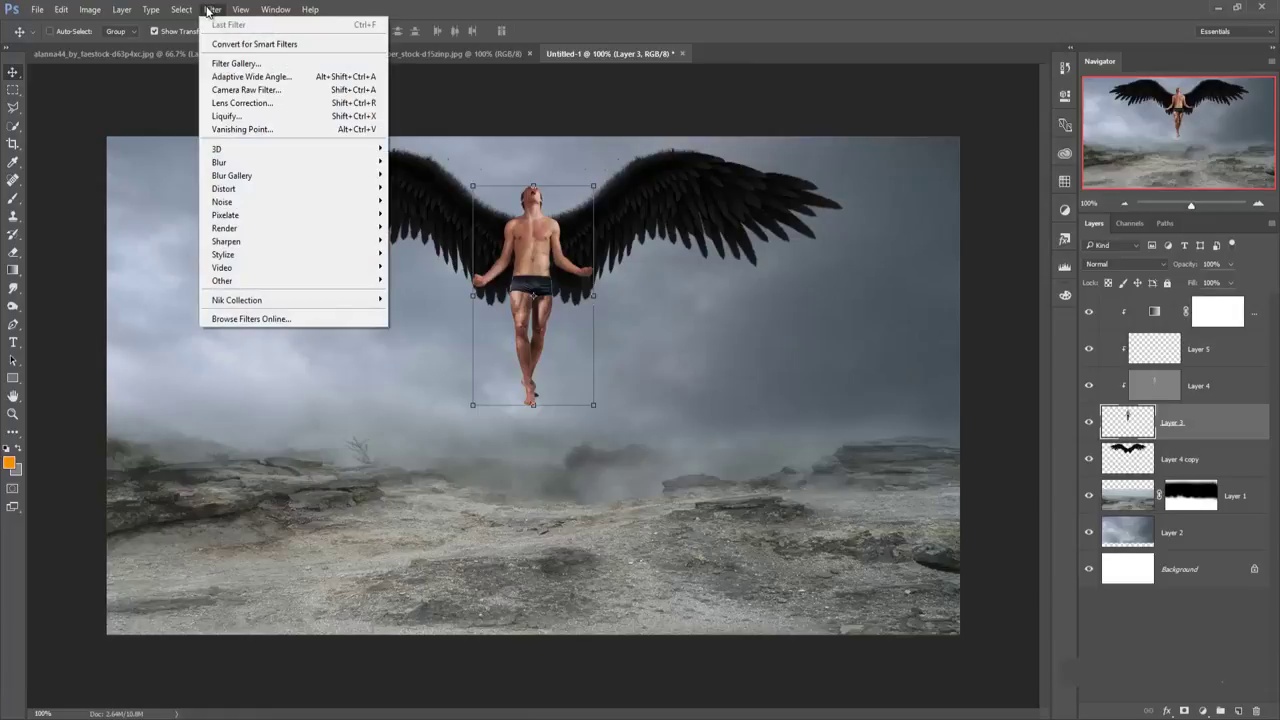
pyautogui.click(264, 90)
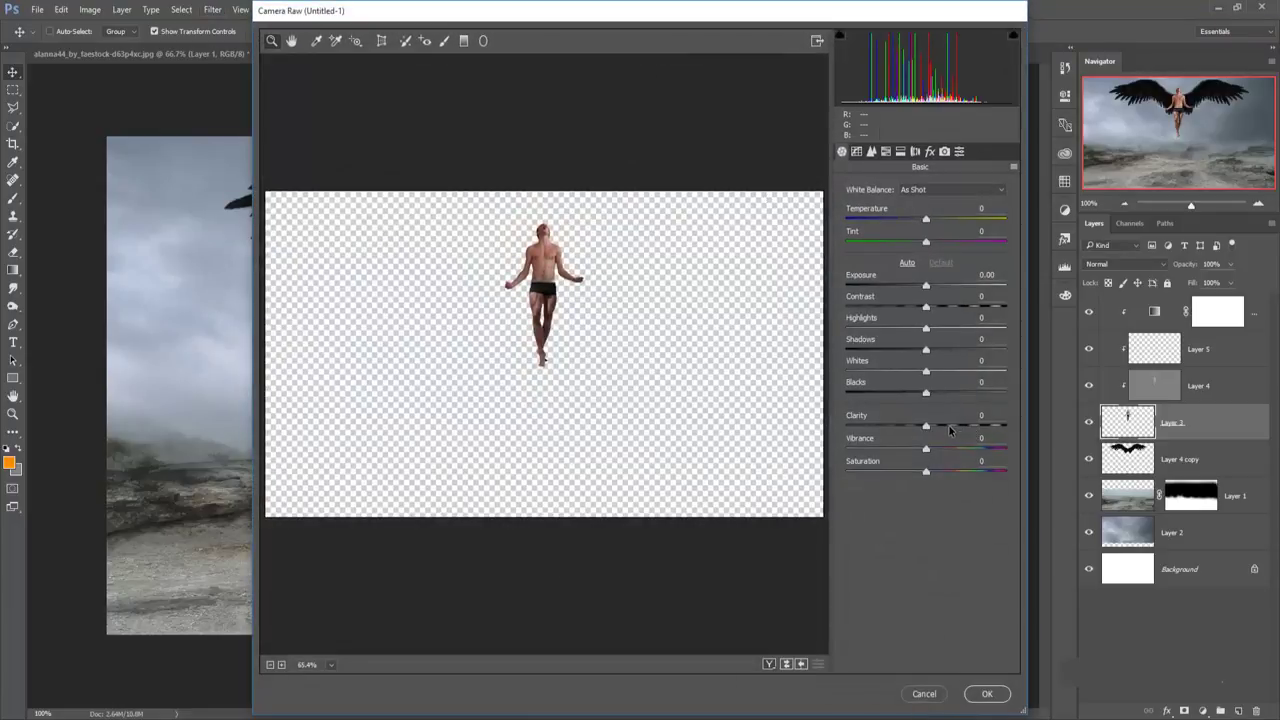
pyautogui.moveTo(925, 428); pyautogui.dragTo(956, 428)
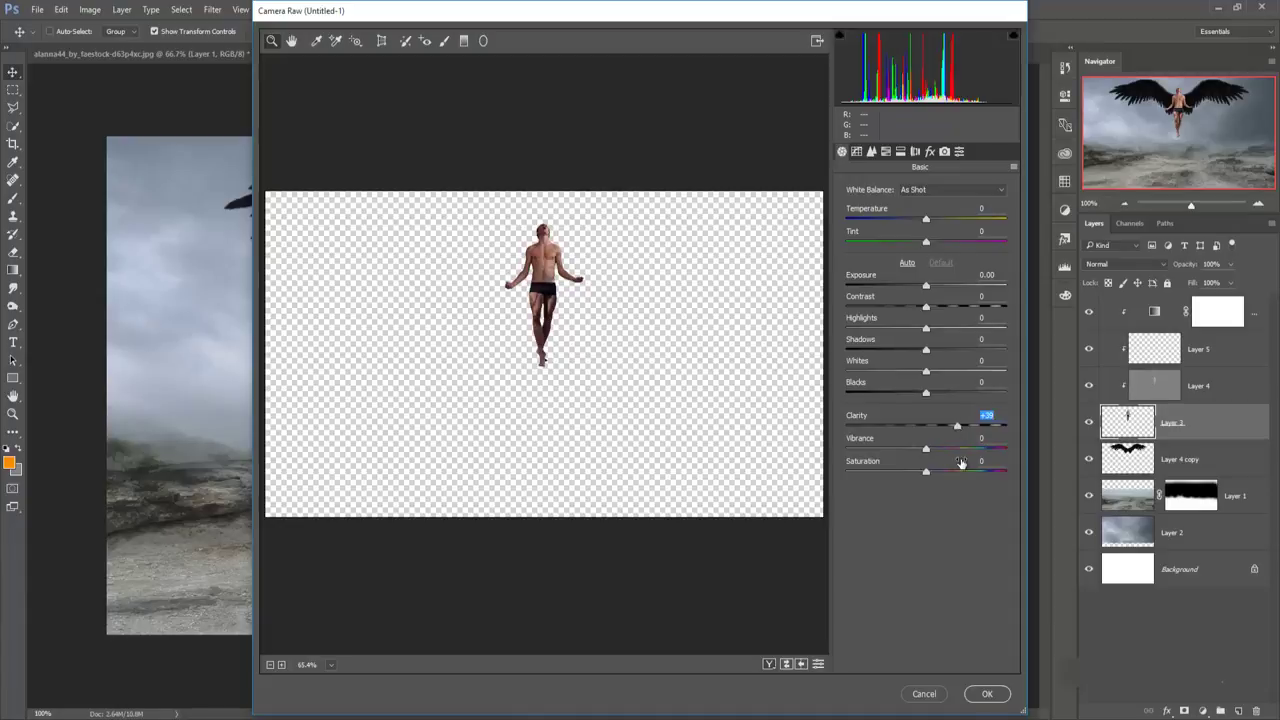
pyautogui.moveTo(929, 452)
pyautogui.mouseDown()
pyautogui.moveTo(947, 453)
pyautogui.moveTo(912, 452)
pyautogui.mouseUp()
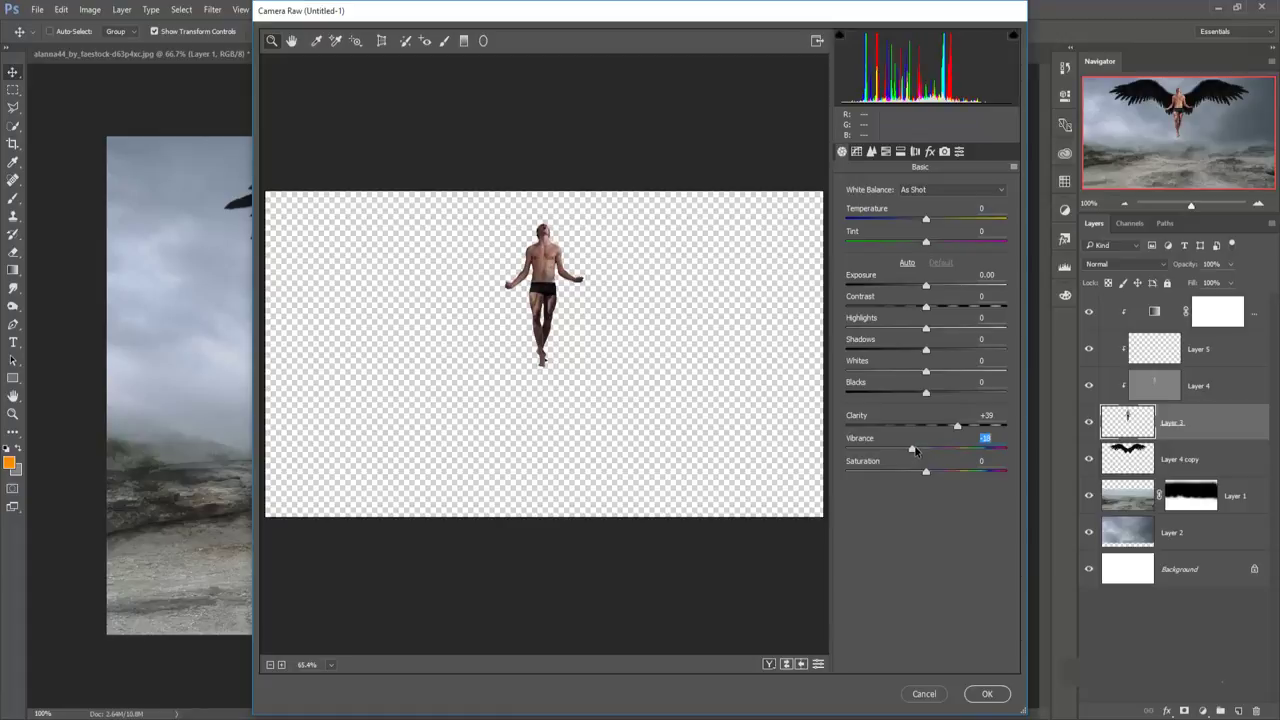
pyautogui.press('Up')
pyautogui.moveTo(928, 222); pyautogui.dragTo(929, 218)
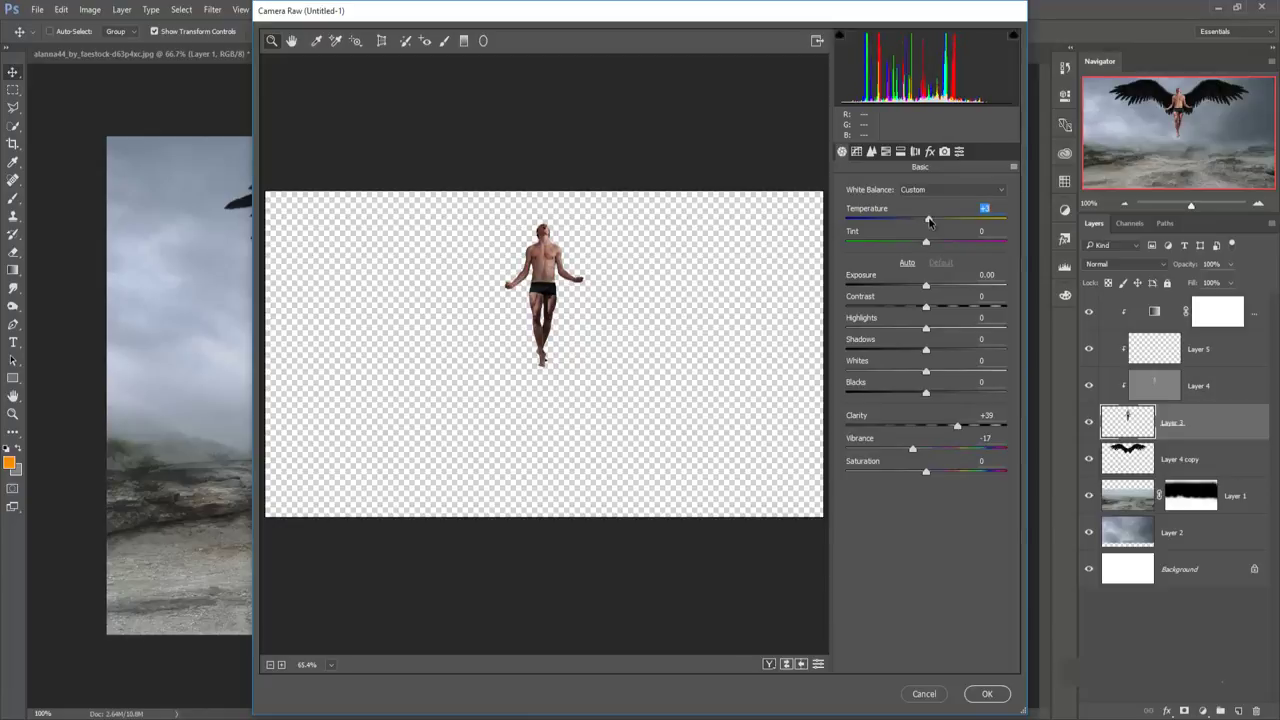
pyautogui.click(924, 243)
pyautogui.moveTo(924, 245); pyautogui.dragTo(922, 244)
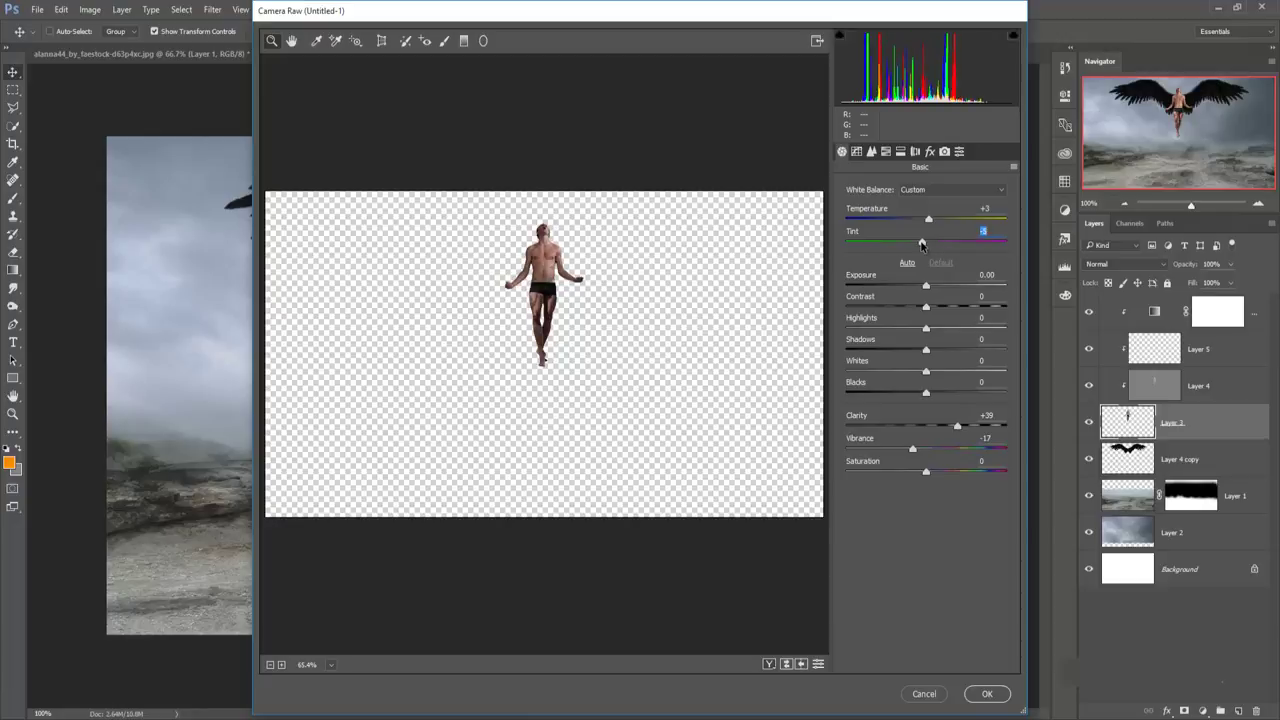
# Split-tone with Shadows Saturation 2, Highlights Hue 188 and Highlights Saturation 7.
pyautogui.click(914, 152)
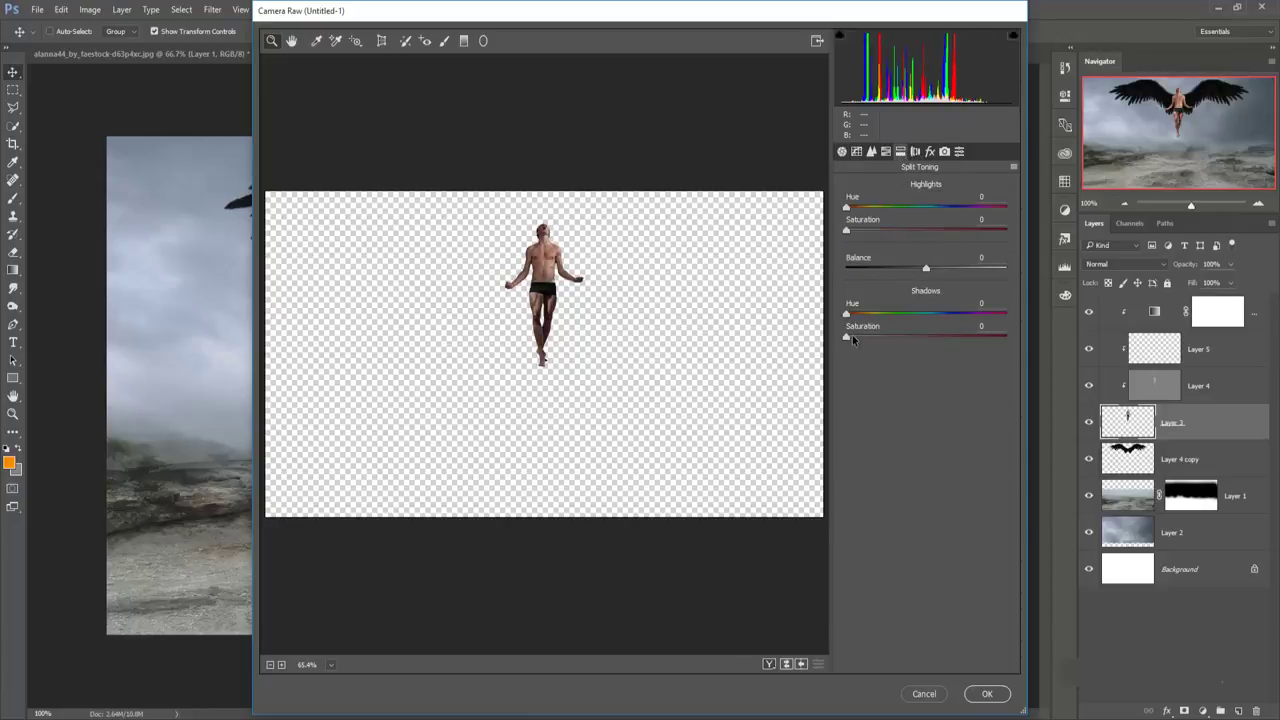
pyautogui.moveTo(847, 338); pyautogui.dragTo(851, 338)
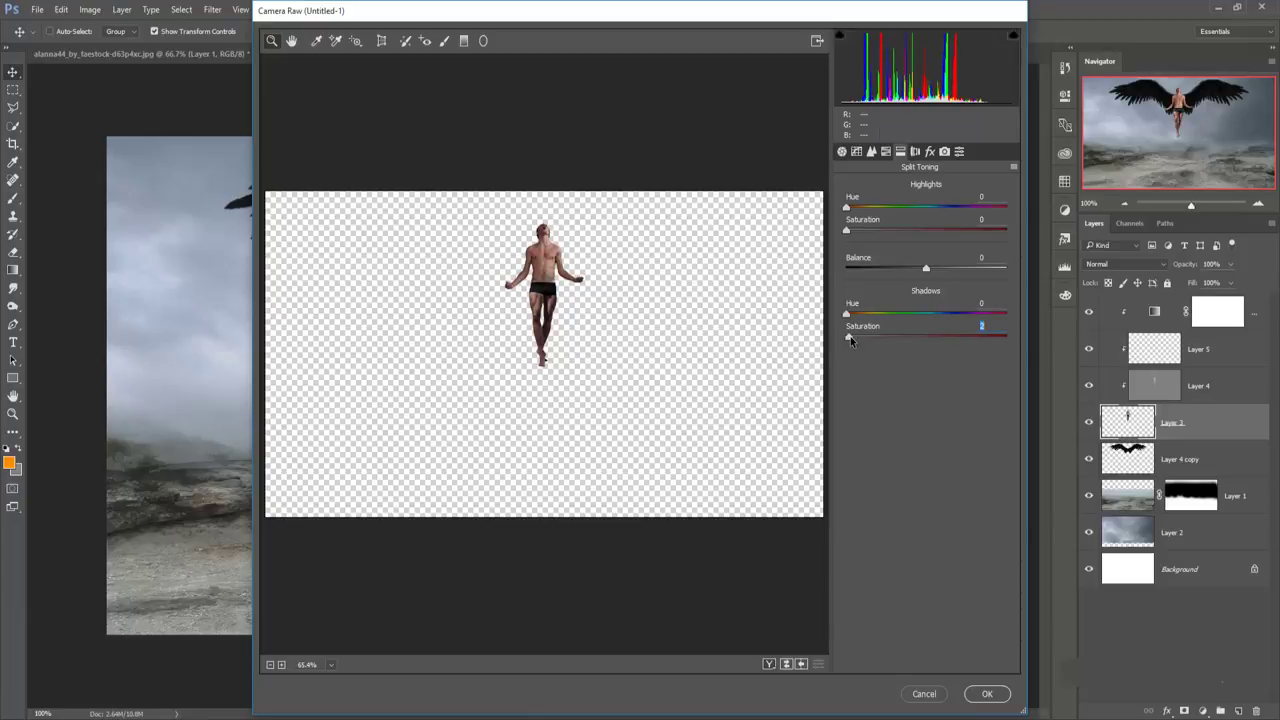
pyautogui.moveTo(847, 207); pyautogui.dragTo(929, 207)
pyautogui.moveTo(851, 231); pyautogui.dragTo(858, 236)
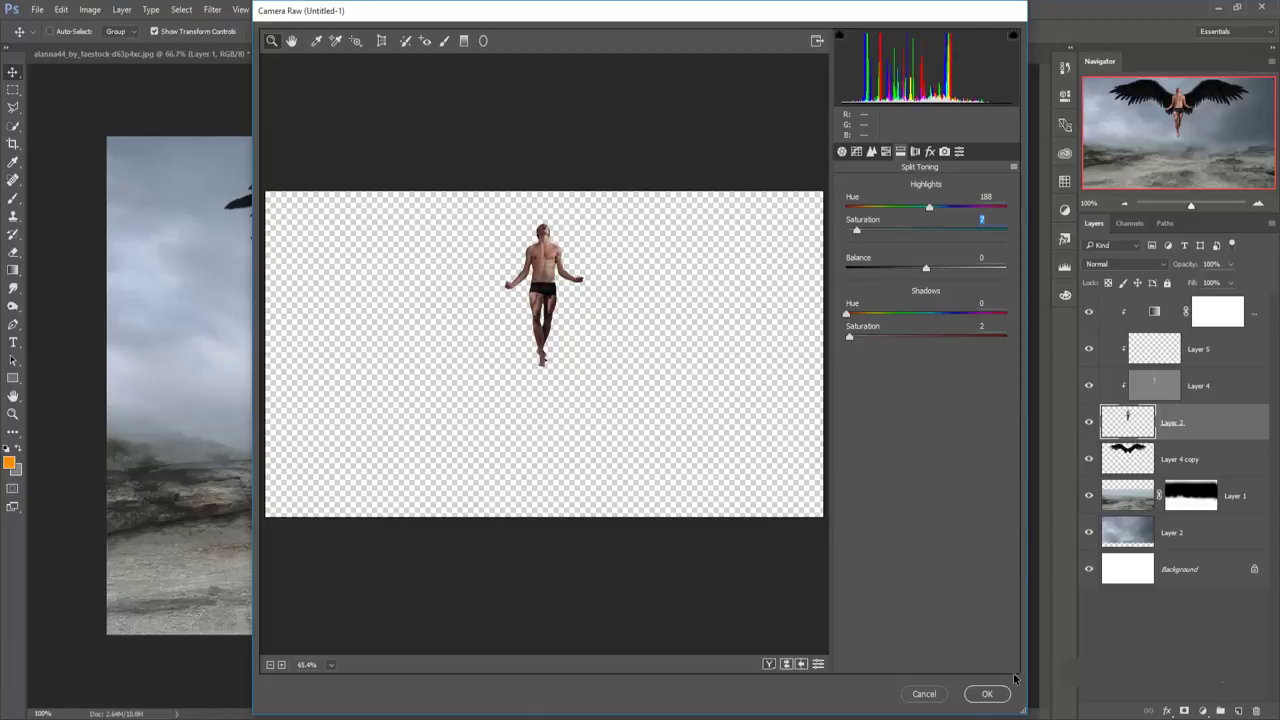
# Apply Camera Raw and move the alanna44 swordsman photo into Untitled-1 as top-layer Layer 6.
pyautogui.click(988, 695)
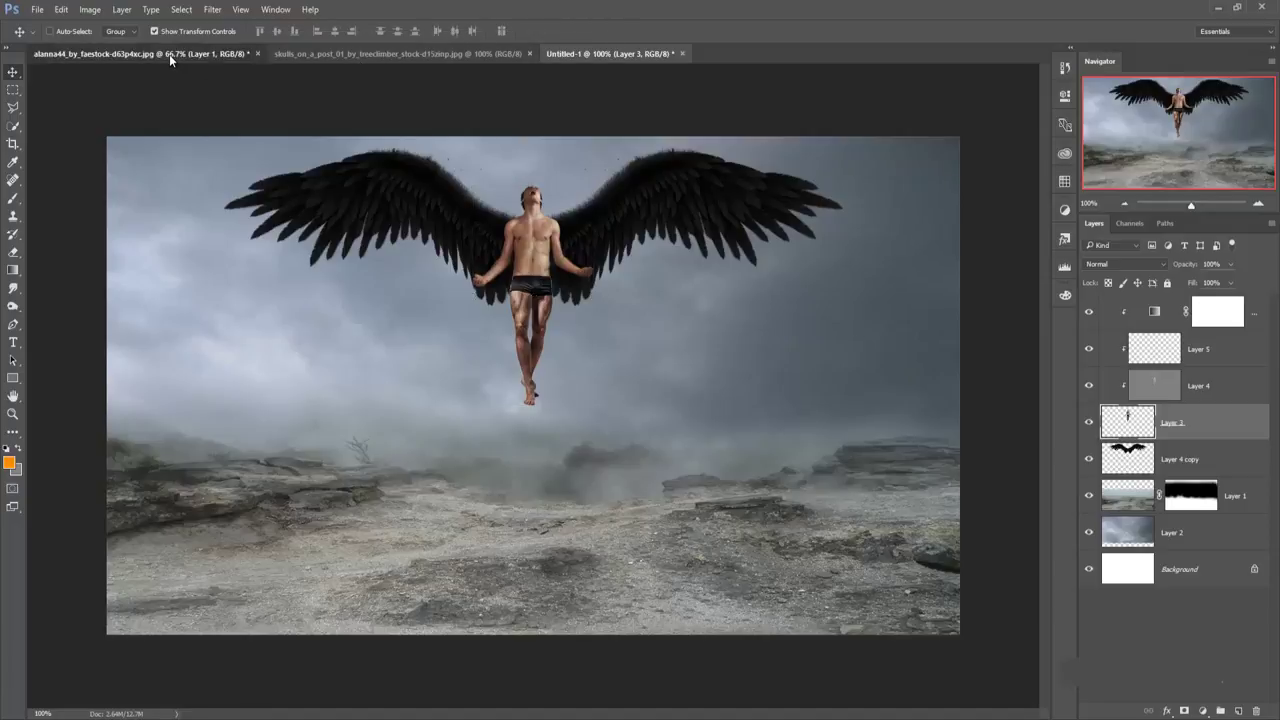
pyautogui.moveTo(171, 55)
pyautogui.mouseDown()
pyautogui.moveTo(168, 108)
pyautogui.moveTo(416, 159)
pyautogui.mouseUp()
pyautogui.moveTo(855, 265)
pyautogui.mouseDown()
pyautogui.moveTo(870, 340)
pyautogui.moveTo(186, 320)
pyautogui.mouseUp()
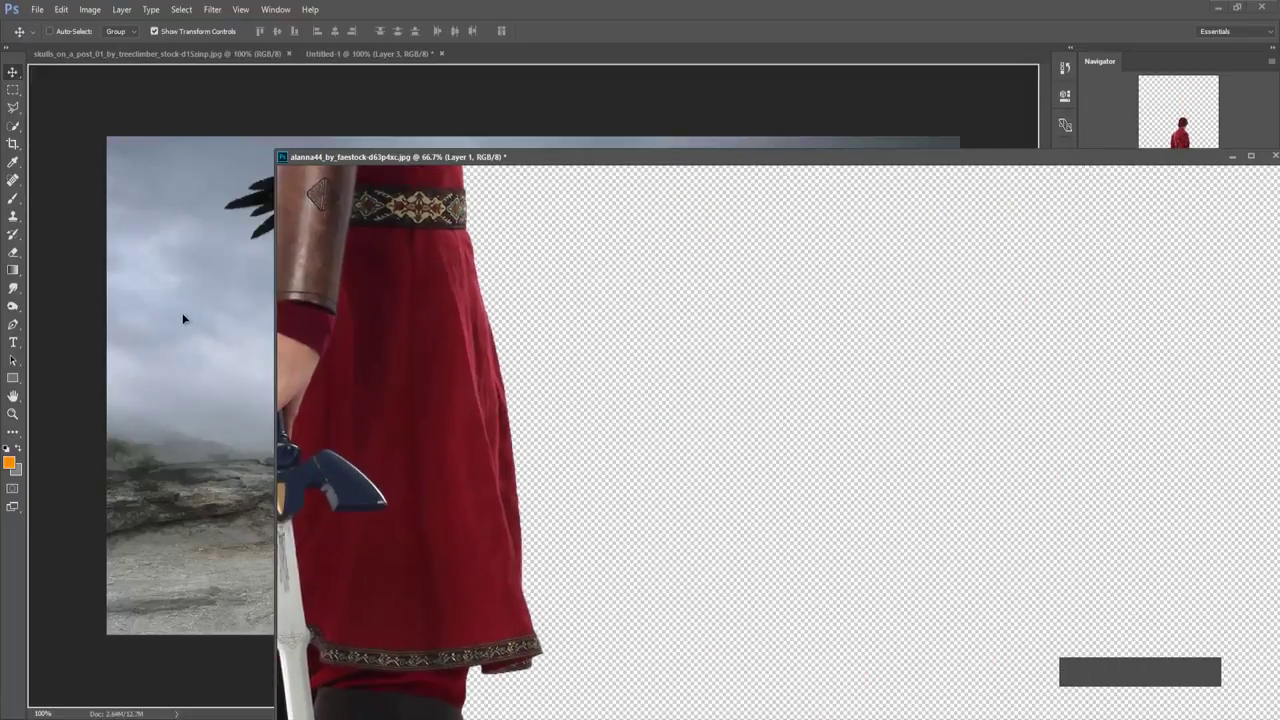
pyautogui.click(1258, 160)
pyautogui.moveTo(640, 215); pyautogui.dragTo(618, 260)
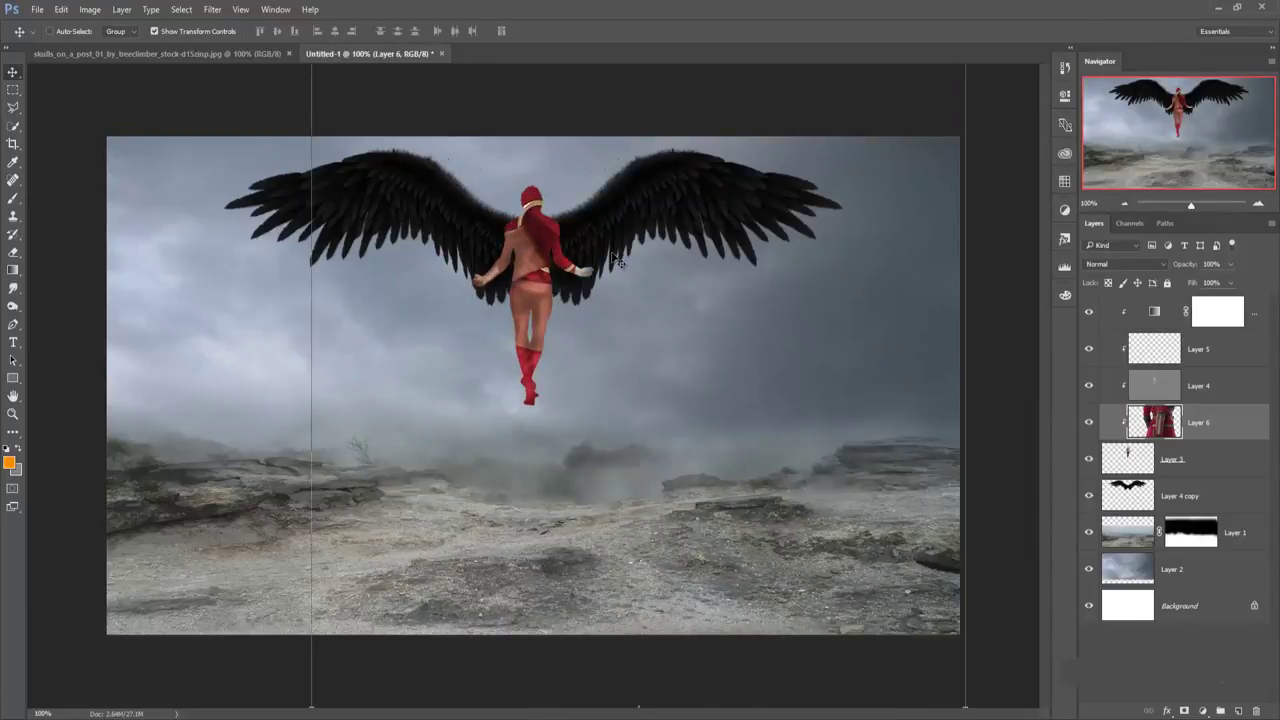
pyautogui.moveTo(1236, 418)
pyautogui.mouseDown()
pyautogui.moveTo(1237, 505)
pyautogui.moveTo(1236, 308)
pyautogui.mouseUp()
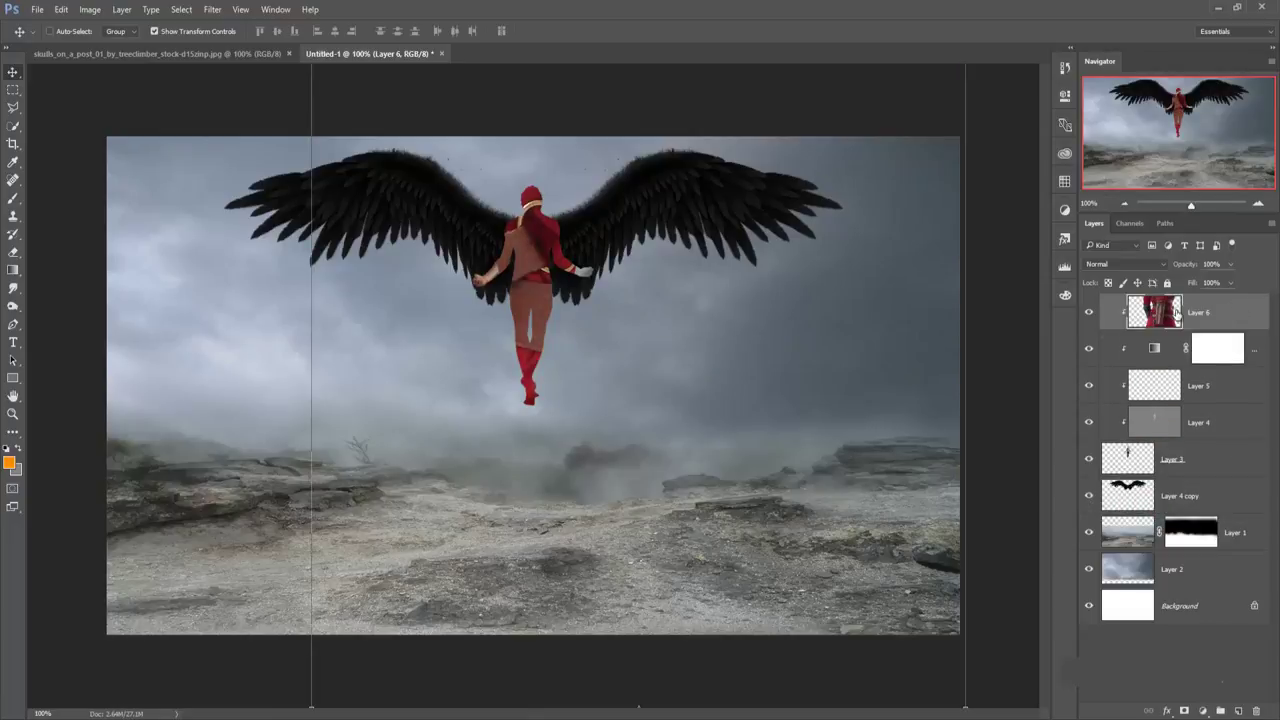
# Release Layer 6's clipping mask, scale the swordsman down and place him left of the winged man.
pyautogui.rightClick(1218, 319)
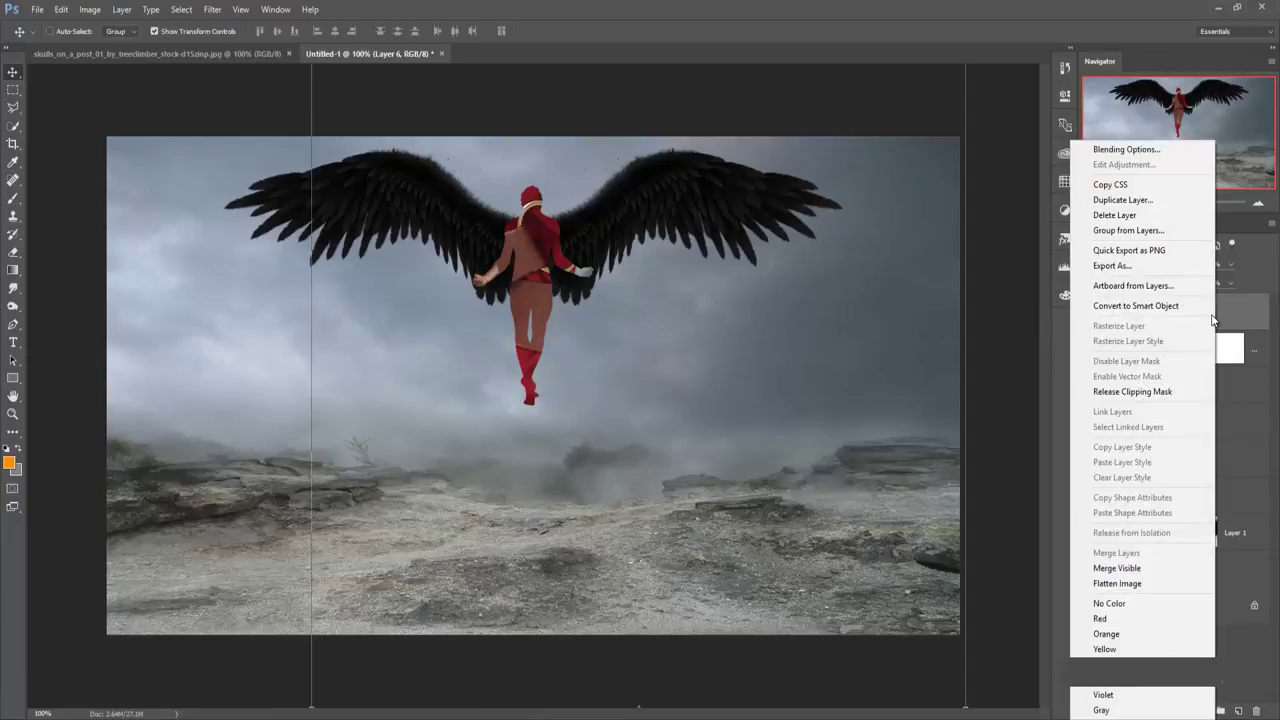
pyautogui.click(1143, 391)
pyautogui.moveTo(691, 177)
pyautogui.mouseDown()
pyautogui.moveTo(557, 485)
pyautogui.moveTo(612, 482)
pyautogui.mouseUp()
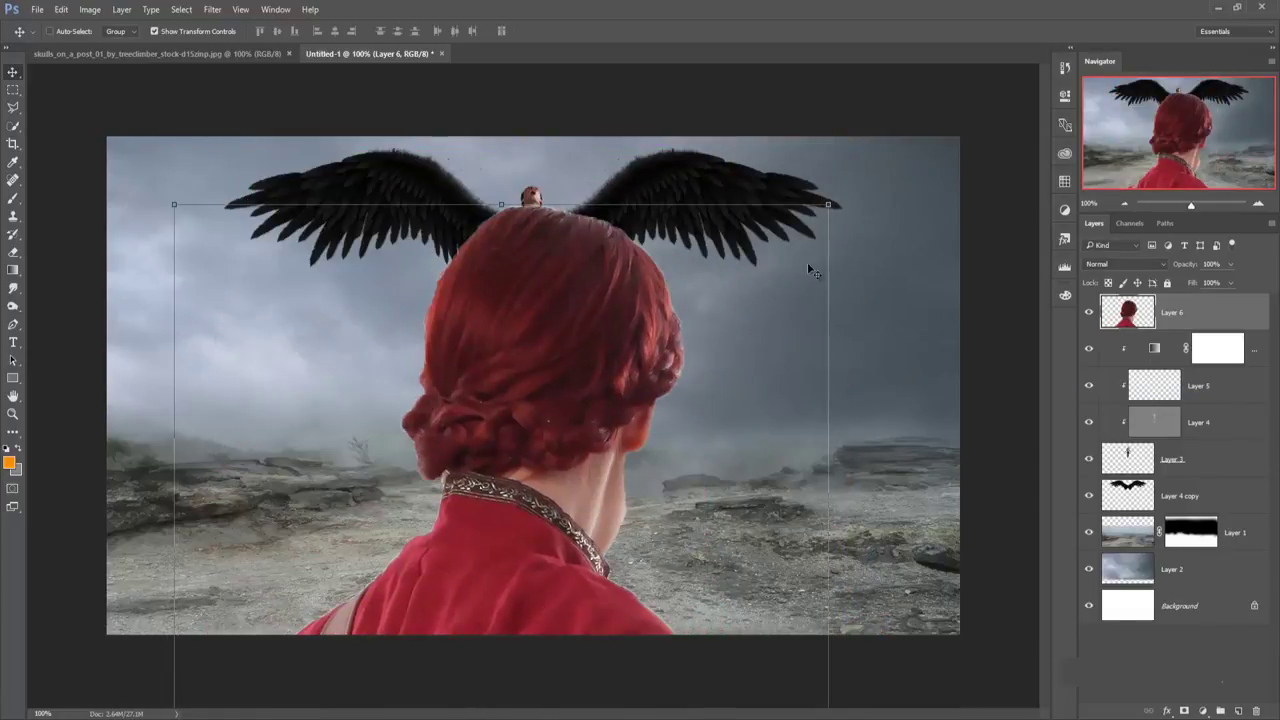
pyautogui.moveTo(829, 206); pyautogui.dragTo(734, 595)
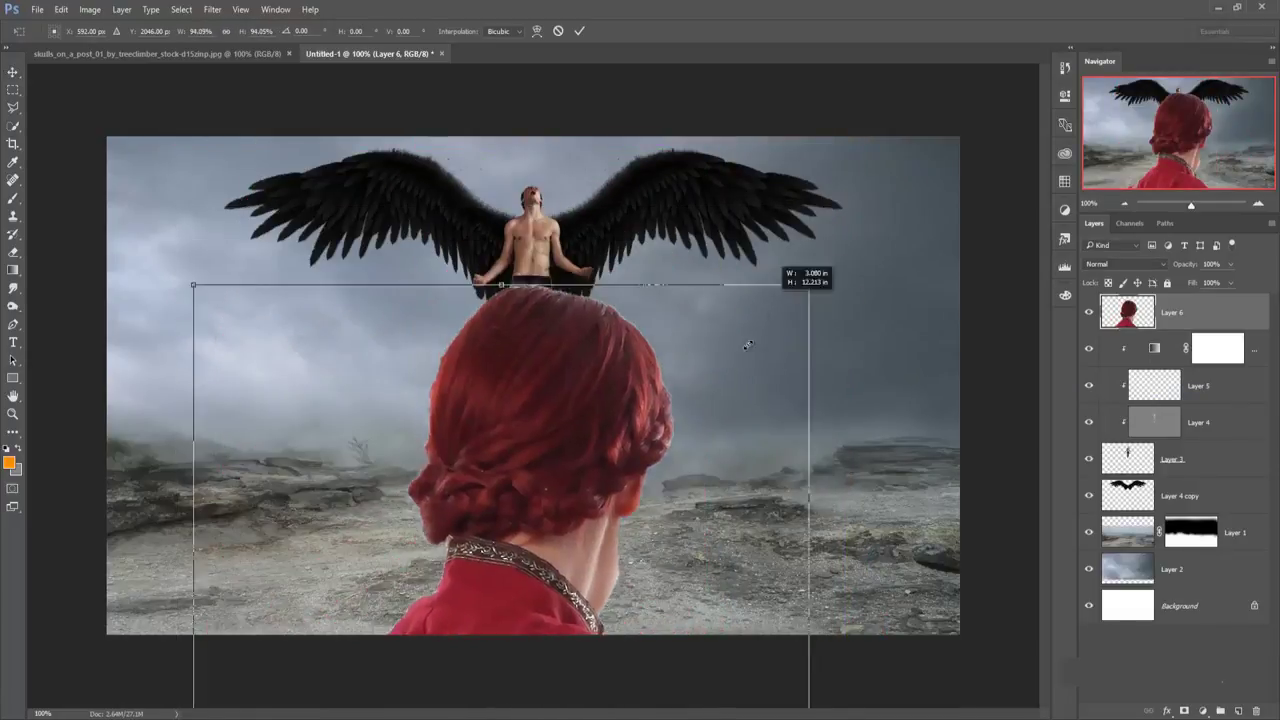
pyautogui.moveTo(614, 603)
pyautogui.mouseDown()
pyautogui.moveTo(848, 127)
pyautogui.moveTo(914, 129)
pyautogui.moveTo(817, 463)
pyautogui.mouseUp()
pyautogui.moveTo(719, 362)
pyautogui.mouseDown()
pyautogui.moveTo(815, 84)
pyautogui.moveTo(730, 520)
pyautogui.mouseUp()
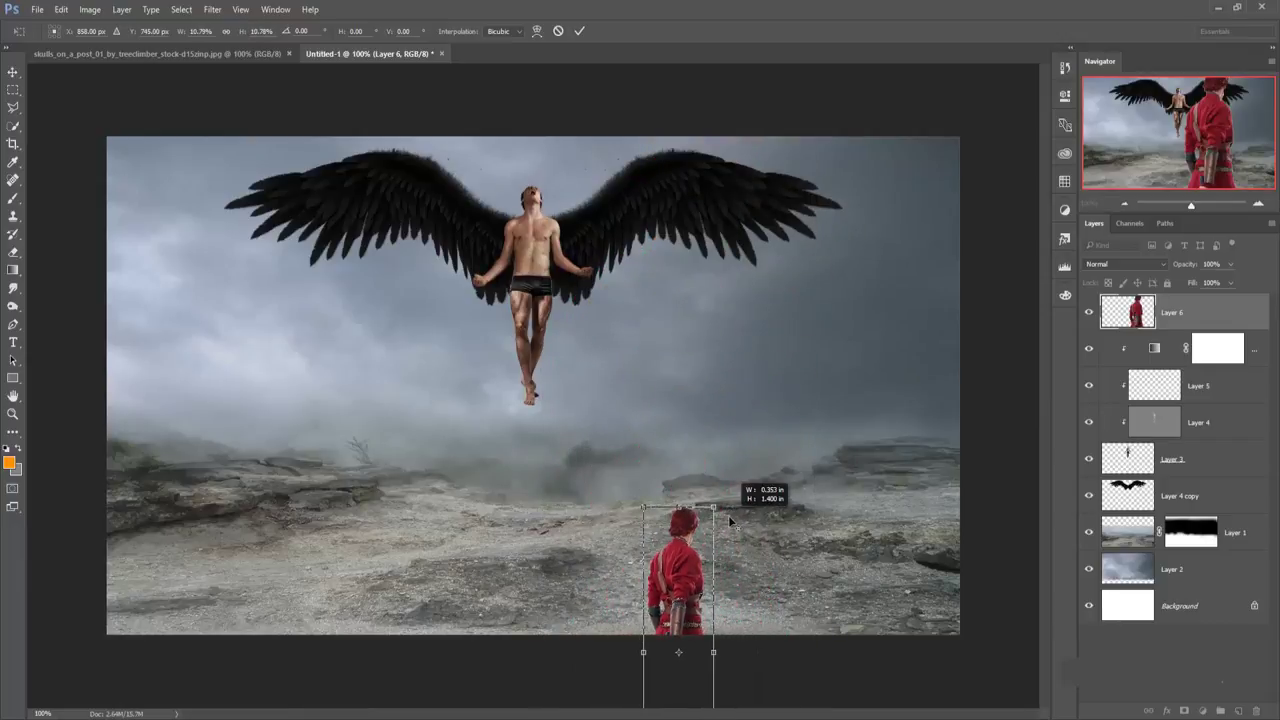
pyautogui.moveTo(678, 566)
pyautogui.mouseDown()
pyautogui.moveTo(600, 324)
pyautogui.moveTo(426, 360)
pyautogui.mouseUp()
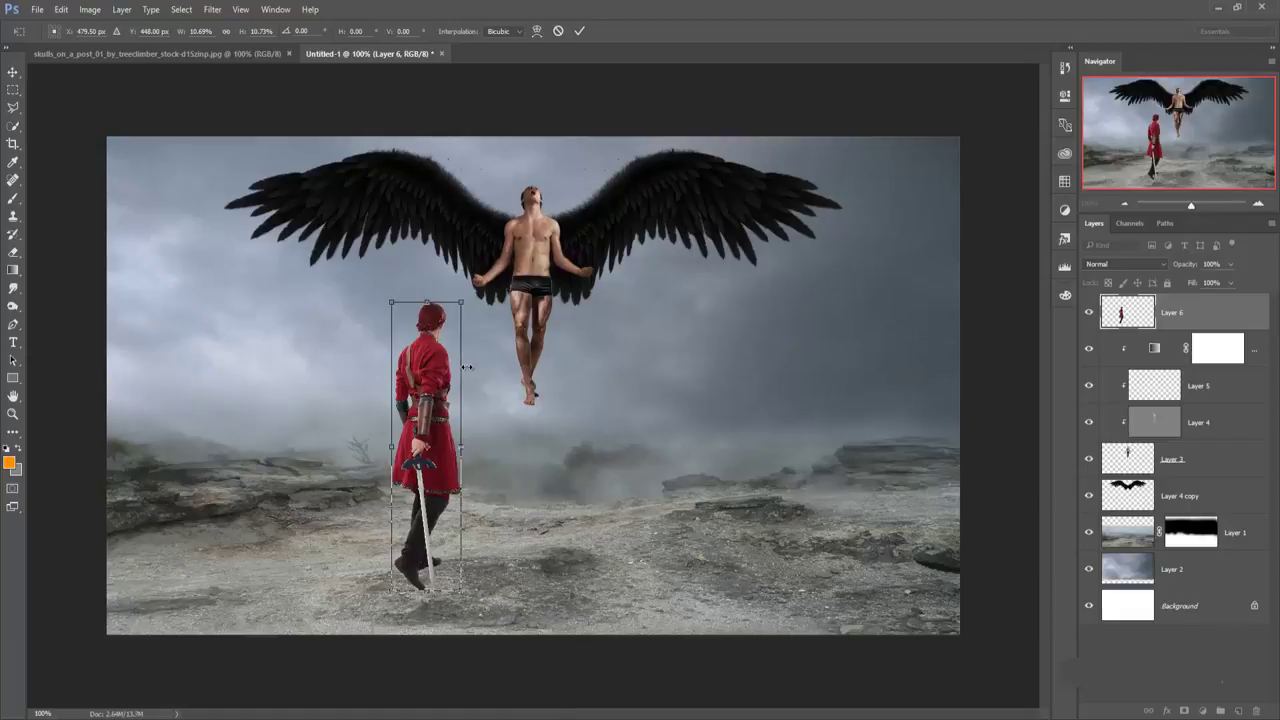
# Shrink the swordsman to about 8% with his feet on the rocky ground.
pyautogui.moveTo(463, 301); pyautogui.dragTo(459, 325)
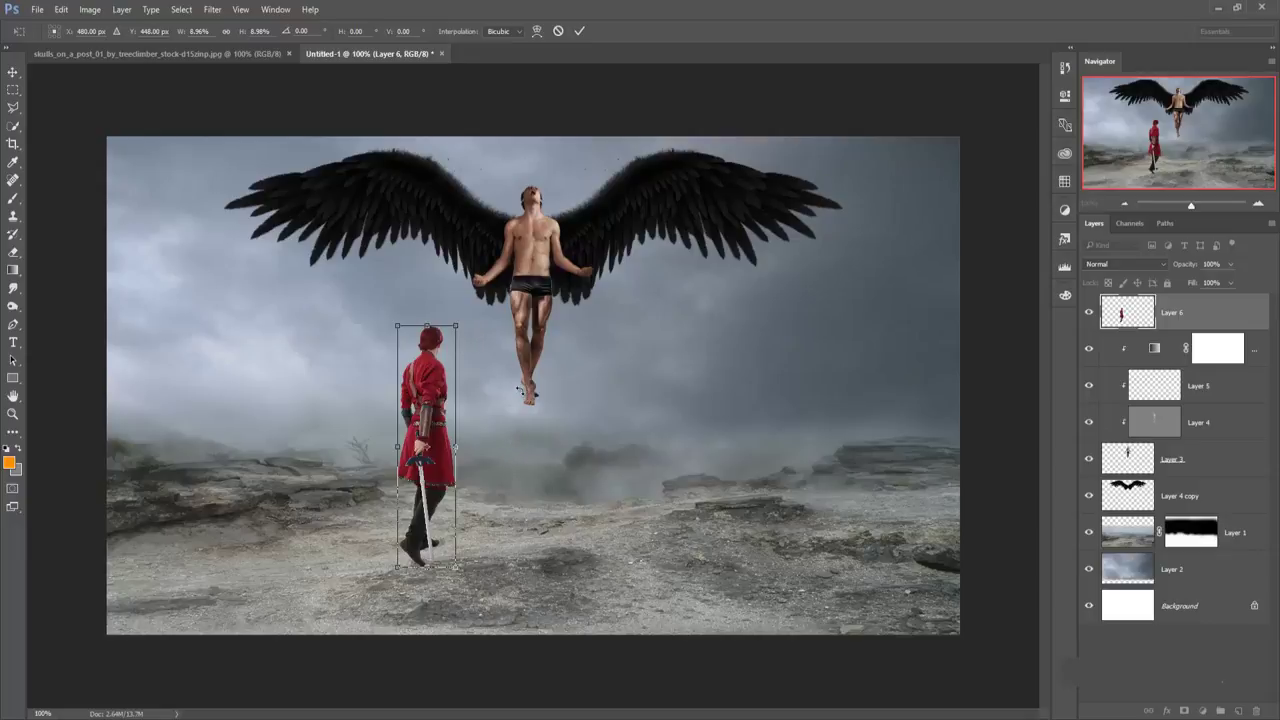
pyautogui.moveTo(456, 326); pyautogui.dragTo(454, 335)
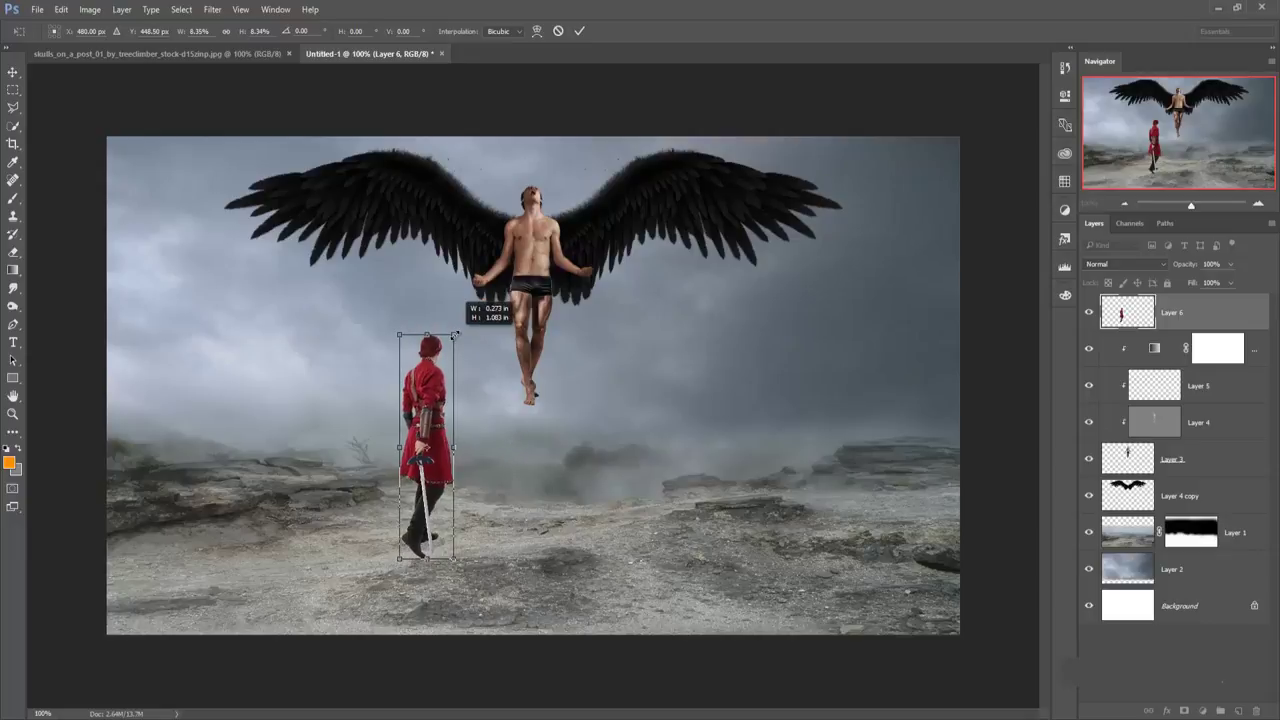
pyautogui.moveTo(434, 433); pyautogui.dragTo(440, 432)
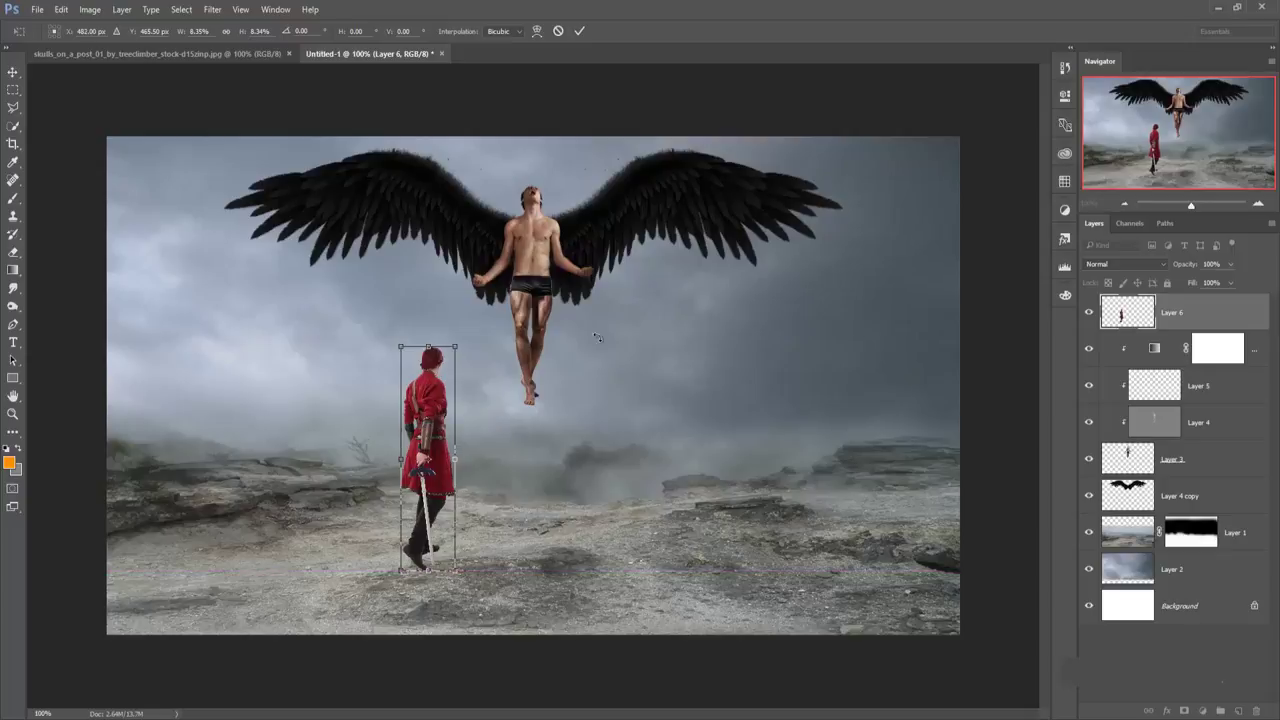
pyautogui.click(580, 31)
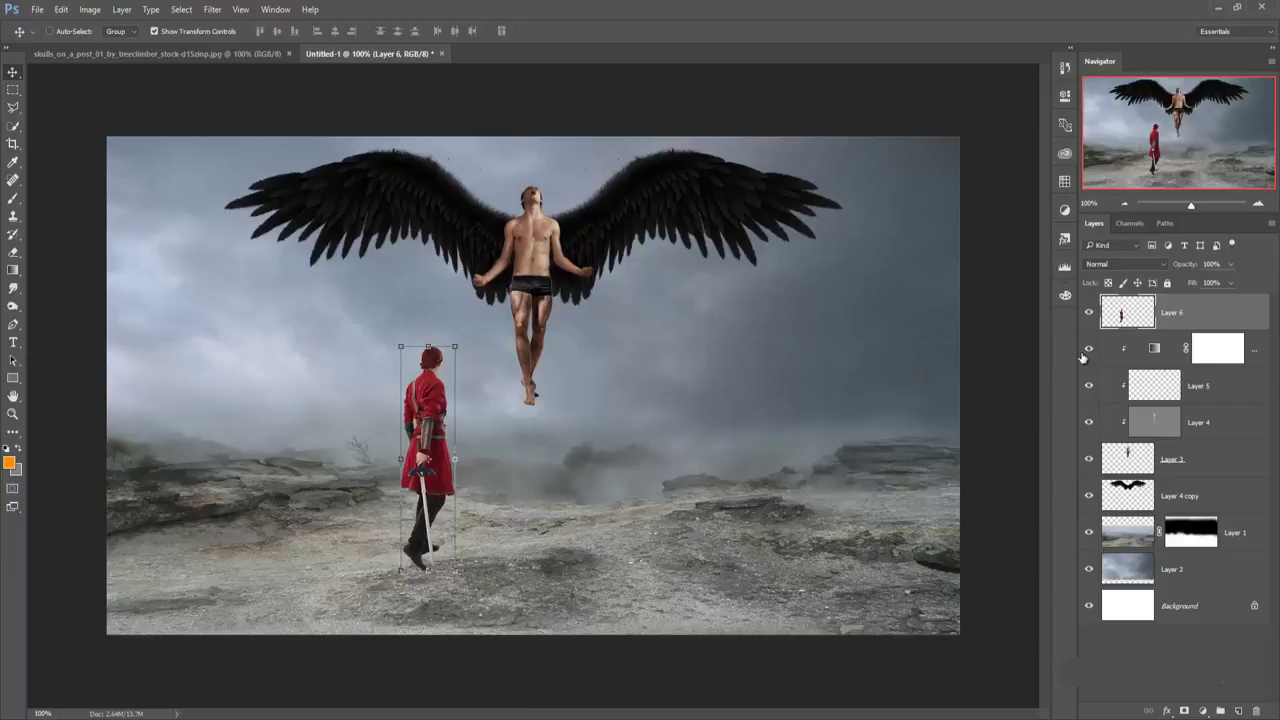
# Add a Layer 7 filled with 50% gray and clip it to the swordsman.
pyautogui.click(1240, 711)
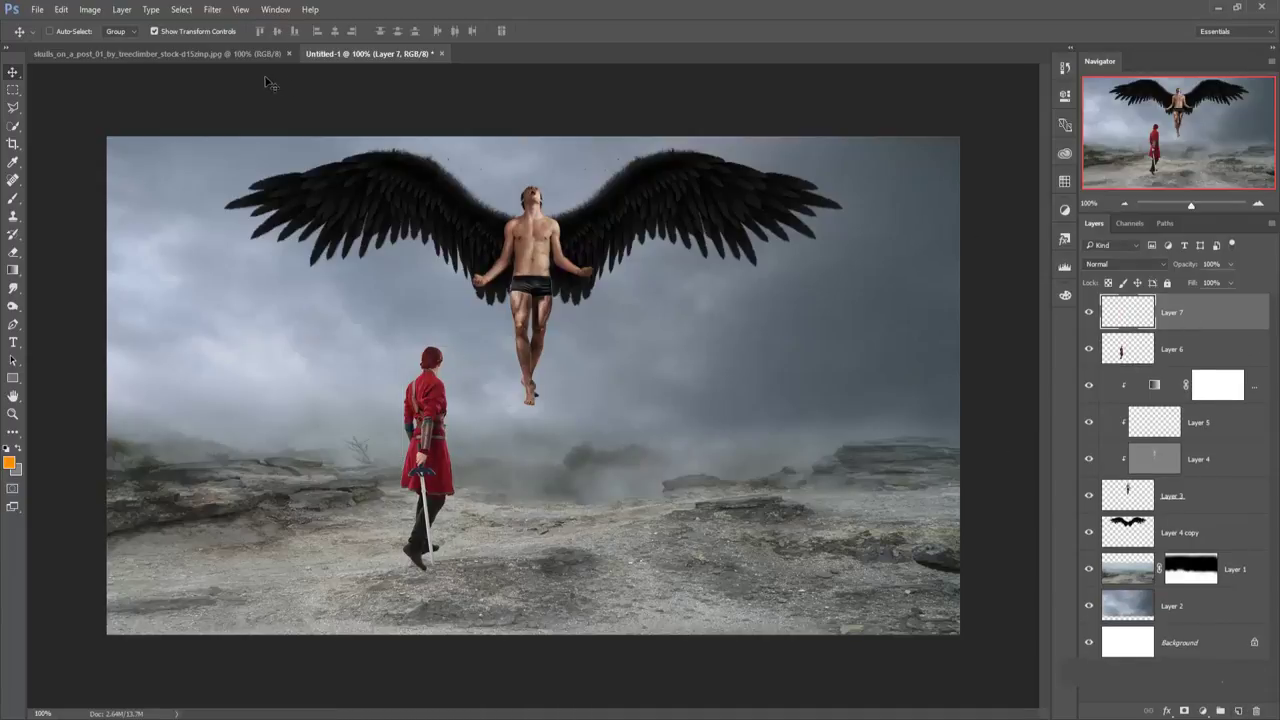
pyautogui.click(61, 9)
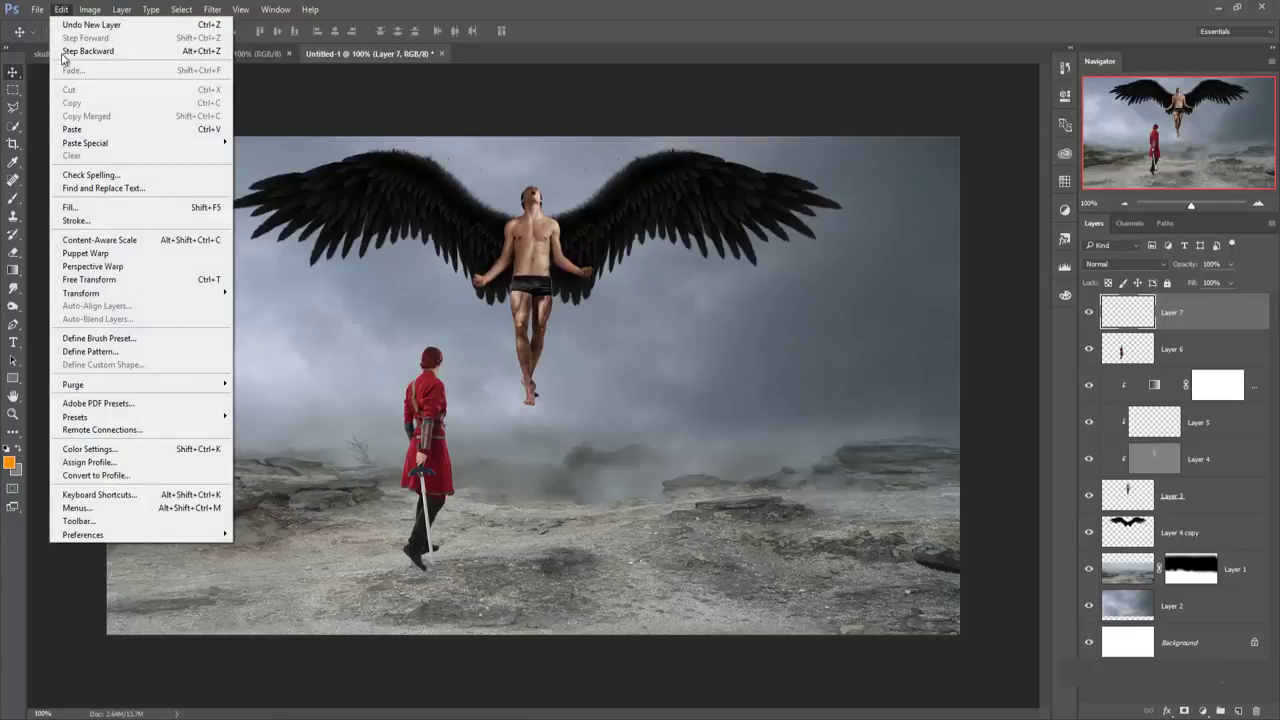
pyautogui.click(70, 207)
pyautogui.click(727, 215)
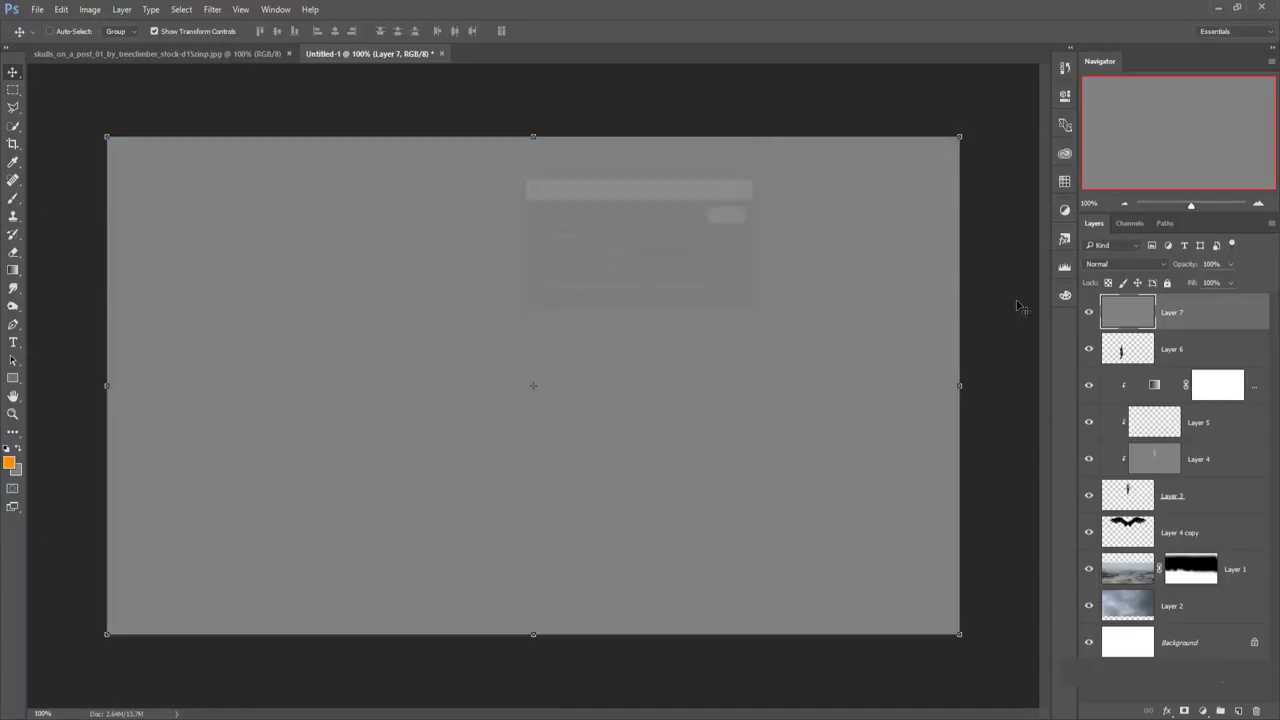
pyautogui.rightClick(1204, 315)
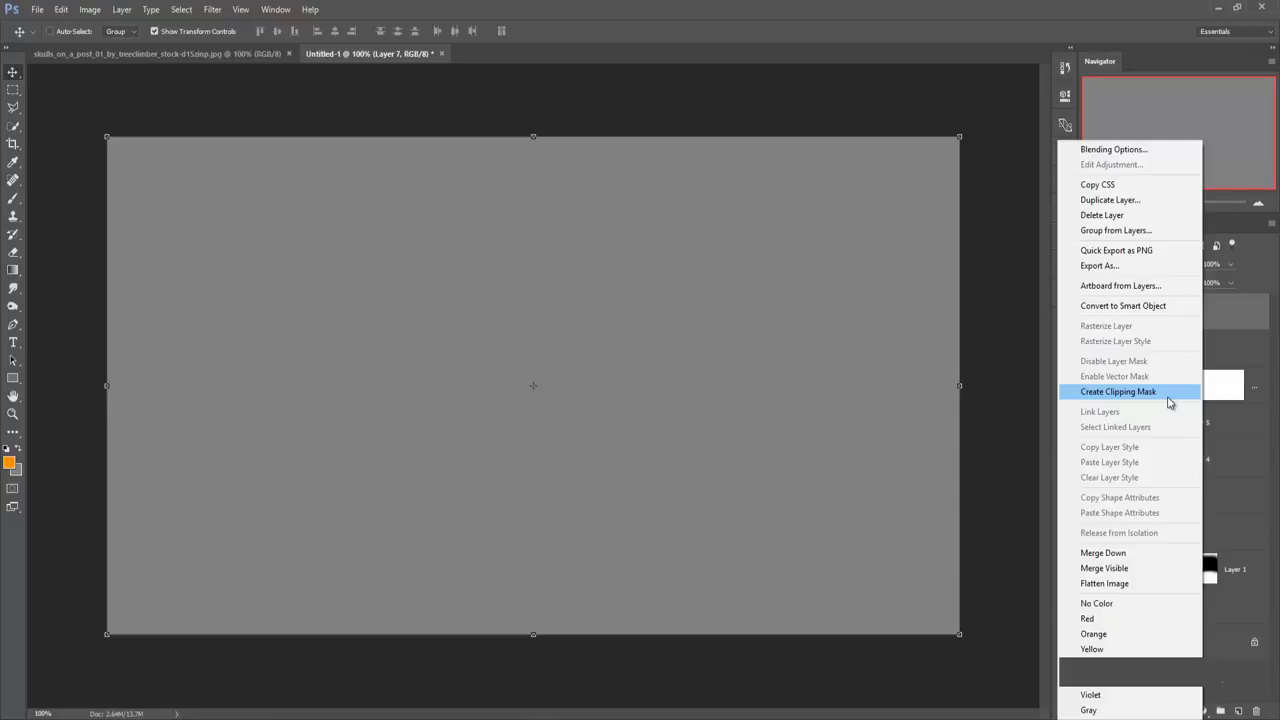
pyautogui.click(1169, 391)
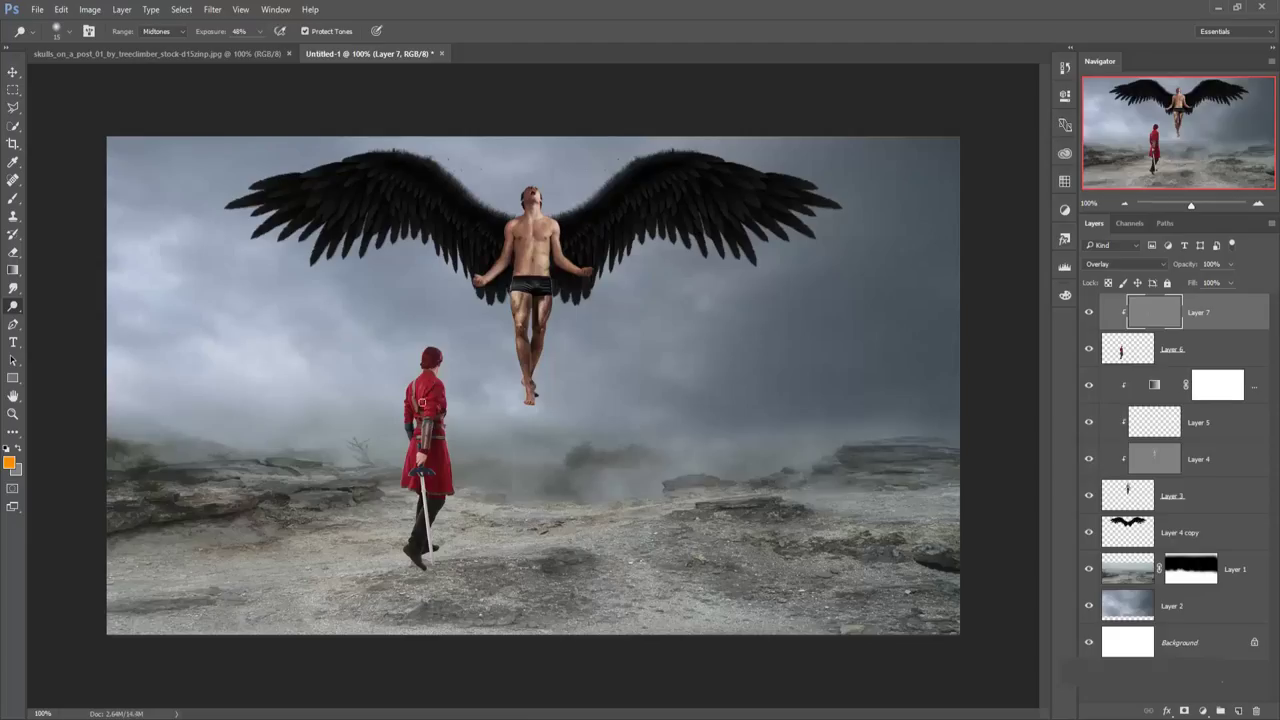
# Dodge highlights down the swordsman's red coat and sword blade on Layer 7.
pyautogui.moveTo(442, 414)
pyautogui.mouseDown()
pyautogui.moveTo(438, 474)
pyautogui.moveTo(435, 455)
pyautogui.moveTo(412, 464)
pyautogui.mouseUp()
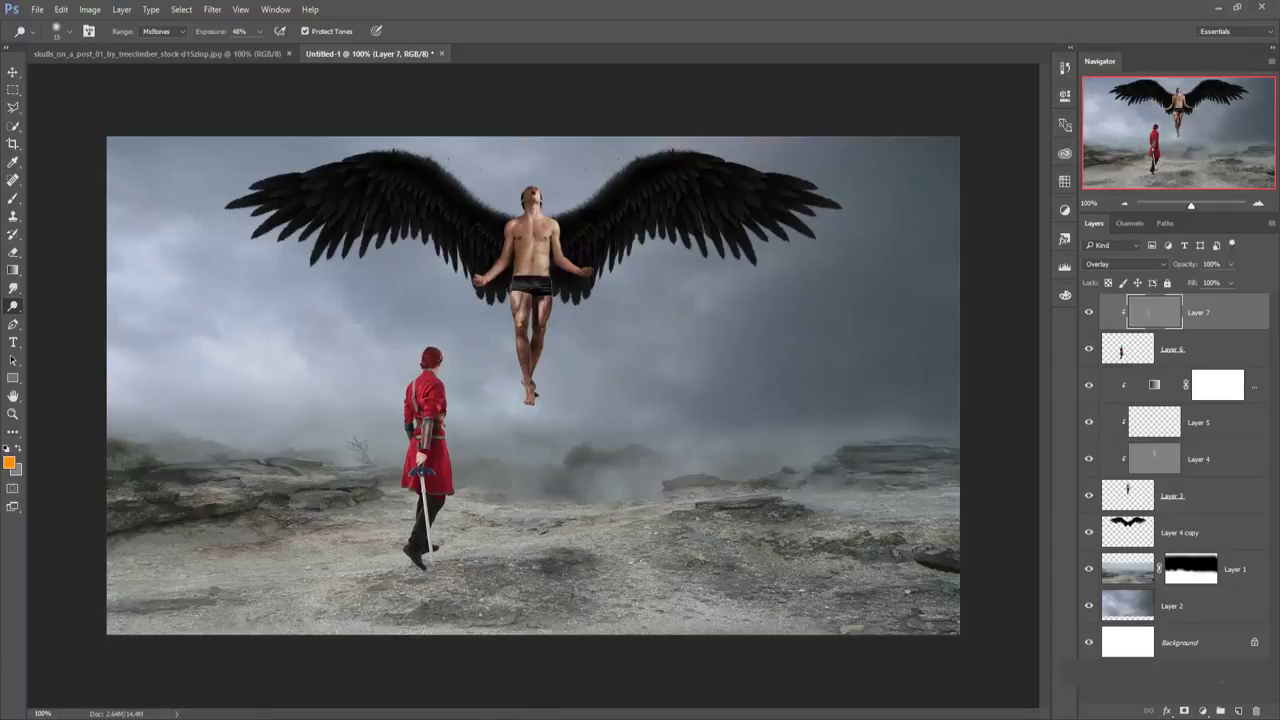
pyautogui.moveTo(422, 472); pyautogui.dragTo(428, 507)
pyautogui.click(13, 72)
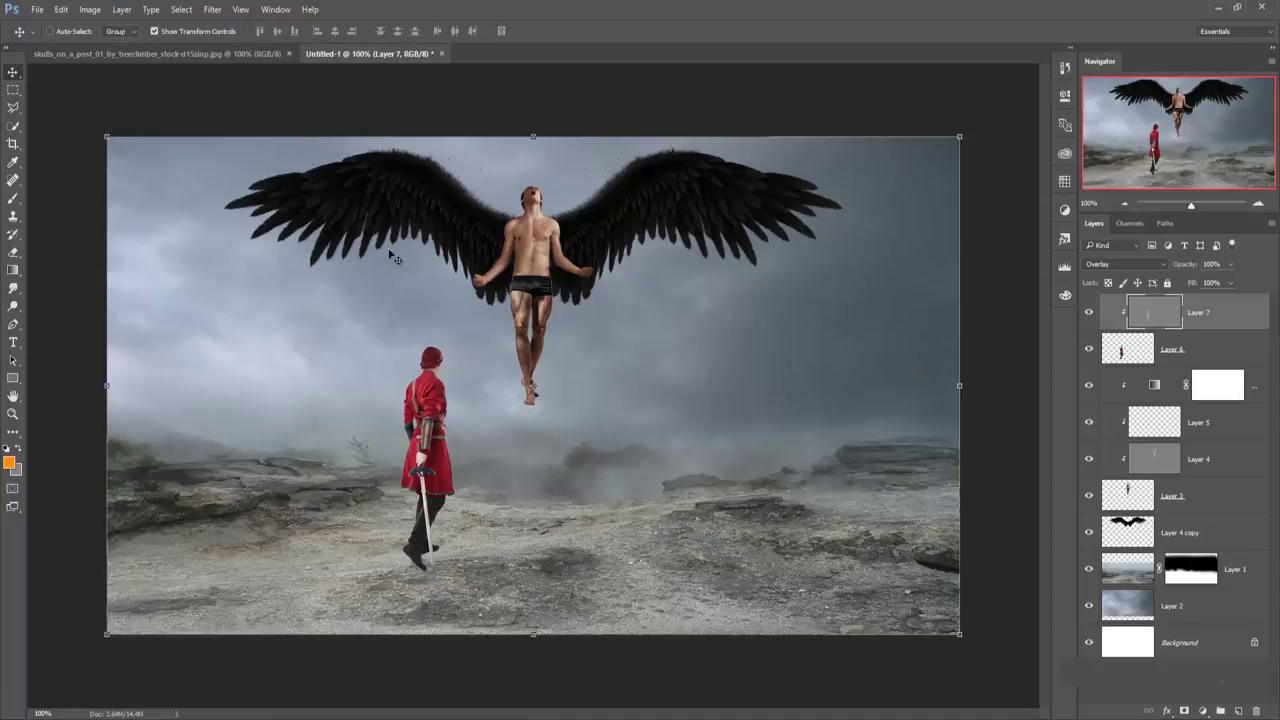
# Merge Gradient Map 1 through Layer 3 into one layer and add an empty Layer 8 above.
pyautogui.keyDown('shift'); pyautogui.click(1217, 346); pyautogui.keyUp('shift')
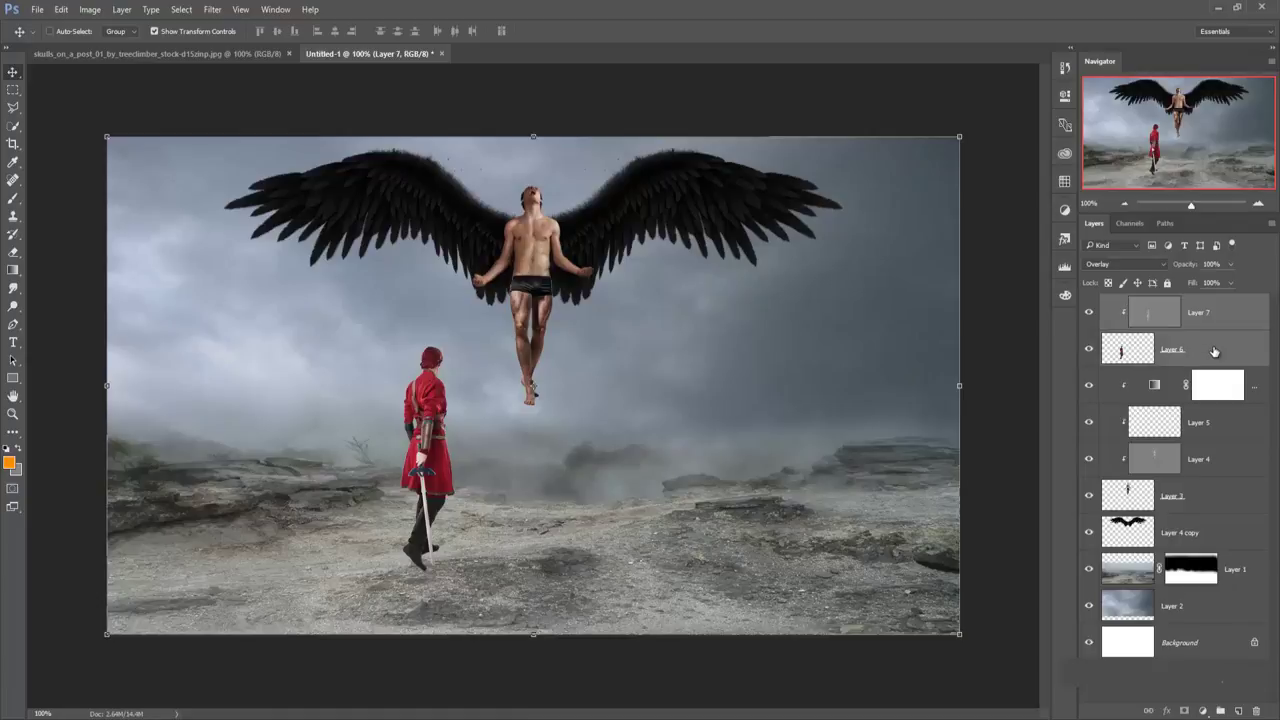
pyautogui.click(1224, 432)
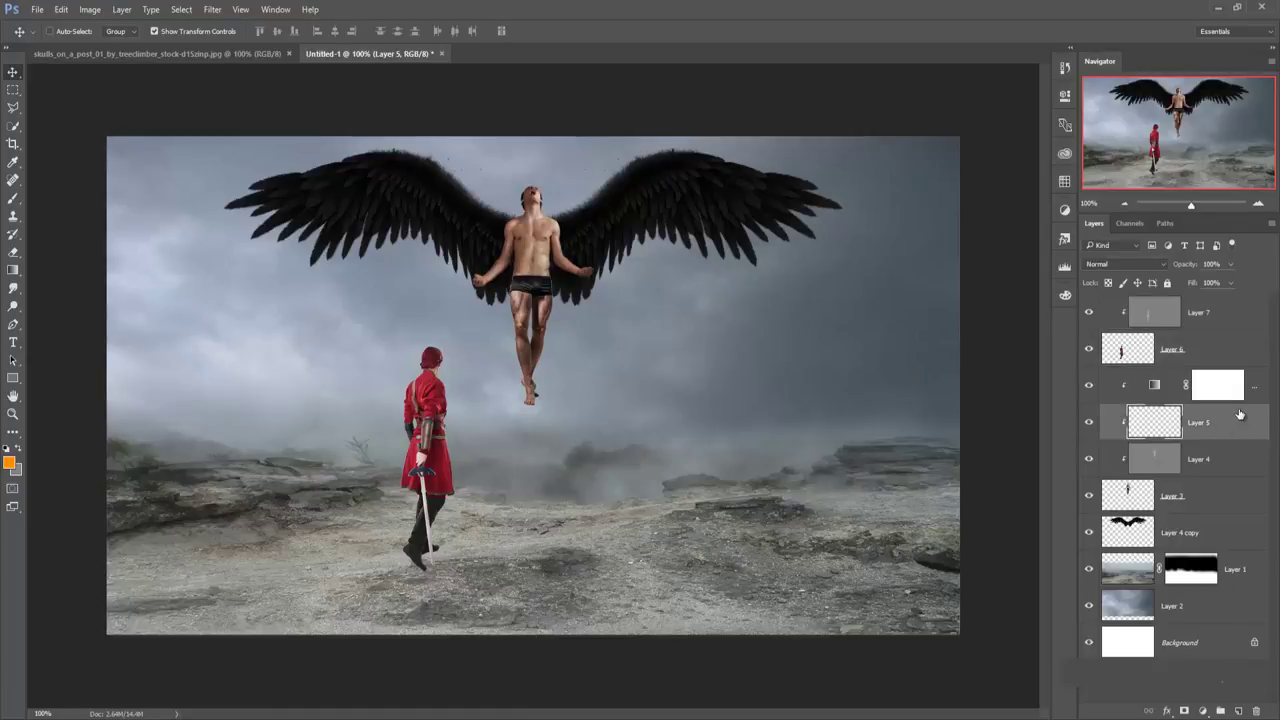
pyautogui.click(1253, 394)
pyautogui.keyDown('shift'); pyautogui.click(1218, 497); pyautogui.keyUp('shift')
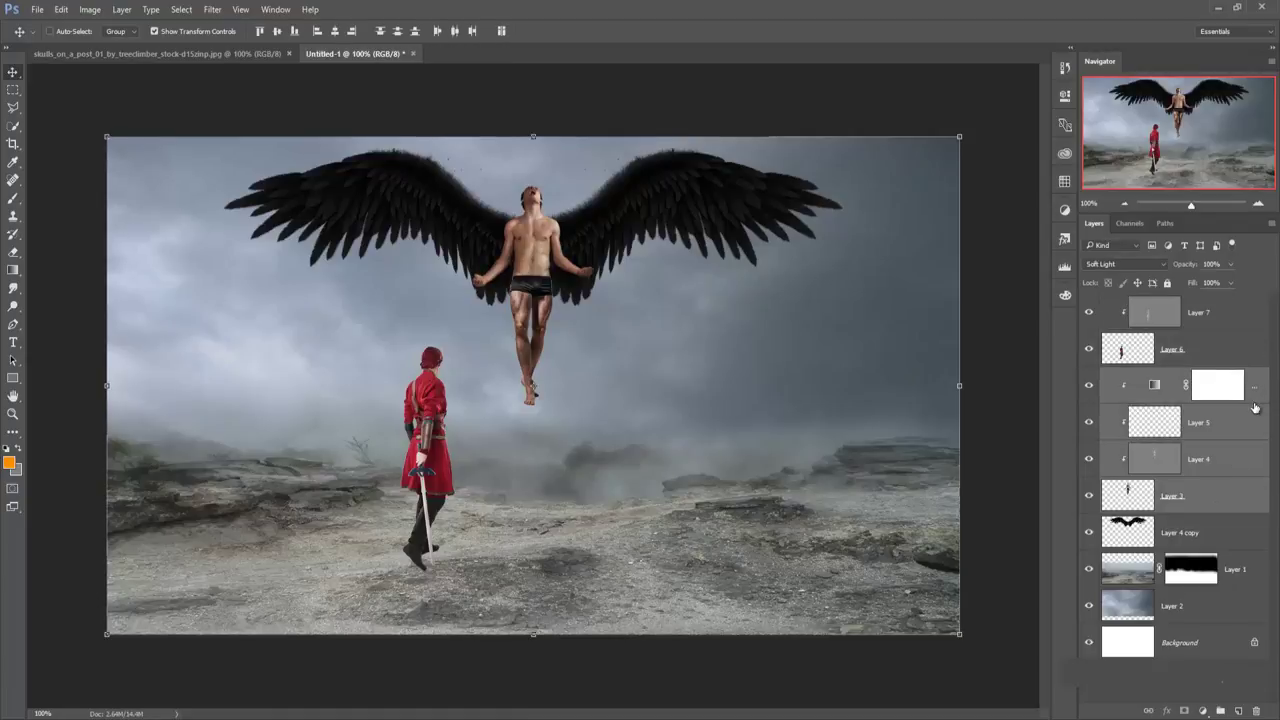
pyautogui.rightClick(1255, 386)
pyautogui.click(1150, 553)
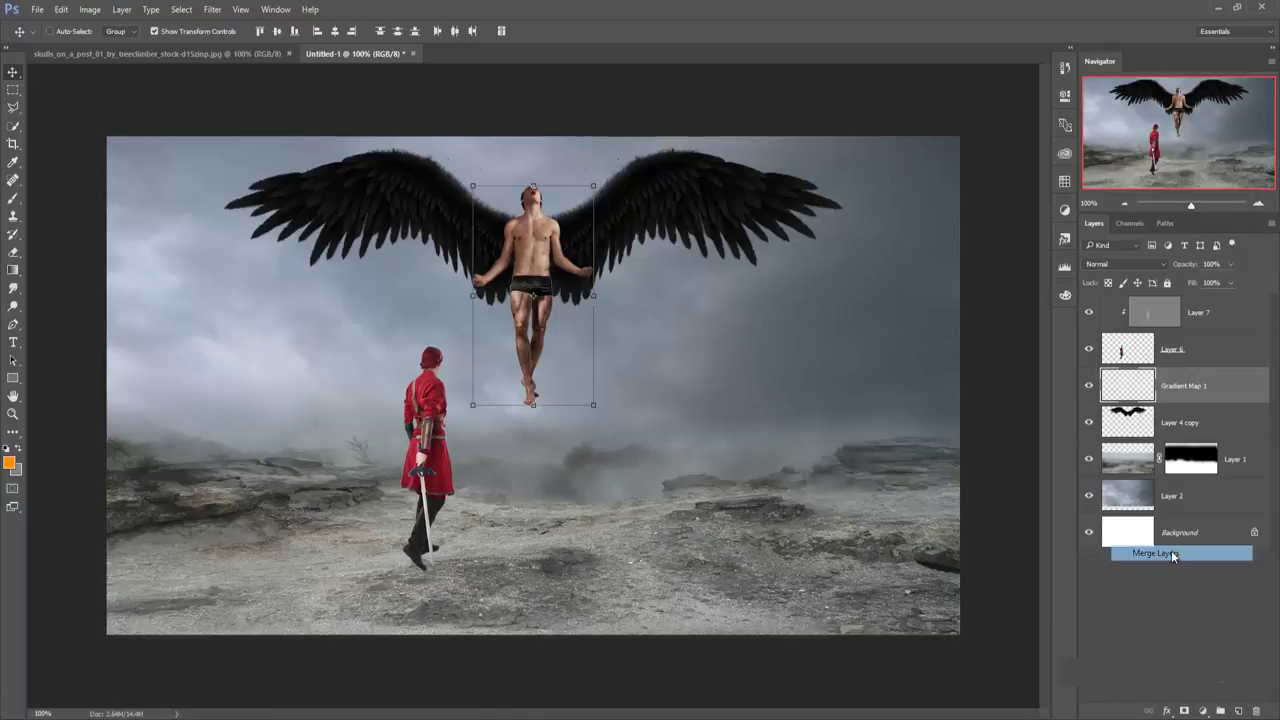
pyautogui.click(1238, 709)
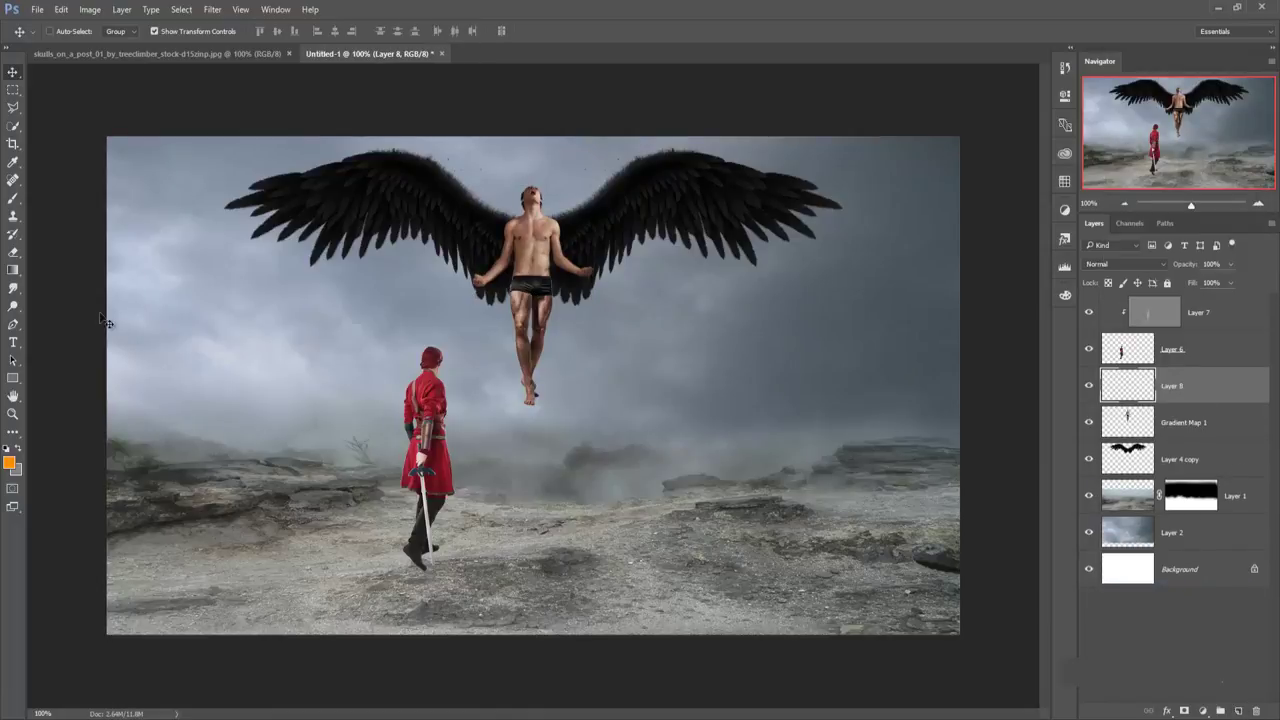
# Choose the 101 px brush preset and zoom to 200% with the full wings in view.
pyautogui.click(13, 200)
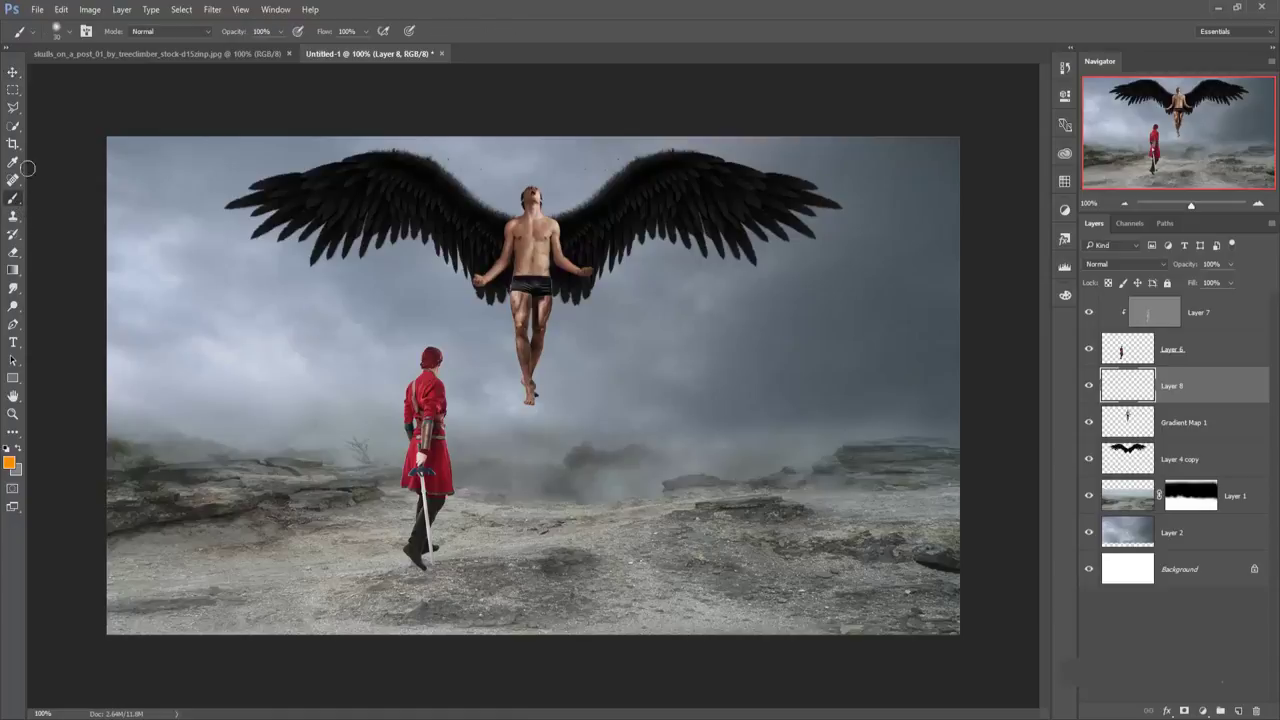
pyautogui.click(70, 31)
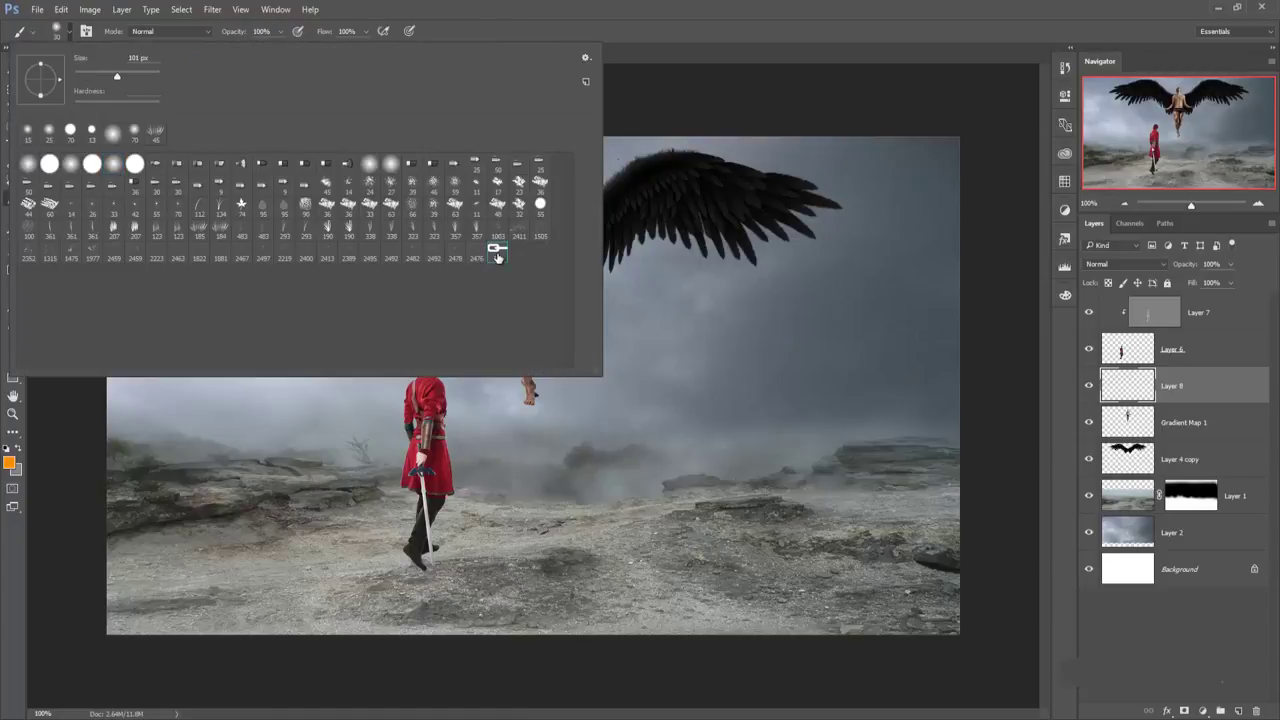
pyautogui.click(496, 248)
pyautogui.click(723, 12)
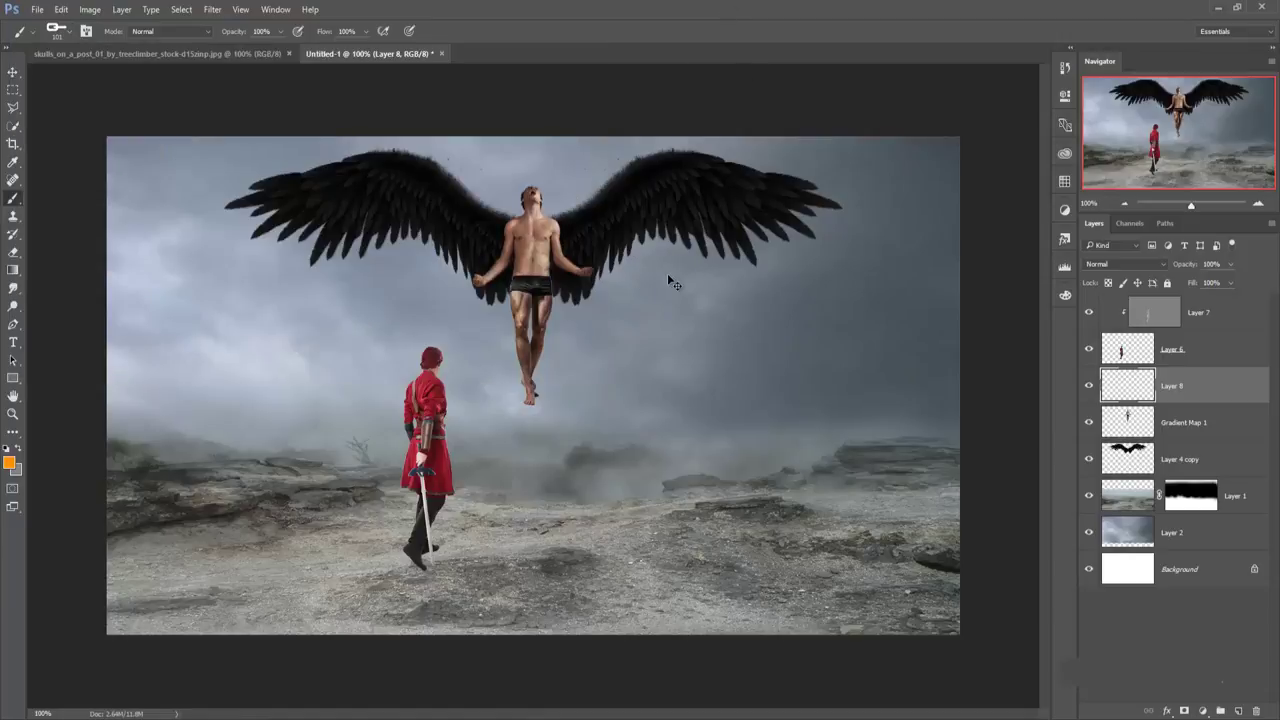
pyautogui.hotkey('ctrl', '+')
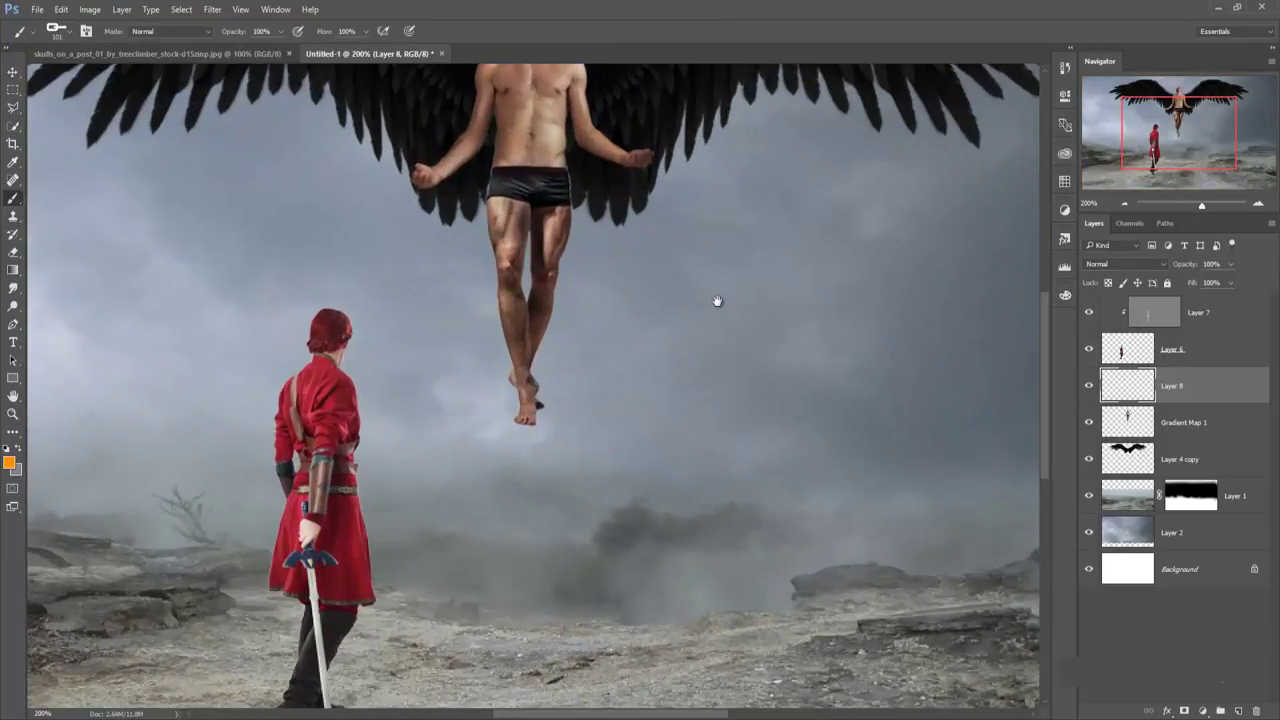
pyautogui.moveTo(714, 300); pyautogui.dragTo(634, 466)
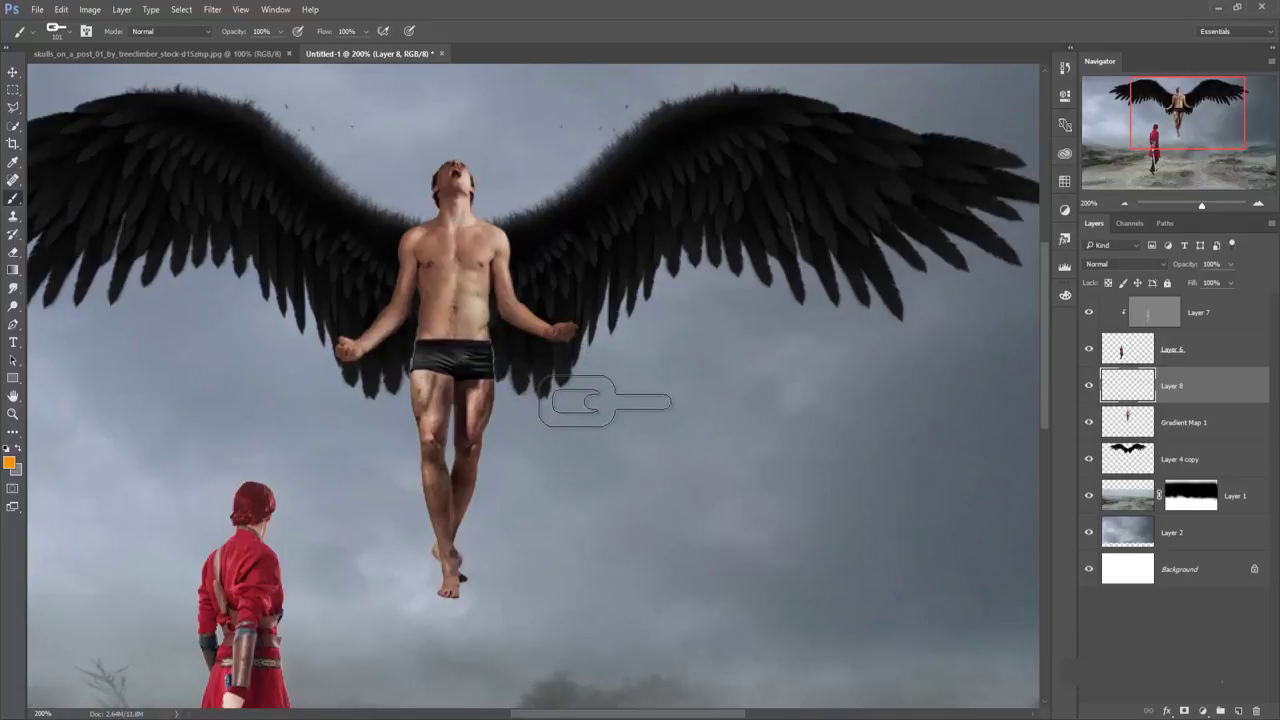
# Shrink the brush to about 35 px, rotate its tip diagonally, and test-stamp the right wrist.
pyautogui.press('[')
pyautogui.press('[')
pyautogui.press('[')
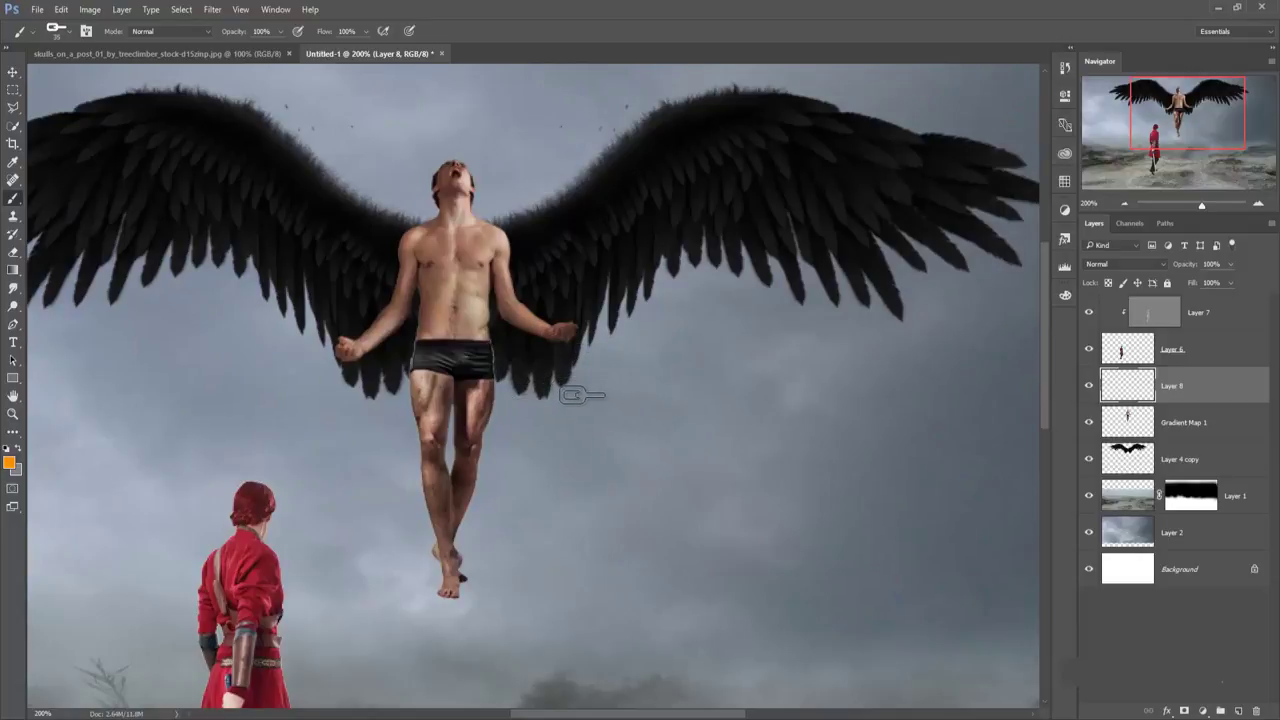
pyautogui.rightClick(584, 390)
pyautogui.moveTo(636, 428); pyautogui.dragTo(632, 437)
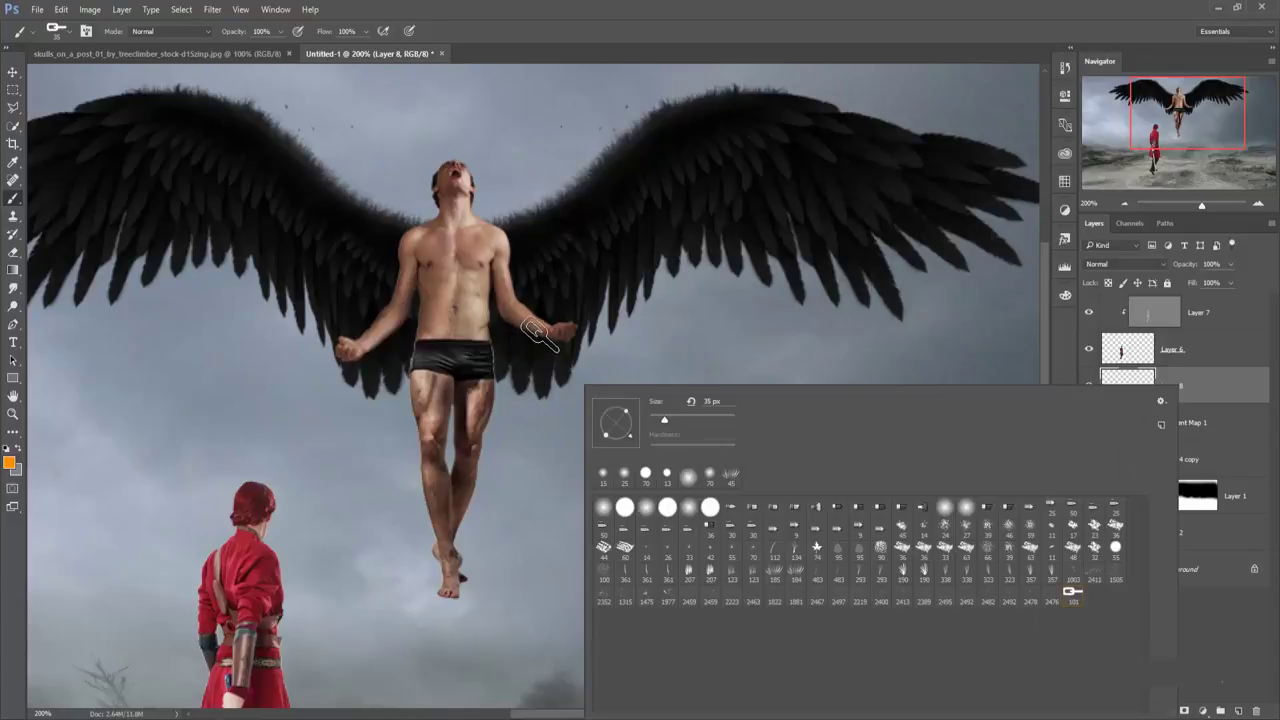
pyautogui.moveTo(630, 440); pyautogui.dragTo(625, 439)
pyautogui.click(540, 330)
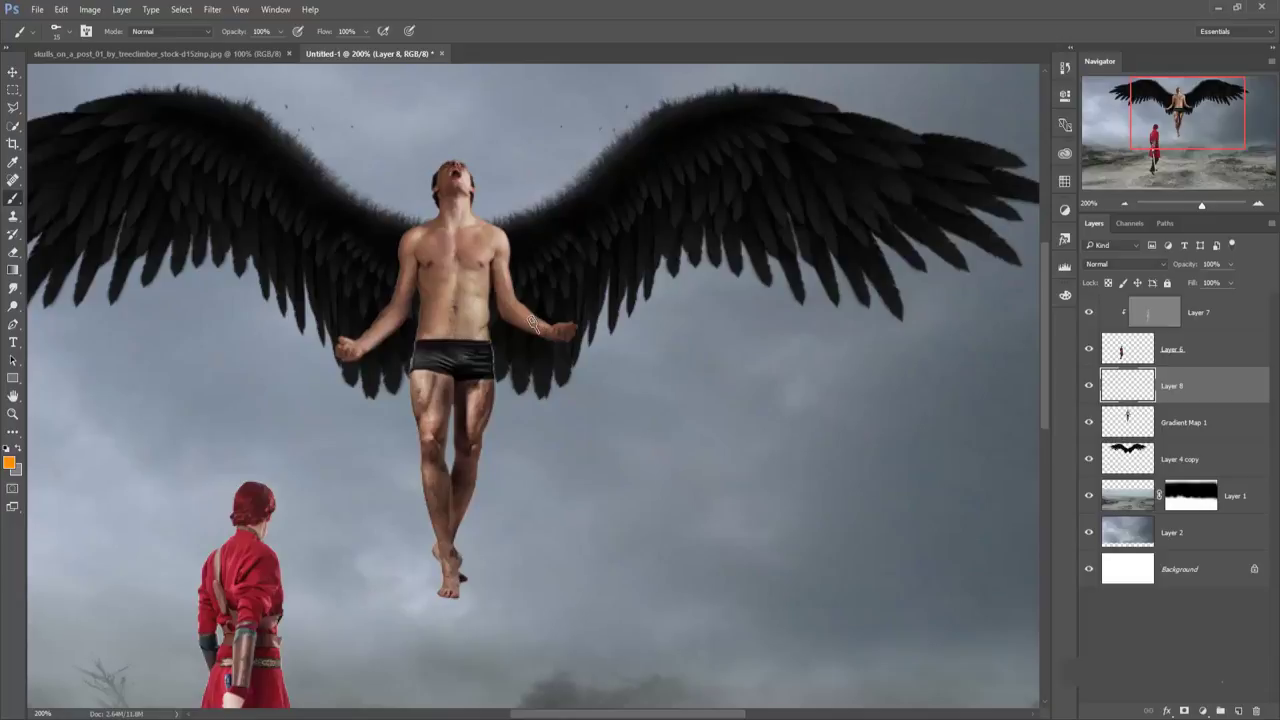
pyautogui.rightClick(529, 327)
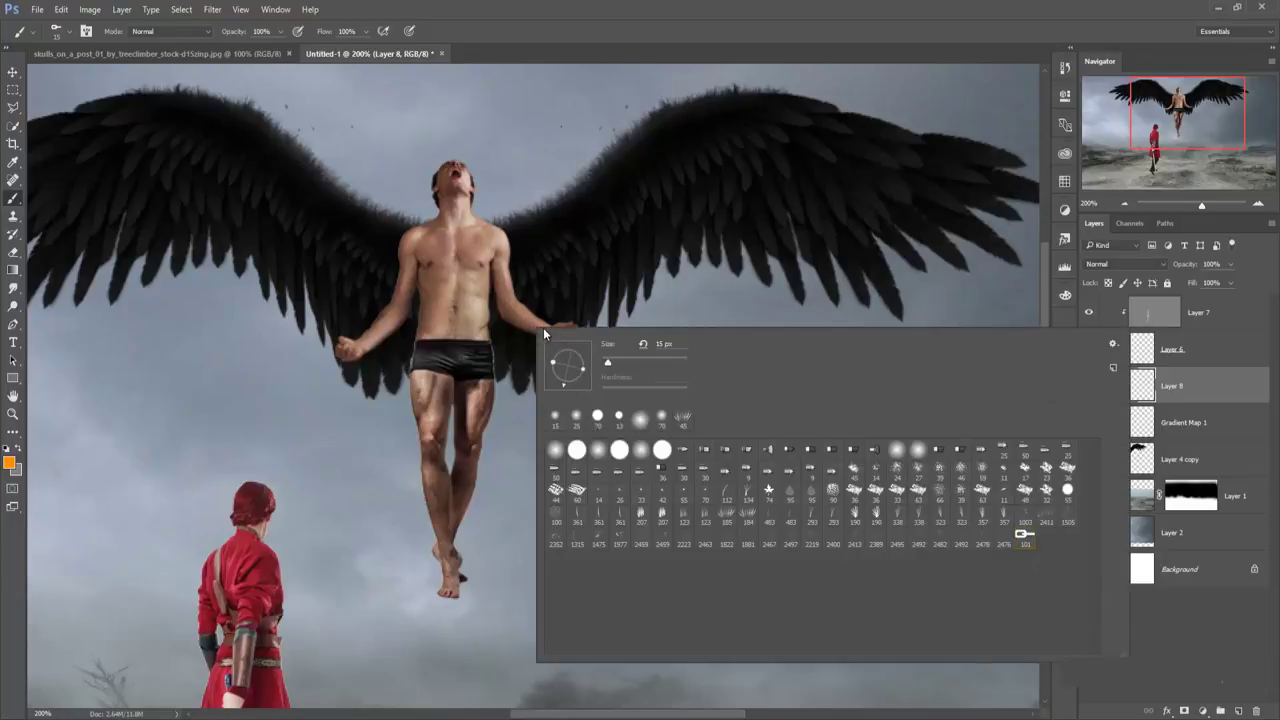
pyautogui.click(534, 321)
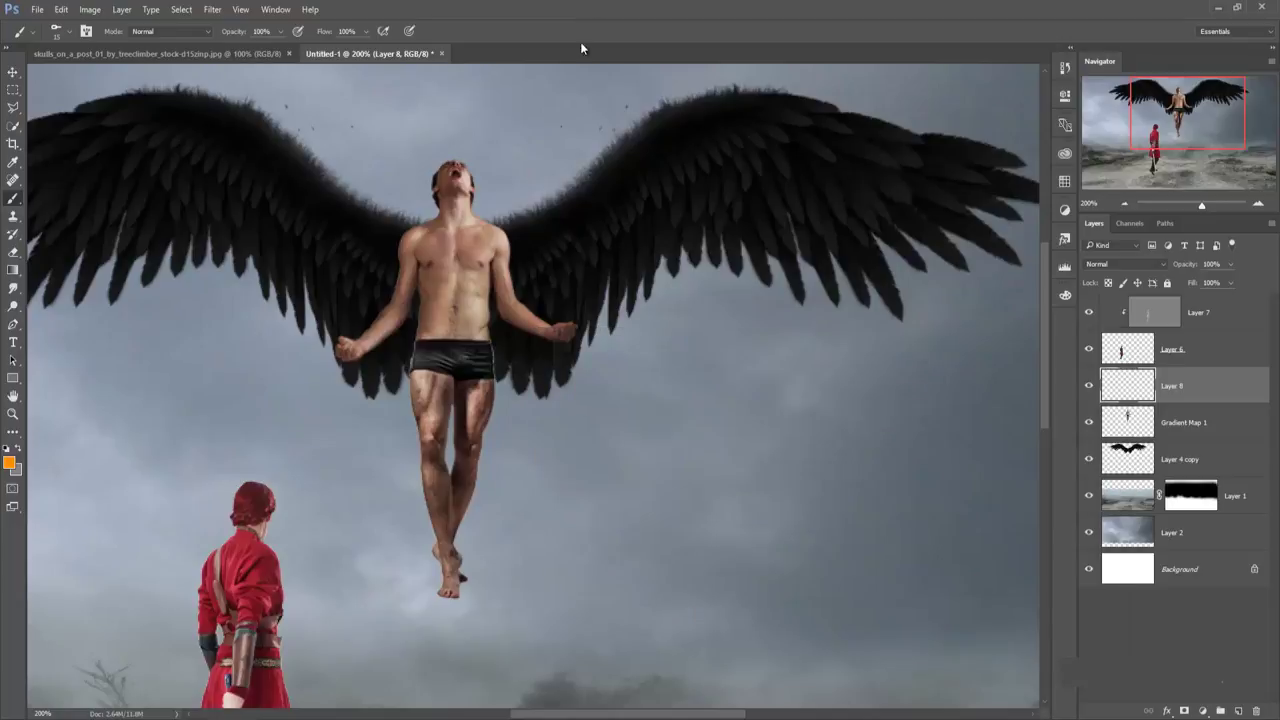
pyautogui.click(533, 322)
pyautogui.hotkey('ctrl', 'z')
# Set the foreground colour to black and stamp a dark shackle link on the right wrist.
pyautogui.click(10, 463)
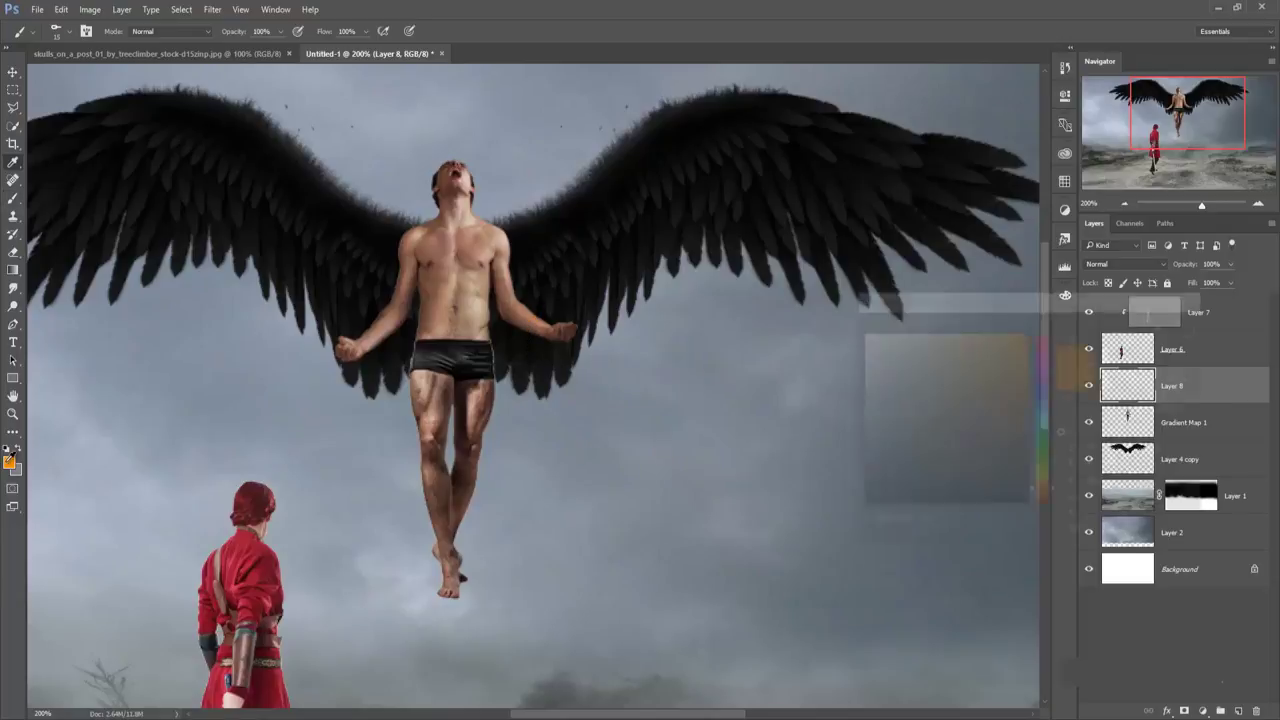
pyautogui.click(860, 506)
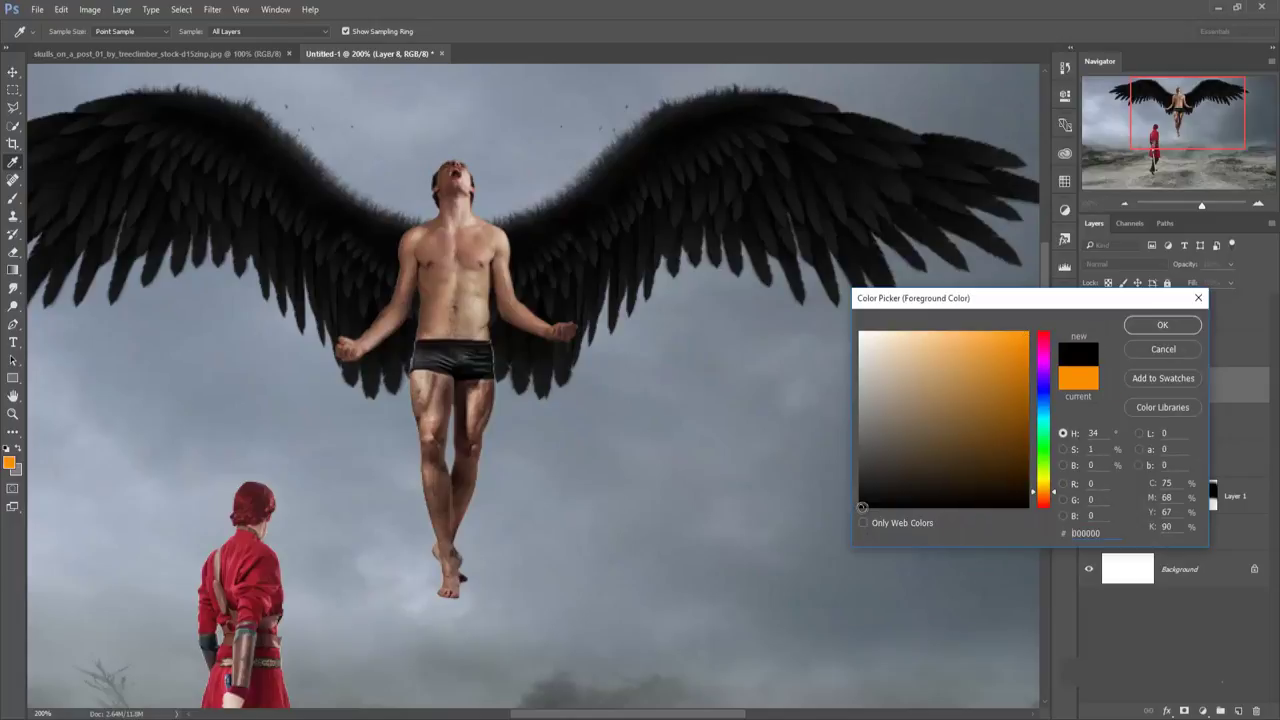
pyautogui.click(1140, 326)
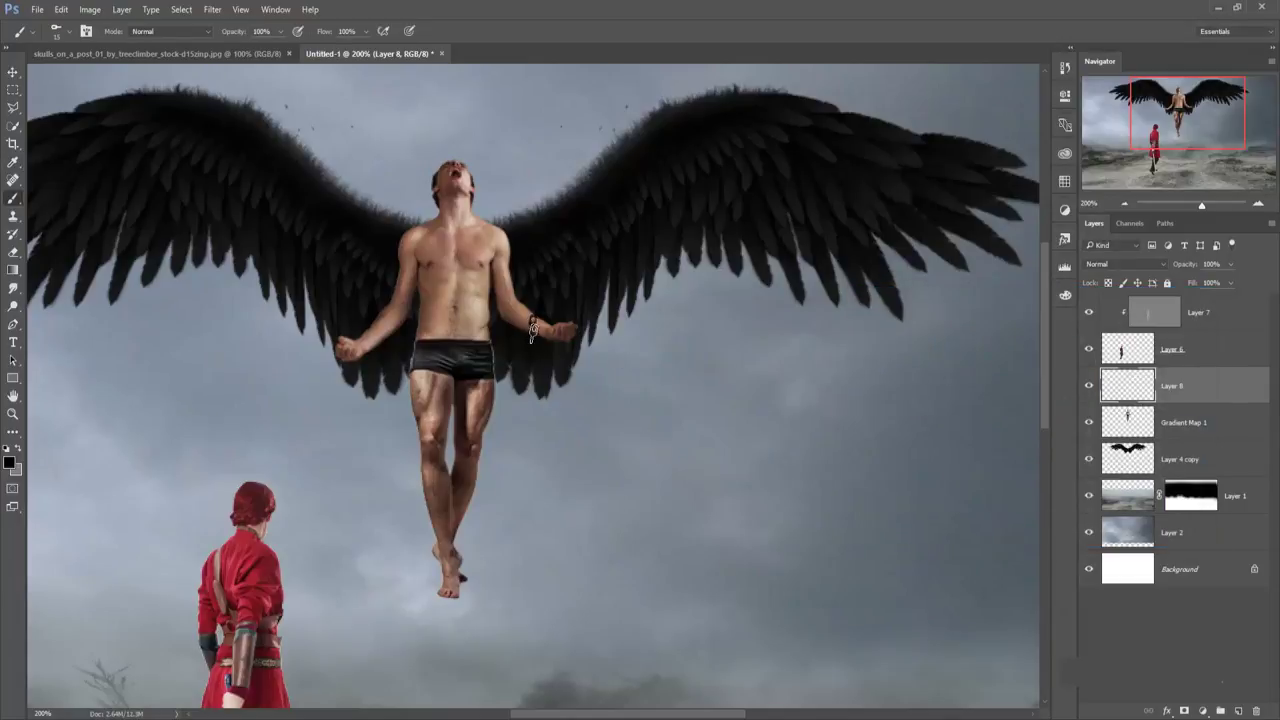
pyautogui.click(547, 337)
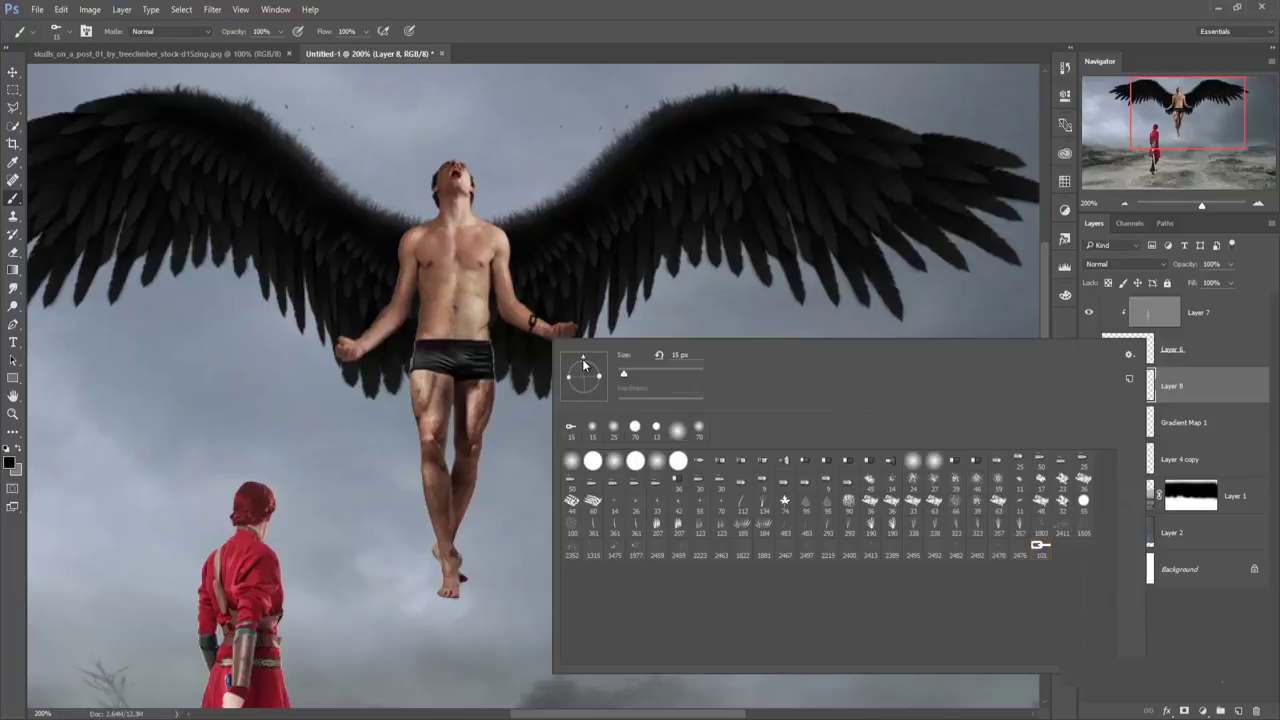
# Rotate the brush tip, paint a chain hanging from the hand, and zoom out to 100%.
pyautogui.click(537, 328)
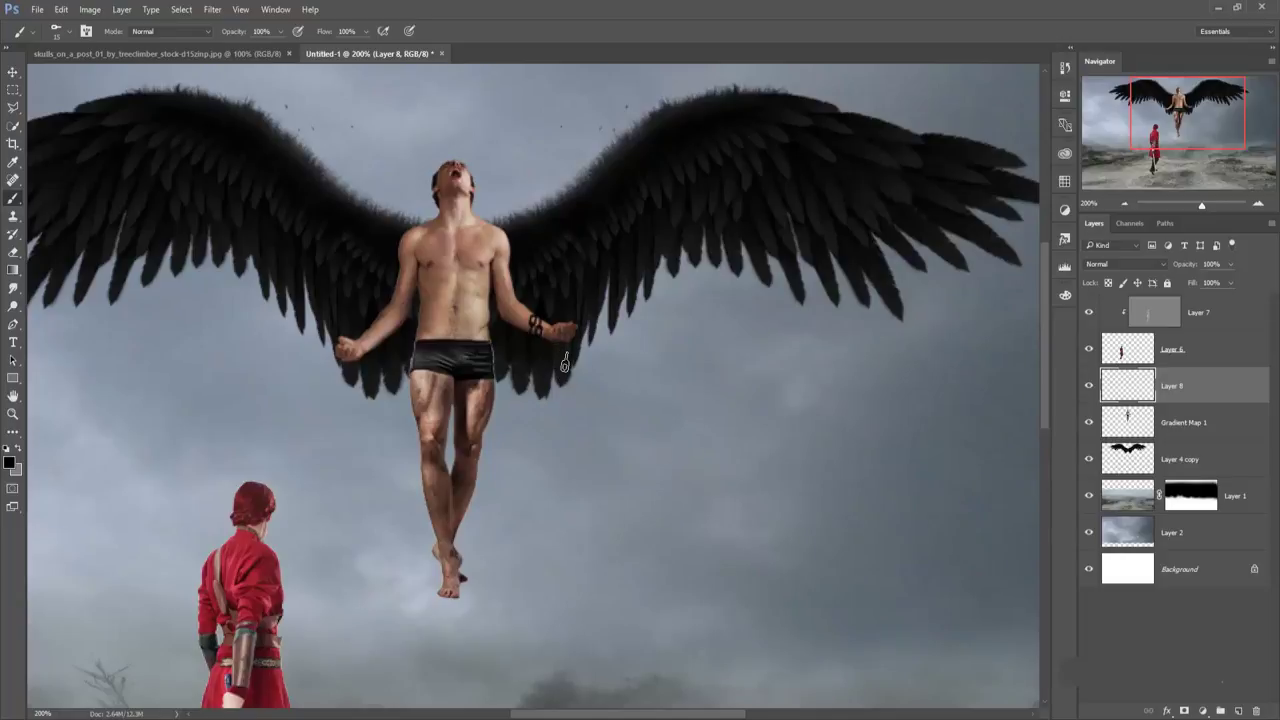
pyautogui.rightClick(545, 380)
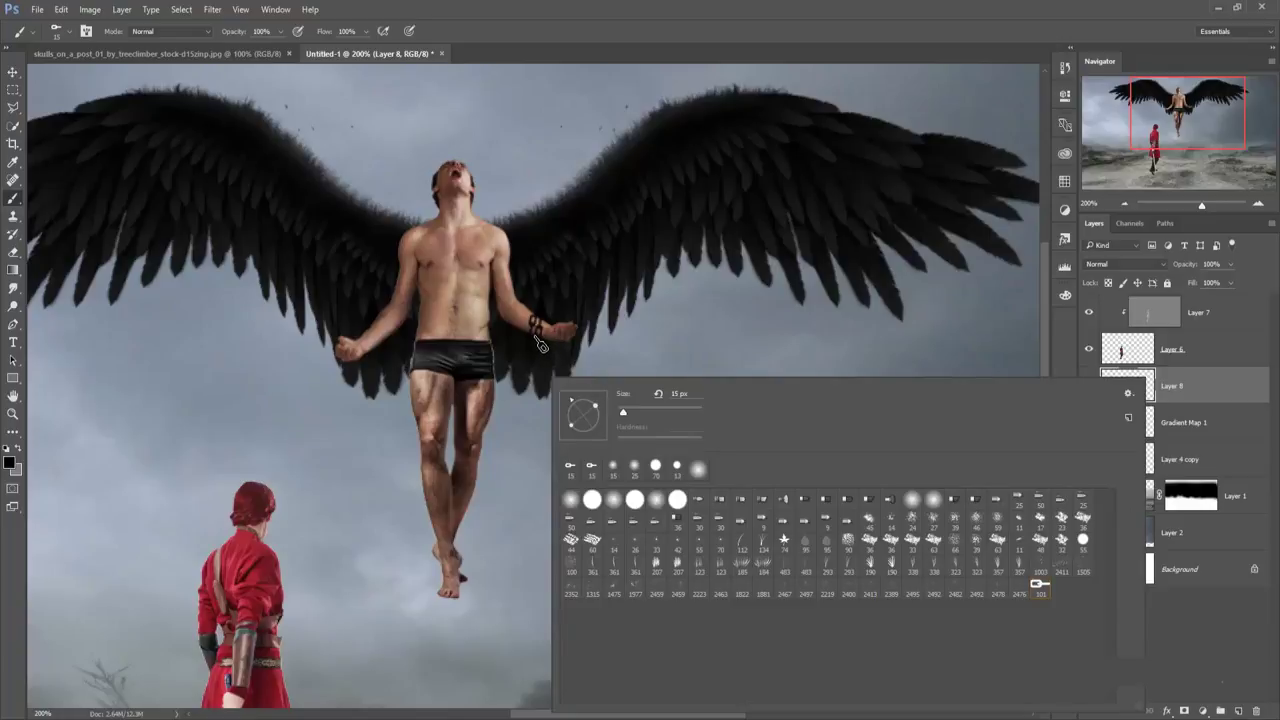
pyautogui.click(540, 344)
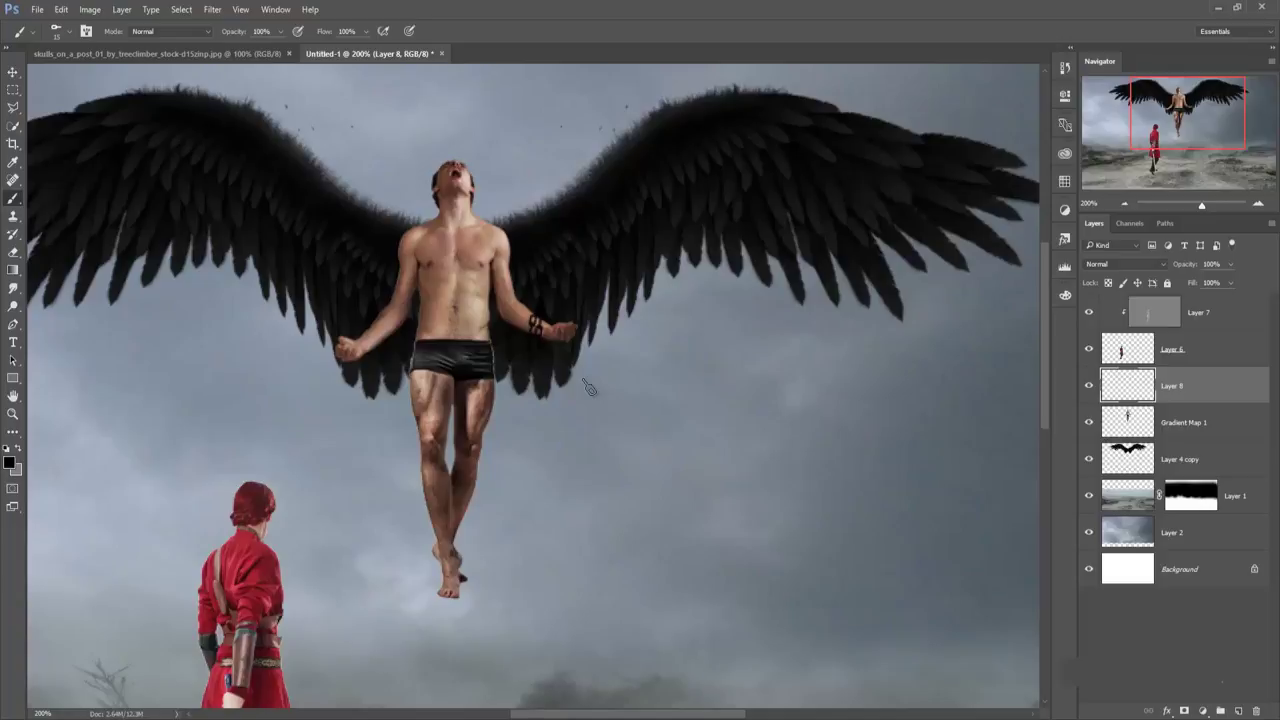
pyautogui.click(590, 388)
pyautogui.hotkey('ctrl', '-')
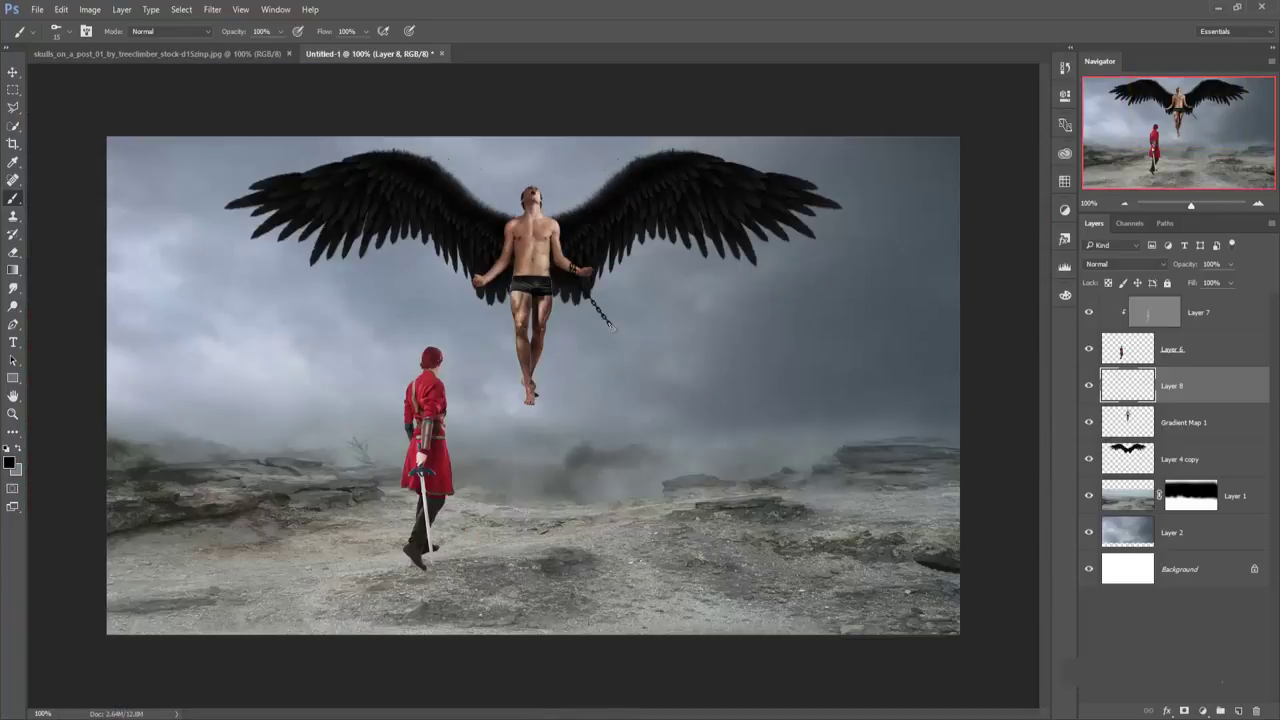
# Rotate the chain brush tip to follow the chain's direction and zoom in.
pyautogui.rightClick(621, 342)
pyautogui.moveTo(648, 366); pyautogui.dragTo(652, 378)
pyautogui.press('Return')
pyautogui.scroll(1, 660, 375)
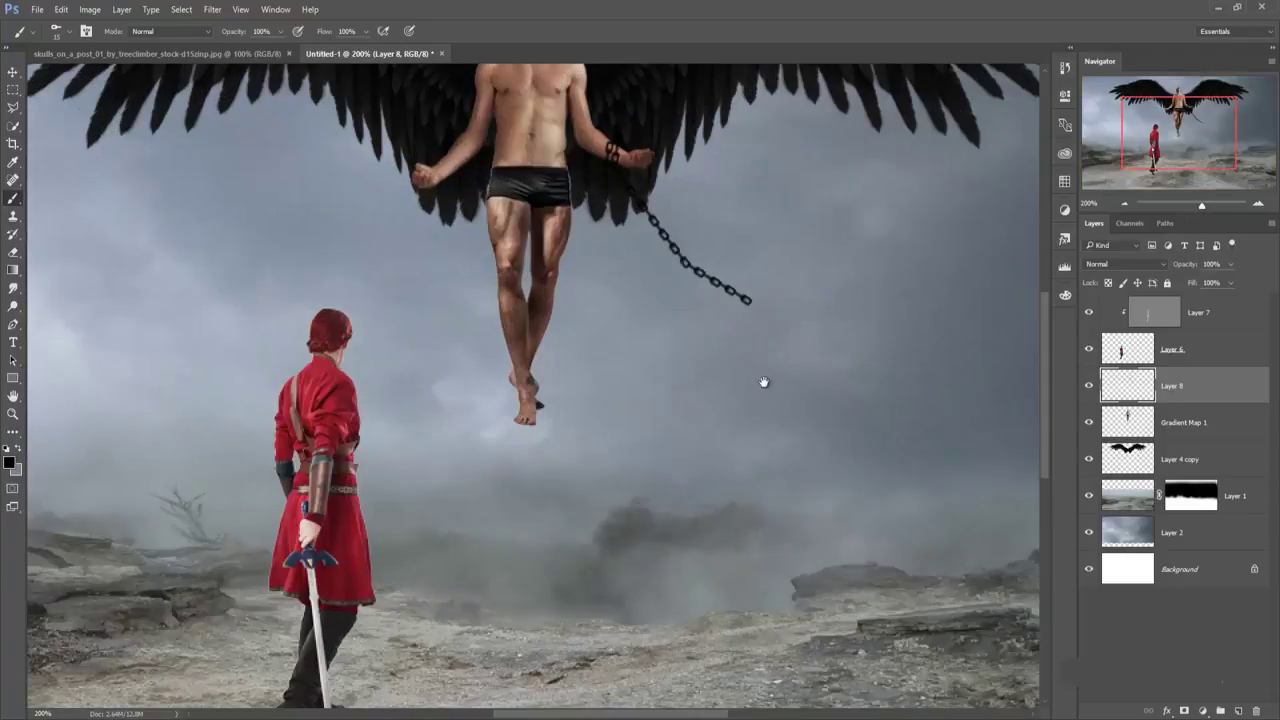
pyautogui.scroll(1, 763, 380)
# Paint 20 px chain links down to the rocks and move Layer 8 below Layer 1.
pyautogui.press(']')
pyautogui.moveTo(546, 341); pyautogui.dragTo(765, 488)
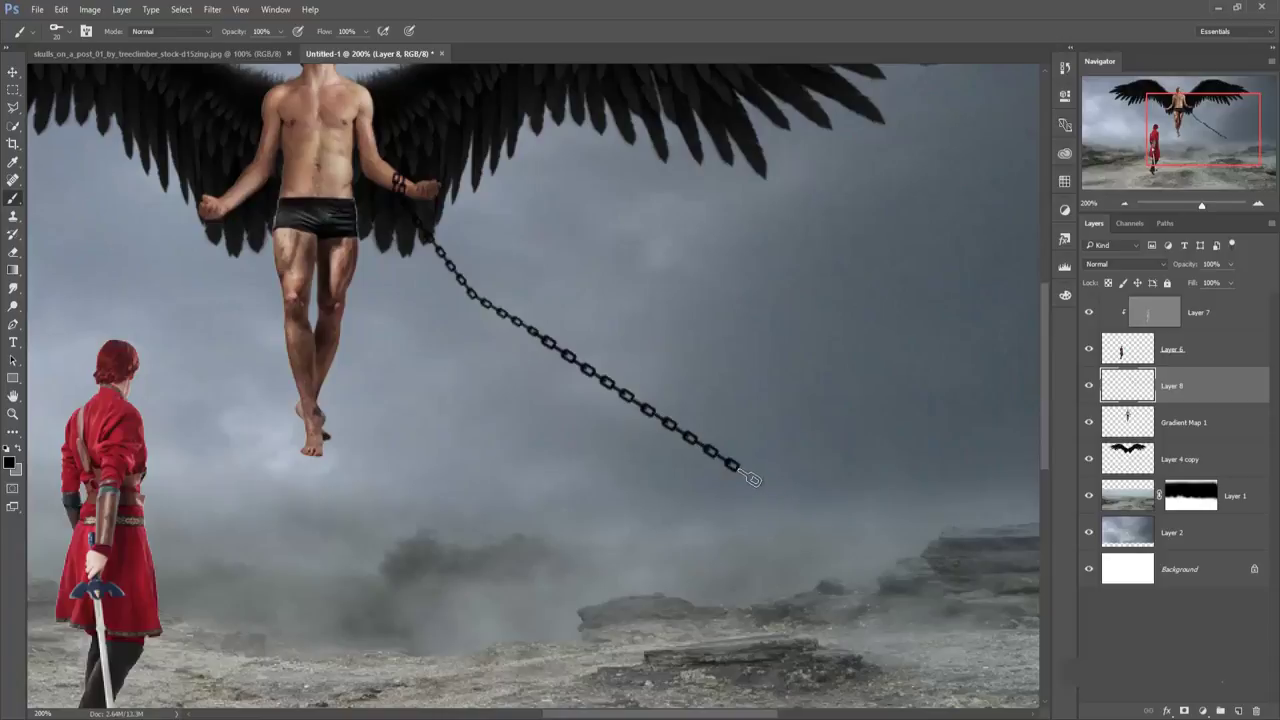
pyautogui.moveTo(765, 488); pyautogui.dragTo(890, 574)
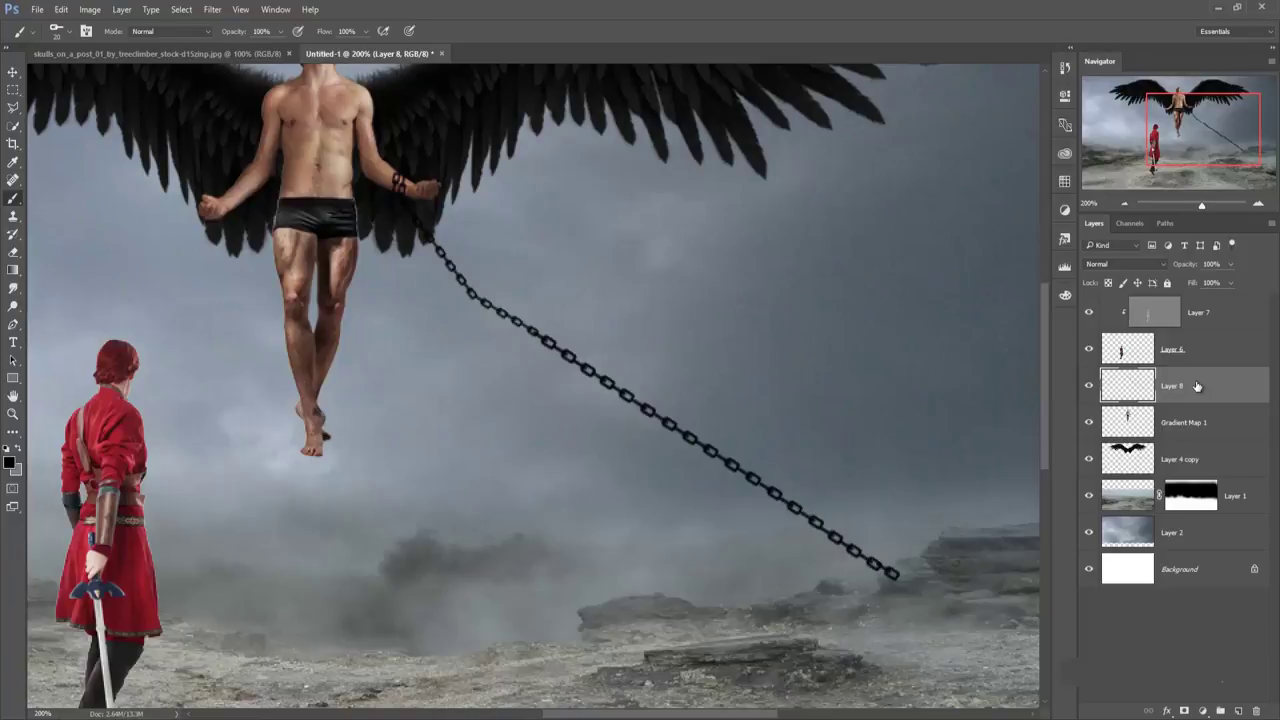
pyautogui.moveTo(1199, 387); pyautogui.dragTo(1205, 503)
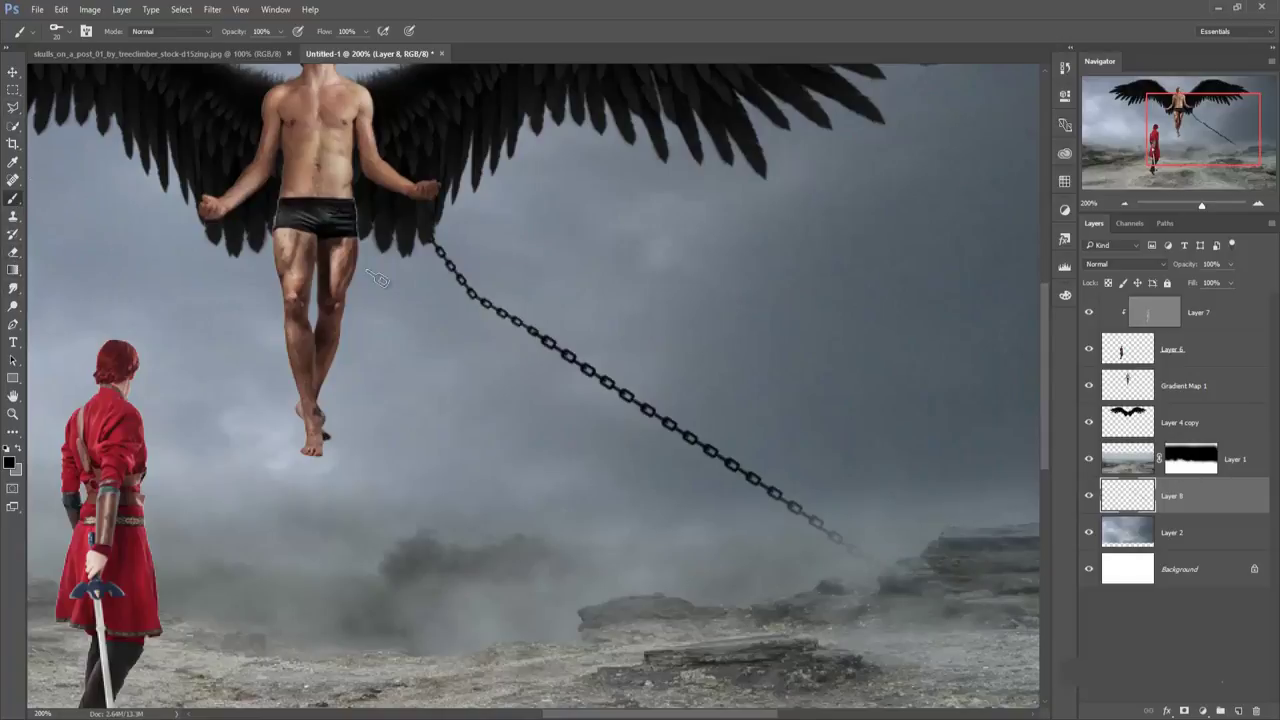
# Erase a section of the chain near the wrist and set the chain brush to 15 px.
pyautogui.click(13, 251)
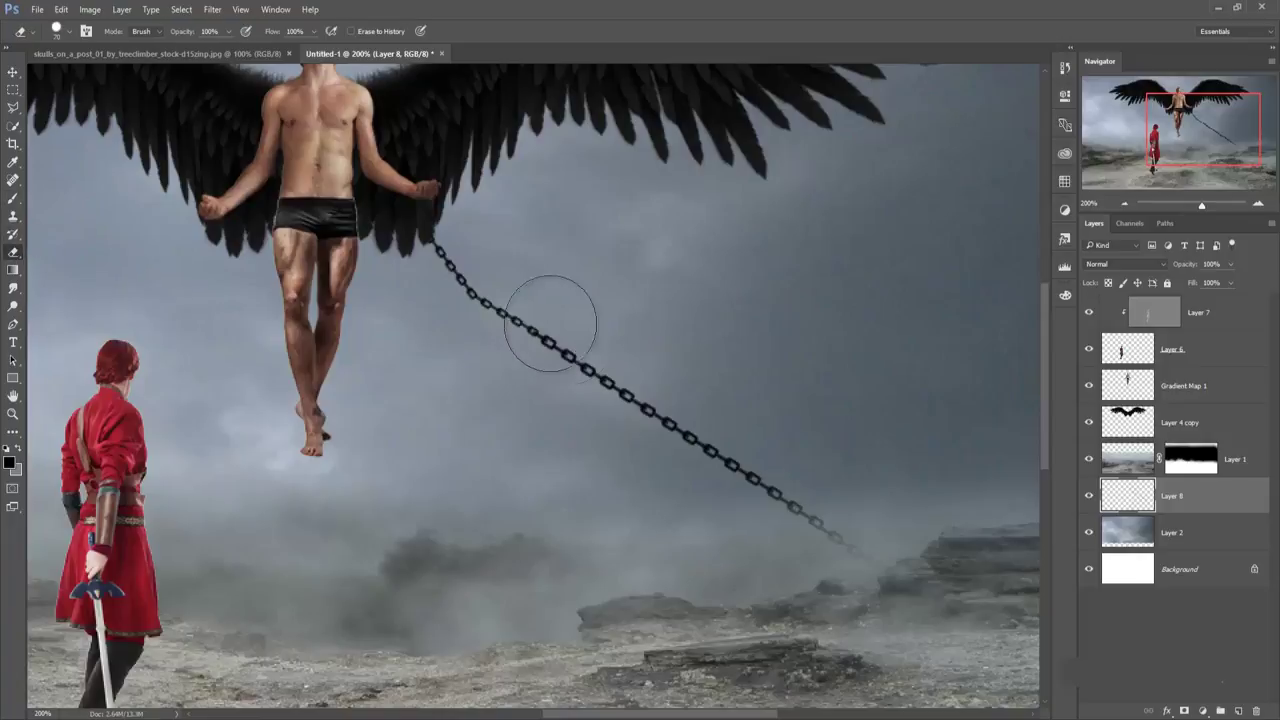
pyautogui.click(490, 294)
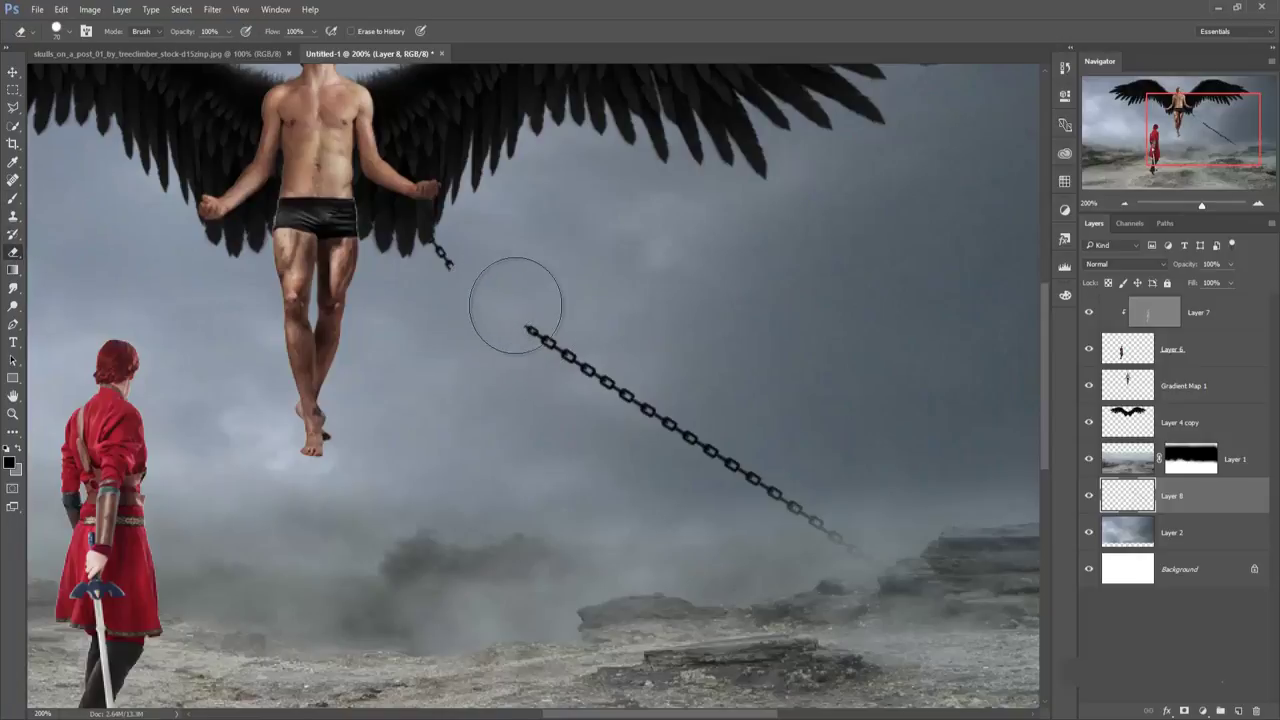
pyautogui.click(13, 197)
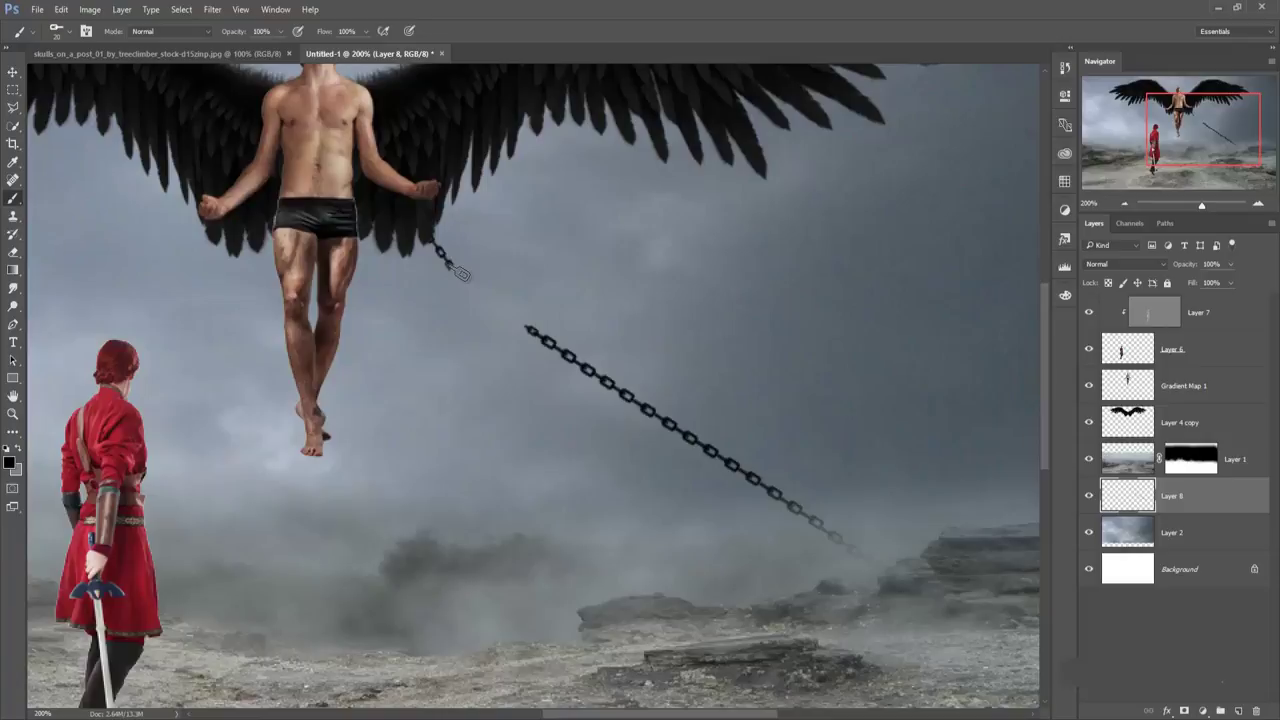
pyautogui.press('[')
# Repaint chain links from the hand at an adjusted tip angle and fill the gap.
pyautogui.rightClick(450, 260)
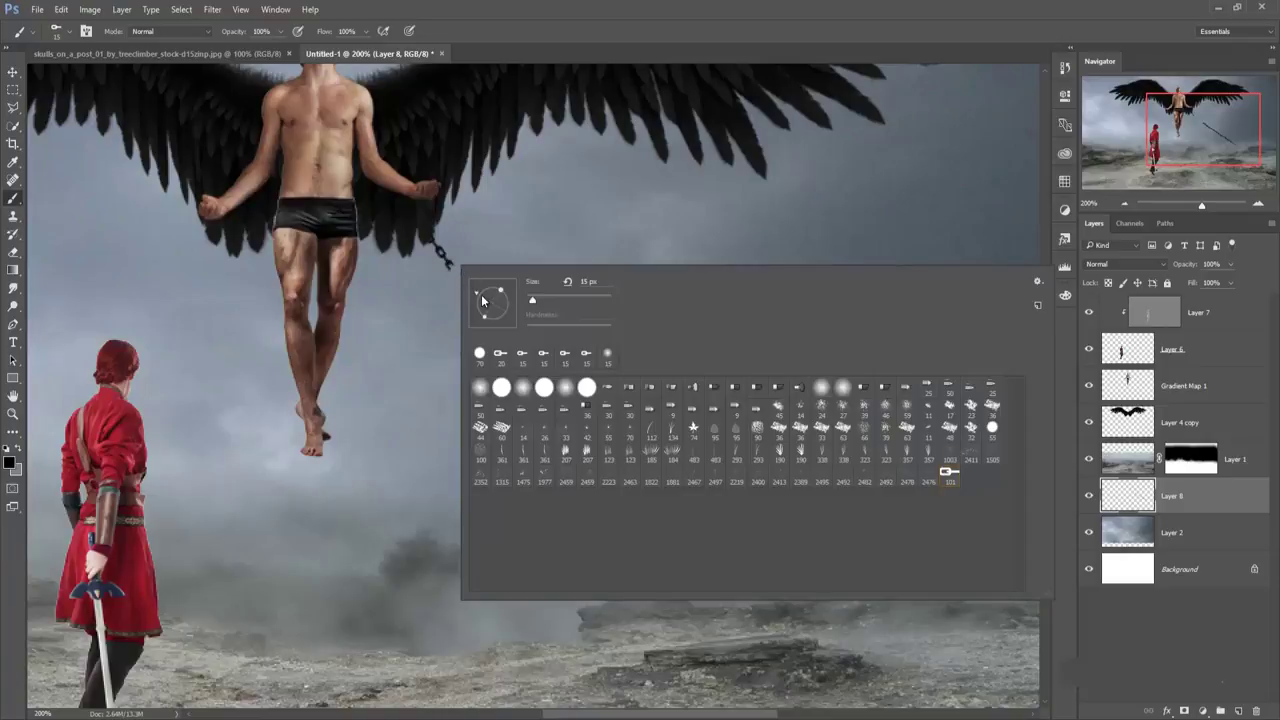
pyautogui.press('Escape')
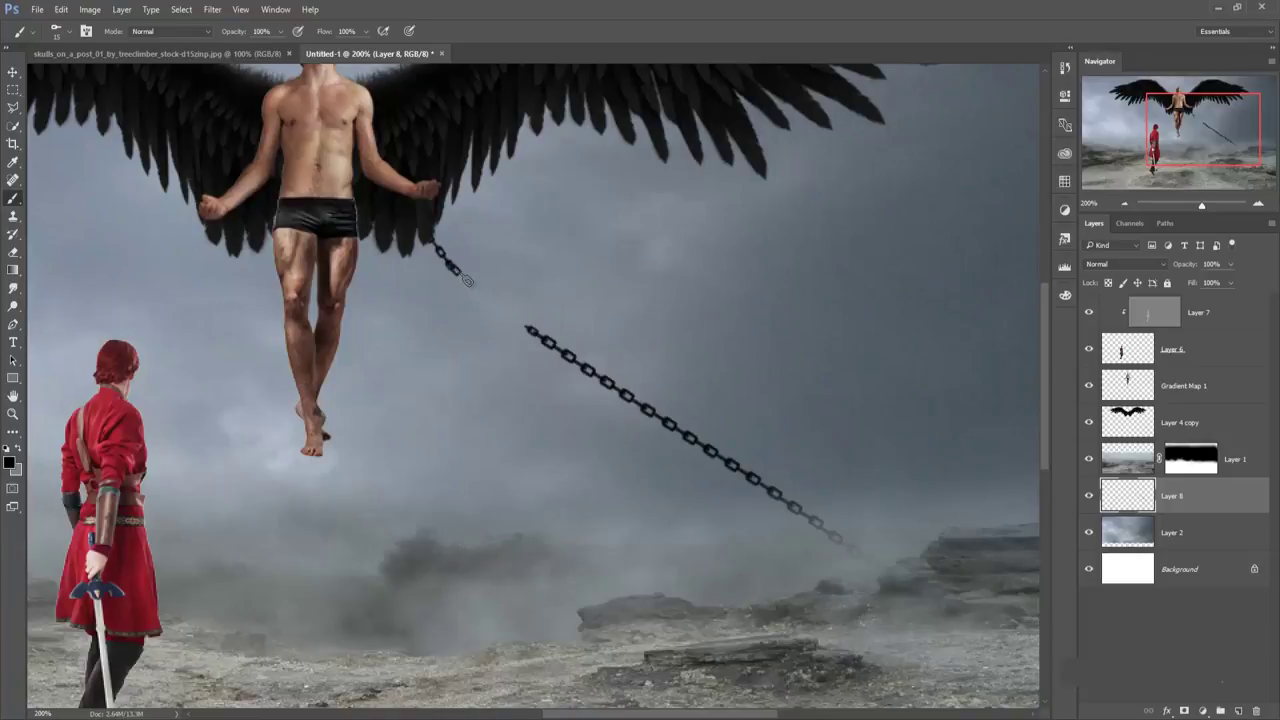
pyautogui.moveTo(468, 282); pyautogui.dragTo(497, 305)
pyautogui.rightClick(493, 304)
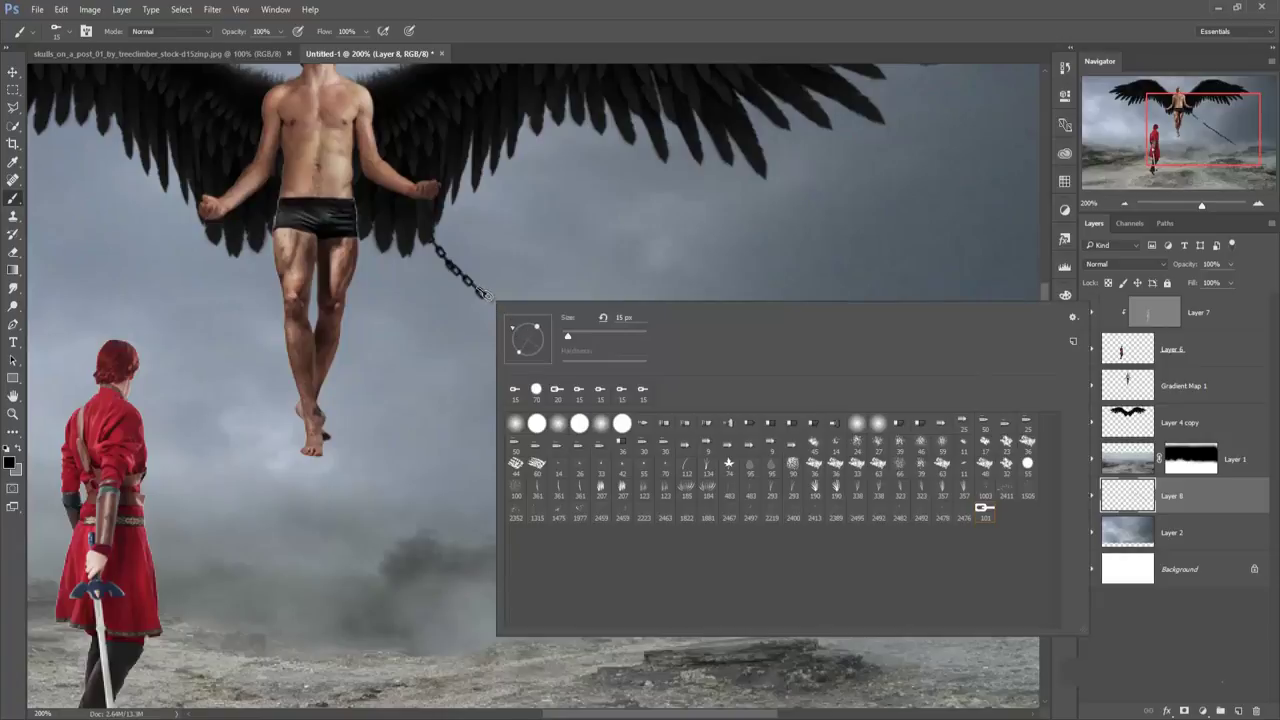
pyautogui.click(492, 301)
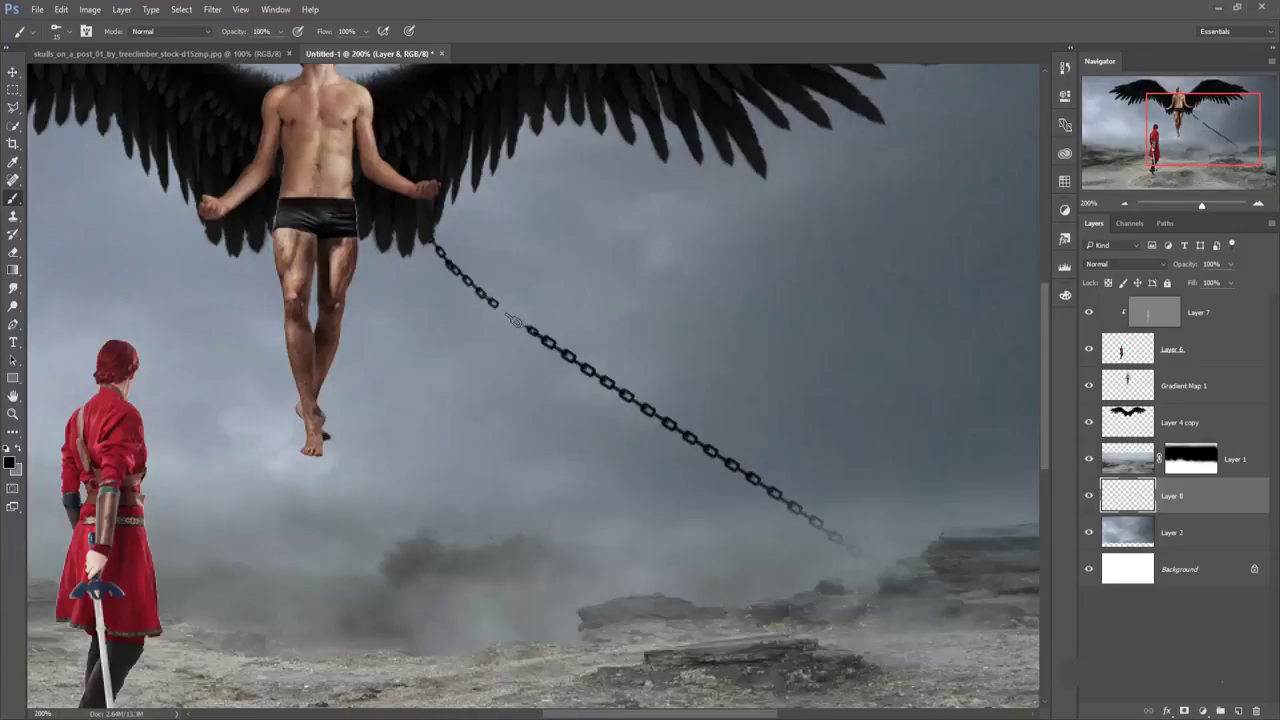
pyautogui.click(517, 324)
# Duplicate the chain layer and merge the copy with the original Layer 8.
pyautogui.click(12, 75)
pyautogui.hotkey('ctrl', '1')
pyautogui.rightClick(1172, 495)
pyautogui.click(1091, 194)
pyautogui.click(757, 228)
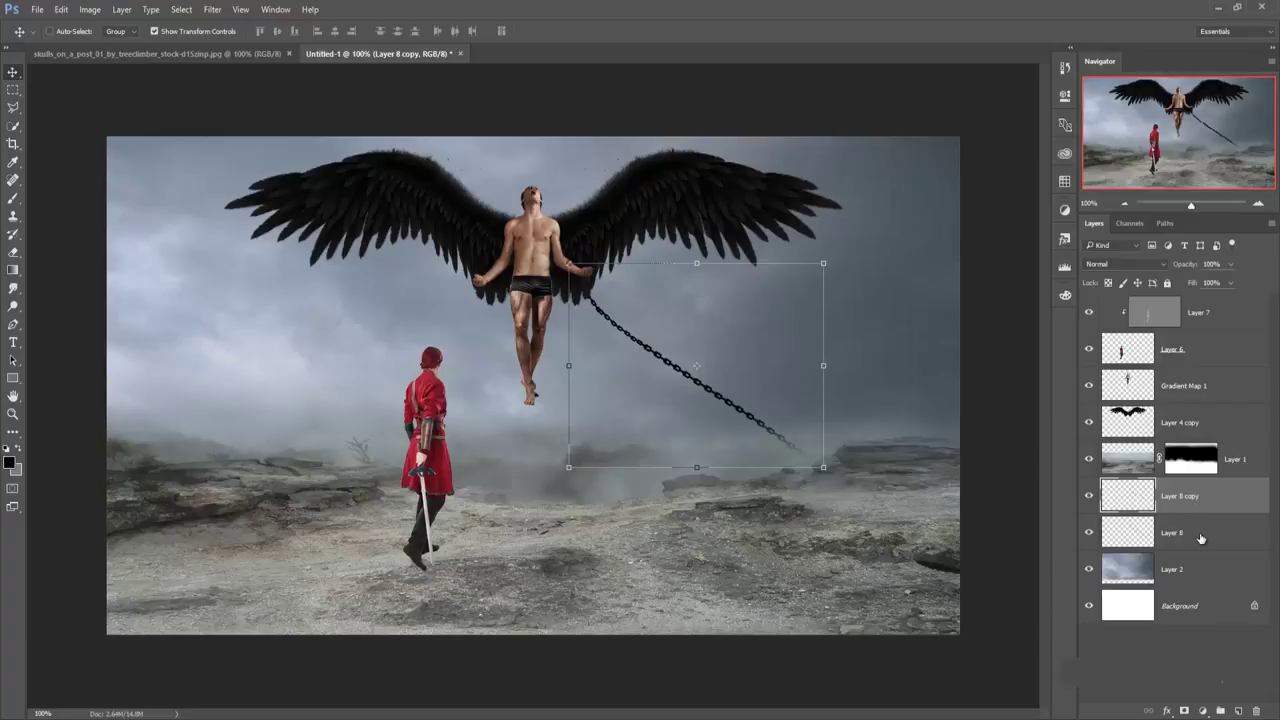
pyautogui.keyDown('shift'); pyautogui.click(1201, 538); pyautogui.keyUp('shift')
pyautogui.rightClick(1205, 507)
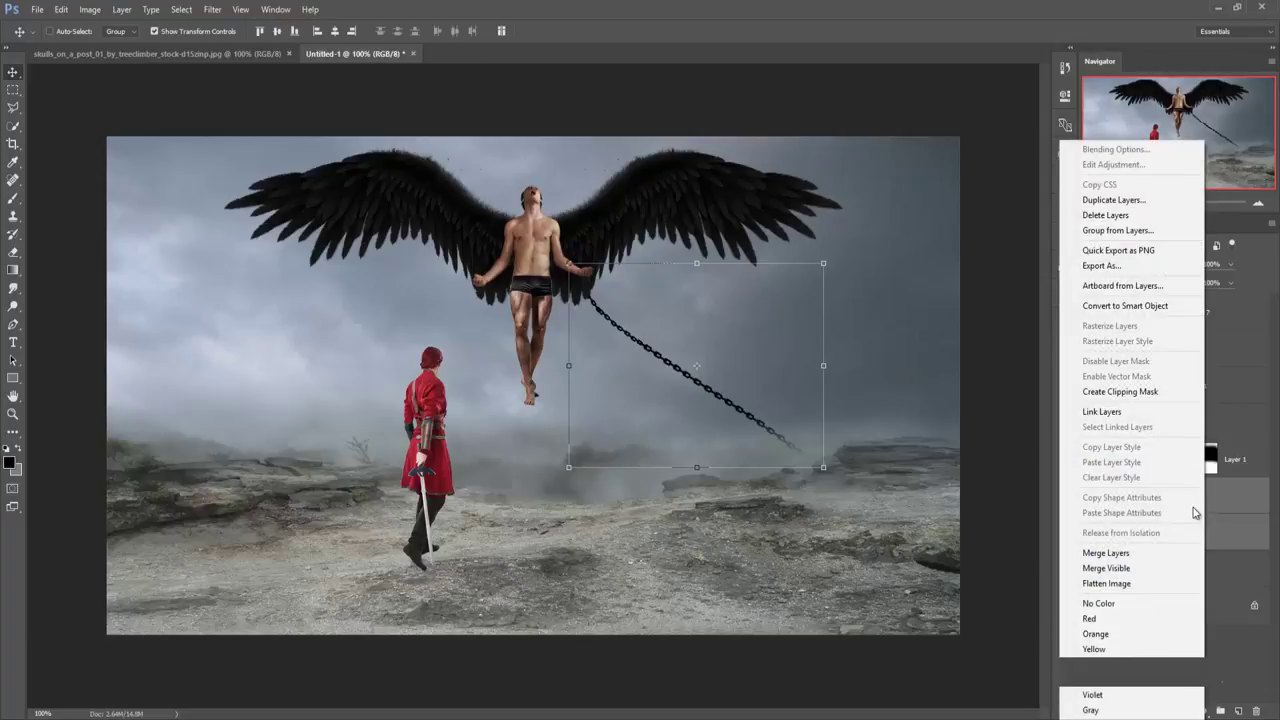
pyautogui.click(1120, 553)
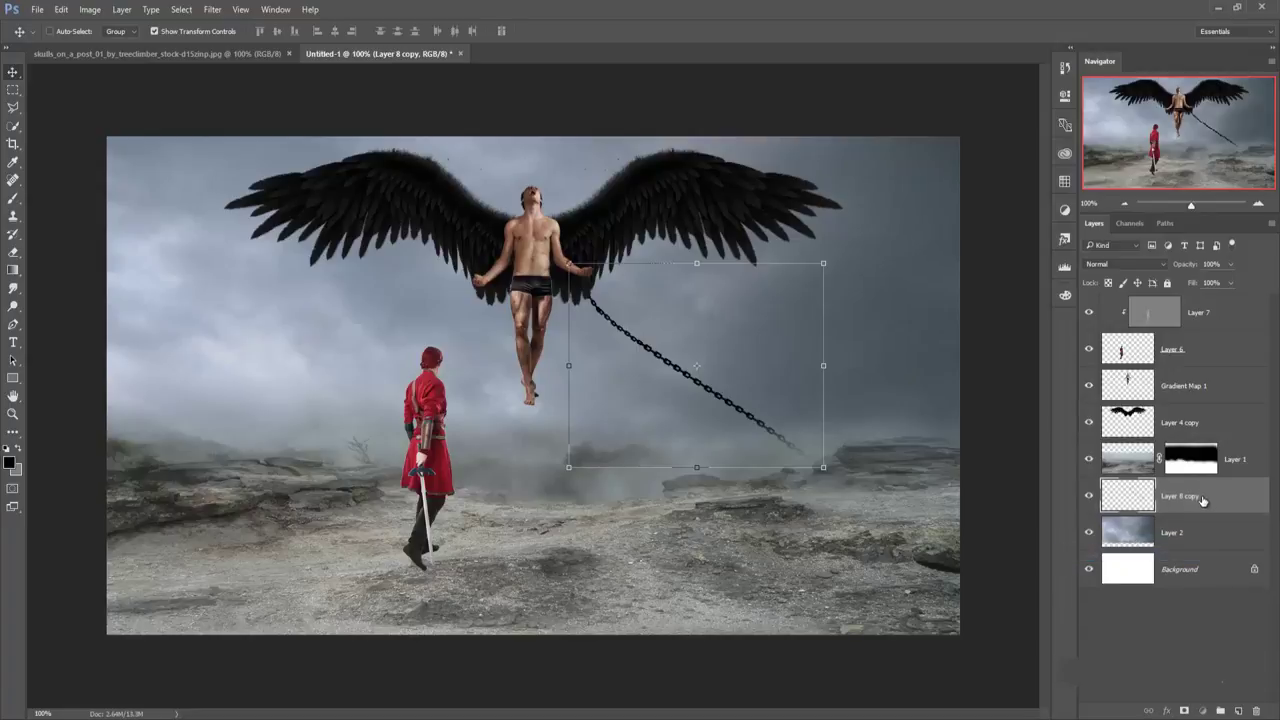
# Duplicate the chain again, flip it horizontally, and move it to the man's other wrist.
pyautogui.rightClick(1203, 503)
pyautogui.click(1110, 213)
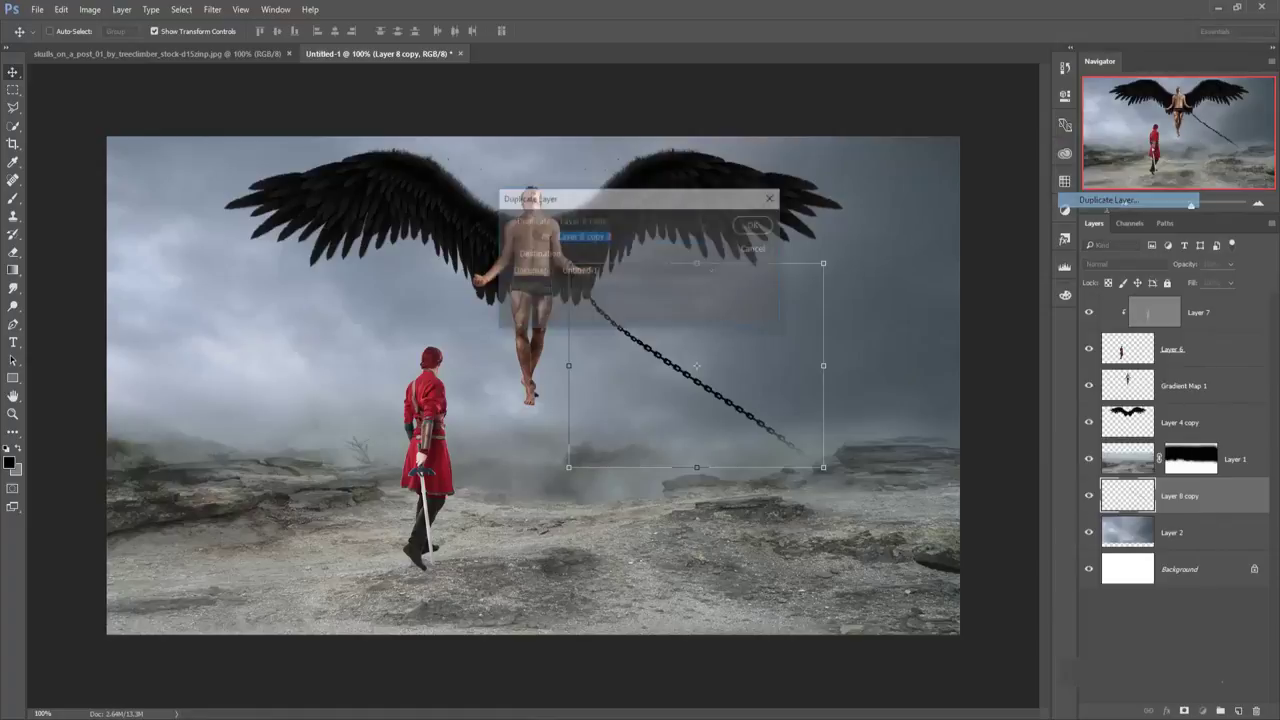
pyautogui.click(756, 226)
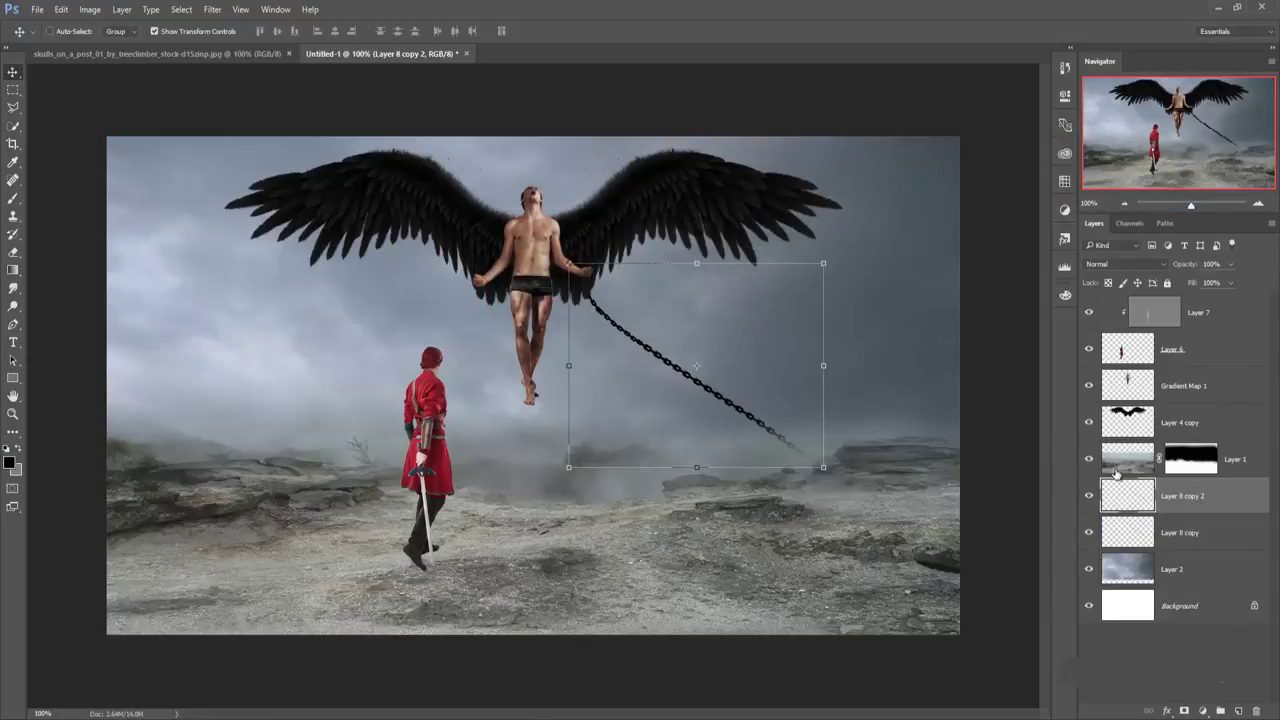
pyautogui.moveTo(754, 366); pyautogui.dragTo(665, 379)
pyautogui.click(61, 9)
pyautogui.moveTo(81, 292)
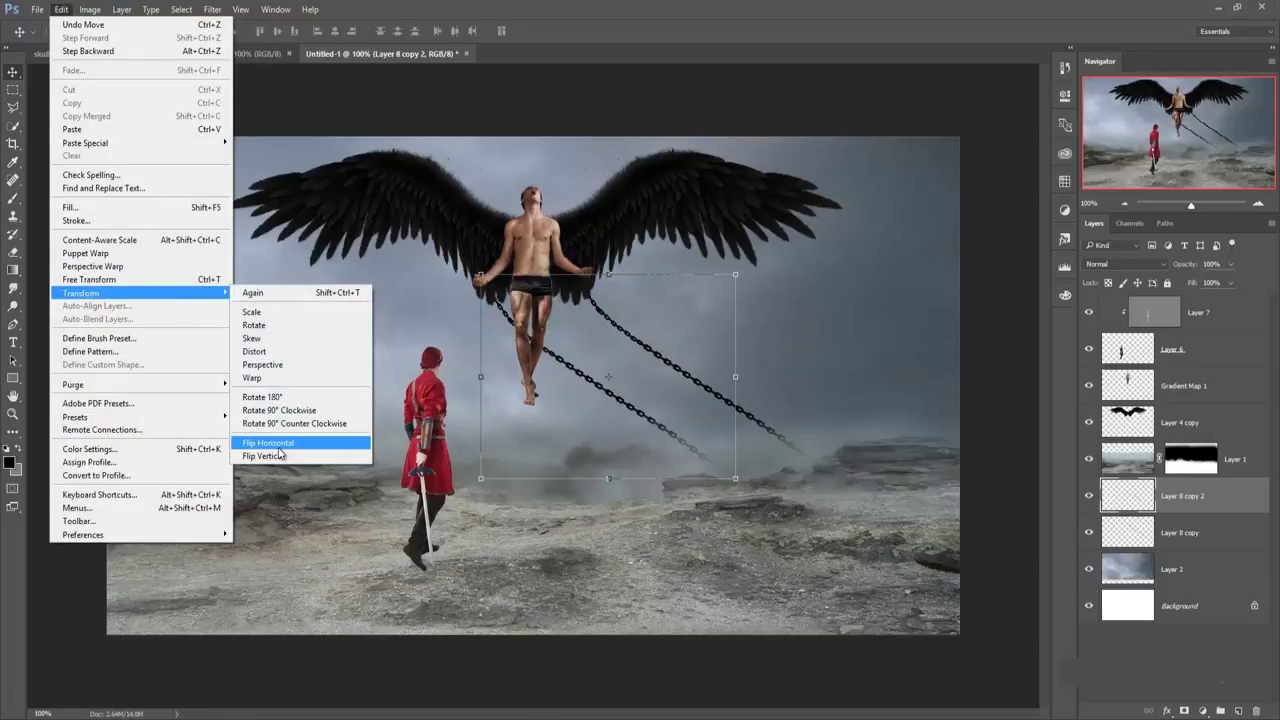
pyautogui.click(267, 442)
pyautogui.moveTo(618, 330)
pyautogui.mouseDown()
pyautogui.moveTo(458, 325)
pyautogui.moveTo(461, 313)
pyautogui.mouseUp()
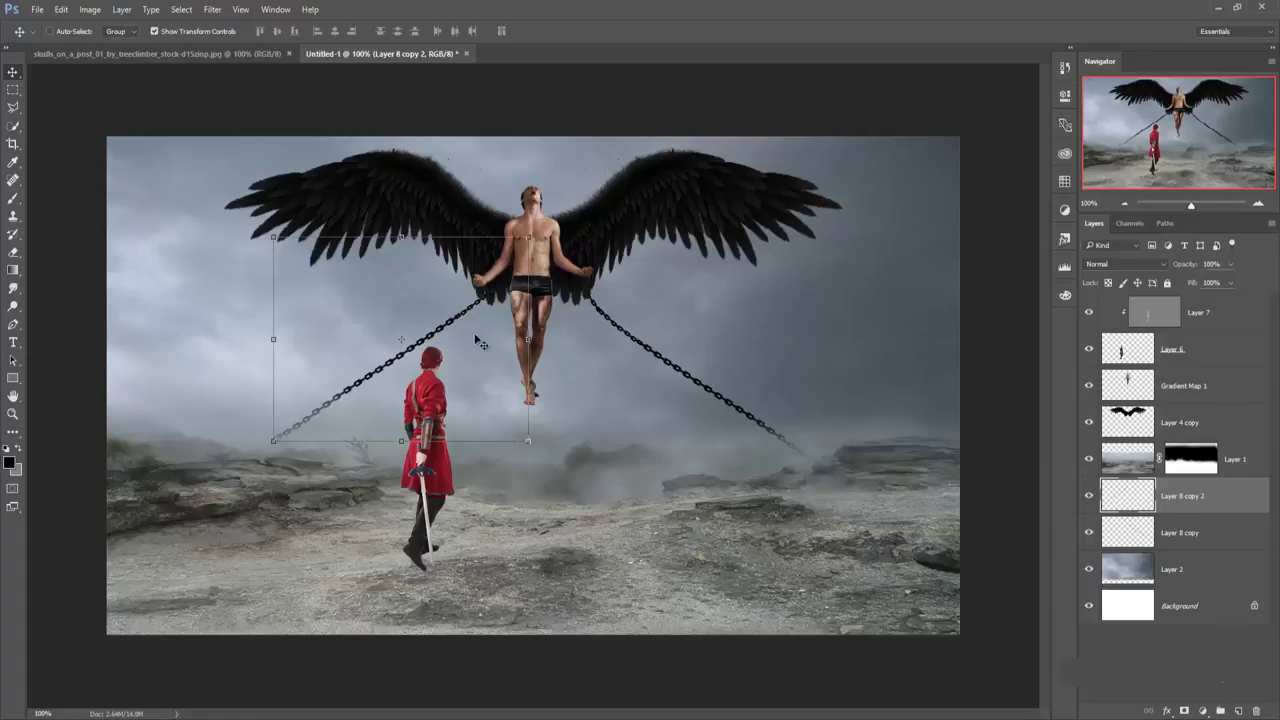
pyautogui.moveTo(461, 313); pyautogui.dragTo(464, 300)
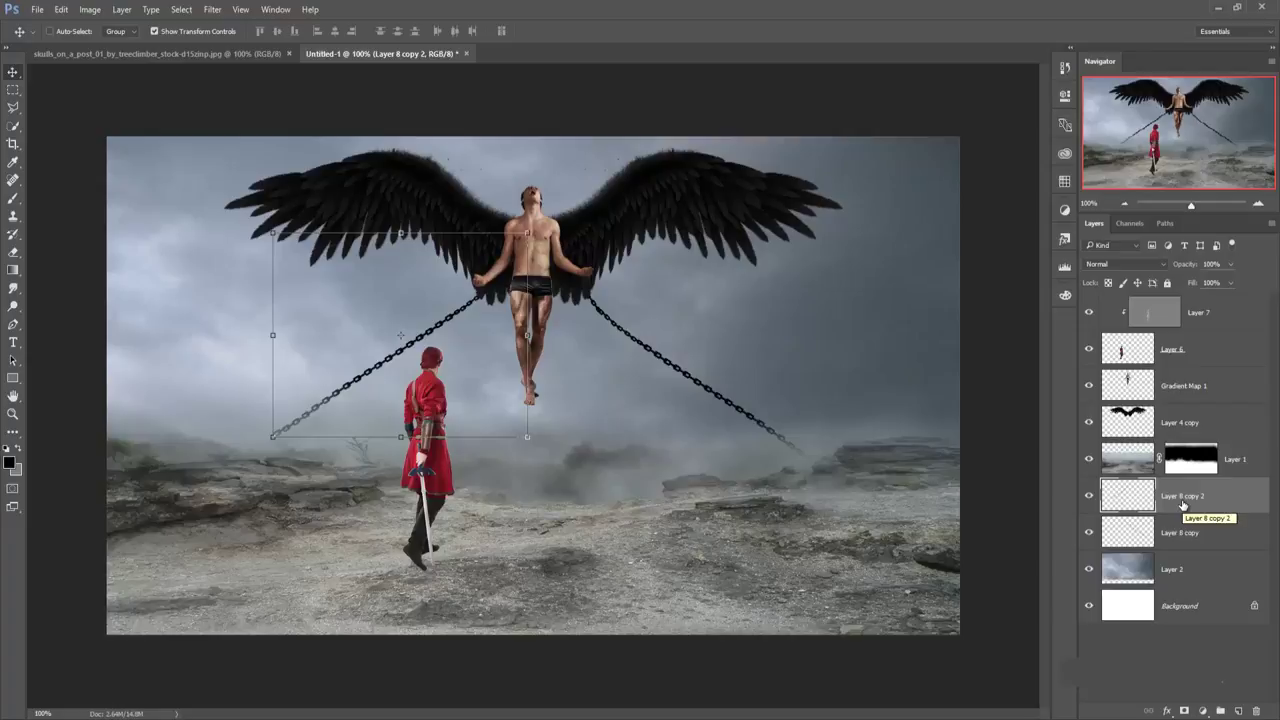
pyautogui.click(1127, 358)
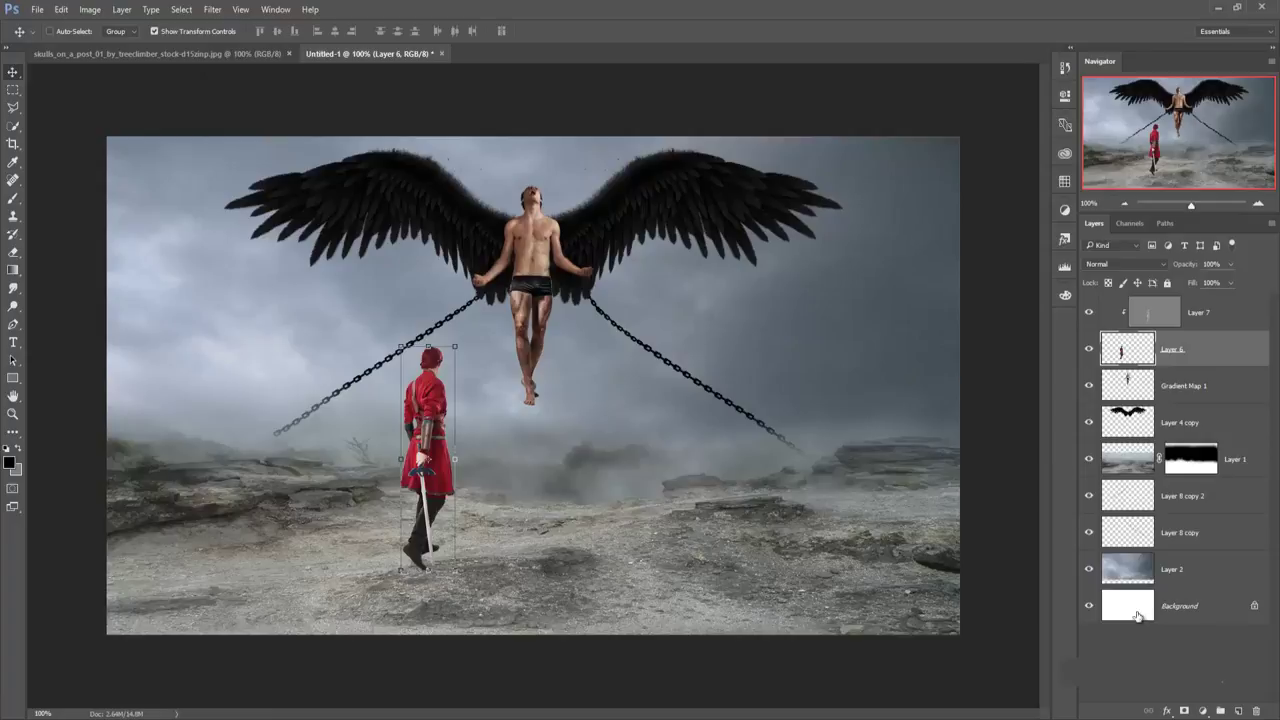
# Add a Vibrance -34 adjustment over the swordsman and a new empty layer above Gradient Map 1.
pyautogui.click(1199, 710)
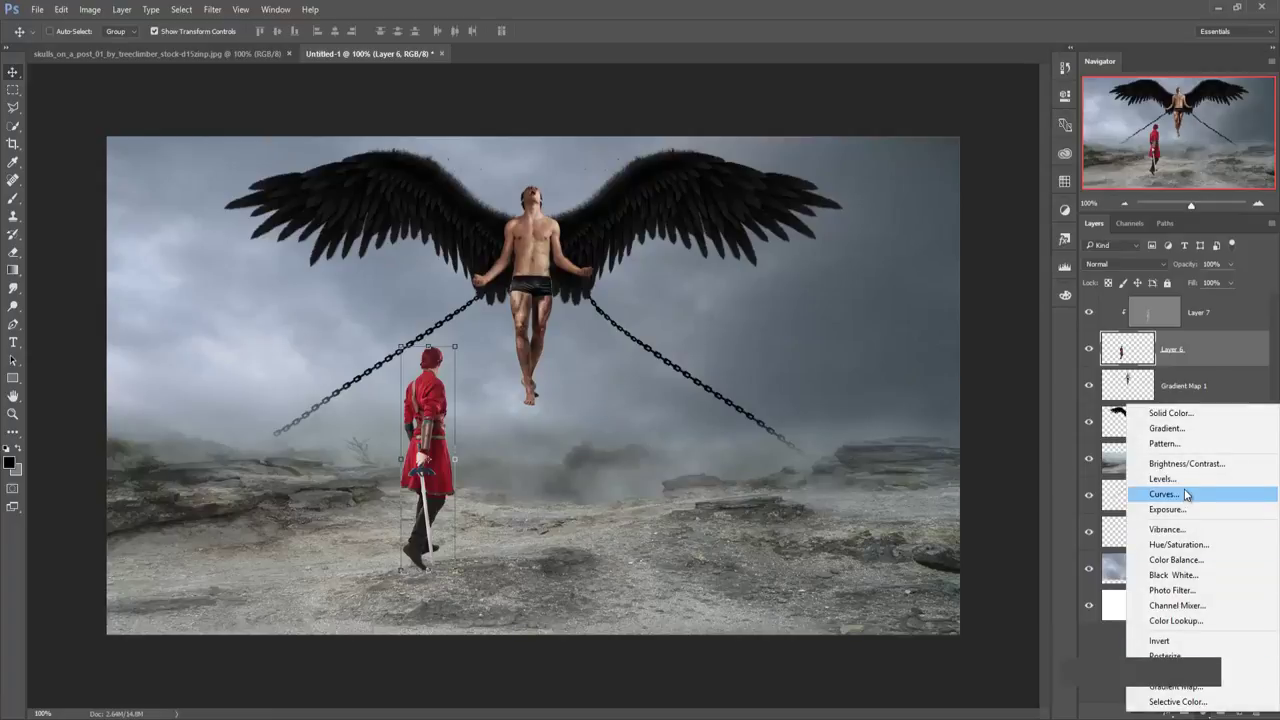
pyautogui.click(1180, 529)
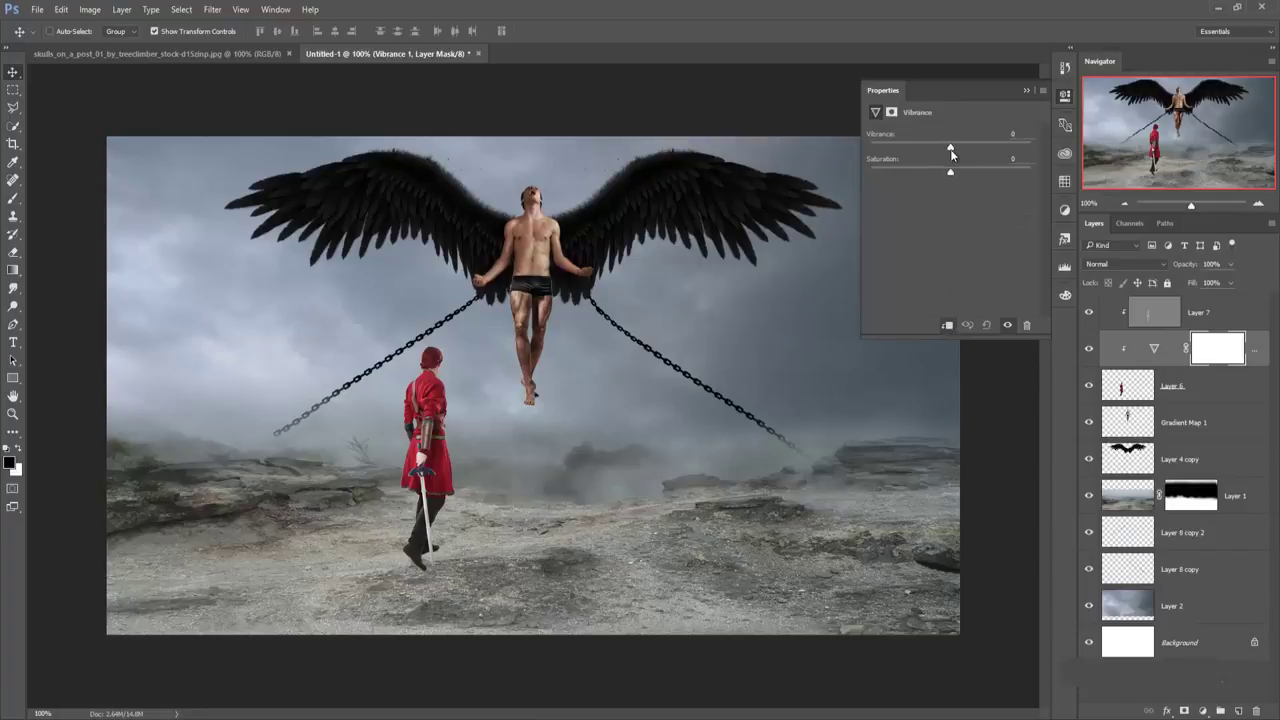
pyautogui.moveTo(930, 158); pyautogui.dragTo(916, 160)
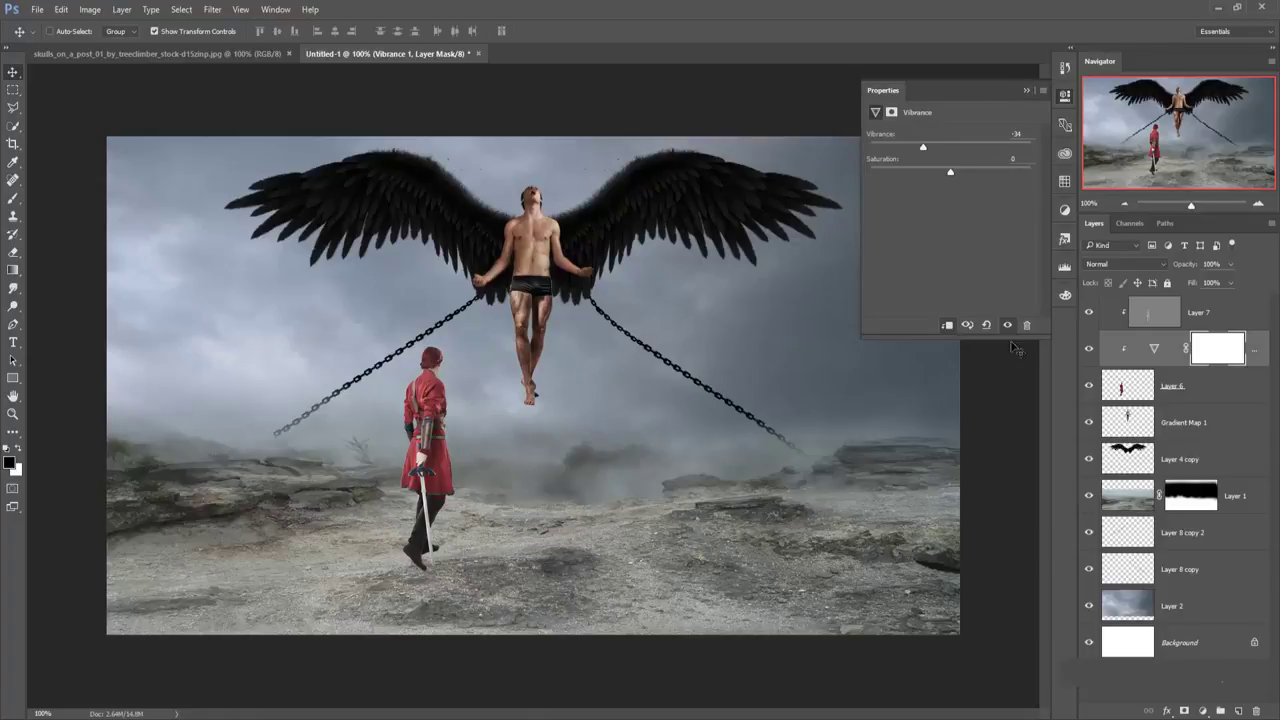
pyautogui.click(1026, 94)
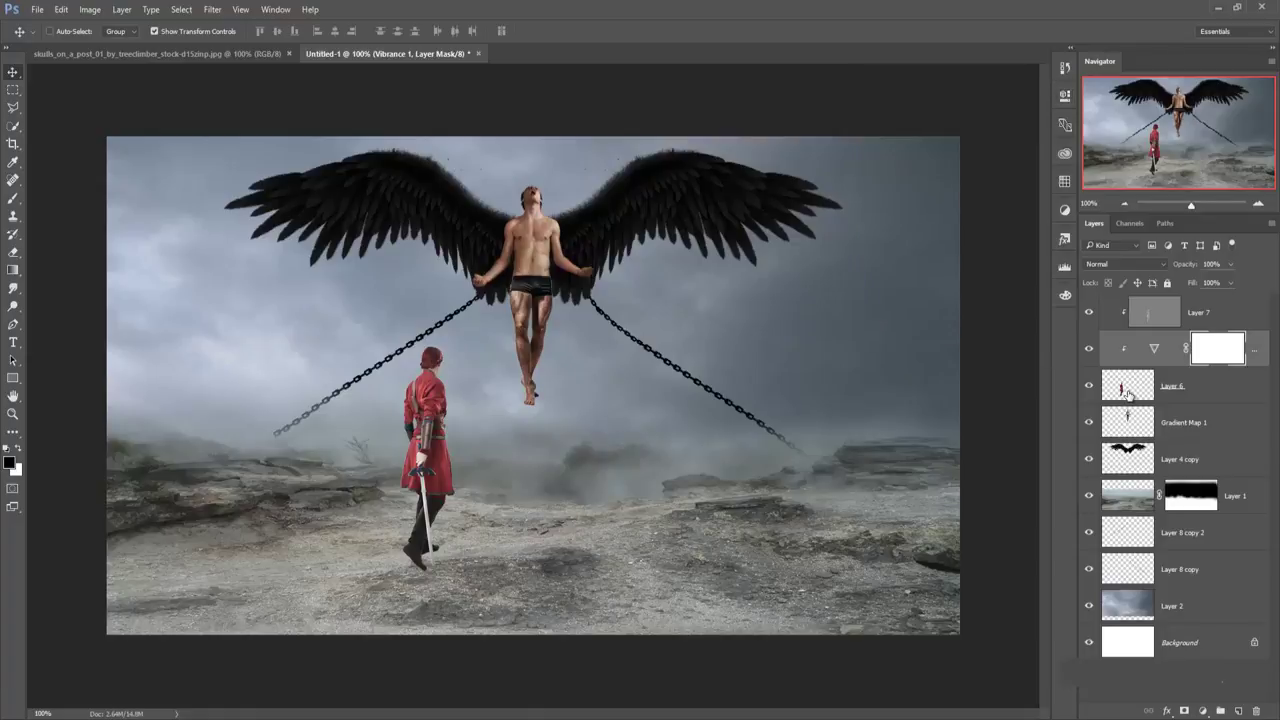
pyautogui.click(1133, 422)
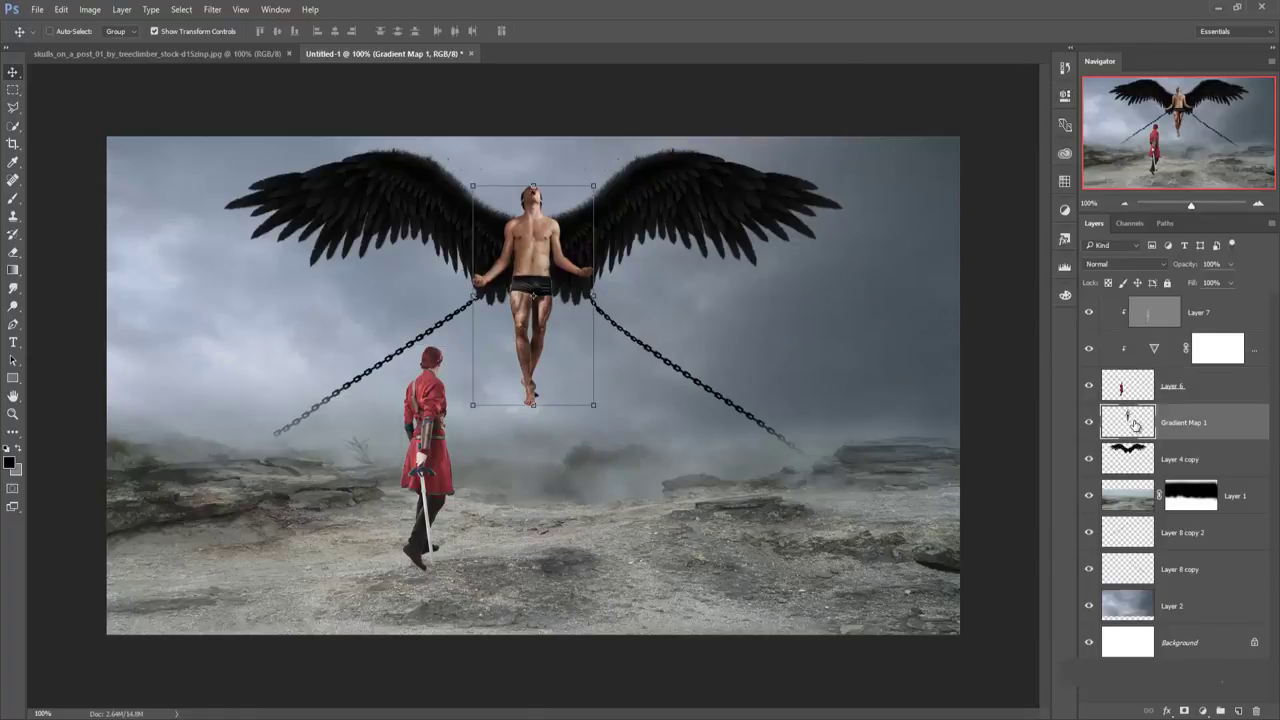
pyautogui.click(1238, 711)
# Pick a brush and paint shackles on the winged man's wrists.
pyautogui.click(13, 198)
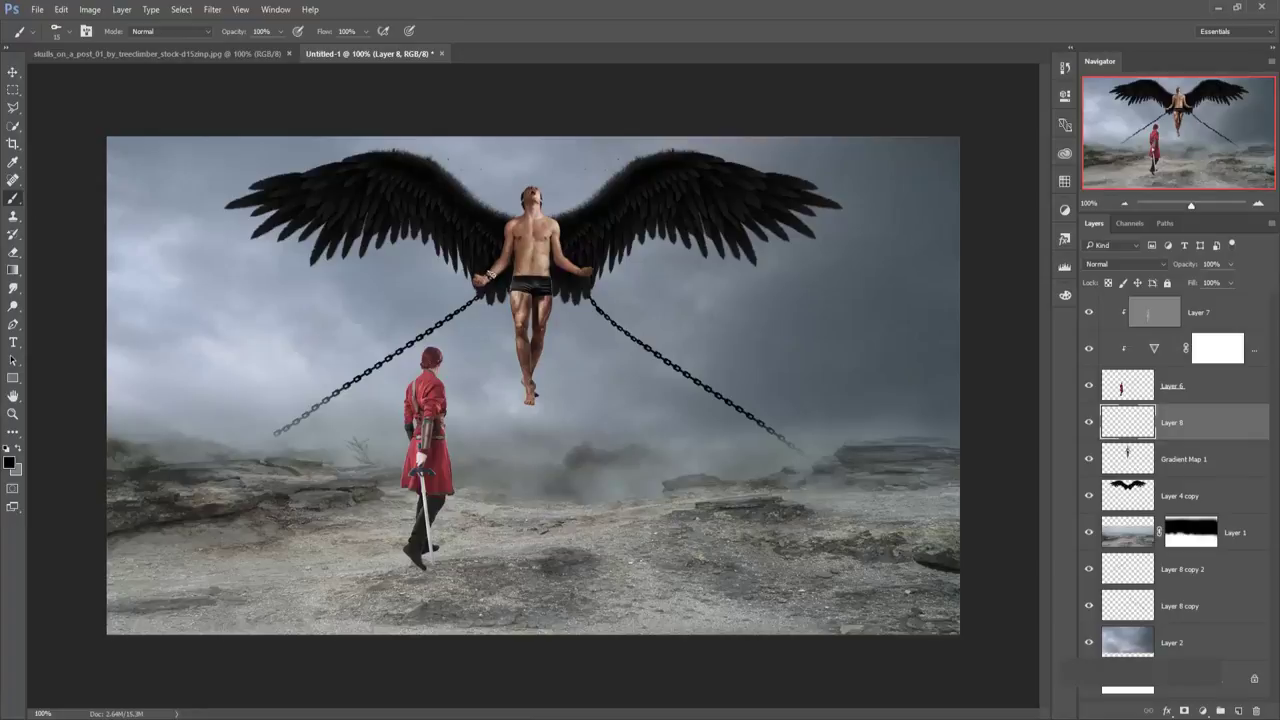
pyautogui.rightClick(581, 272)
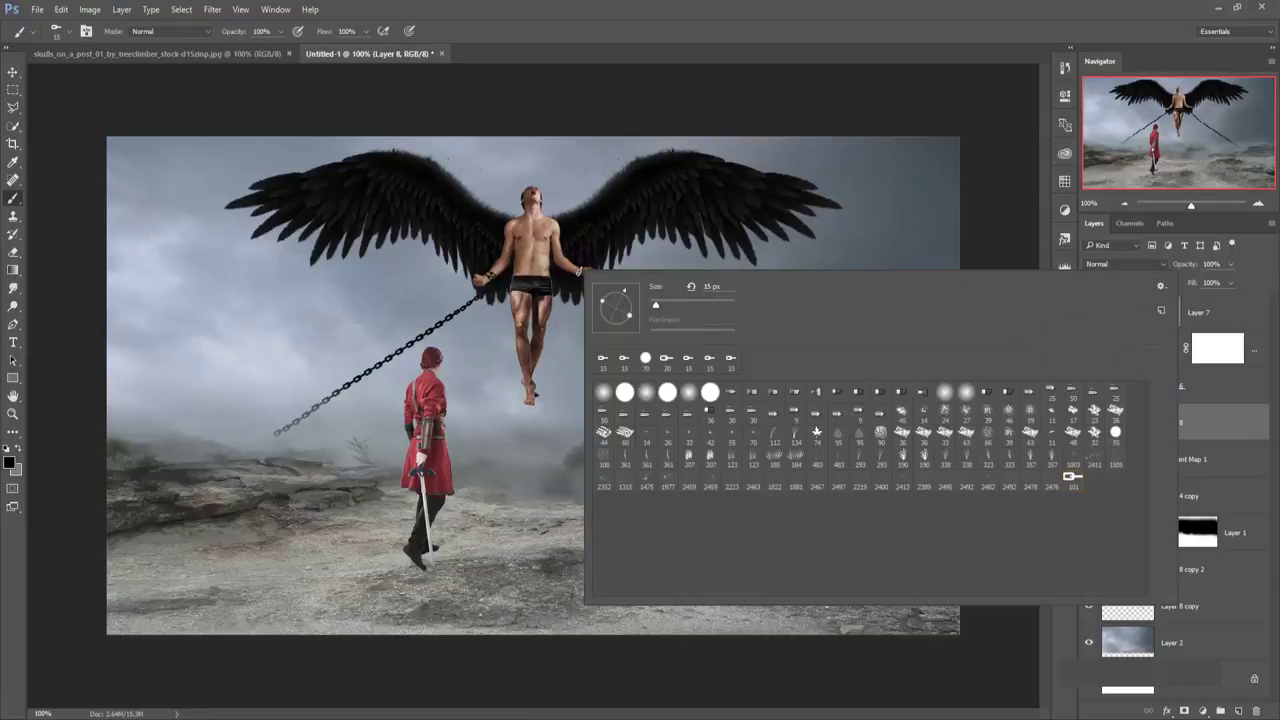
pyautogui.click(577, 271)
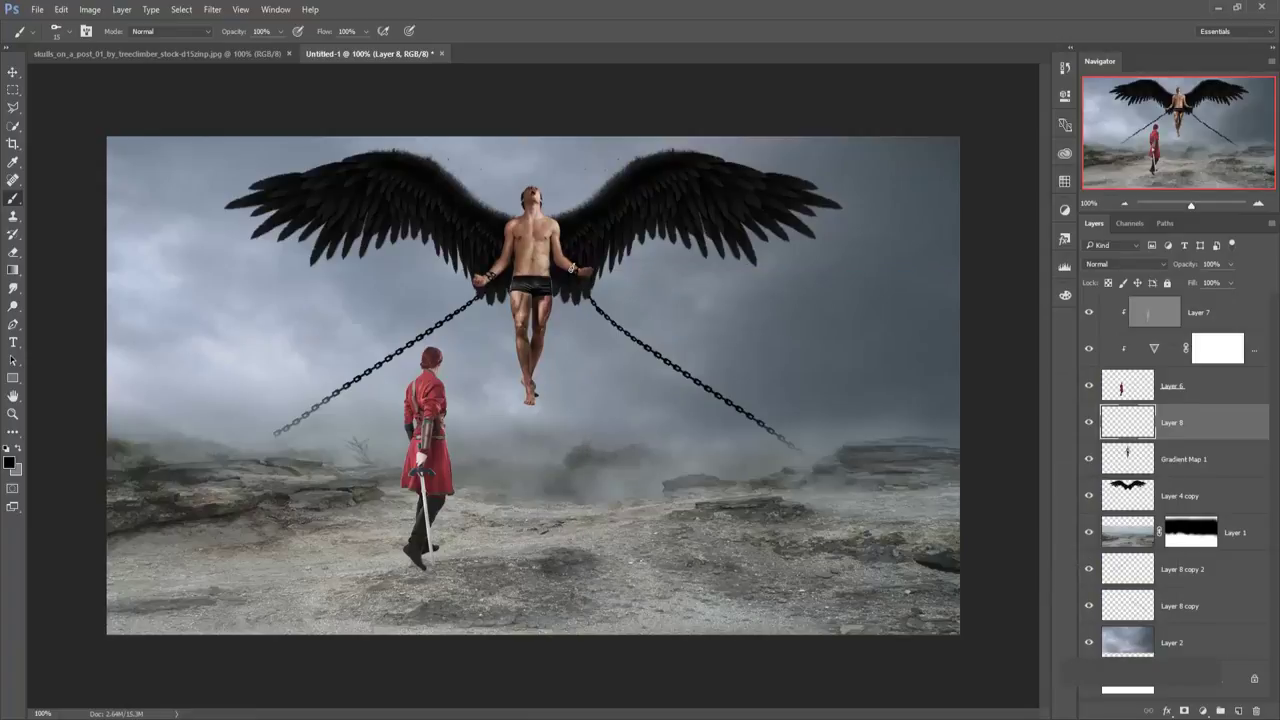
pyautogui.rightClick(600, 311)
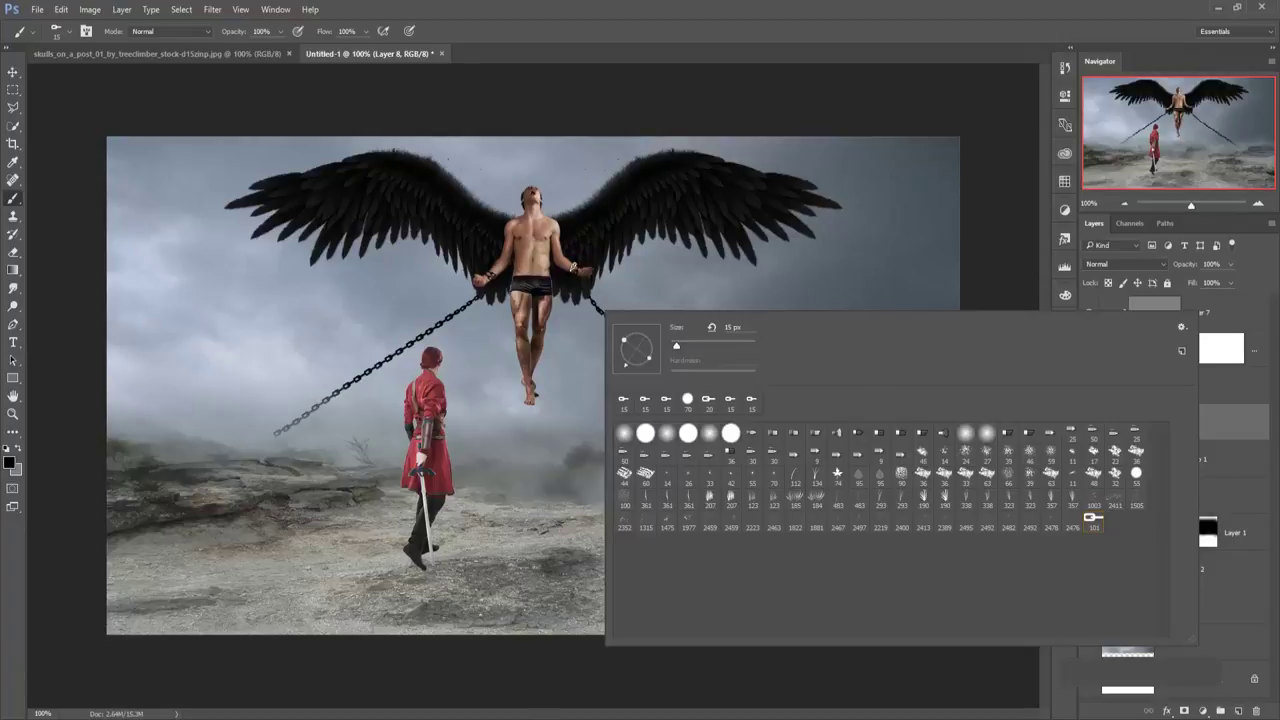
pyautogui.click(572, 268)
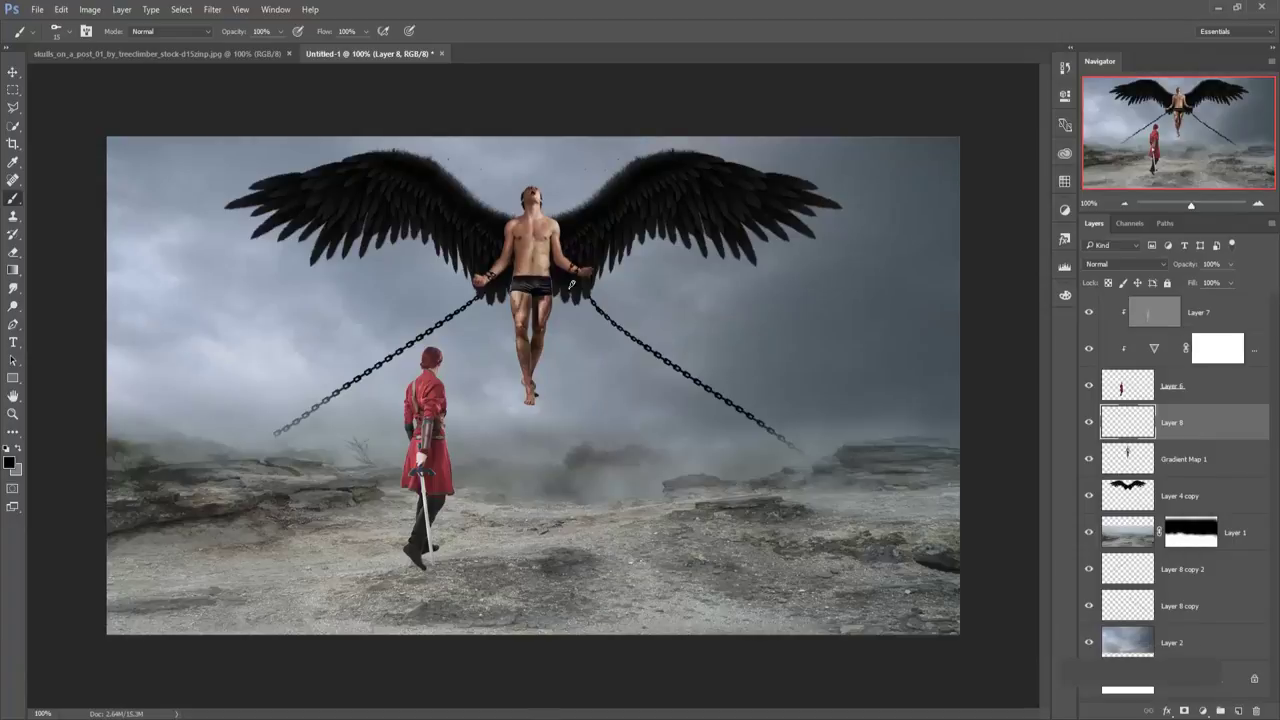
# Float the skulls photo in its own window and drag the skull post into Untitled-1.
pyautogui.press('v')
pyautogui.click(148, 53)
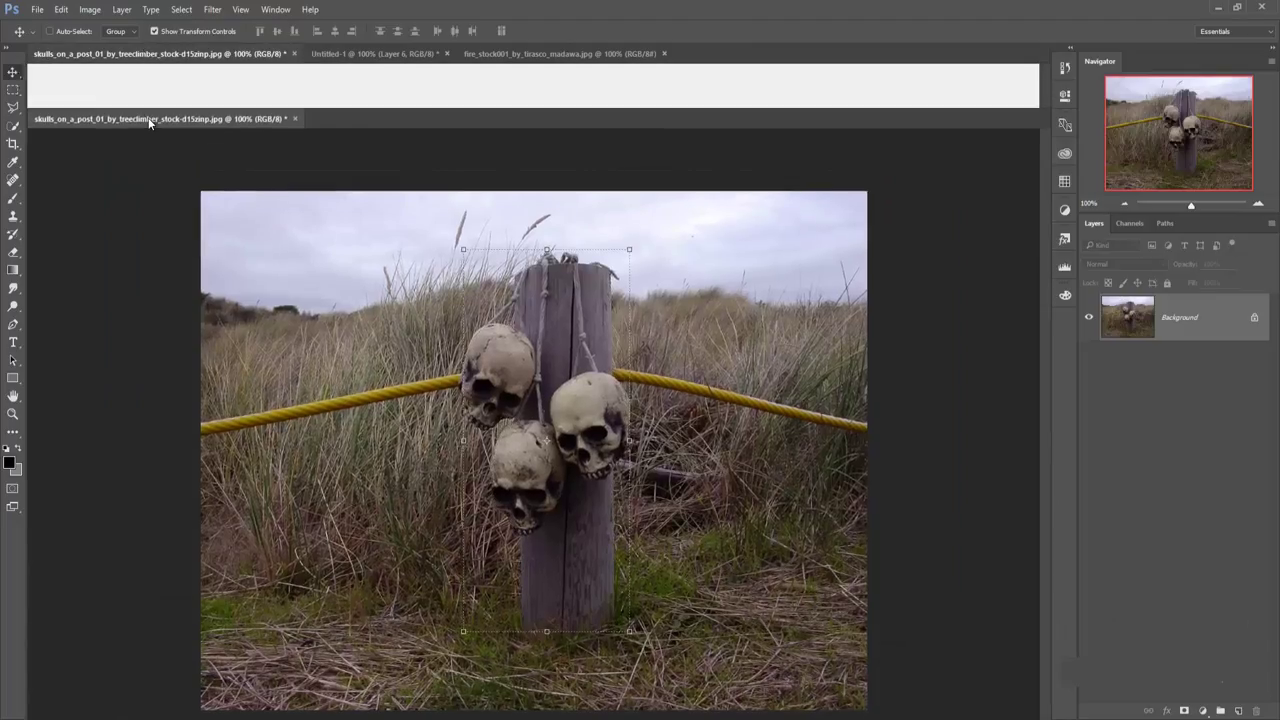
pyautogui.moveTo(148, 53)
pyautogui.mouseDown()
pyautogui.moveTo(149, 122)
pyautogui.moveTo(602, 126)
pyautogui.mouseUp()
pyautogui.moveTo(777, 347); pyautogui.dragTo(308, 417)
pyautogui.moveTo(1090, 124)
pyautogui.mouseDown()
pyautogui.moveTo(1105, 299)
pyautogui.moveTo(1210, 305)
pyautogui.moveTo(1176, 305)
pyautogui.mouseUp()
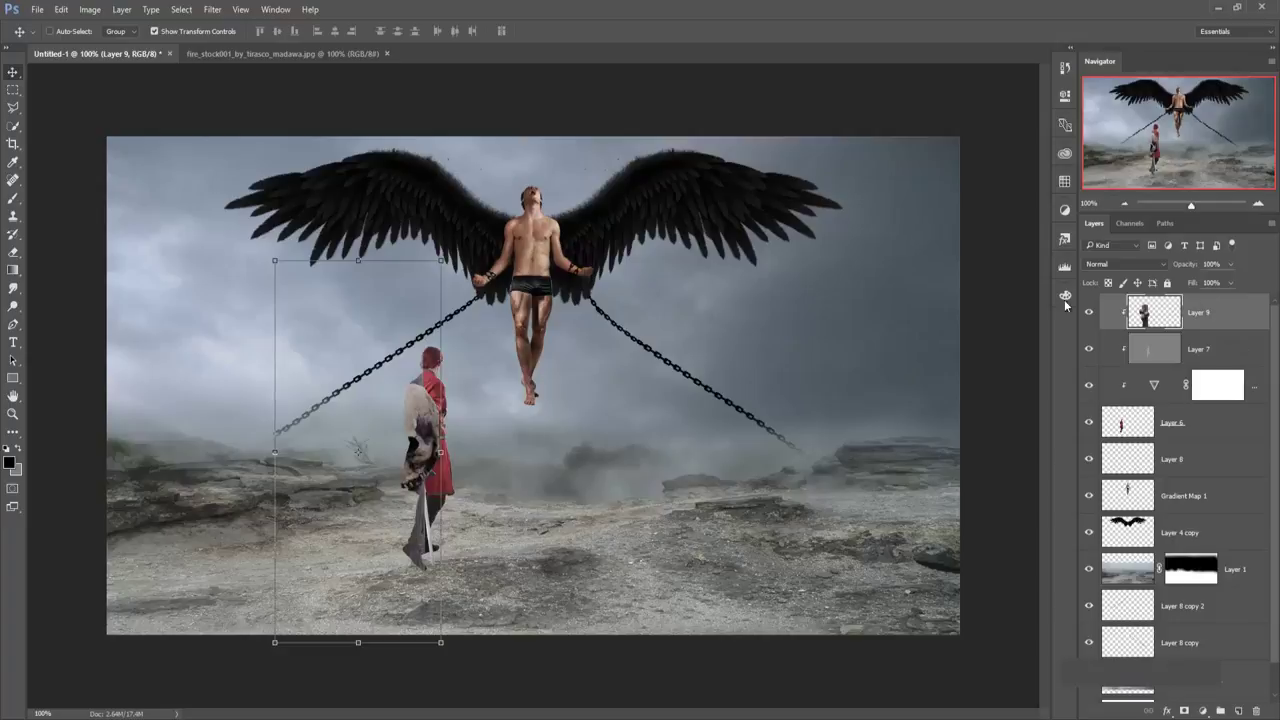
# Release Layer 9's clipping mask and move the skull post to the right side.
pyautogui.rightClick(1234, 320)
pyautogui.click(1160, 392)
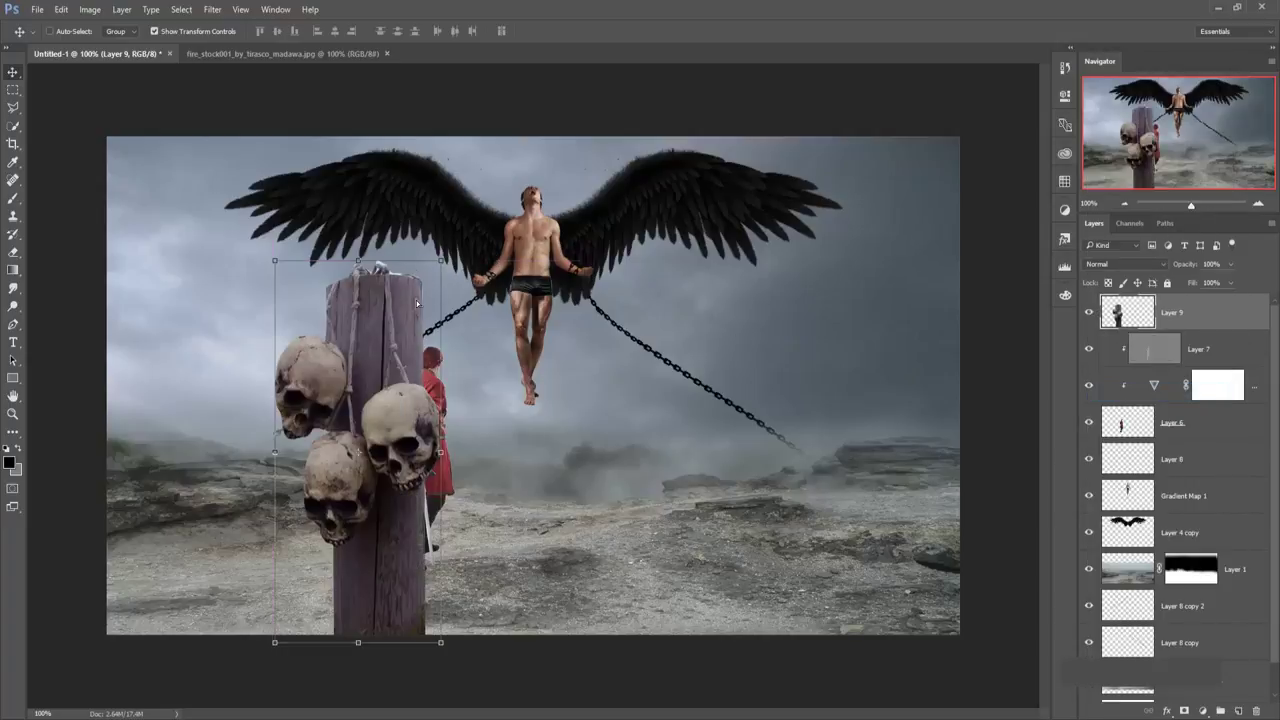
pyautogui.moveTo(417, 303); pyautogui.dragTo(882, 289)
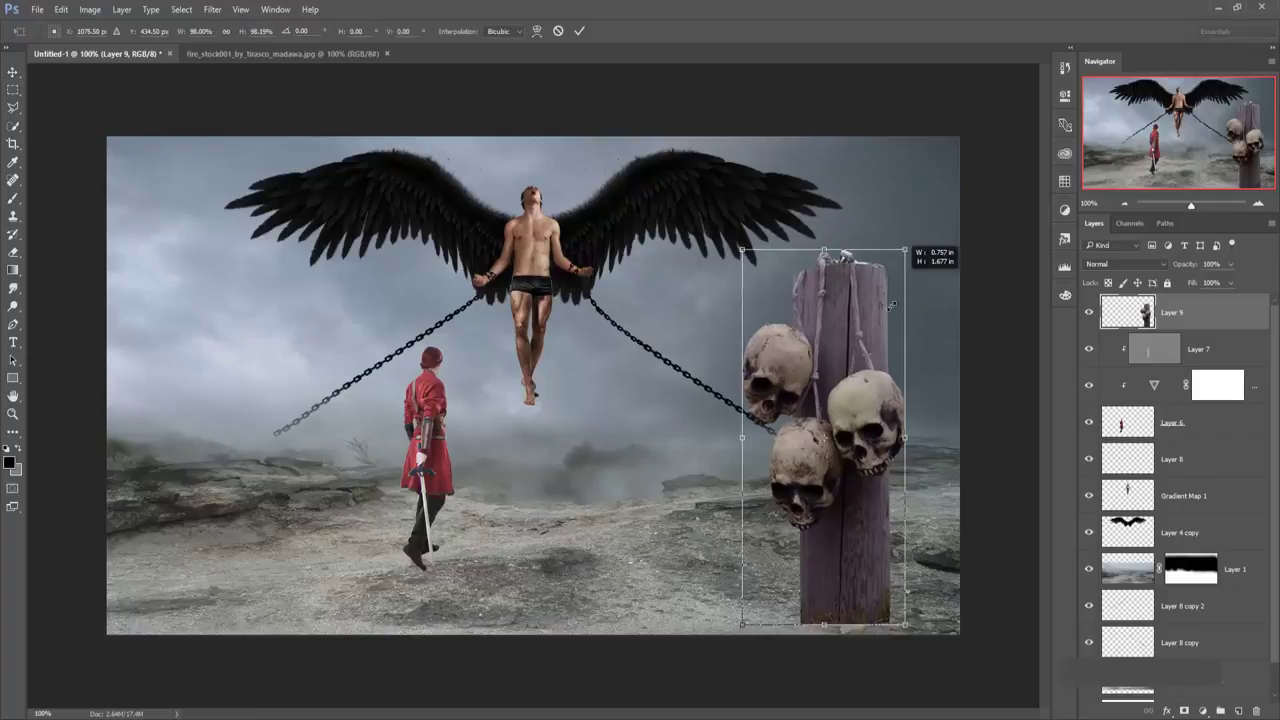
# Scale the skull post to about 32%, place it beside the chain's ground end, and add a mask.
pyautogui.moveTo(907, 248); pyautogui.dragTo(870, 377)
pyautogui.moveTo(840, 478)
pyautogui.mouseDown()
pyautogui.moveTo(850, 510)
pyautogui.moveTo(881, 460)
pyautogui.moveTo(802, 578)
pyautogui.mouseUp()
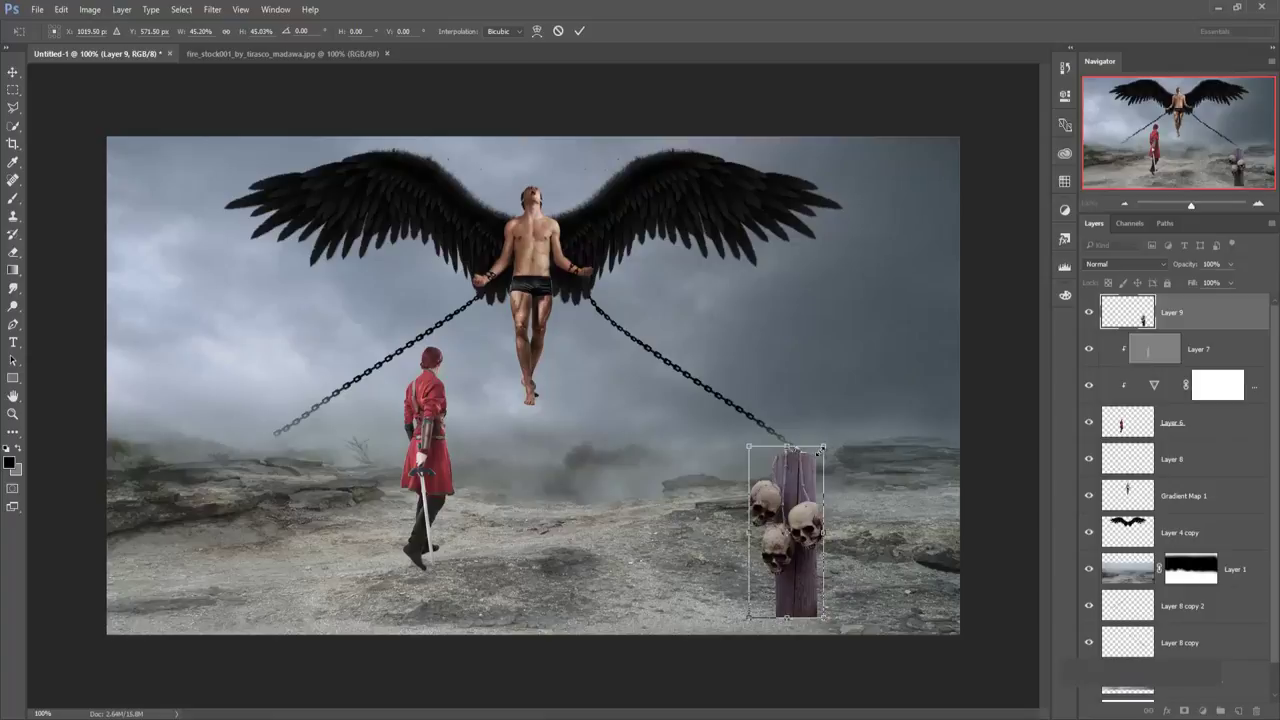
pyautogui.moveTo(818, 450); pyautogui.dragTo(814, 471)
pyautogui.moveTo(806, 552); pyautogui.dragTo(850, 508)
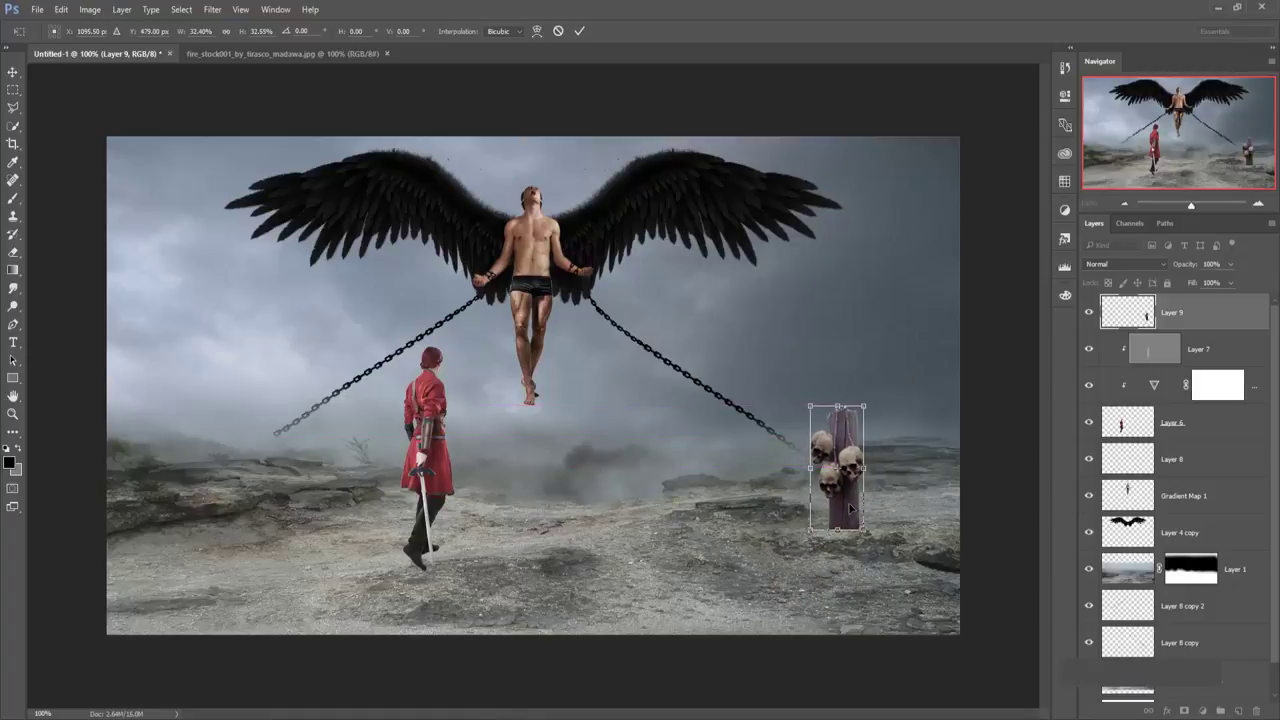
pyautogui.click(576, 33)
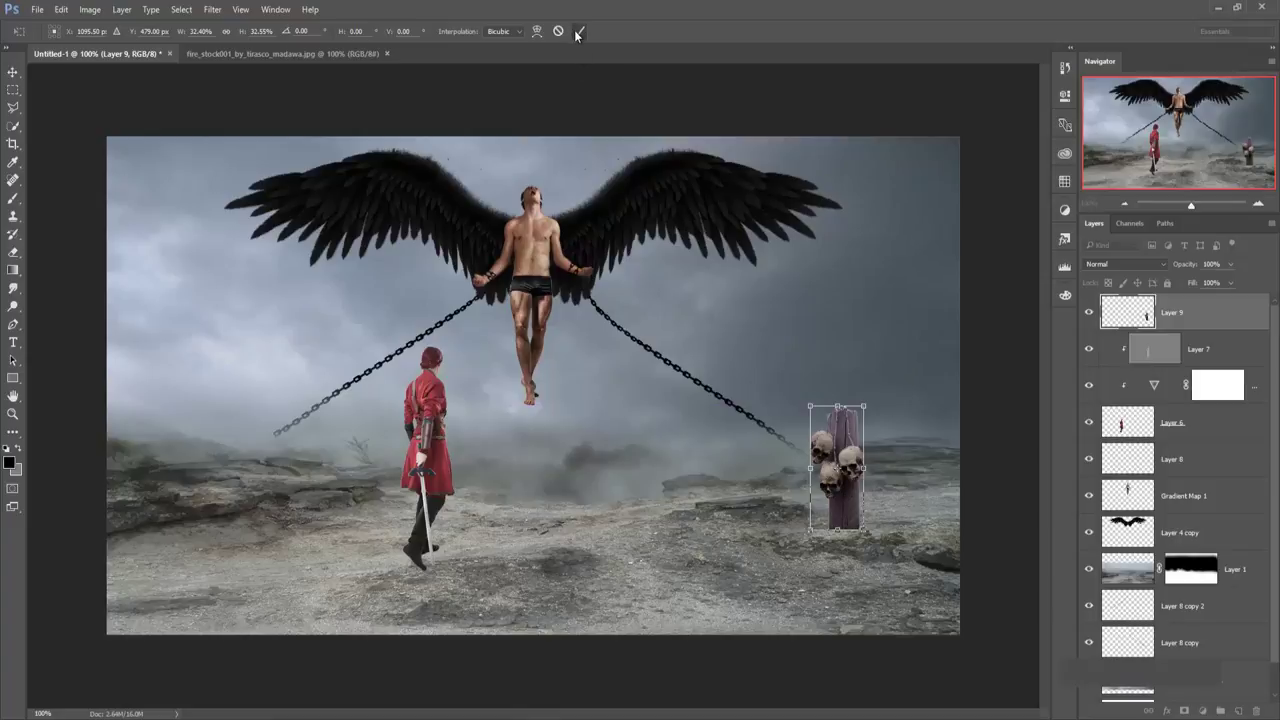
# Float the fire_stock photo in its own window beside the composite, dismissing the locked-layer error.
pyautogui.click(304, 54)
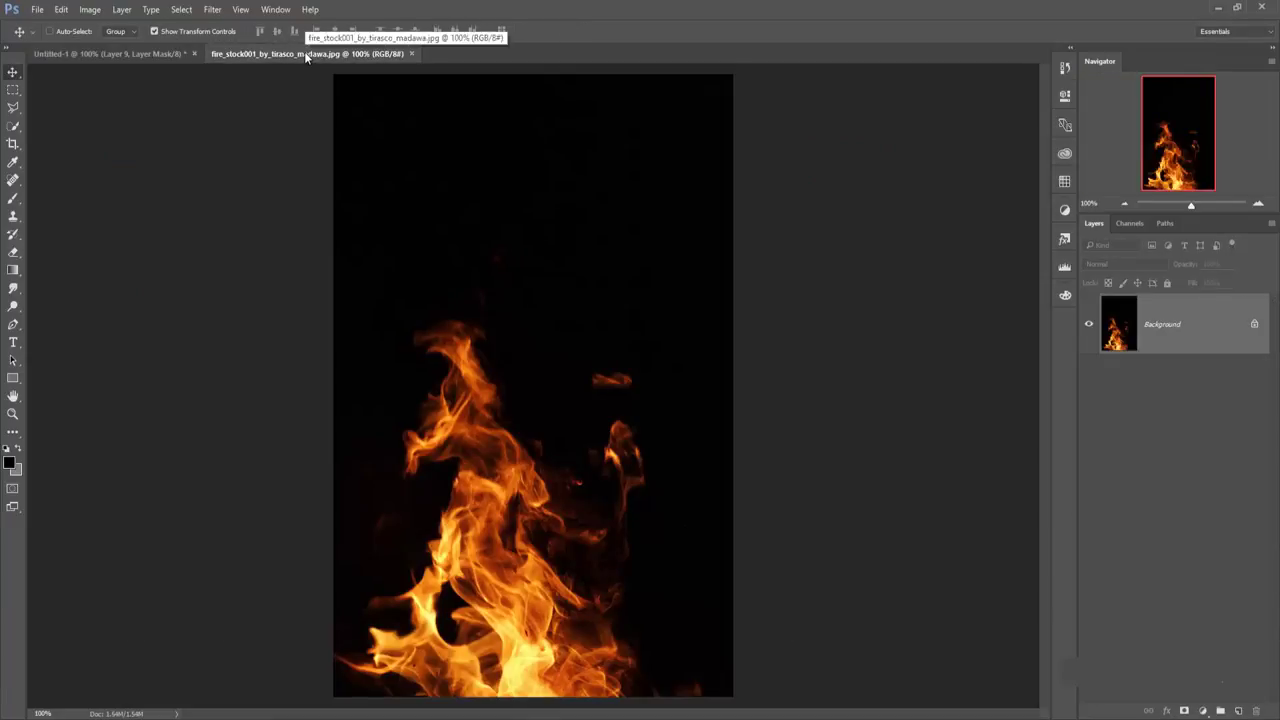
pyautogui.moveTo(304, 54)
pyautogui.mouseDown()
pyautogui.moveTo(304, 129)
pyautogui.moveTo(904, 148)
pyautogui.mouseUp()
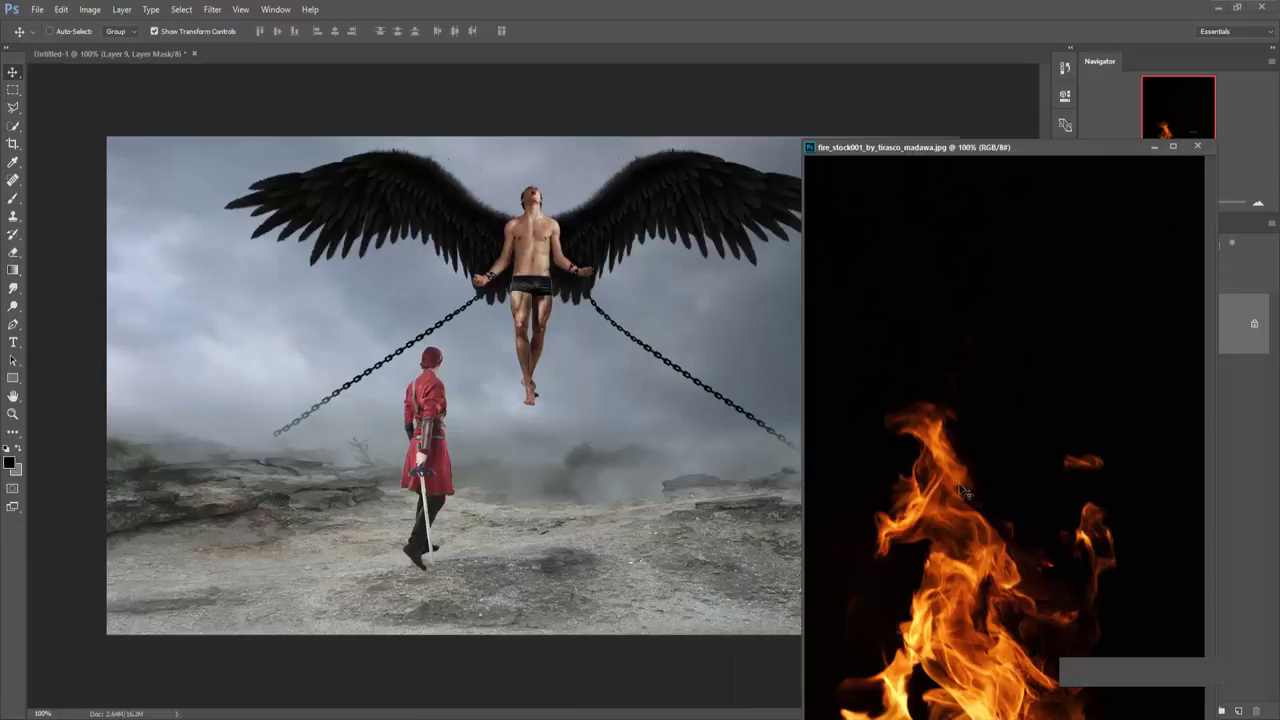
pyautogui.moveTo(965, 490)
pyautogui.mouseDown()
pyautogui.moveTo(963, 409)
pyautogui.moveTo(958, 421)
pyautogui.mouseUp()
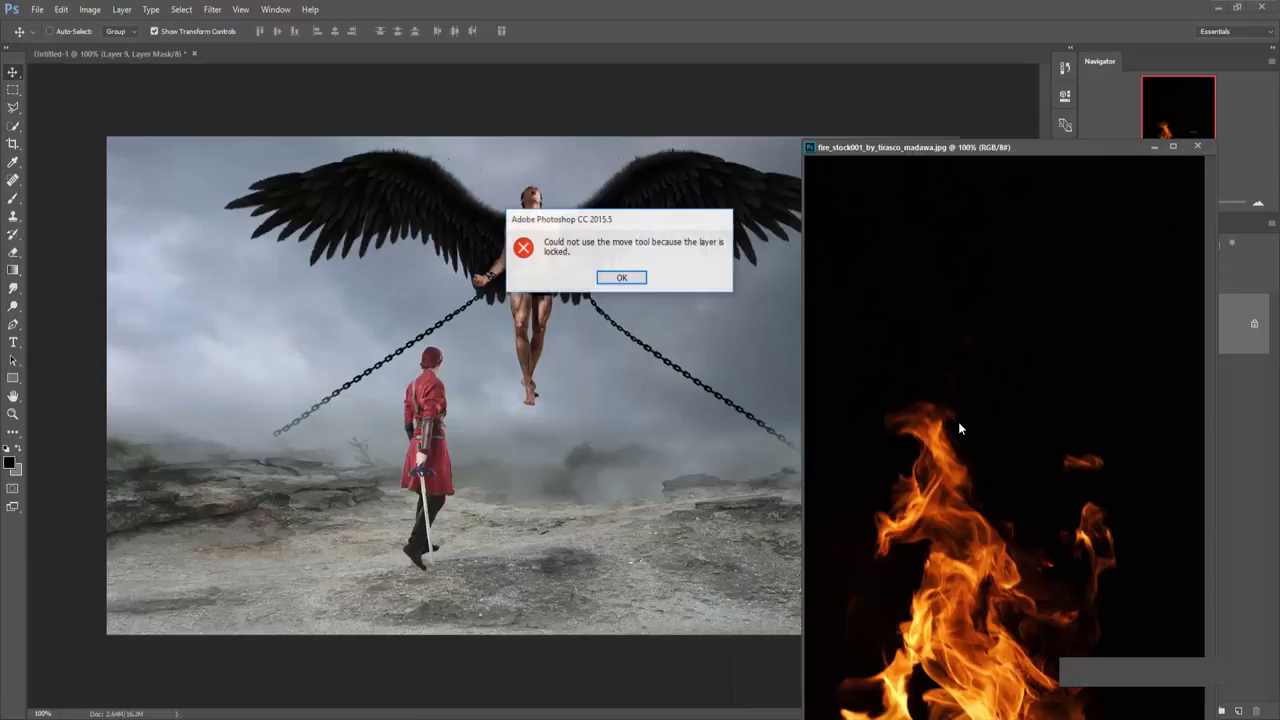
pyautogui.click(622, 280)
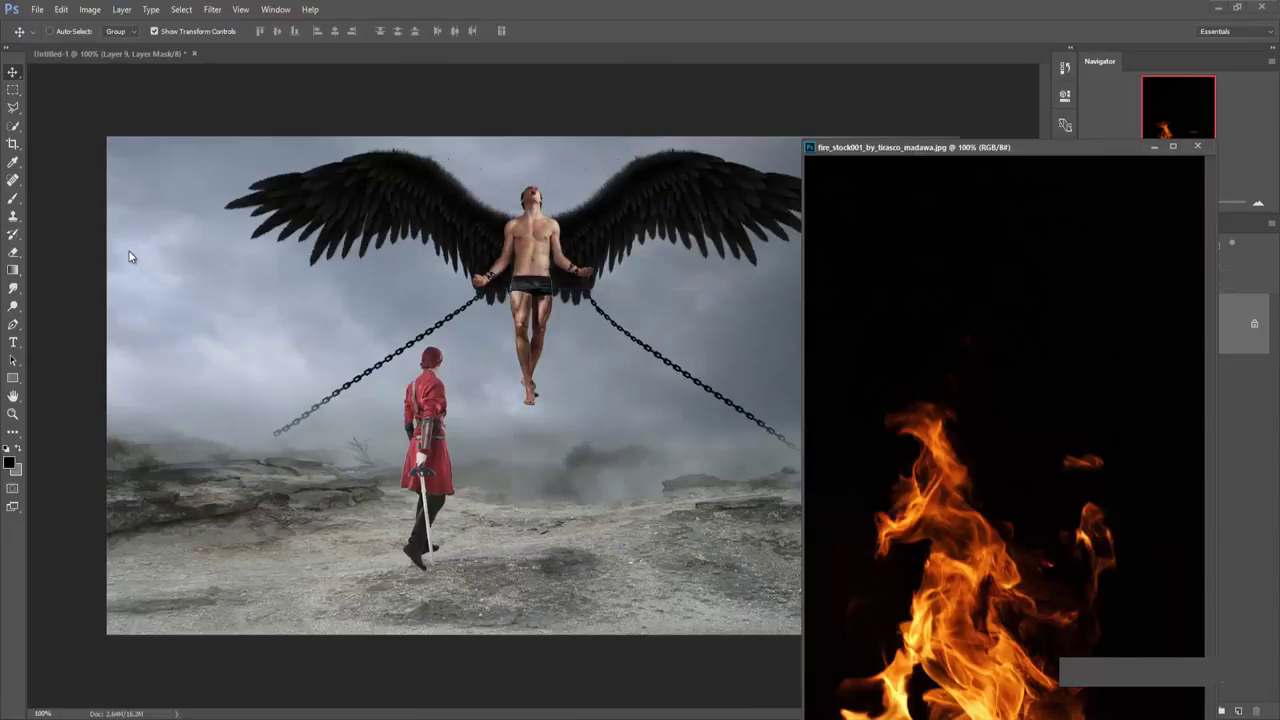
# Start a Polygonal Lasso outline around a flame in the fire photo.
pyautogui.click(13, 107)
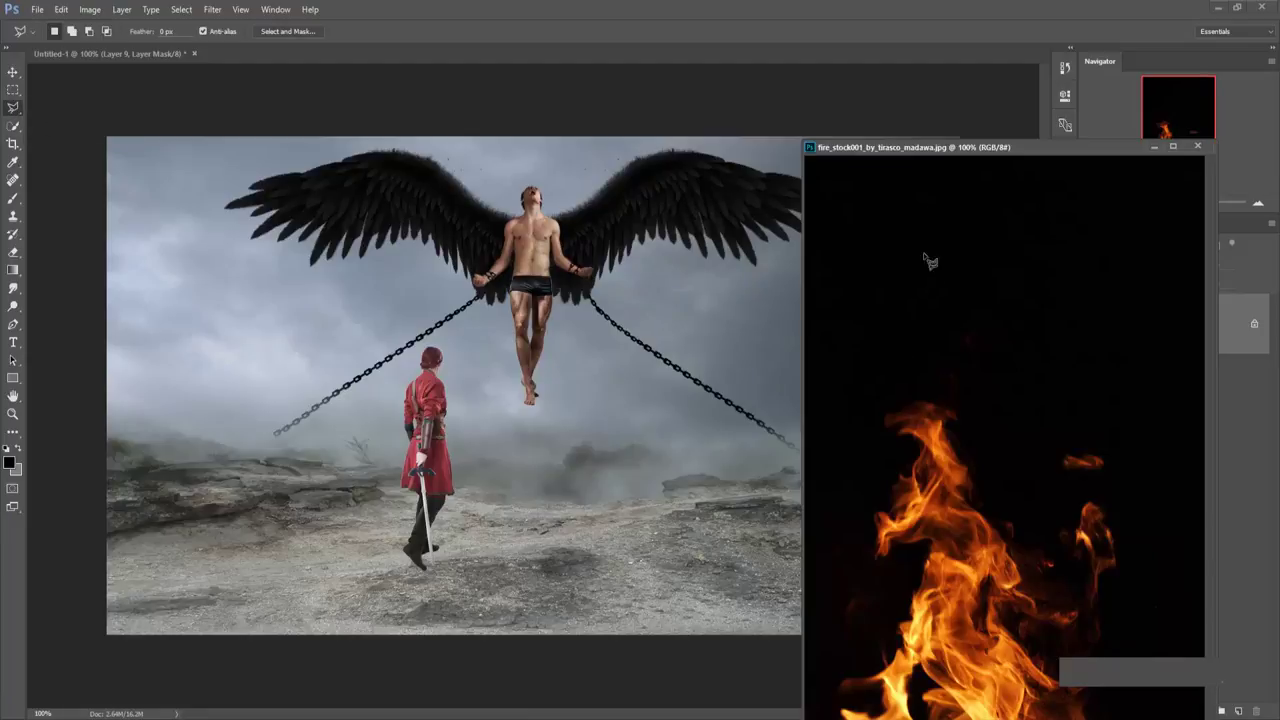
pyautogui.moveTo(1048, 148); pyautogui.dragTo(888, 34)
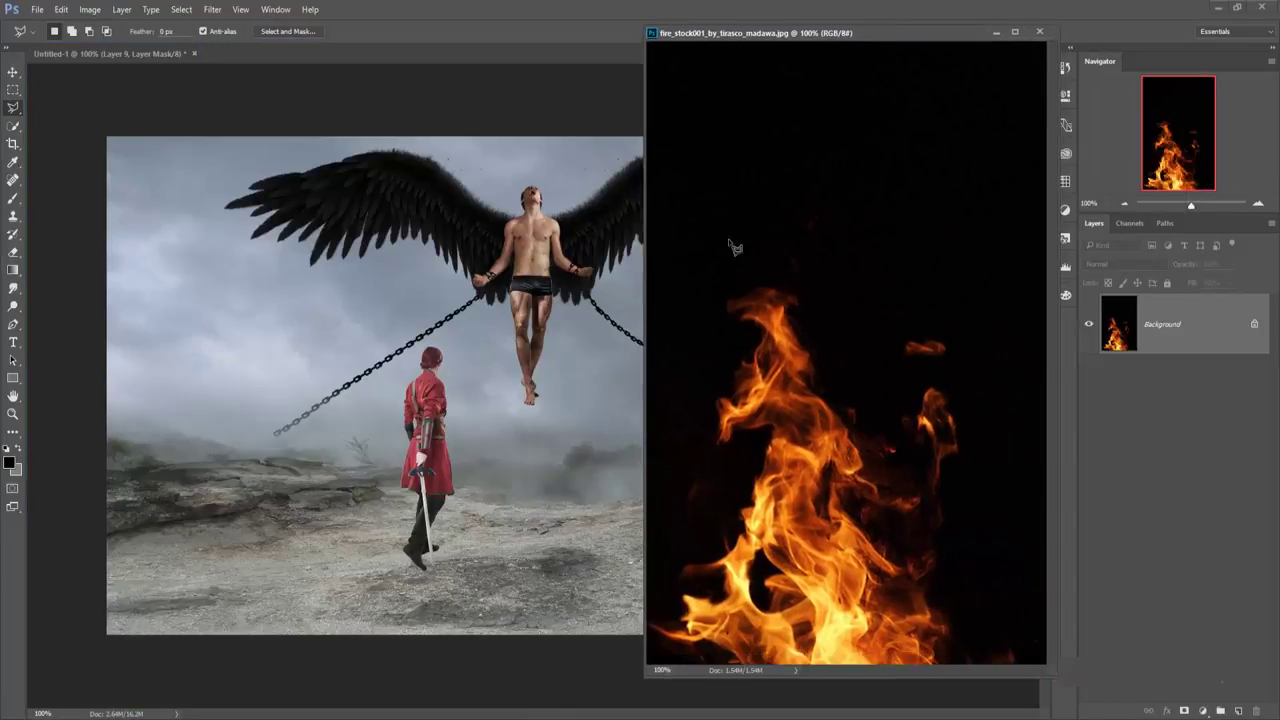
pyautogui.click(710, 270)
pyautogui.click(850, 348)
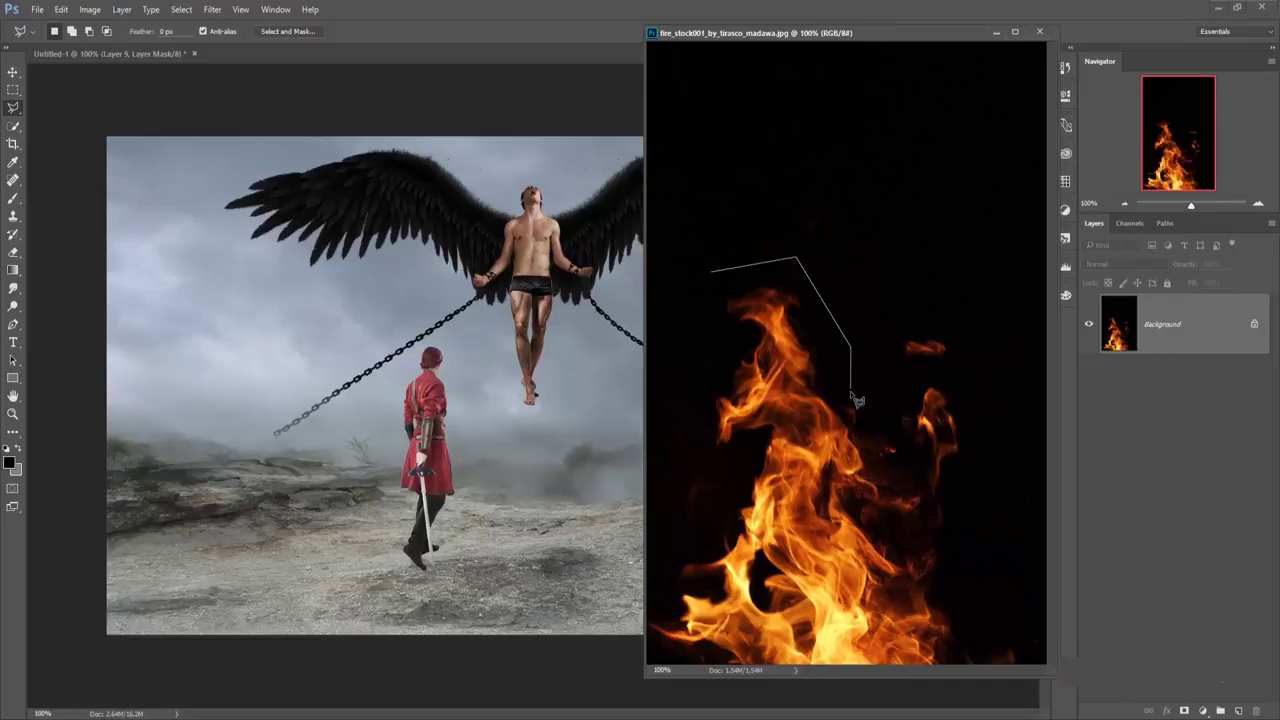
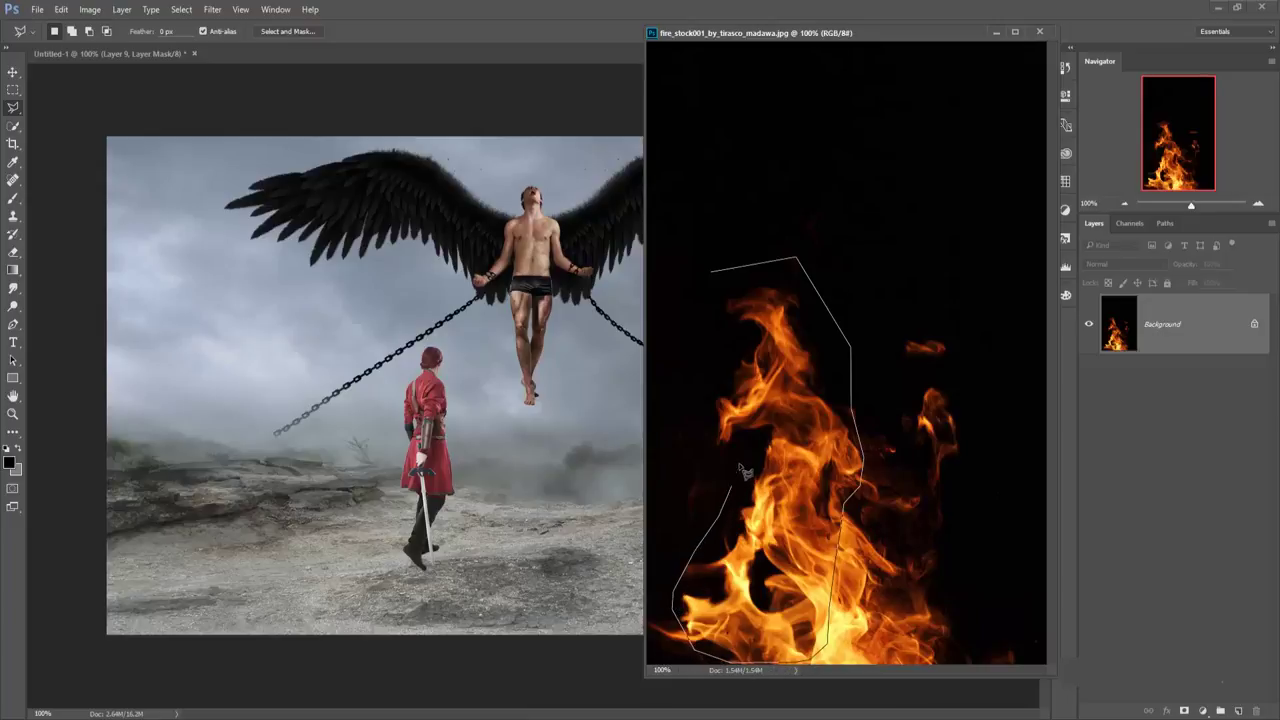
# Close the fire outline and drag the selected fire into the composite.
pyautogui.click(716, 270)
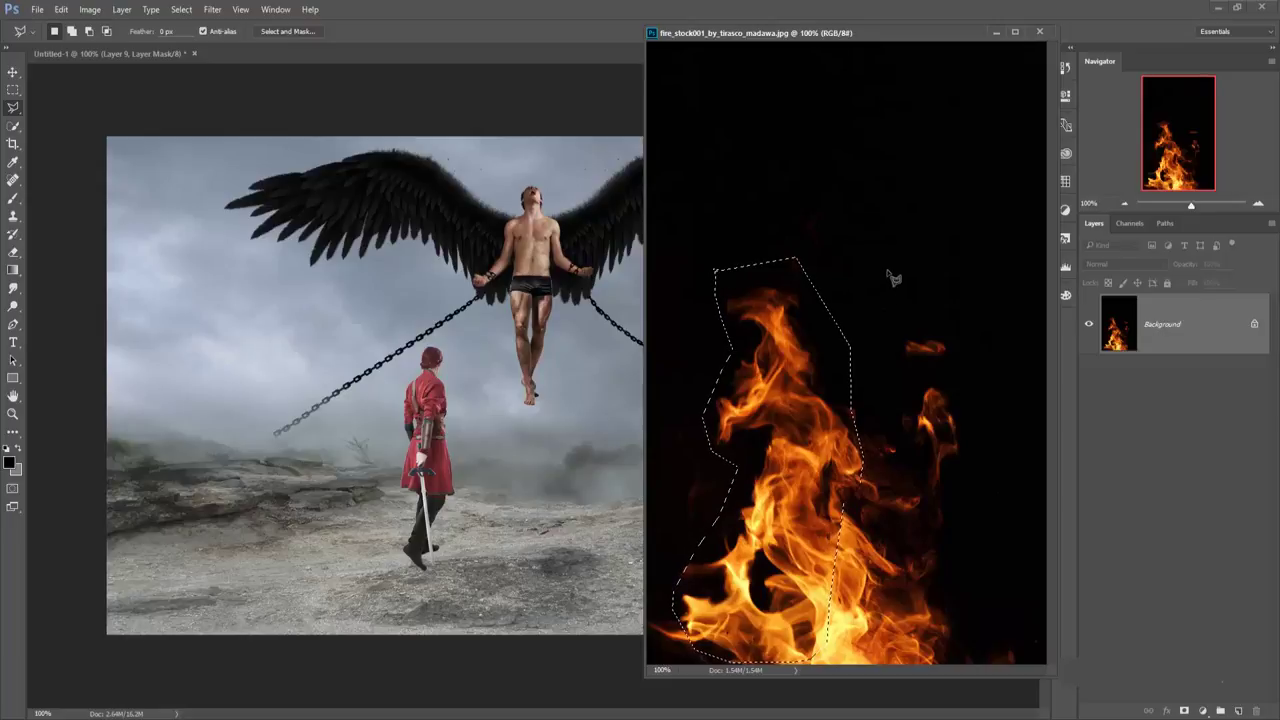
pyautogui.press('v')
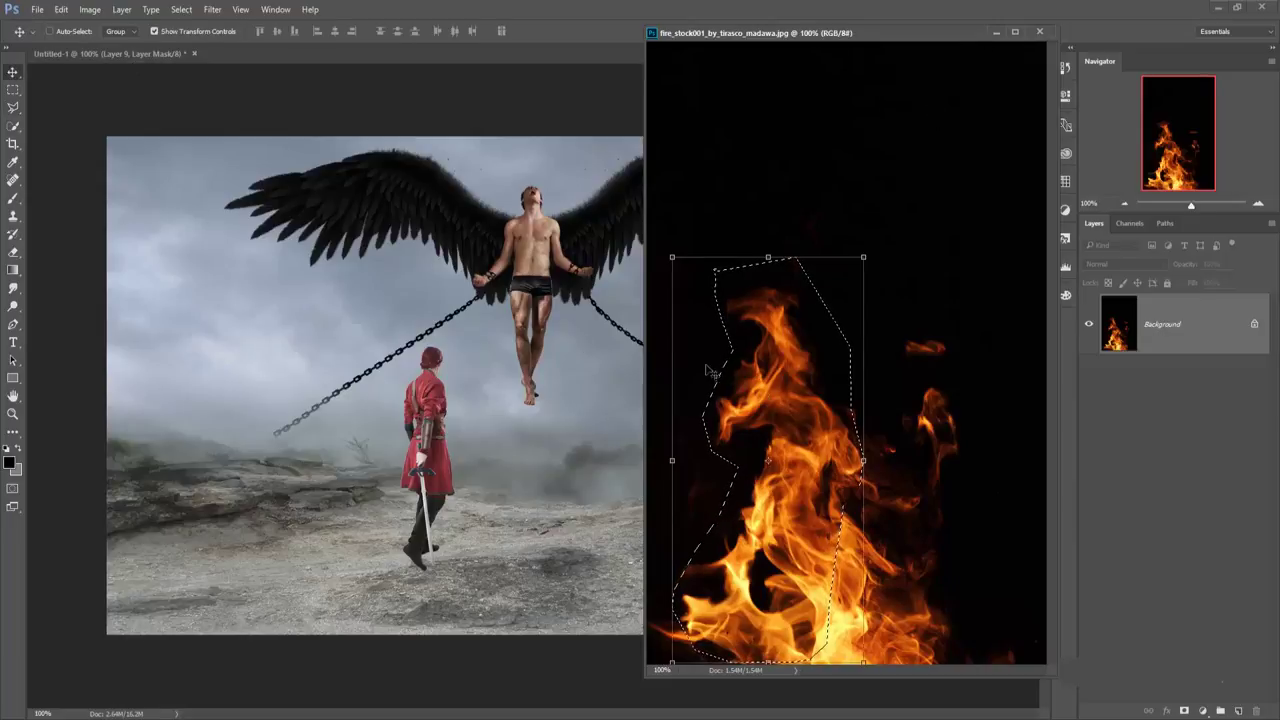
pyautogui.moveTo(780, 420); pyautogui.dragTo(516, 343)
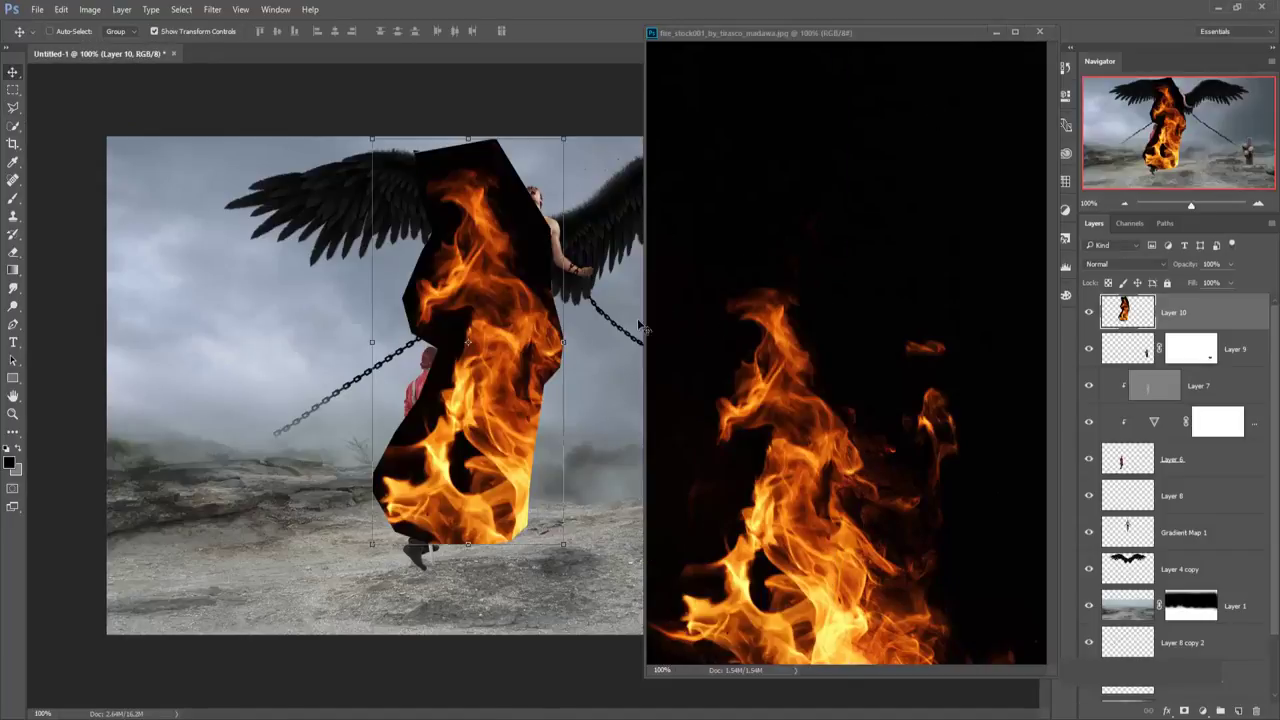
pyautogui.click(996, 32)
# Shrink the fire into a thin, small flame angled along the right chain by the skull post.
pyautogui.moveTo(512, 390); pyautogui.dragTo(803, 461)
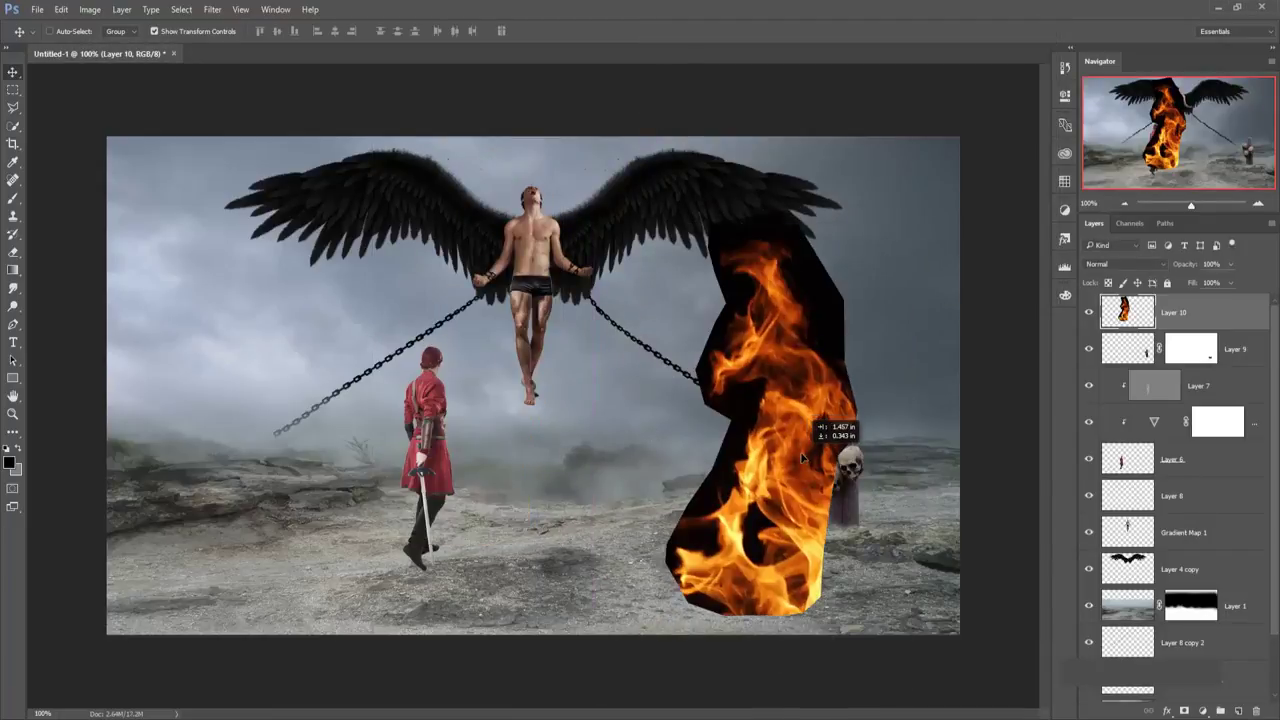
pyautogui.moveTo(858, 408); pyautogui.dragTo(729, 408)
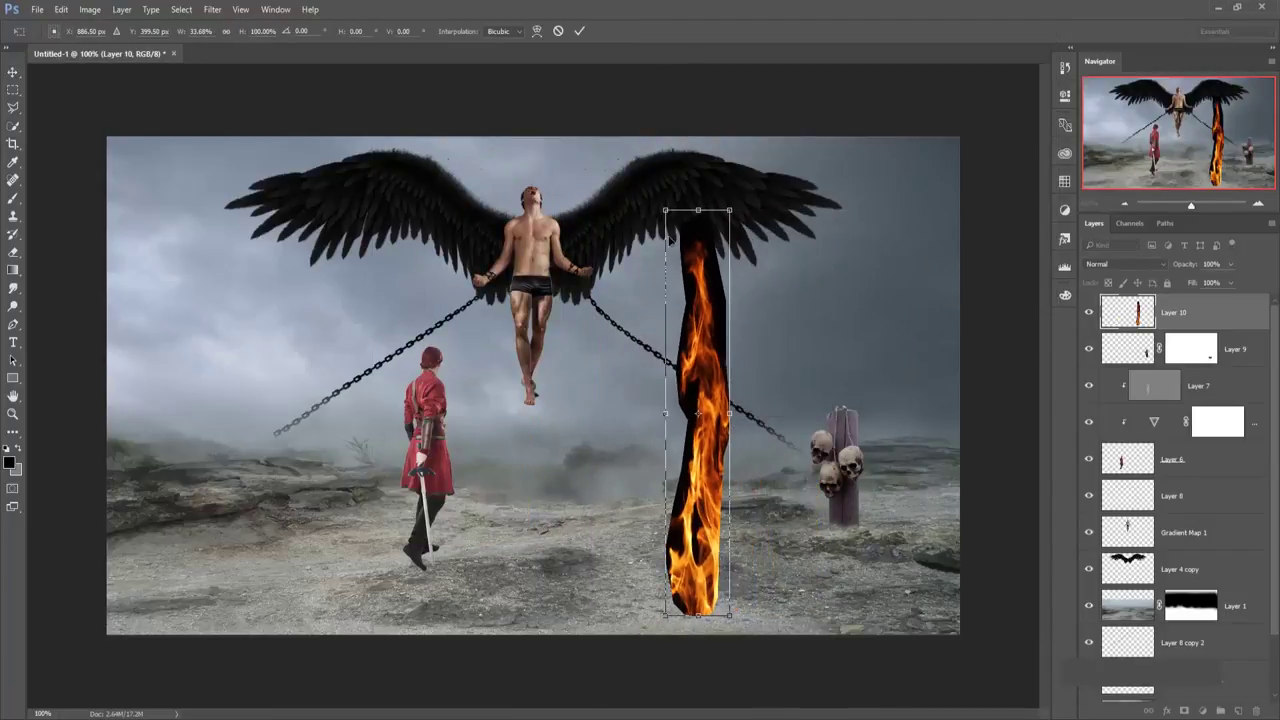
pyautogui.moveTo(729, 210); pyautogui.dragTo(697, 507)
pyautogui.moveTo(681, 560); pyautogui.dragTo(733, 410)
pyautogui.moveTo(760, 472); pyautogui.dragTo(800, 432)
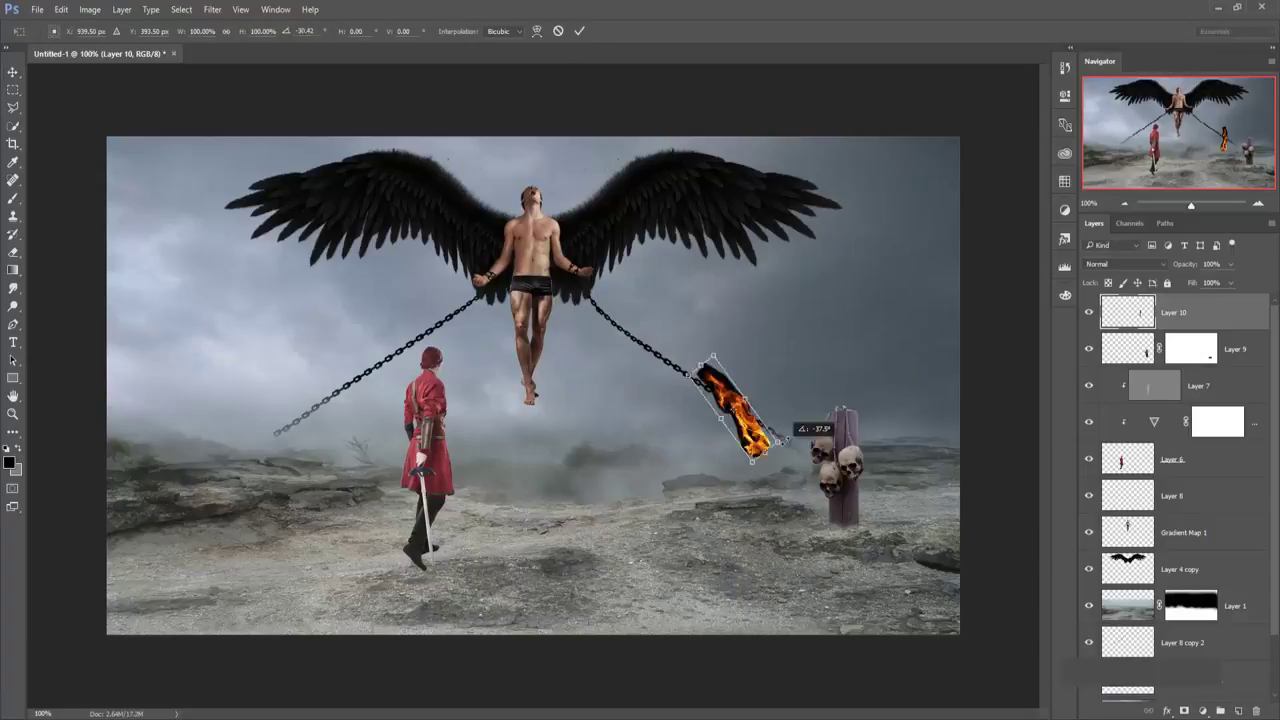
pyautogui.moveTo(720, 432); pyautogui.dragTo(722, 365)
pyautogui.moveTo(818, 392)
pyautogui.mouseDown()
pyautogui.moveTo(792, 405)
pyautogui.moveTo(781, 362)
pyautogui.moveTo(819, 391)
pyautogui.mouseUp()
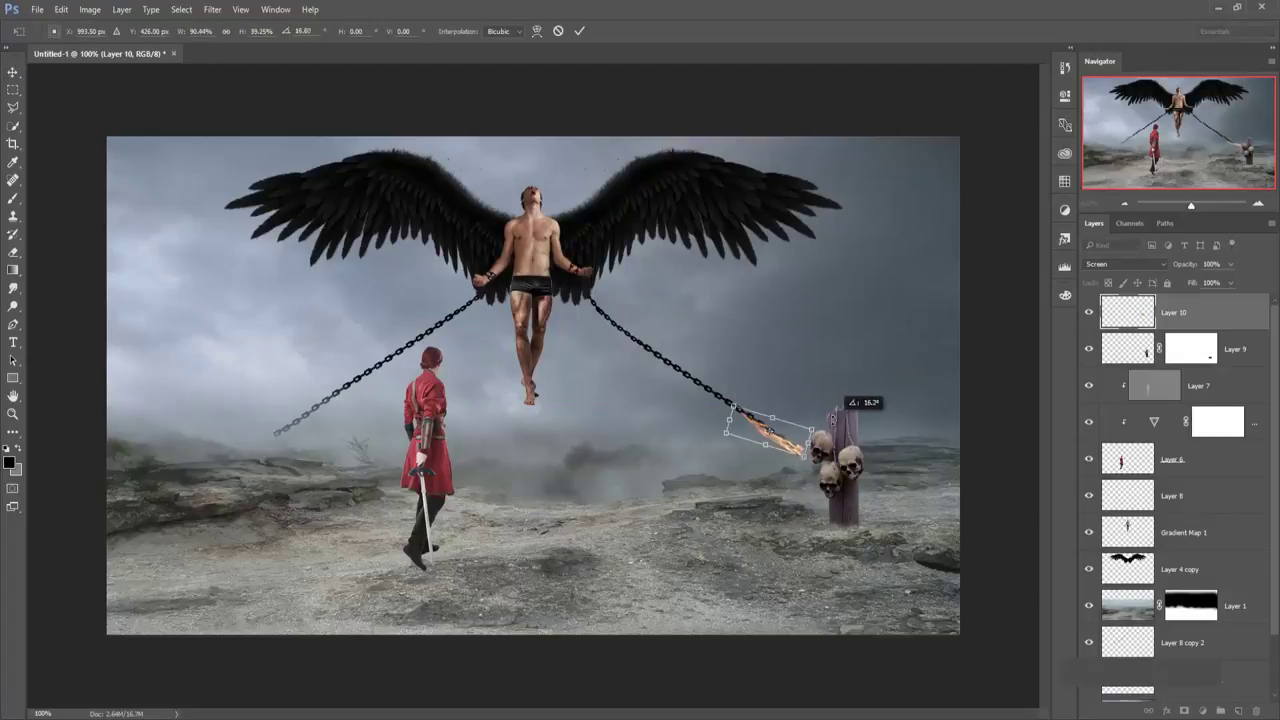
pyautogui.moveTo(819, 391)
pyautogui.mouseDown()
pyautogui.moveTo(845, 405)
pyautogui.moveTo(727, 400)
pyautogui.mouseUp()
# Duplicate the flame, place the copy further up the right chain, and give it a mask.
pyautogui.press('Return')
pyautogui.hotkey('ctrl', 'j')
pyautogui.hotkey('ctrl', 't')
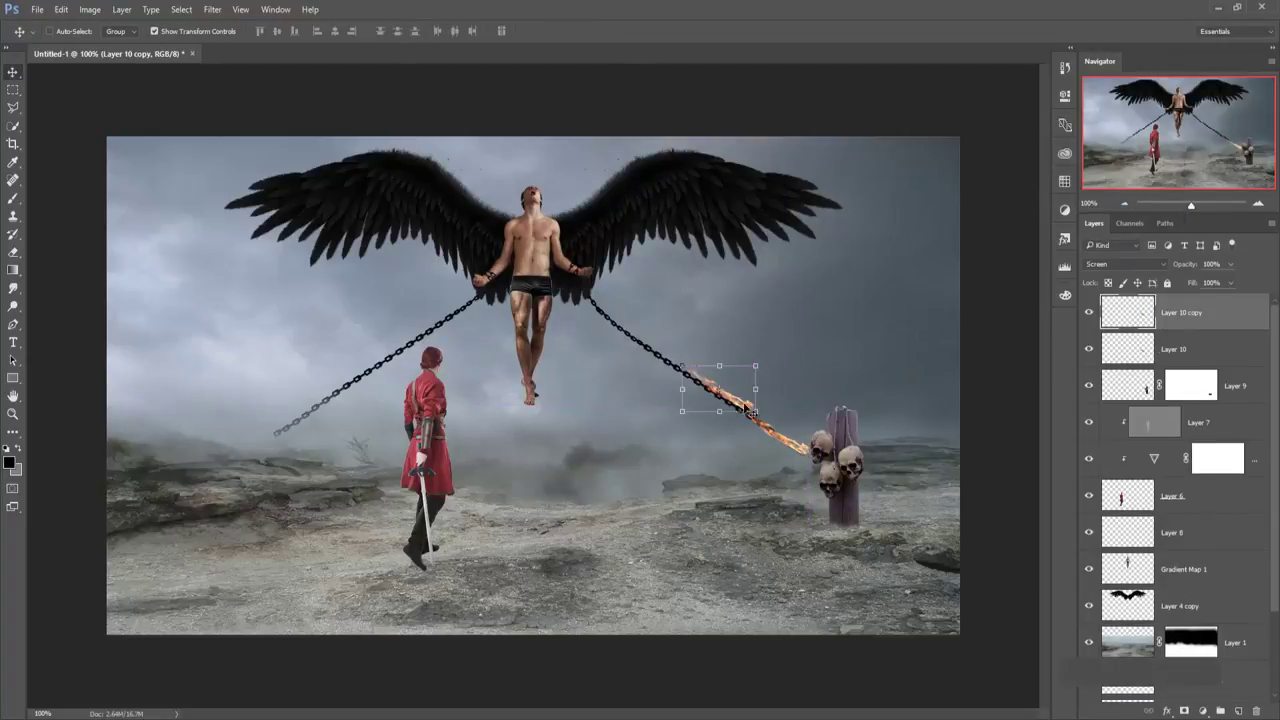
pyautogui.hotkey('ctrl', '+')
pyautogui.moveTo(986, 346); pyautogui.dragTo(986, 340)
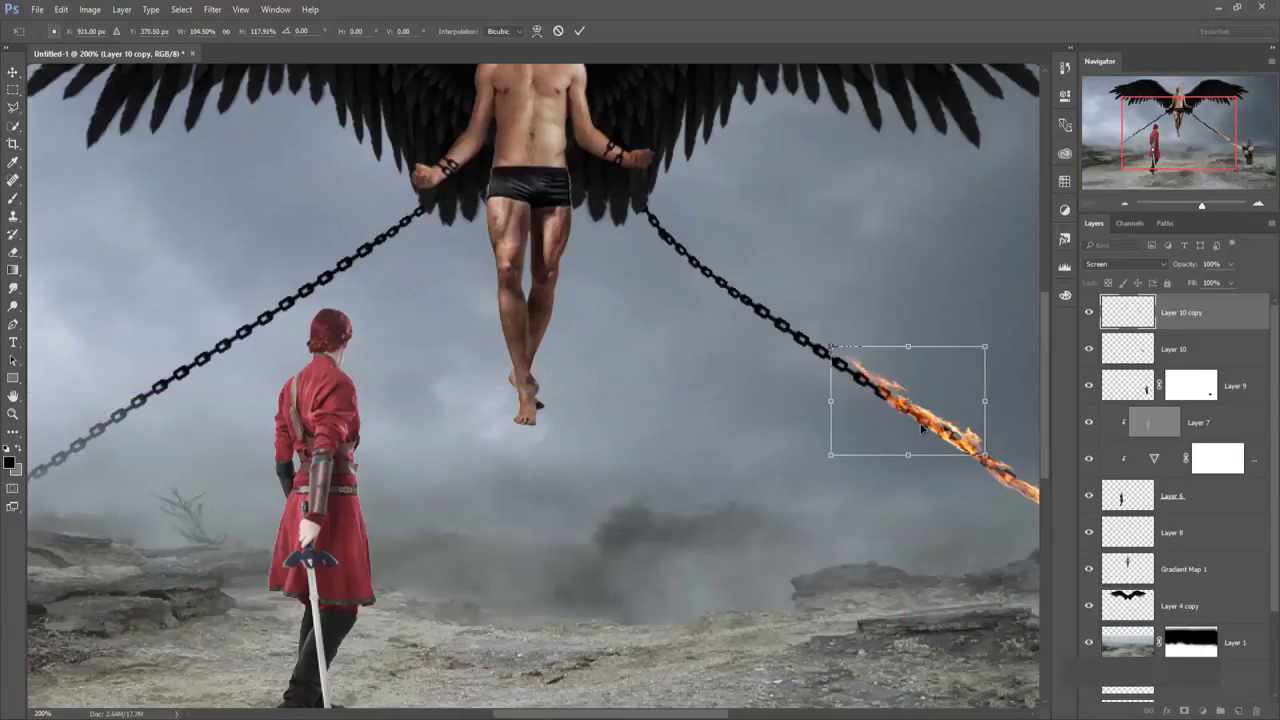
pyautogui.moveTo(915, 433); pyautogui.dragTo(901, 431)
pyautogui.press('Return')
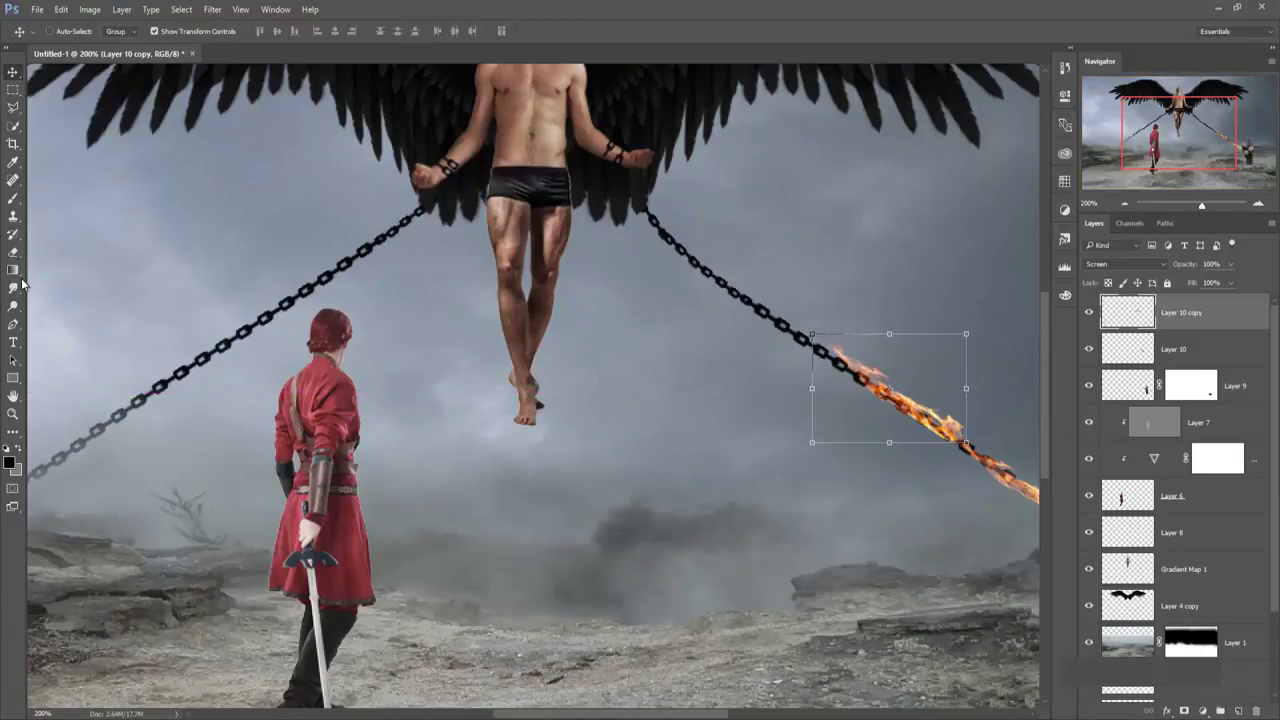
pyautogui.press('b')
pyautogui.click(1184, 711)
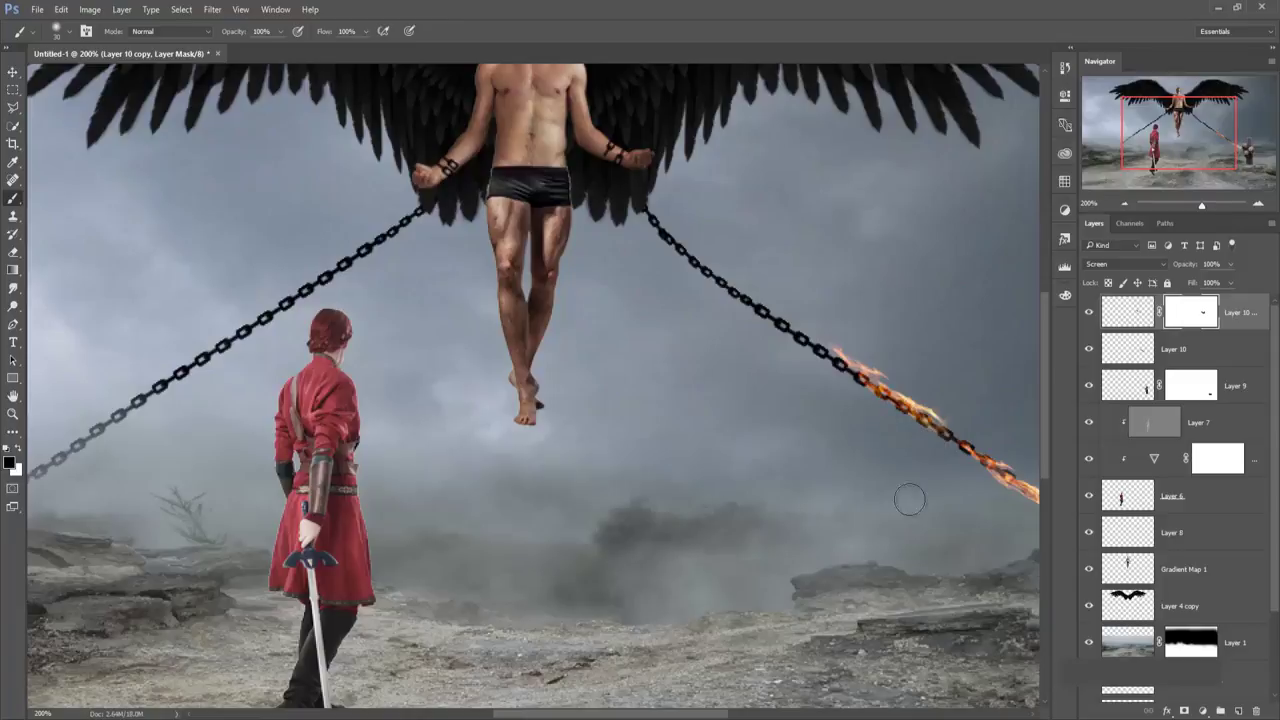
# Slide a flame copy up the right chain and place another copy onto the left chain.
pyautogui.press('v')
pyautogui.moveTo(801, 343)
pyautogui.mouseDown()
pyautogui.moveTo(829, 347)
pyautogui.moveTo(748, 258)
pyautogui.moveTo(400, 205)
pyautogui.mouseUp()
pyautogui.press('m')
pyautogui.hotkey('ctrl', 'j')
pyautogui.hotkey('ctrl', 't')
pyautogui.press('Return')
# Add more flame copies down the left chain toward the ground, then zoom out.
pyautogui.hotkey('ctrl', 'j')
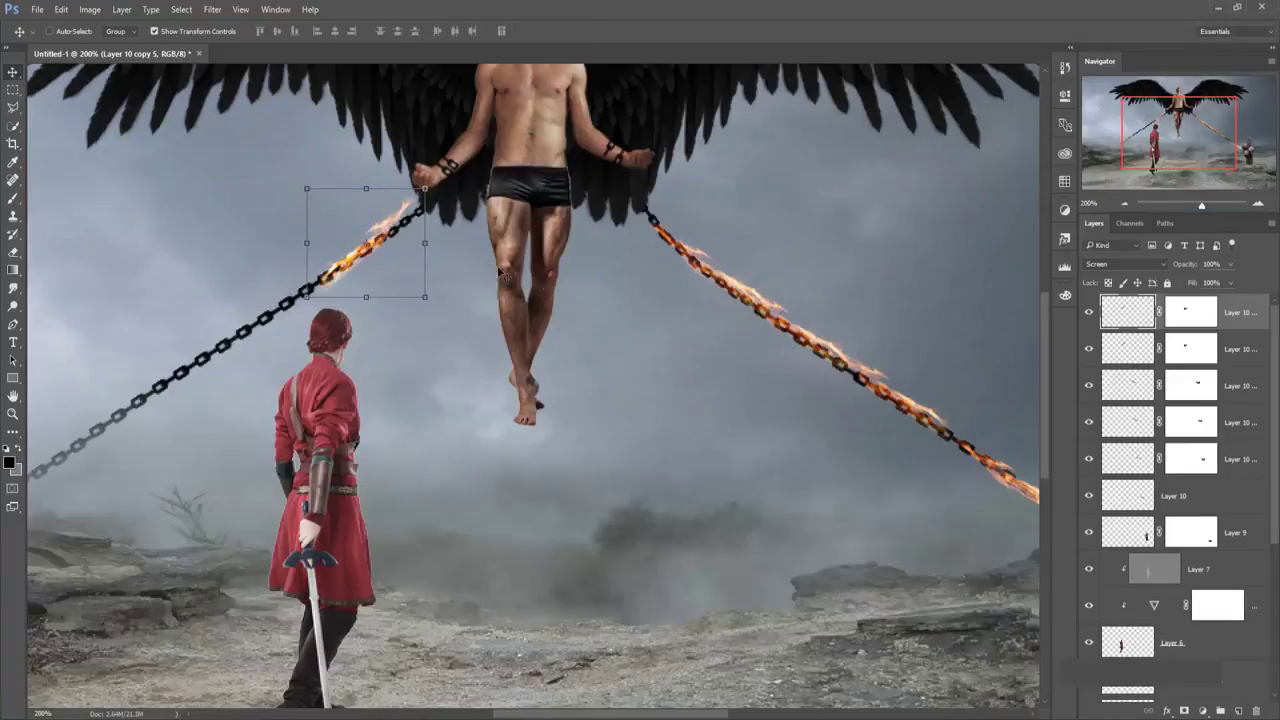
pyautogui.moveTo(386, 260); pyautogui.dragTo(170, 380)
pyautogui.hotkey('ctrl', 'j')
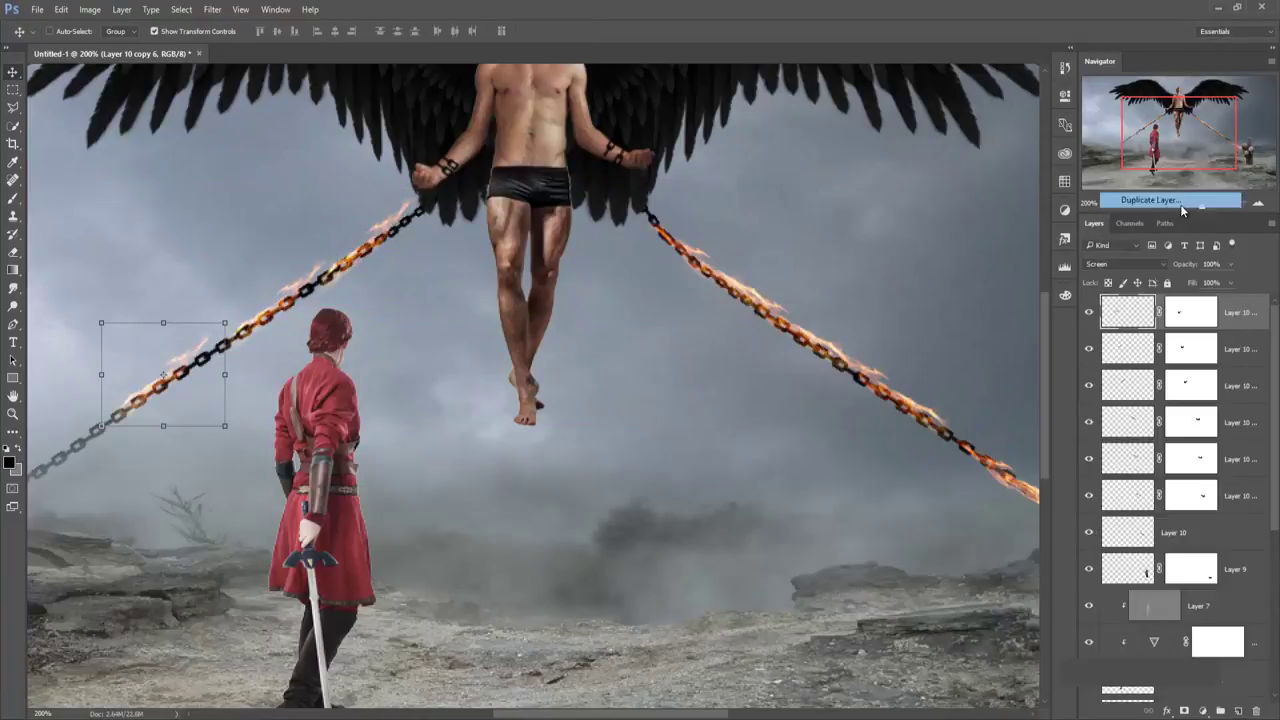
pyautogui.hotkey('ctrl', 'j')
pyautogui.moveTo(52, 462)
pyautogui.mouseDown()
pyautogui.moveTo(287, 370)
pyautogui.moveTo(267, 385)
pyautogui.mouseUp()
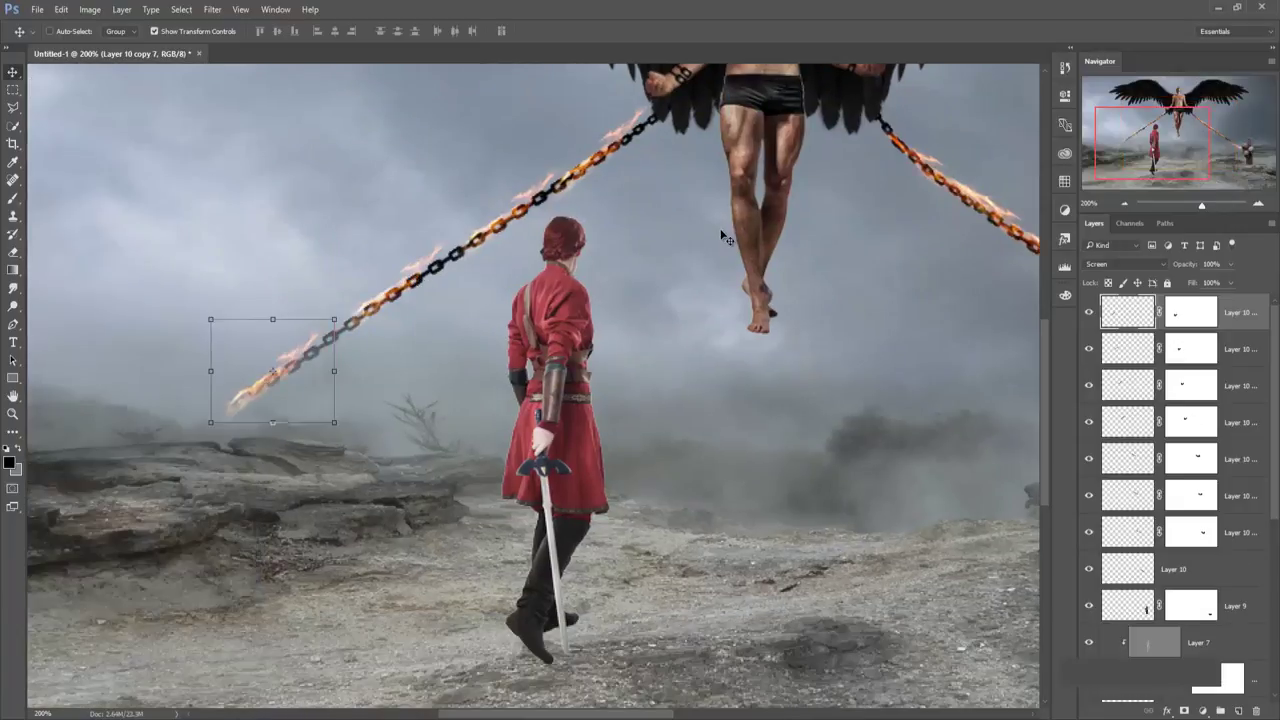
pyautogui.hotkey('ctrl', '-')
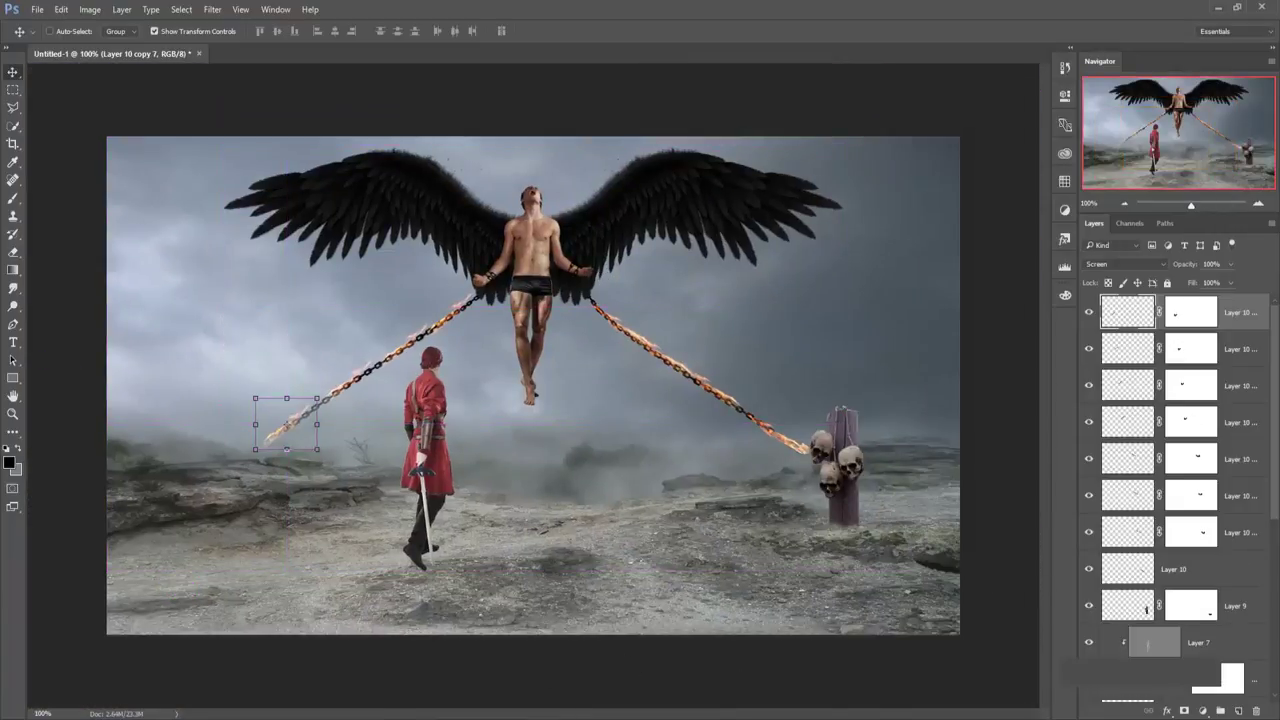
# Deselect the fire photo and bring the whole fire image into the composite.
pyautogui.click(1016, 668)
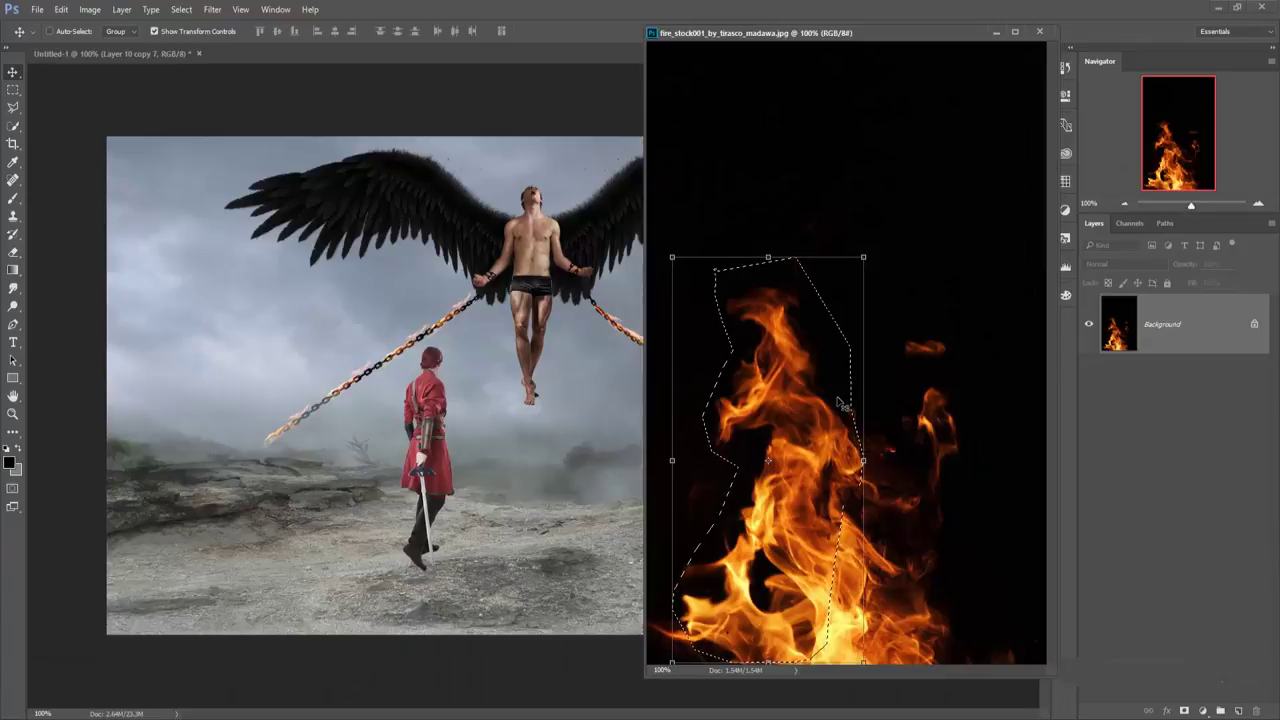
pyautogui.click(181, 10)
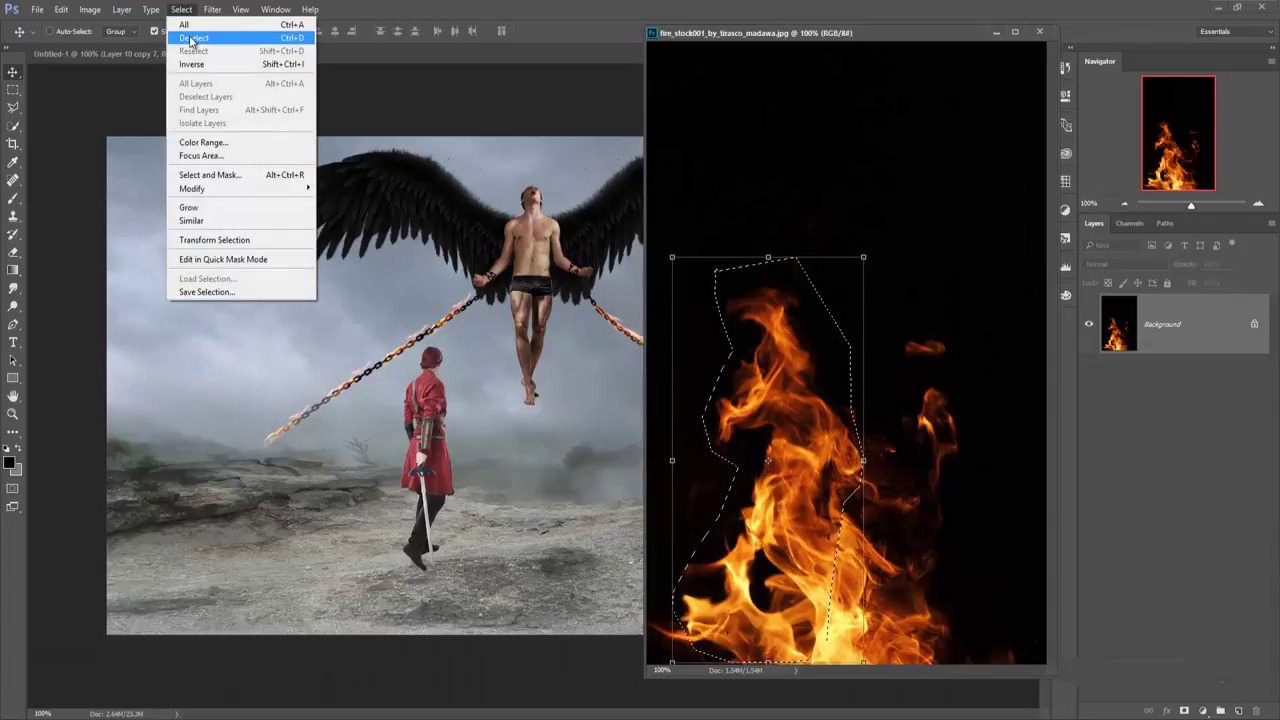
pyautogui.click(191, 40)
pyautogui.moveTo(845, 478); pyautogui.dragTo(614, 346)
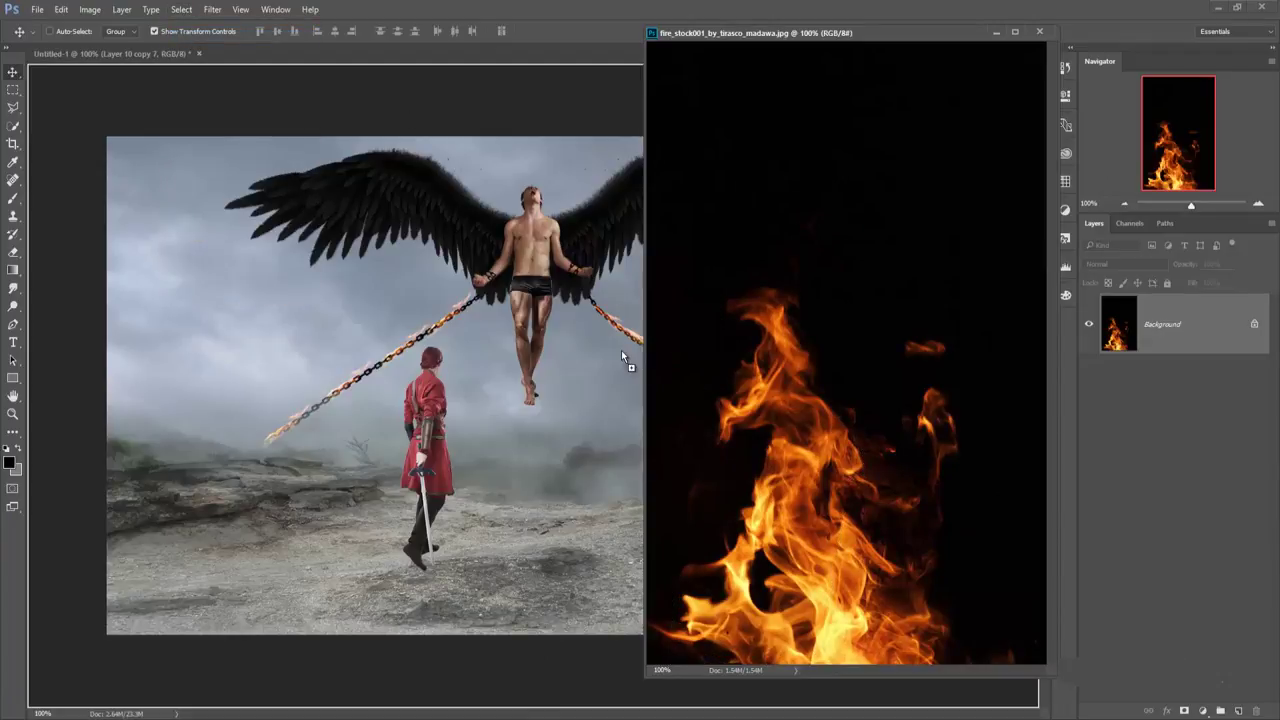
pyautogui.click(995, 32)
# Scale the fire to about 35% and rotate it about 88° over the right wing.
pyautogui.moveTo(675, 185); pyautogui.dragTo(680, 385)
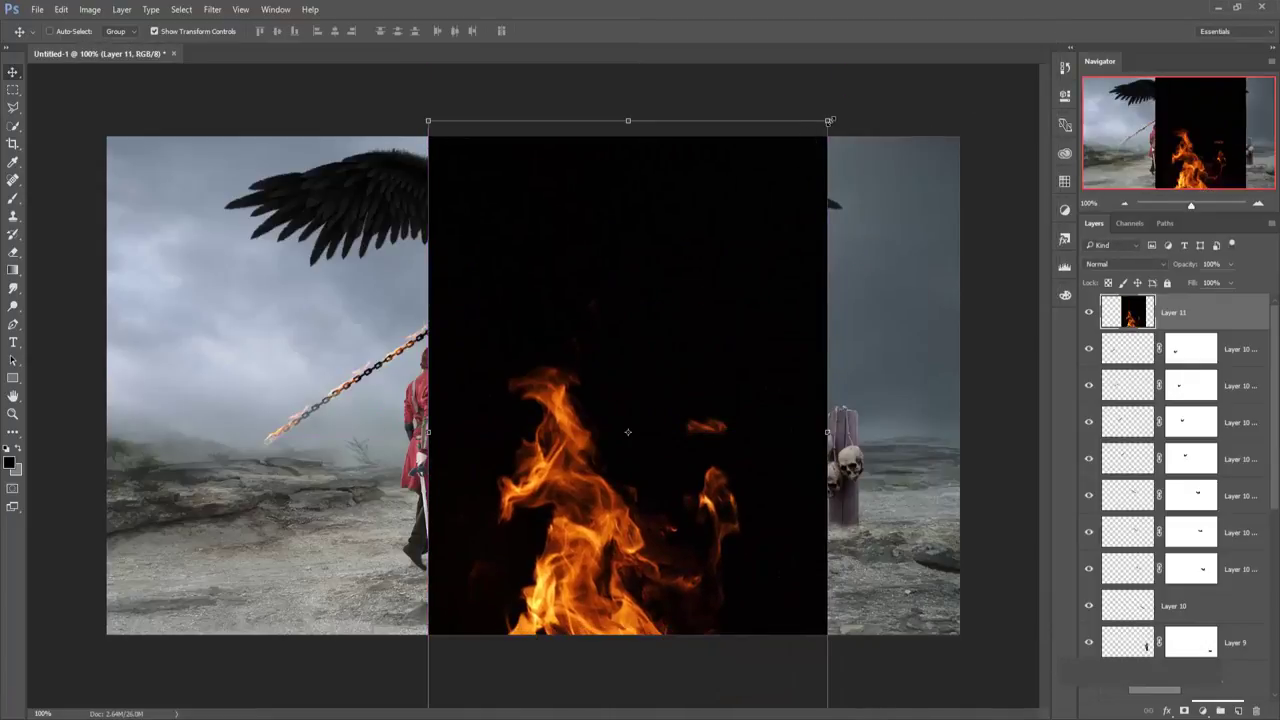
pyautogui.moveTo(829, 120); pyautogui.dragTo(725, 340)
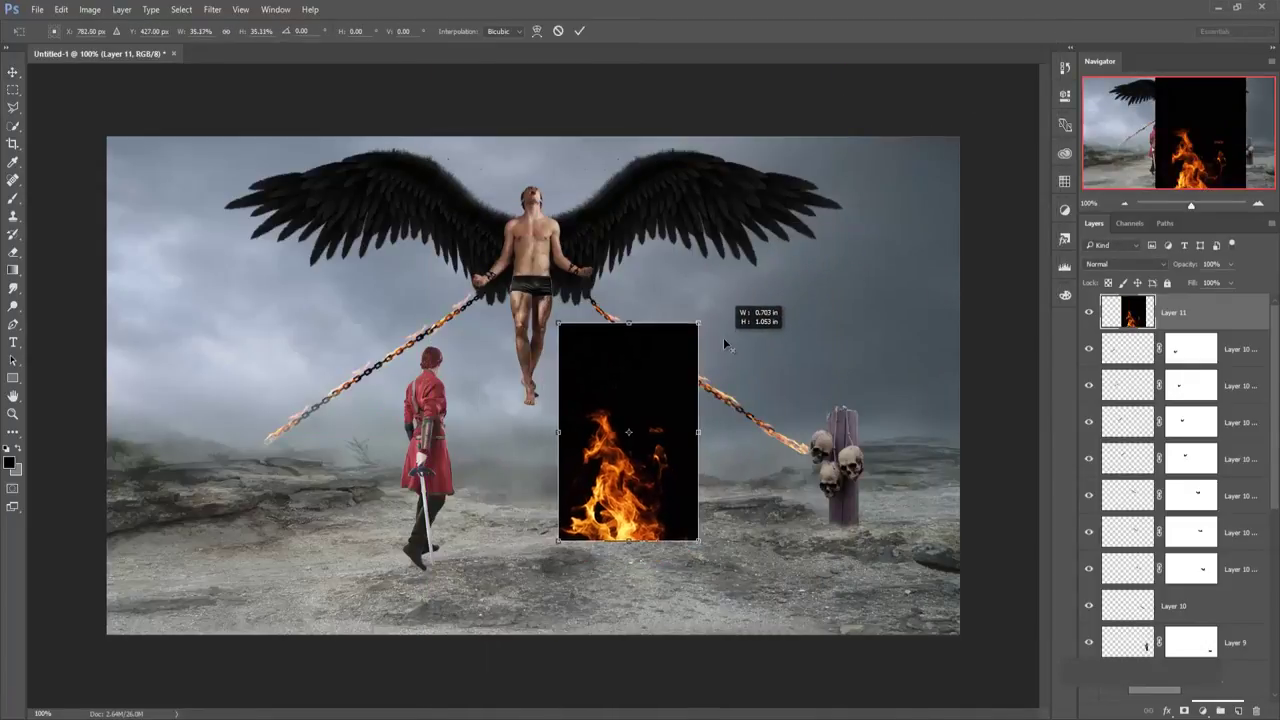
pyautogui.moveTo(665, 387); pyautogui.dragTo(704, 216)
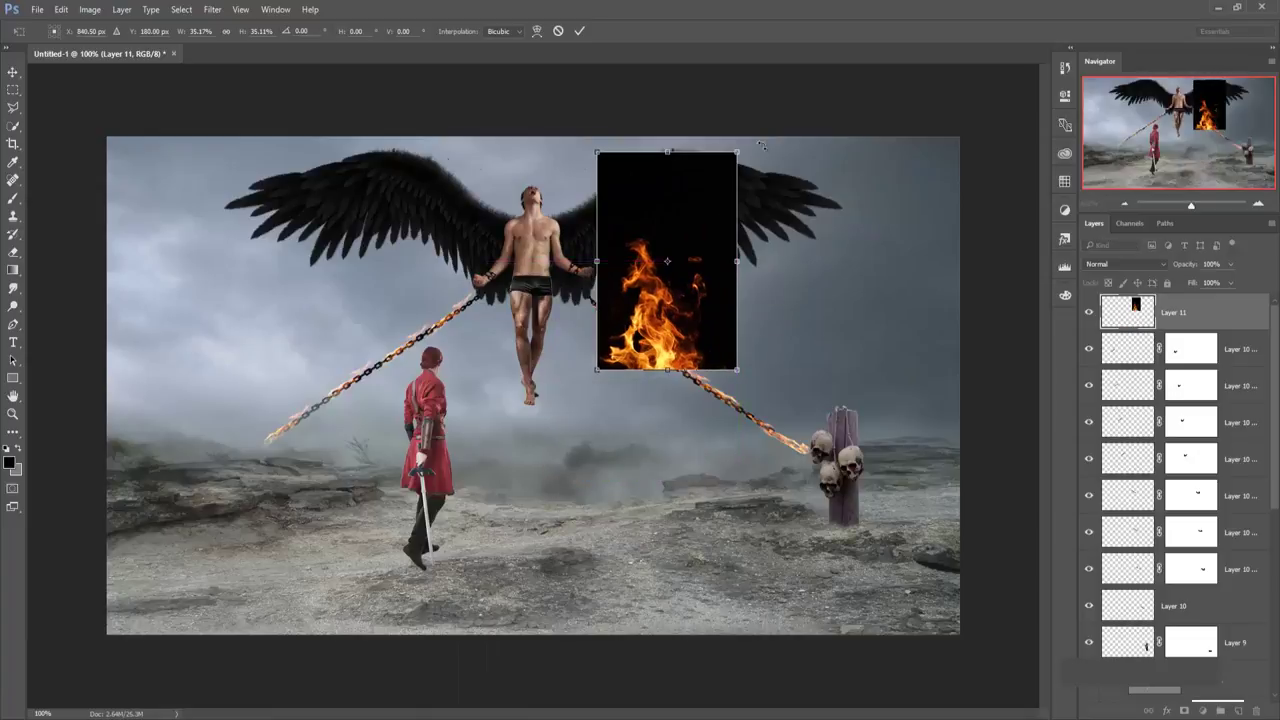
pyautogui.moveTo(761, 145); pyautogui.dragTo(738, 326)
pyautogui.moveTo(658, 243); pyautogui.dragTo(716, 174)
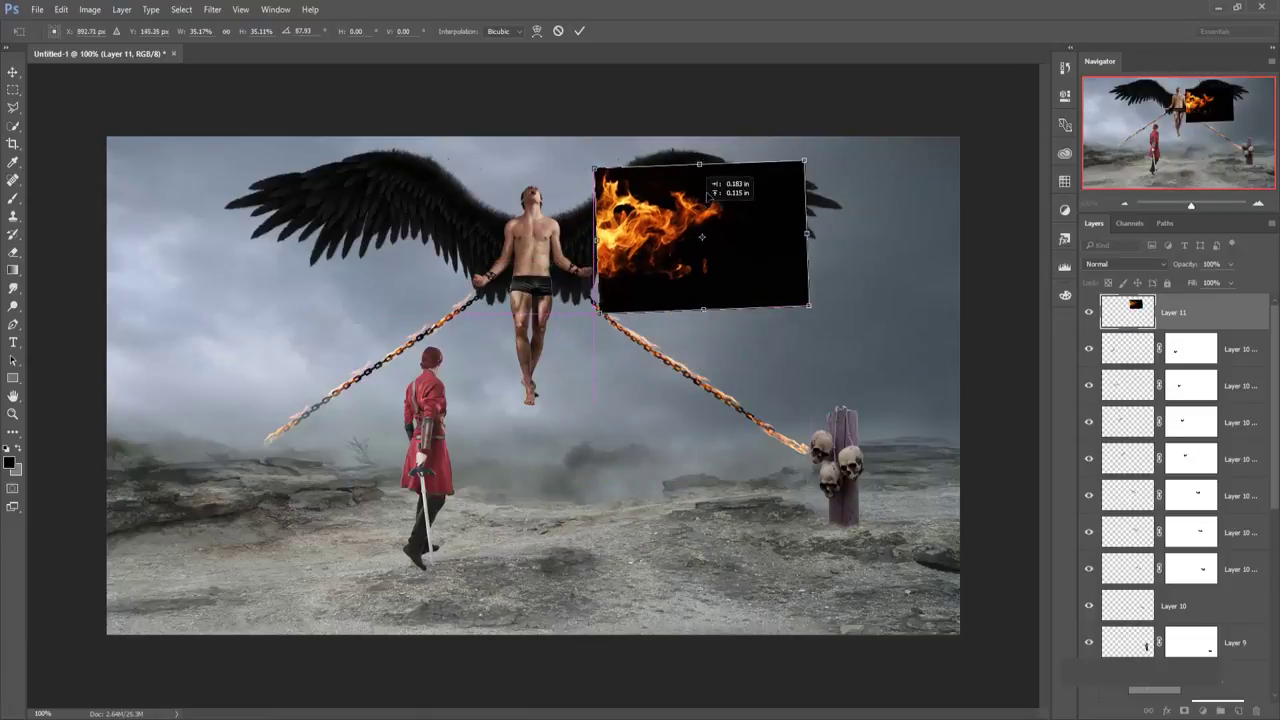
pyautogui.press('Return')
# Set the fire layer to Screen and move it onto the right wing tip.
pyautogui.click(1141, 264)
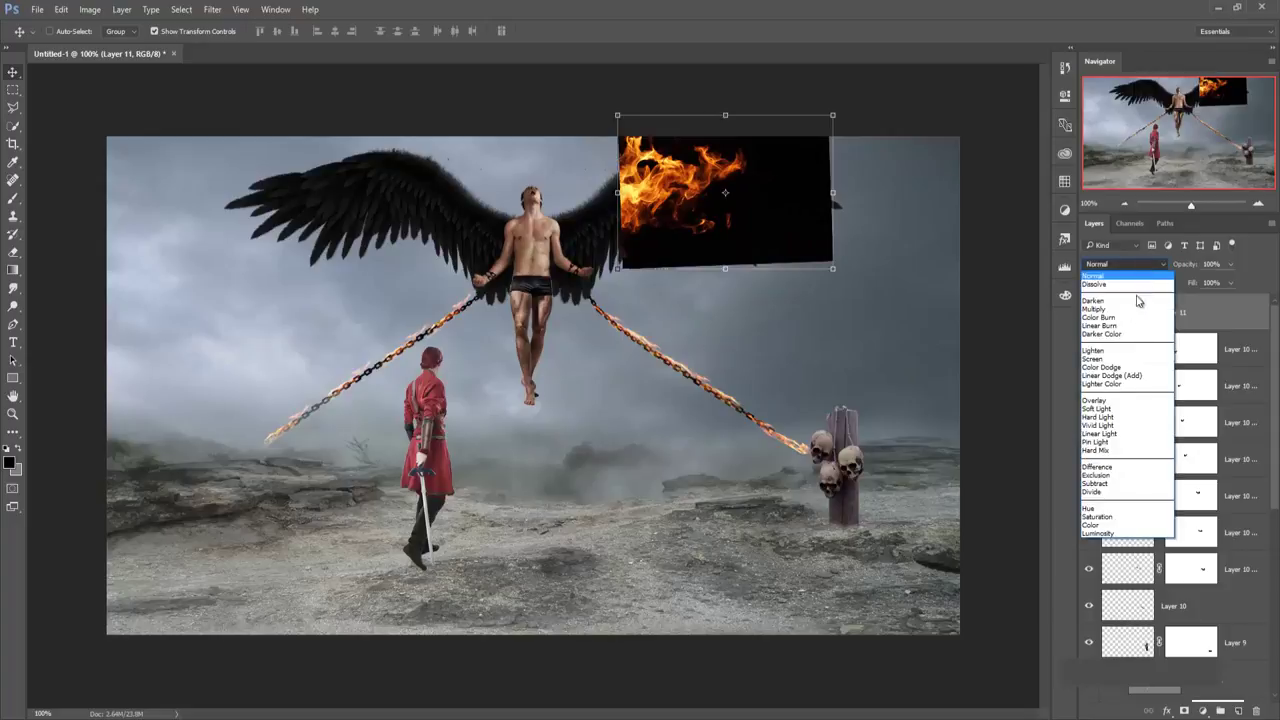
pyautogui.click(1106, 352)
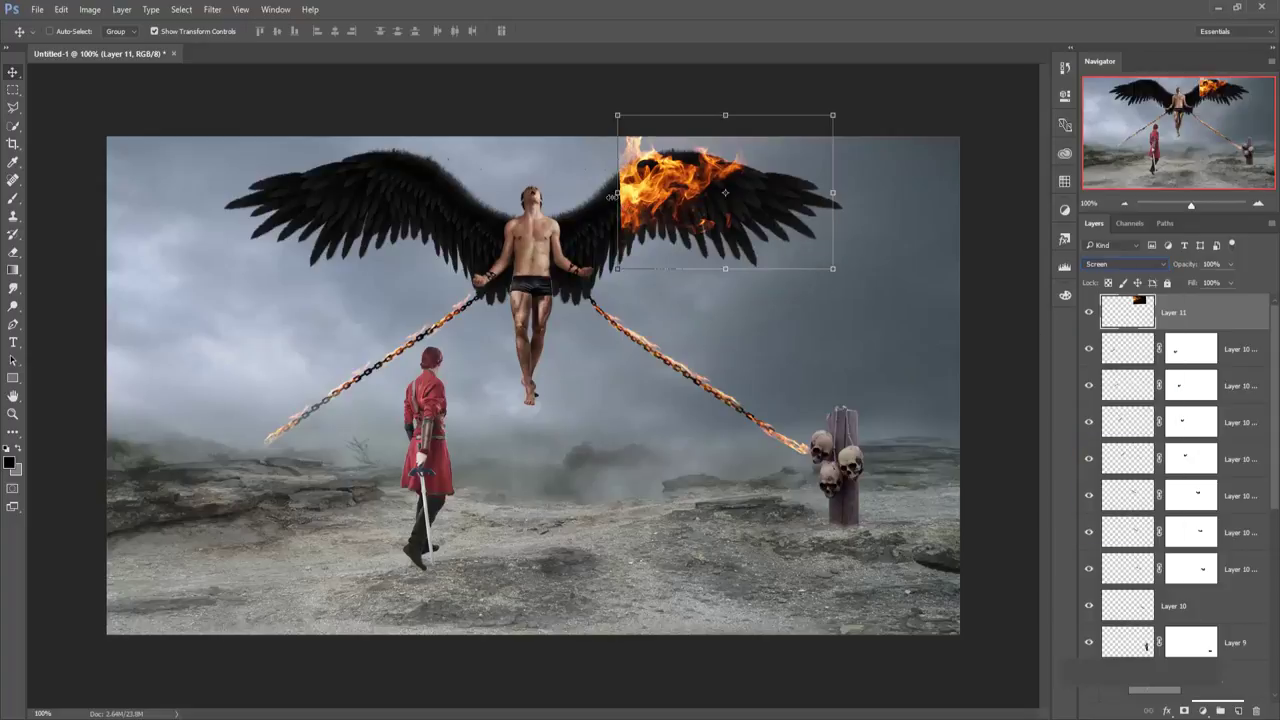
pyautogui.moveTo(632, 196); pyautogui.dragTo(771, 210)
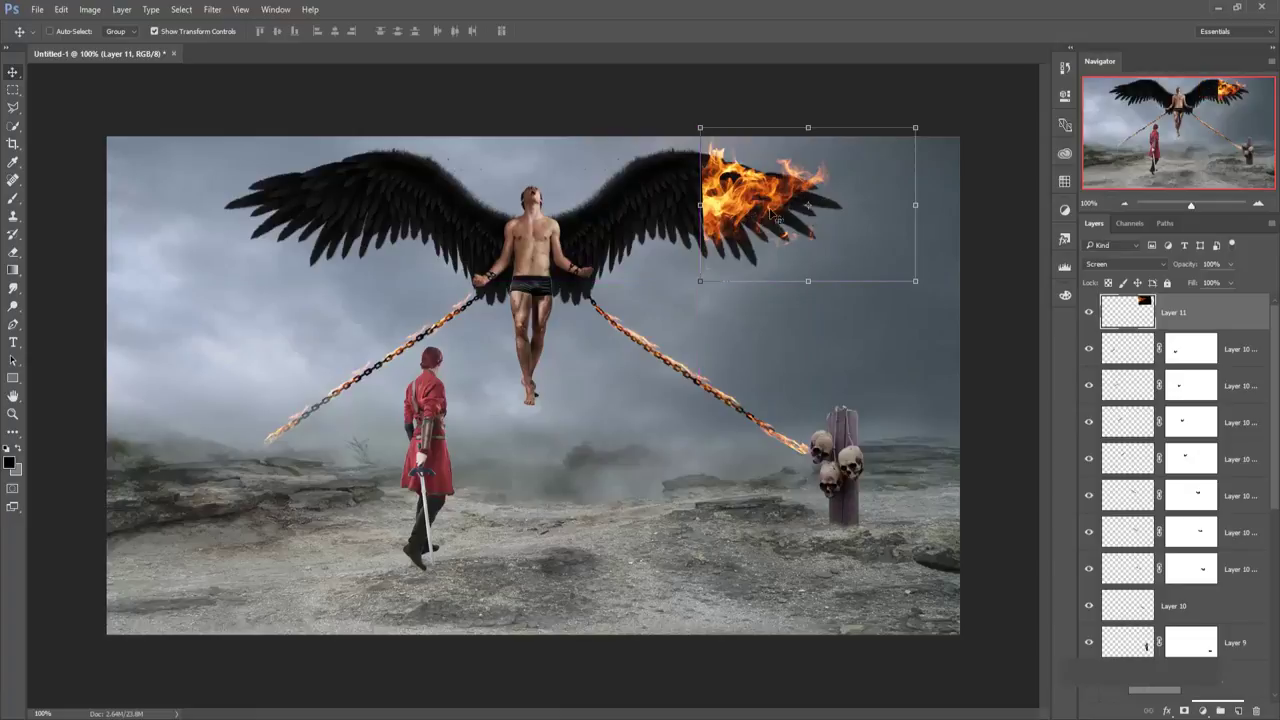
# Duplicate the fire as Layer 11 copy, mirror it, and fit it over the left wing.
pyautogui.rightClick(1240, 330)
pyautogui.click(1137, 203)
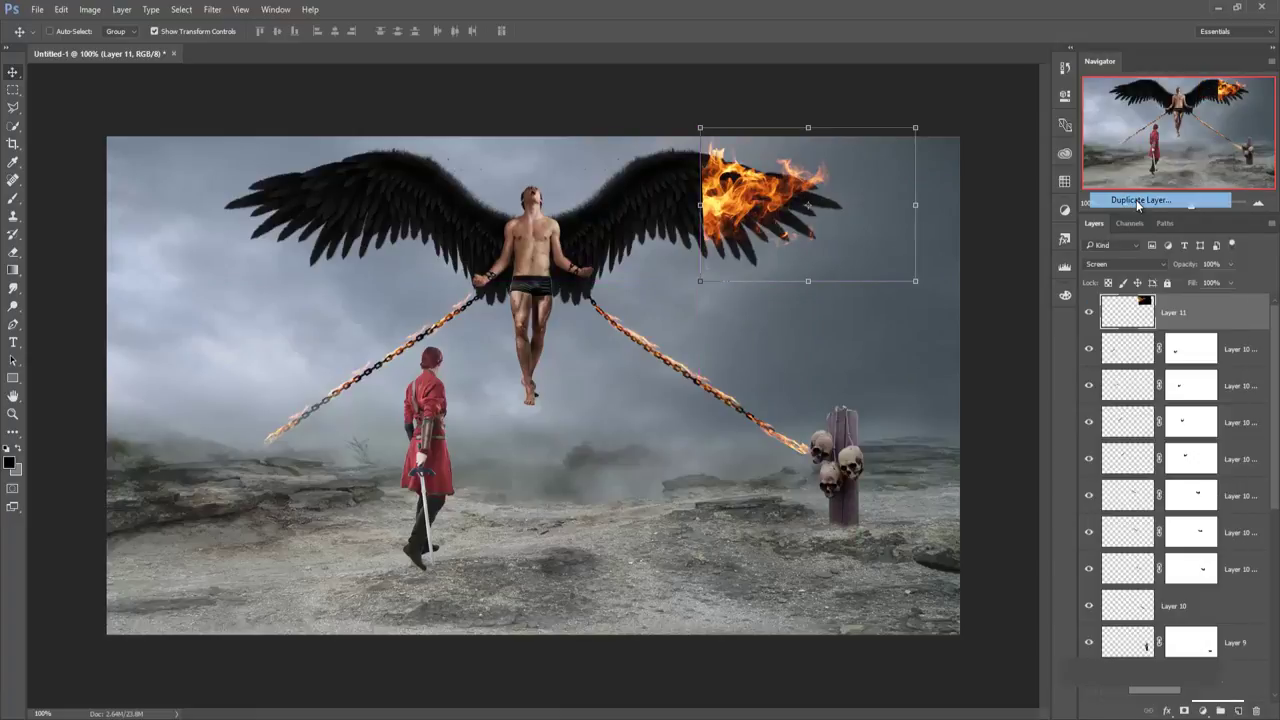
pyautogui.click(760, 224)
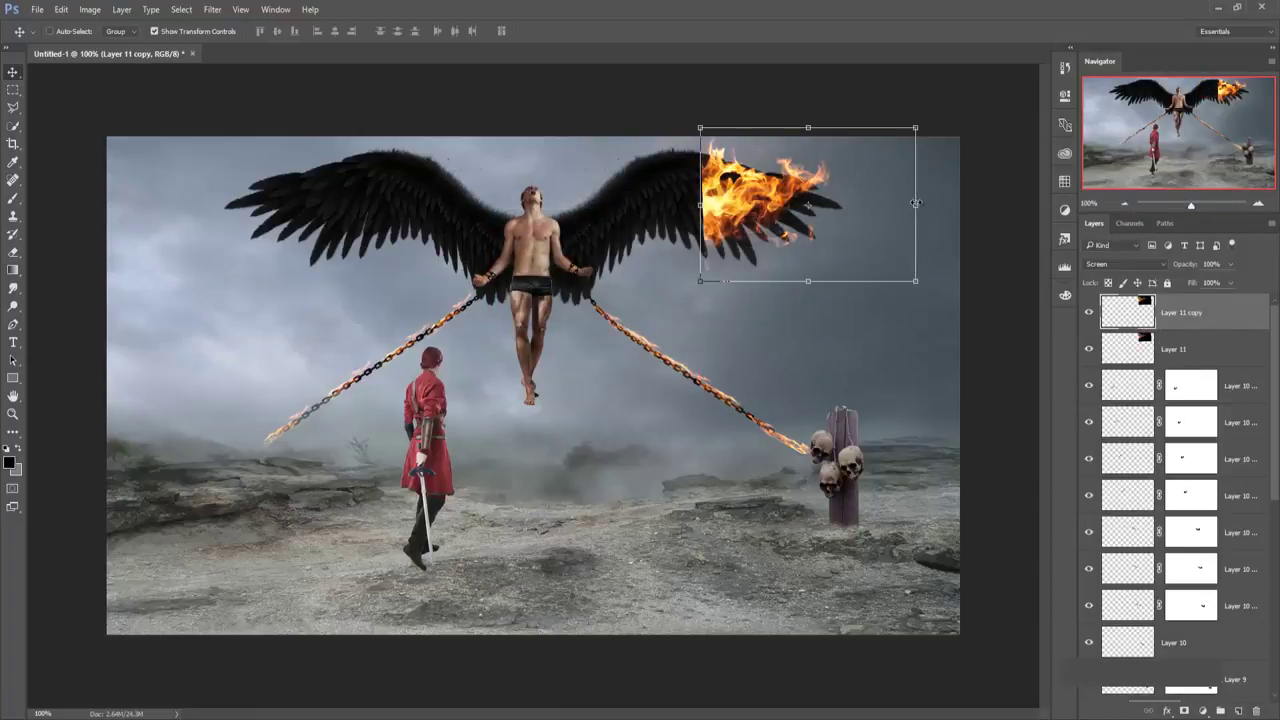
pyautogui.moveTo(915, 203); pyautogui.dragTo(450, 205)
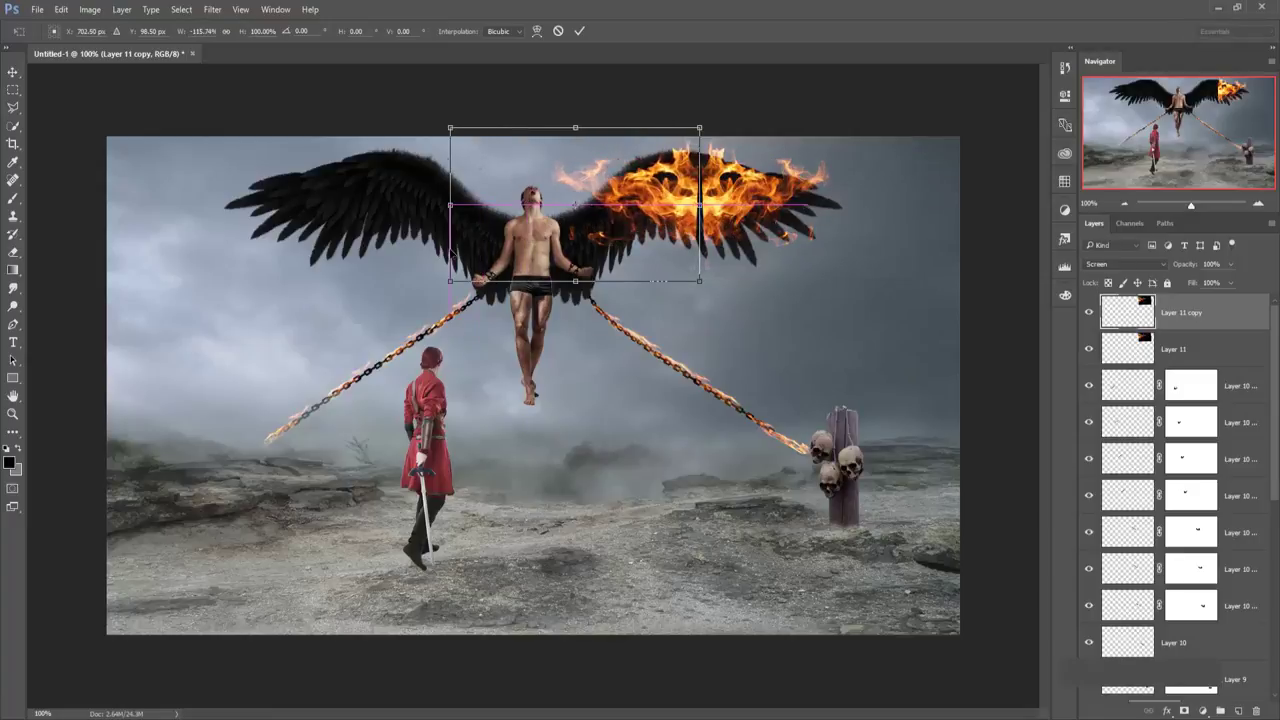
pyautogui.moveTo(689, 215); pyautogui.dragTo(521, 250)
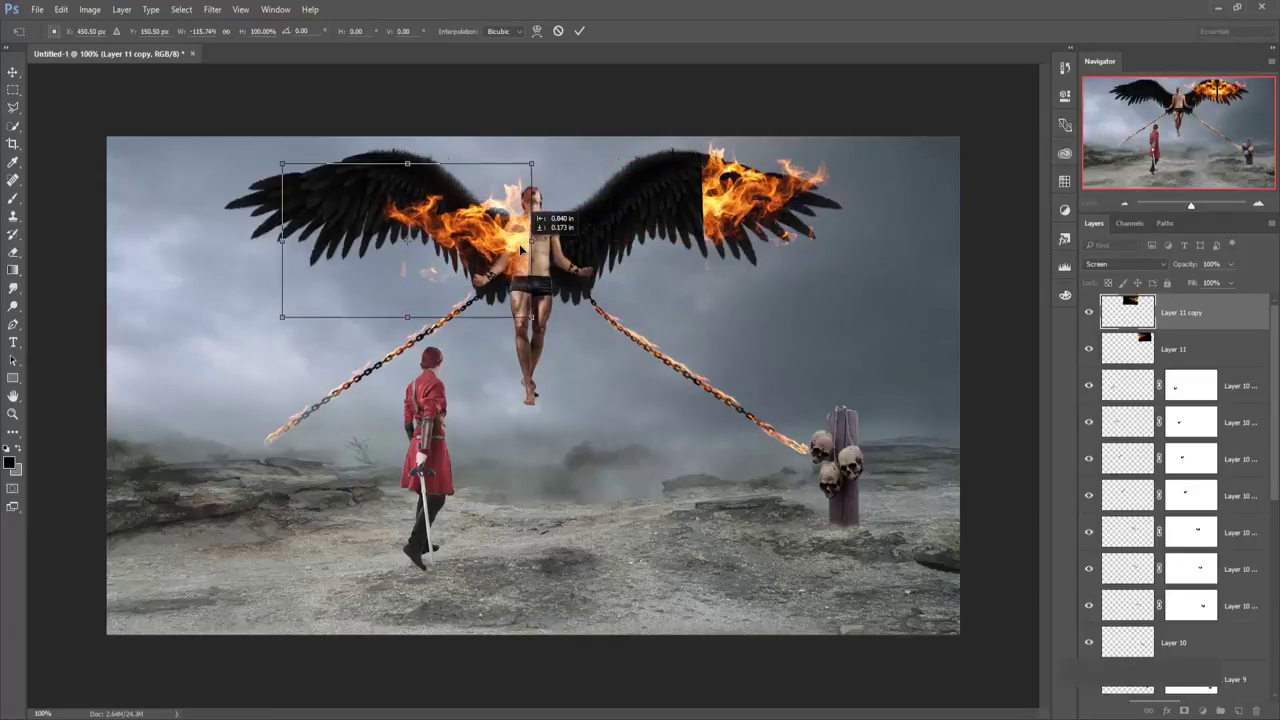
pyautogui.moveTo(556, 155); pyautogui.dragTo(610, 215)
pyautogui.moveTo(470, 250)
pyautogui.mouseDown()
pyautogui.moveTo(466, 201)
pyautogui.moveTo(485, 224)
pyautogui.mouseUp()
pyautogui.click(578, 31)
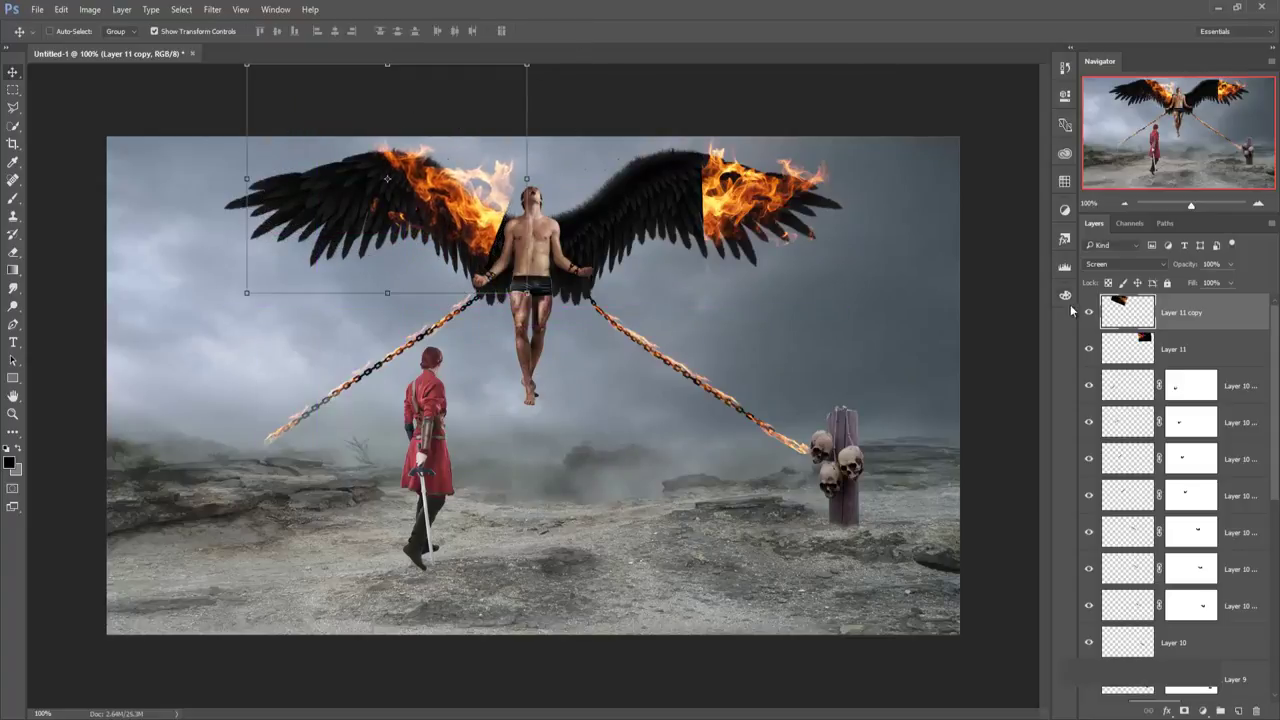
# Move Layer 11 onto the inner right wing and rotate it about -25° to follow it.
pyautogui.click(1117, 338)
pyautogui.moveTo(808, 205); pyautogui.dragTo(676, 227)
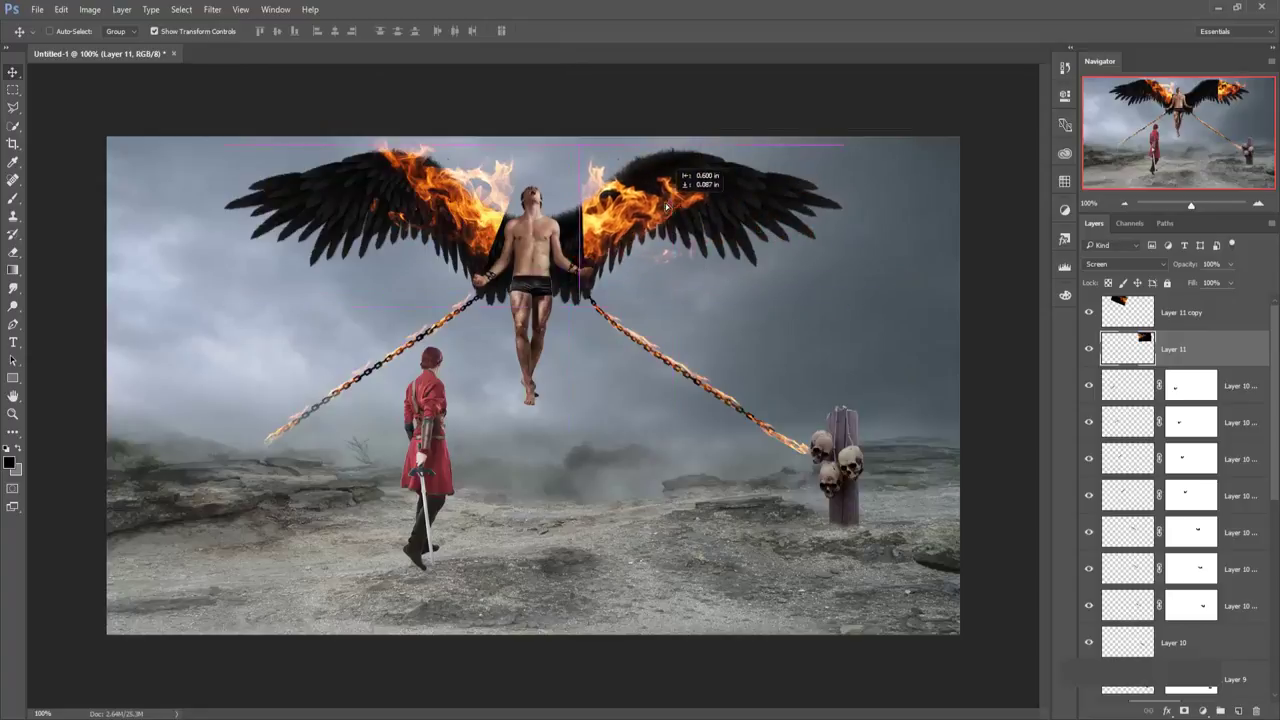
pyautogui.moveTo(797, 127); pyautogui.dragTo(743, 85)
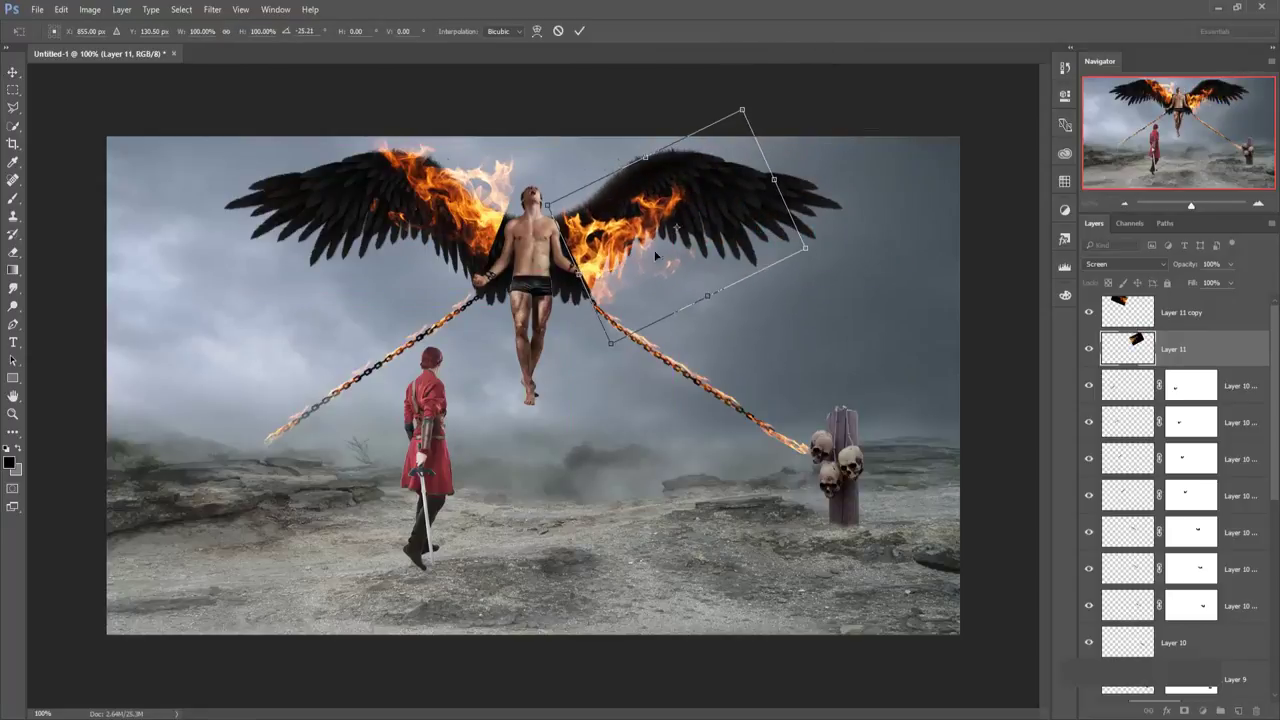
pyautogui.moveTo(660, 257); pyautogui.dragTo(636, 203)
pyautogui.click(579, 31)
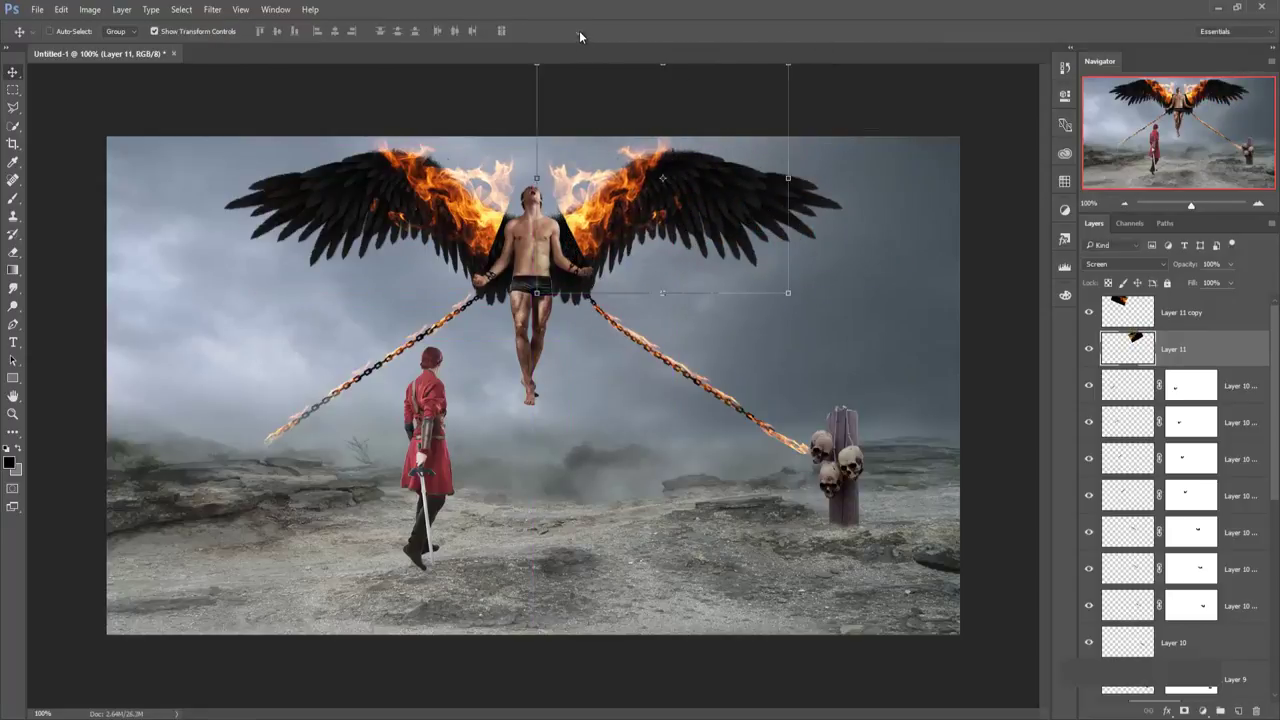
# Mask Layer 11 and Layer 11 copy, painting out fire over the torso and shoulder with a size-100 brush.
pyautogui.click(1184, 711)
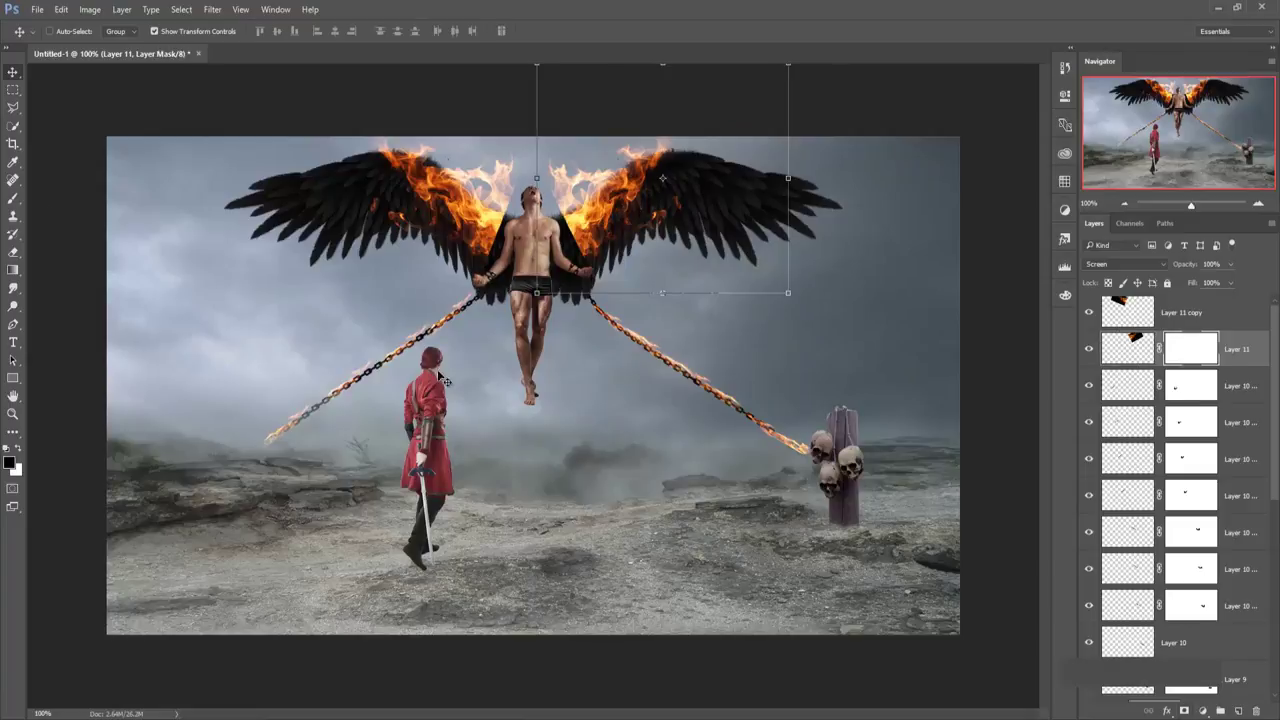
pyautogui.click(14, 199)
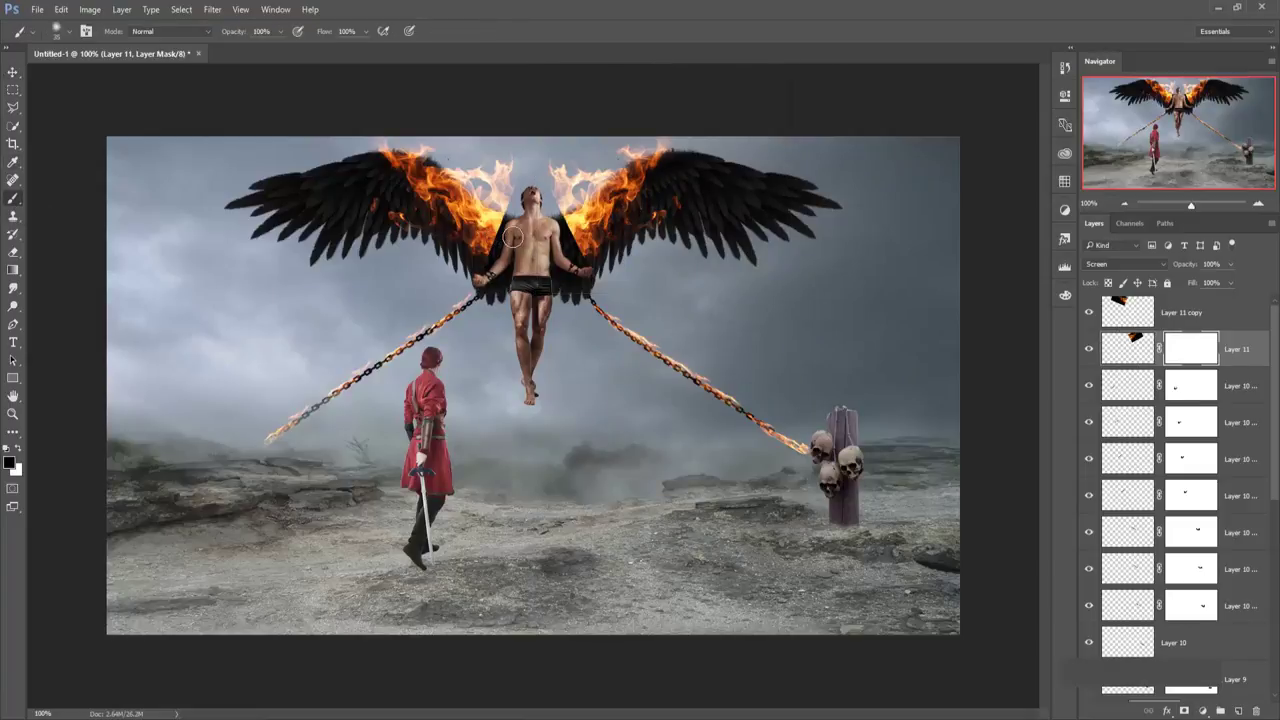
pyautogui.press(']')
pyautogui.press(']')
pyautogui.press(']')
pyautogui.moveTo(516, 285)
pyautogui.mouseDown()
pyautogui.moveTo(502, 248)
pyautogui.moveTo(604, 262)
pyautogui.moveTo(572, 242)
pyautogui.mouseUp()
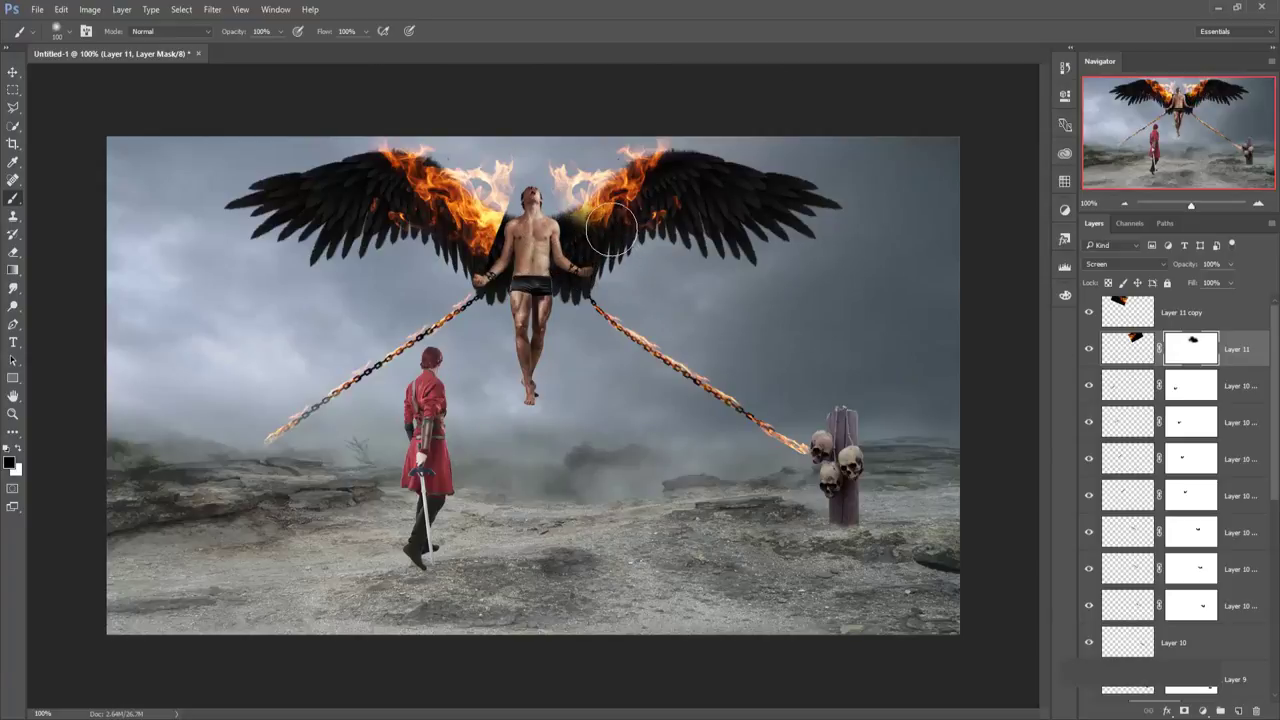
pyautogui.hotkey('alt', ']')
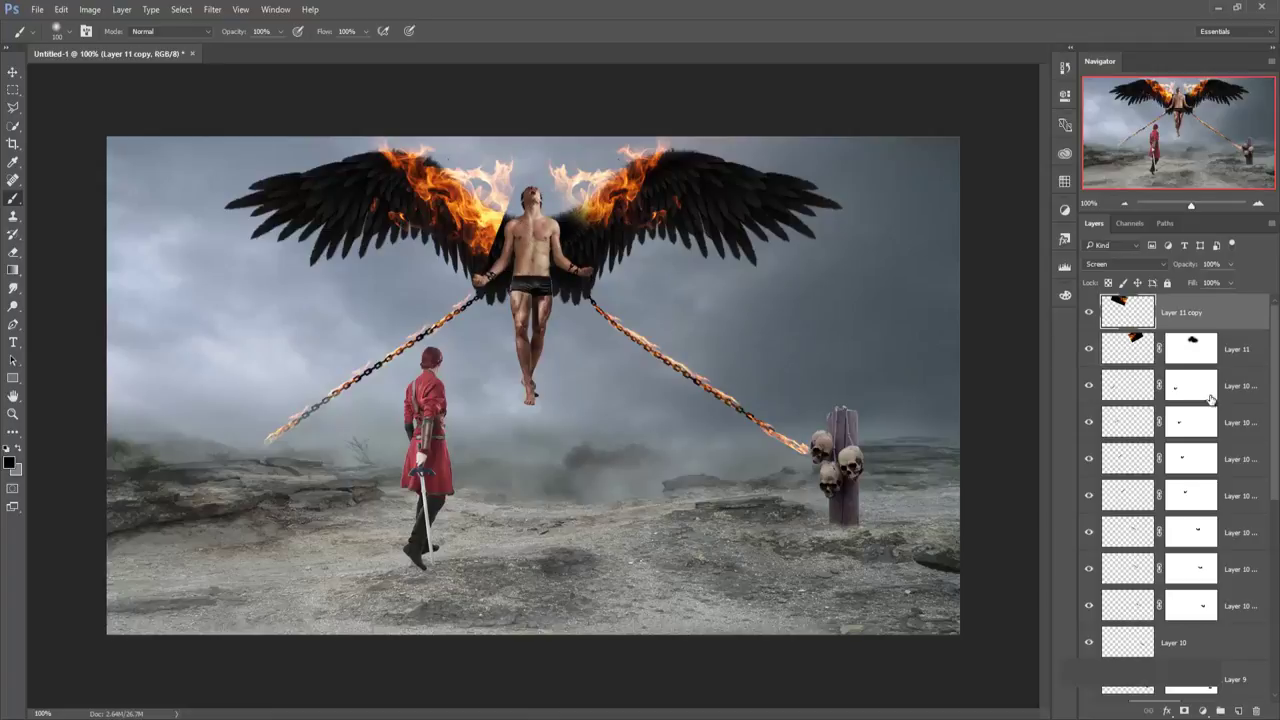
pyautogui.click(1187, 711)
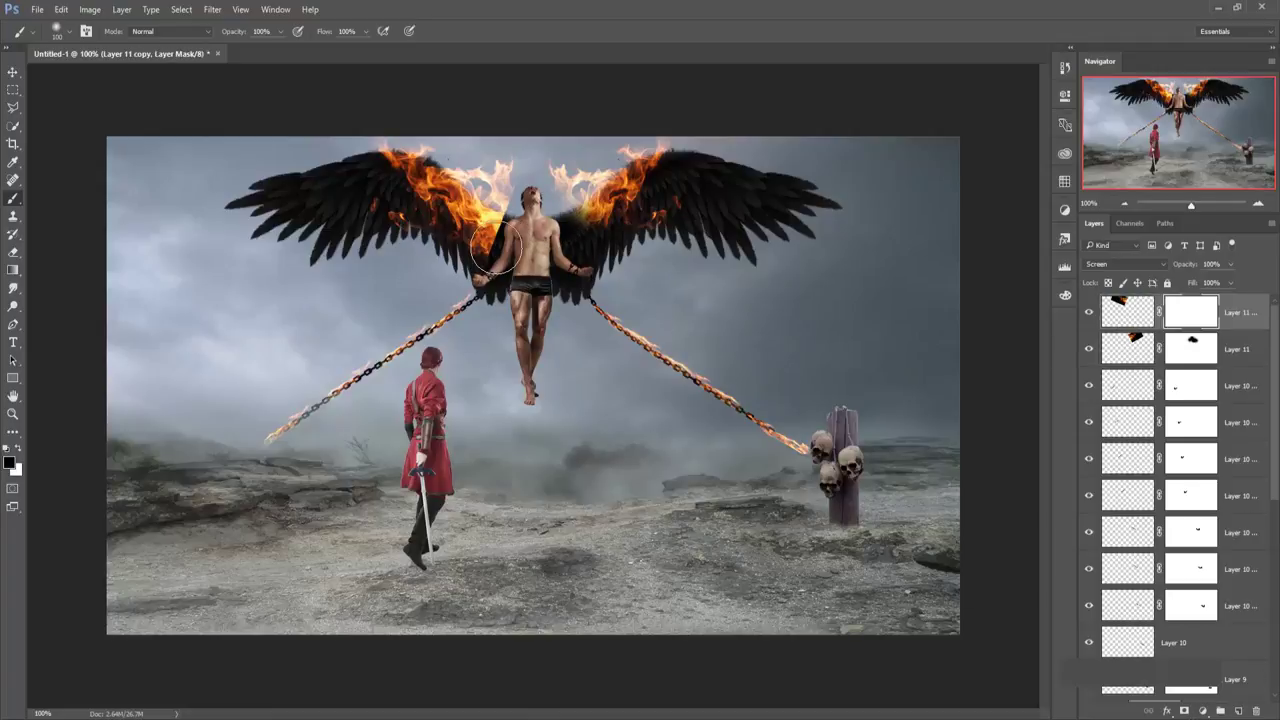
pyautogui.moveTo(495, 250); pyautogui.dragTo(530, 292)
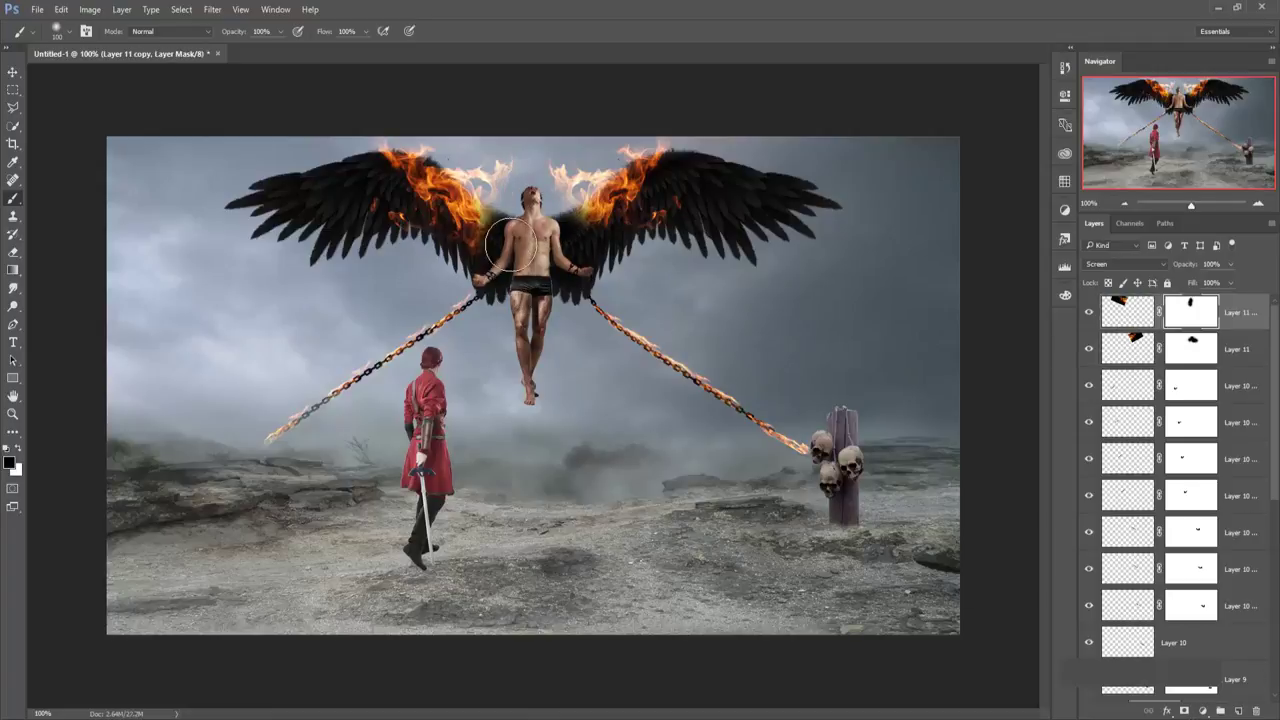
# Duplicate the fire onto the inner left wing and mask out its glow over the chest.
pyautogui.click(14, 74)
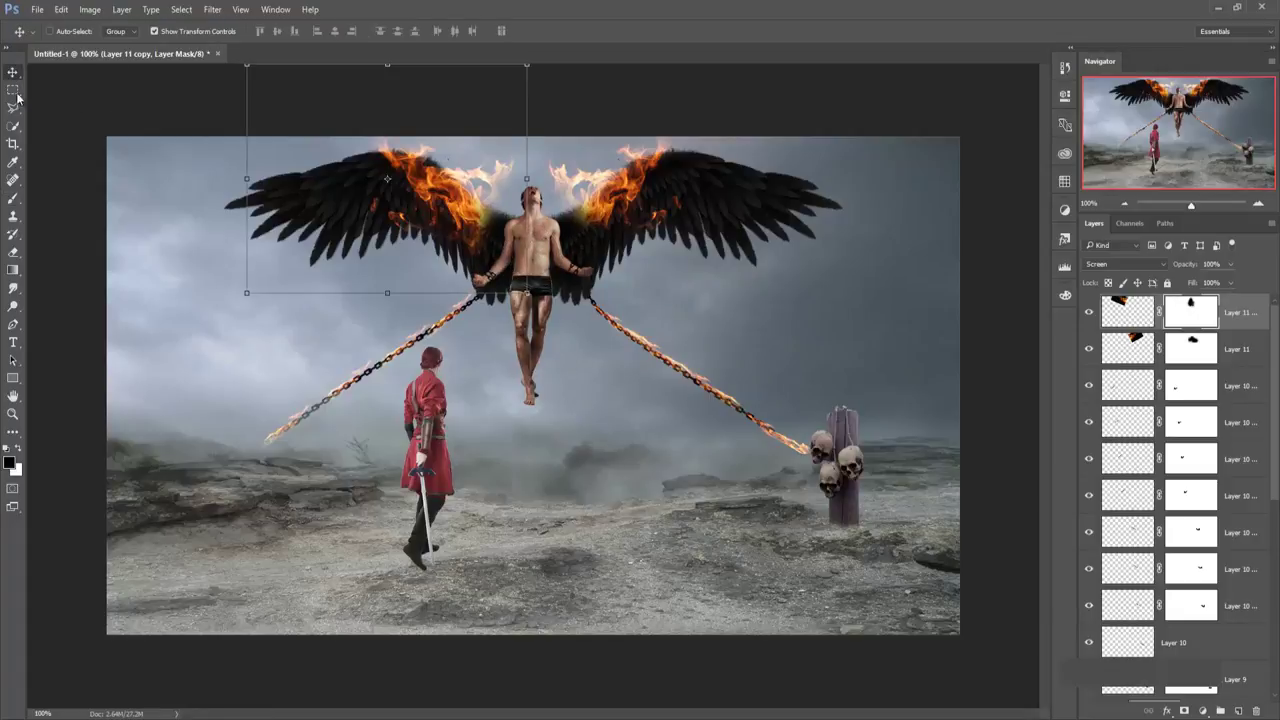
pyautogui.rightClick(1235, 328)
pyautogui.click(1150, 197)
pyautogui.click(757, 223)
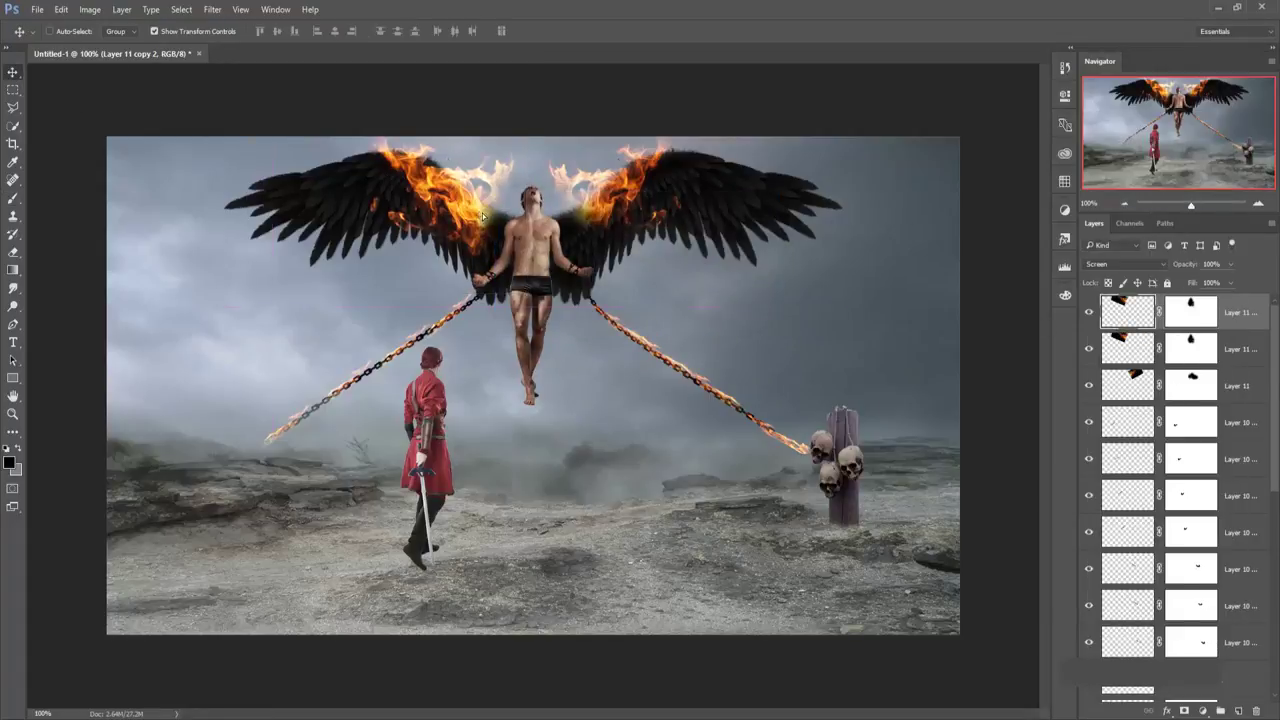
pyautogui.moveTo(444, 200); pyautogui.dragTo(510, 243)
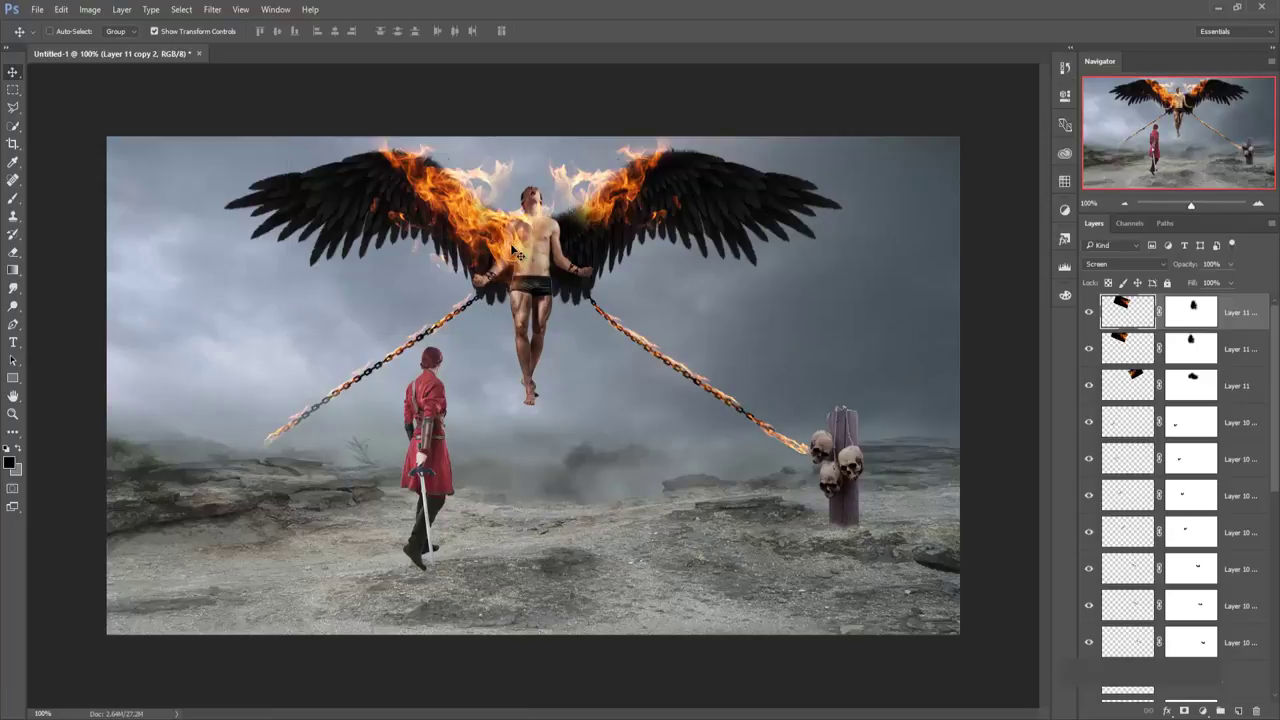
pyautogui.click(7, 201)
pyautogui.moveTo(540, 230)
pyautogui.mouseDown()
pyautogui.moveTo(510, 265)
pyautogui.moveTo(469, 265)
pyautogui.mouseUp()
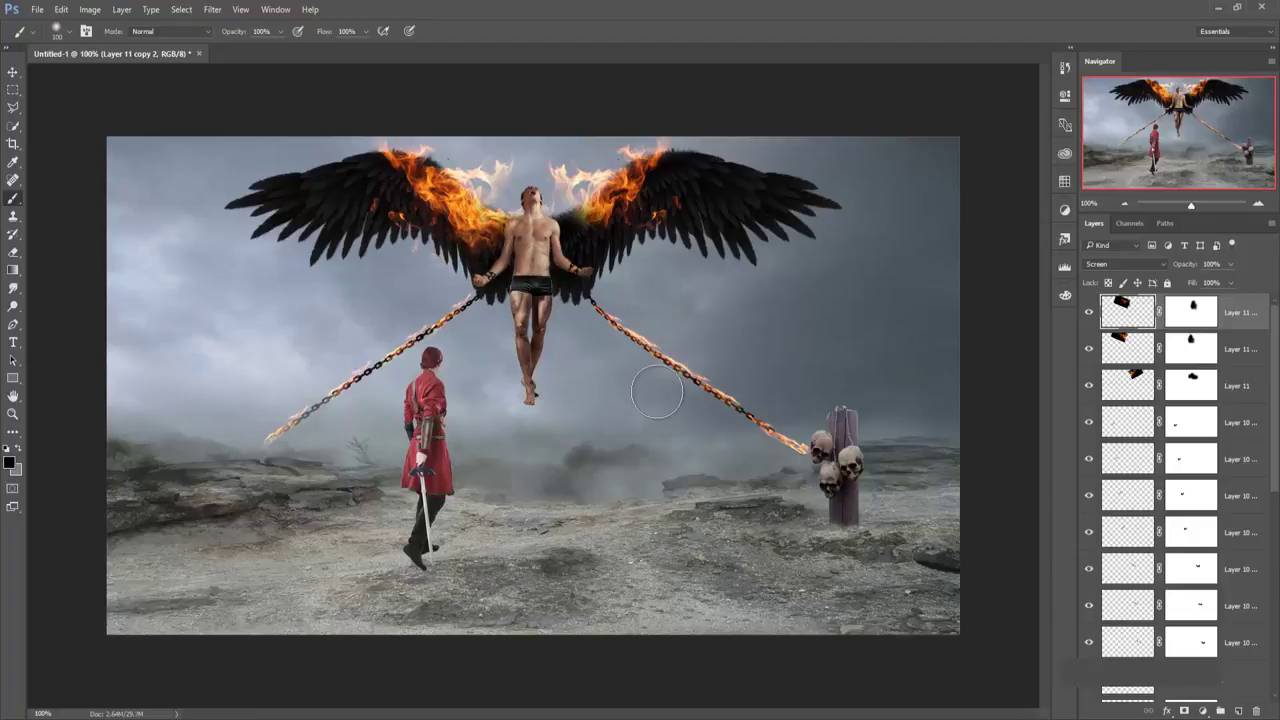
# Duplicate Layer 11 onto the right wing near the body, masking flames over the chest and waist.
pyautogui.click(1228, 350)
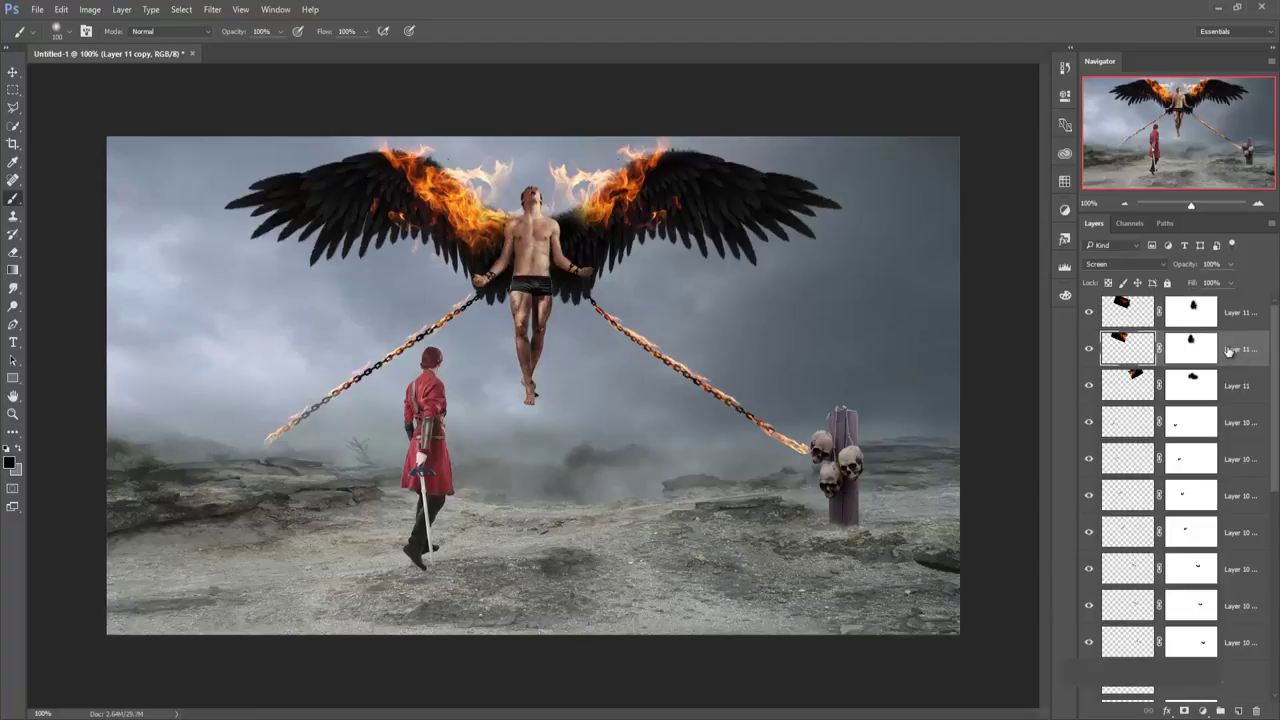
pyautogui.click(1236, 386)
pyautogui.rightClick(1240, 386)
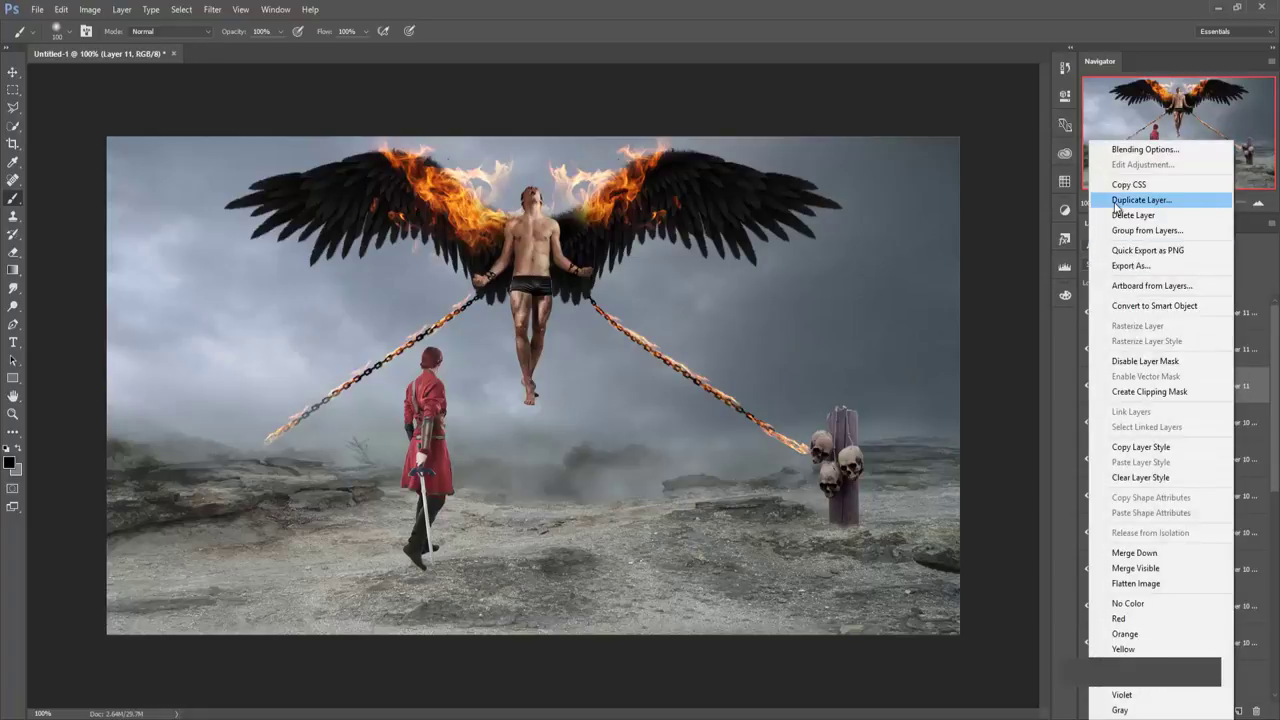
pyautogui.click(1130, 200)
pyautogui.press('Return')
pyautogui.press('v')
pyautogui.moveTo(668, 230); pyautogui.dragTo(586, 232)
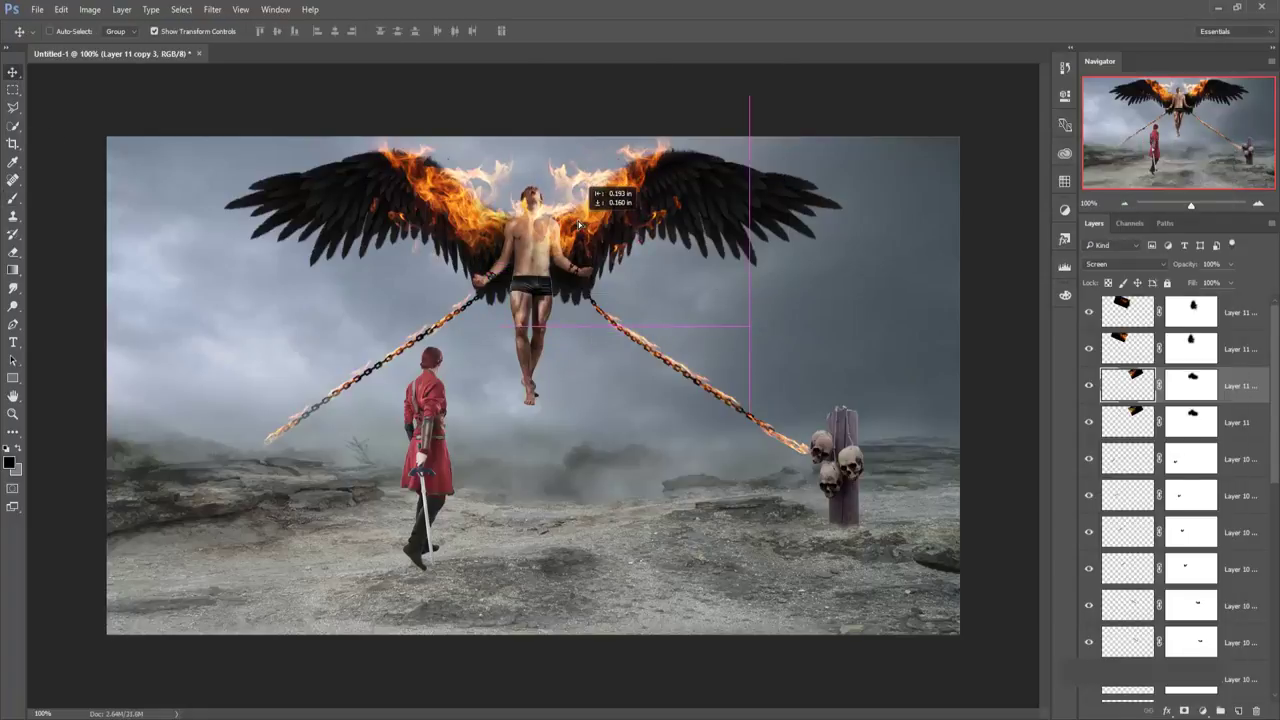
pyautogui.click(1205, 392)
pyautogui.press('b')
pyautogui.moveTo(530, 262)
pyautogui.mouseDown()
pyautogui.moveTo(535, 230)
pyautogui.moveTo(520, 205)
pyautogui.moveTo(537, 288)
pyautogui.mouseUp()
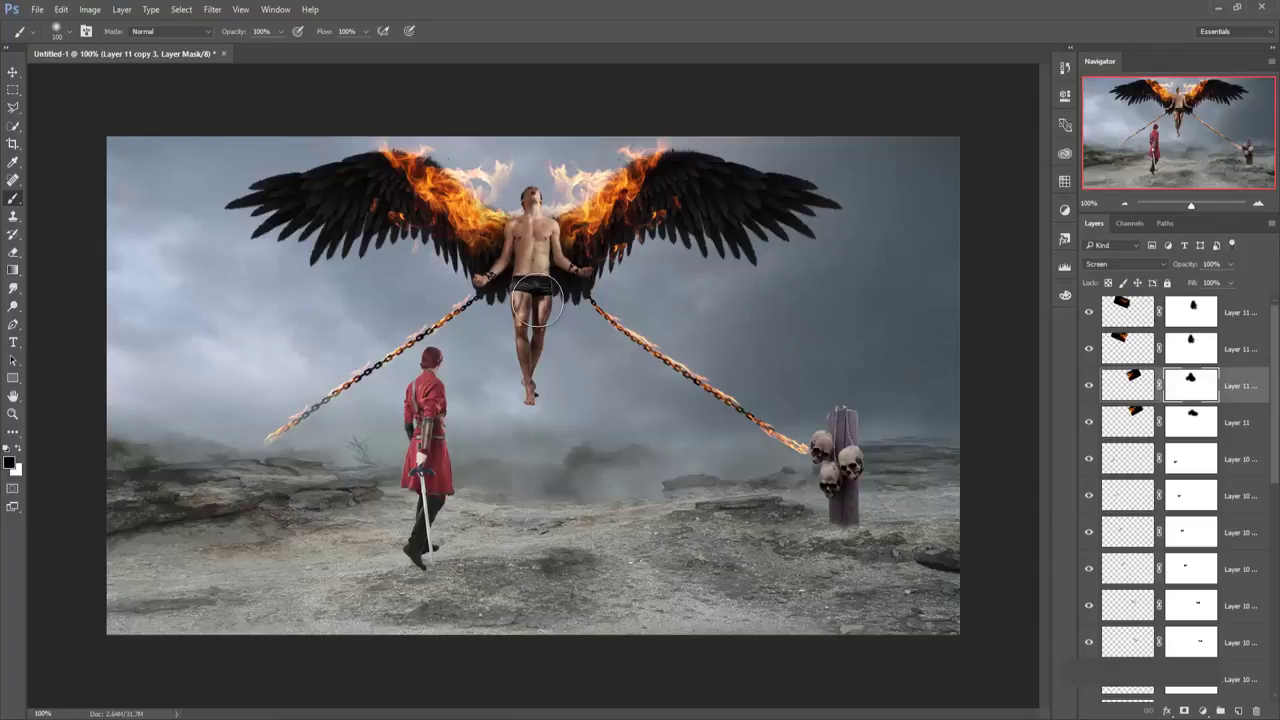
pyautogui.moveTo(537, 298); pyautogui.dragTo(528, 292)
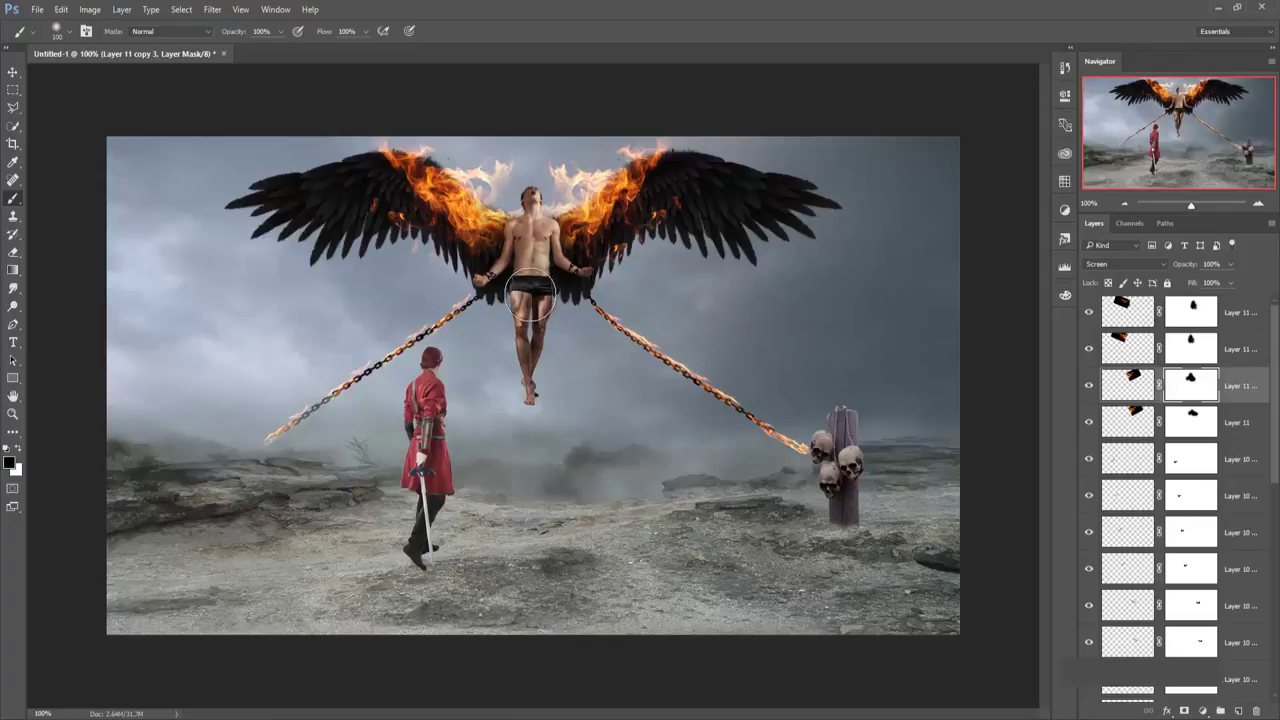
# Duplicate the fire layer once more.
pyautogui.rightClick(1247, 318)
pyautogui.click(1190, 211)
pyautogui.click(751, 223)
# Move the new fire copy out over the left wing, rotated to follow it.
pyautogui.press('v')
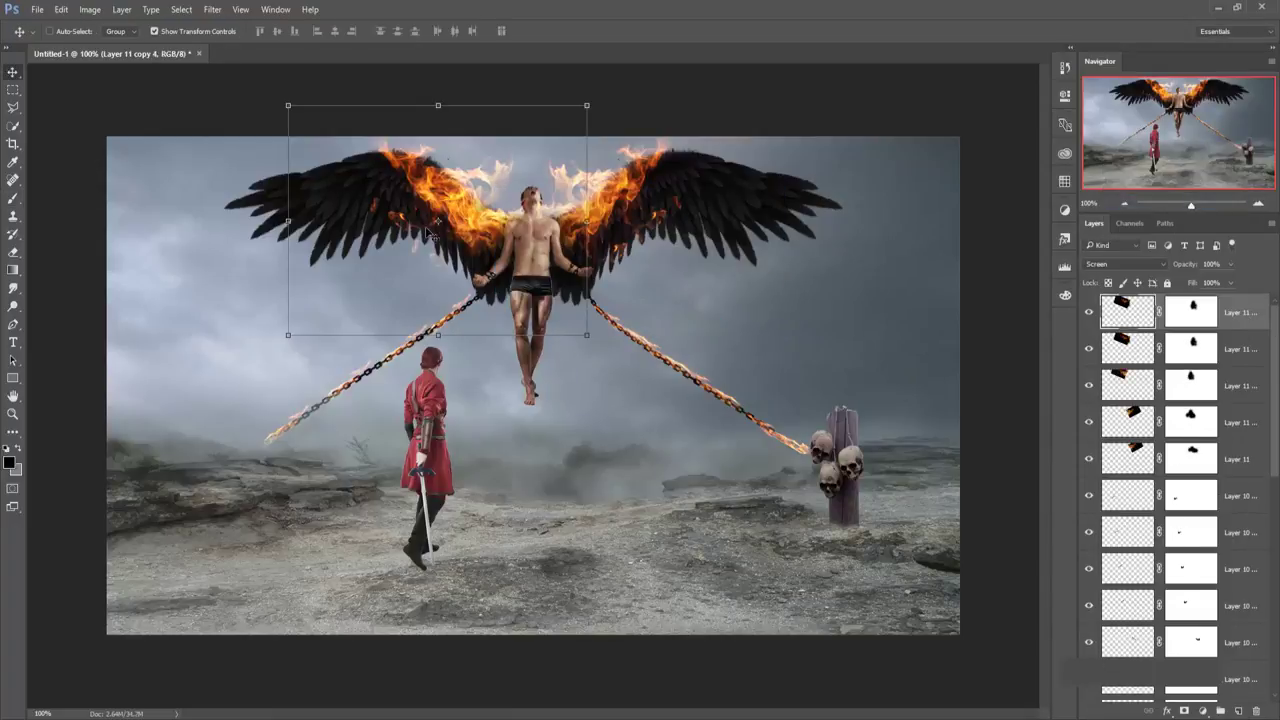
pyautogui.moveTo(428, 233); pyautogui.dragTo(240, 214)
pyautogui.moveTo(405, 76); pyautogui.dragTo(354, 30)
pyautogui.moveTo(296, 197); pyautogui.dragTo(296, 212)
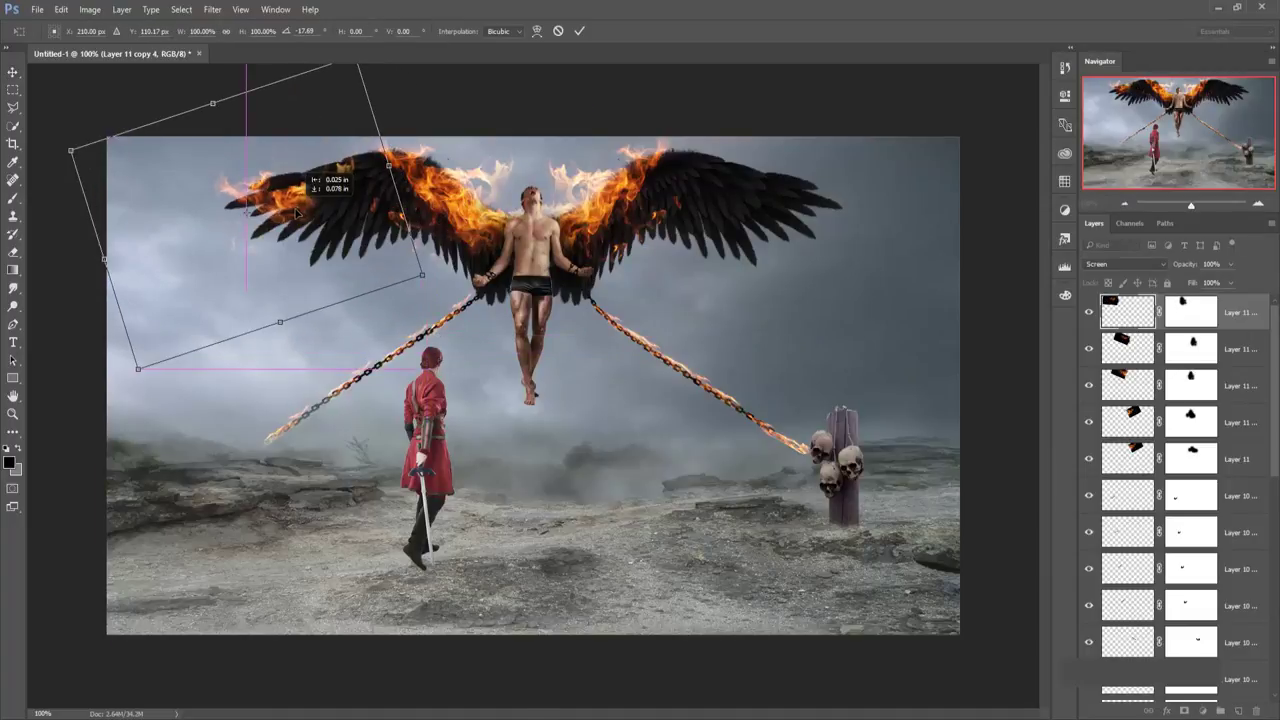
pyautogui.moveTo(437, 273); pyautogui.dragTo(445, 237)
pyautogui.moveTo(303, 208); pyautogui.dragTo(283, 209)
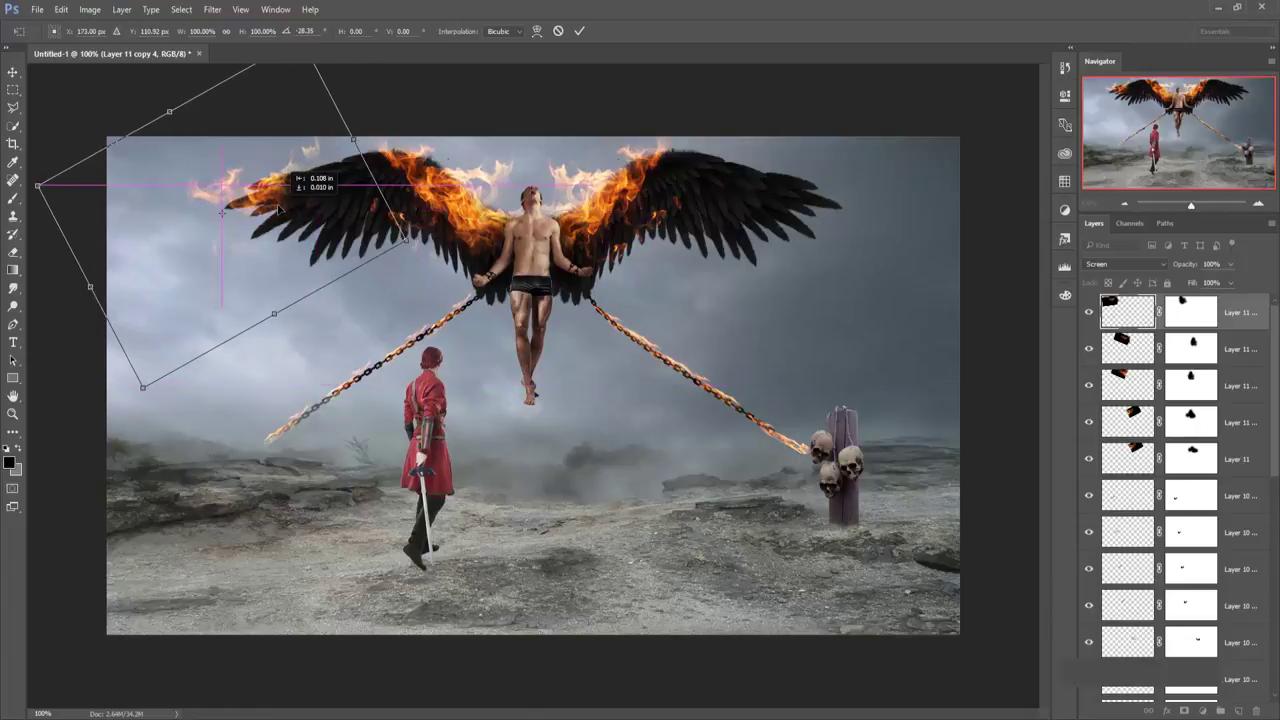
pyautogui.click(579, 31)
# Duplicate the left-wing fire and move the copy toward the left wing tip.
pyautogui.rightClick(1235, 312)
pyautogui.click(1140, 194)
pyautogui.press('Return')
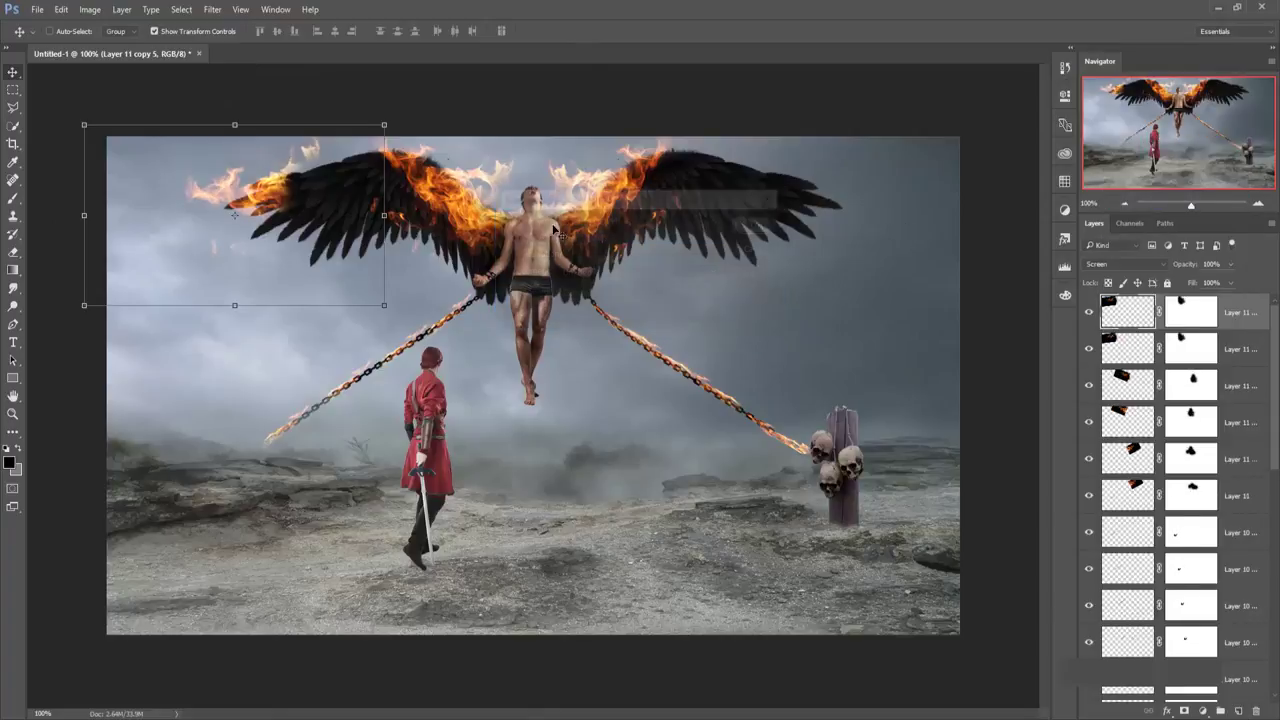
pyautogui.moveTo(555, 230); pyautogui.dragTo(340, 193)
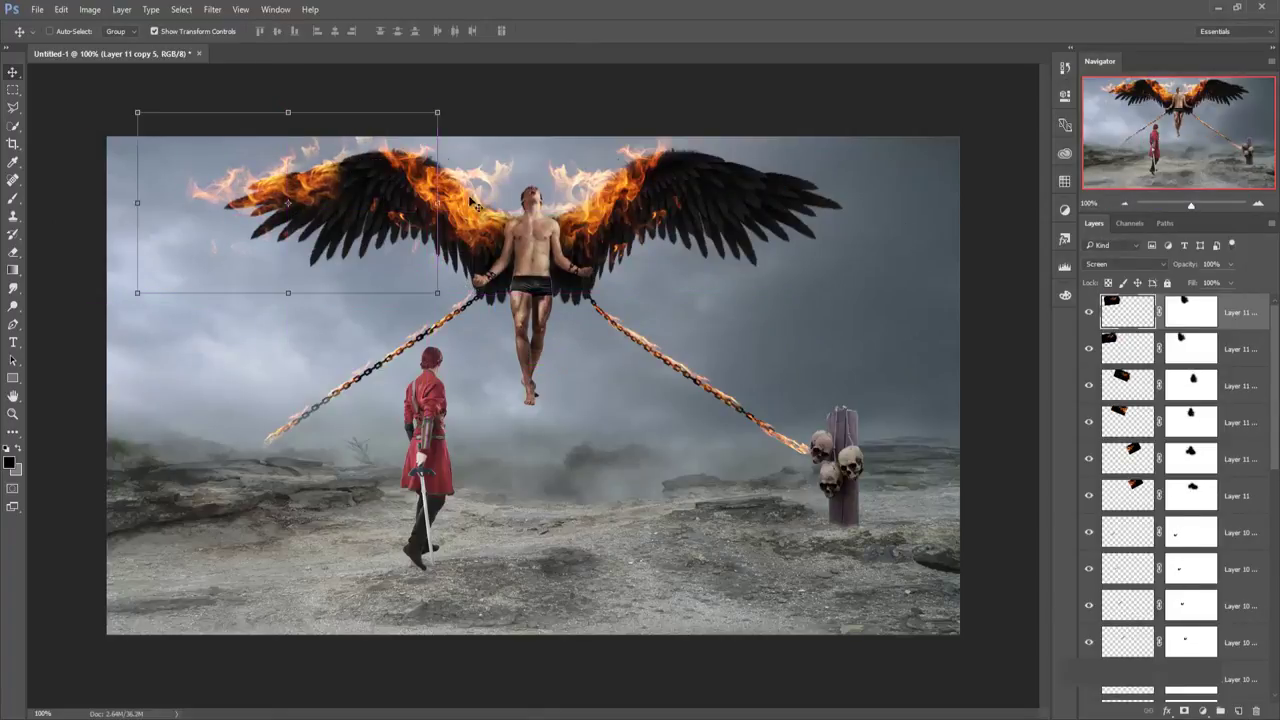
# Duplicate a lower fire piece as Layer 11 copy 6 and rotate it along the right wing tip.
pyautogui.click(1199, 462)
pyautogui.rightClick(1199, 462)
pyautogui.rightClick(1190, 412)
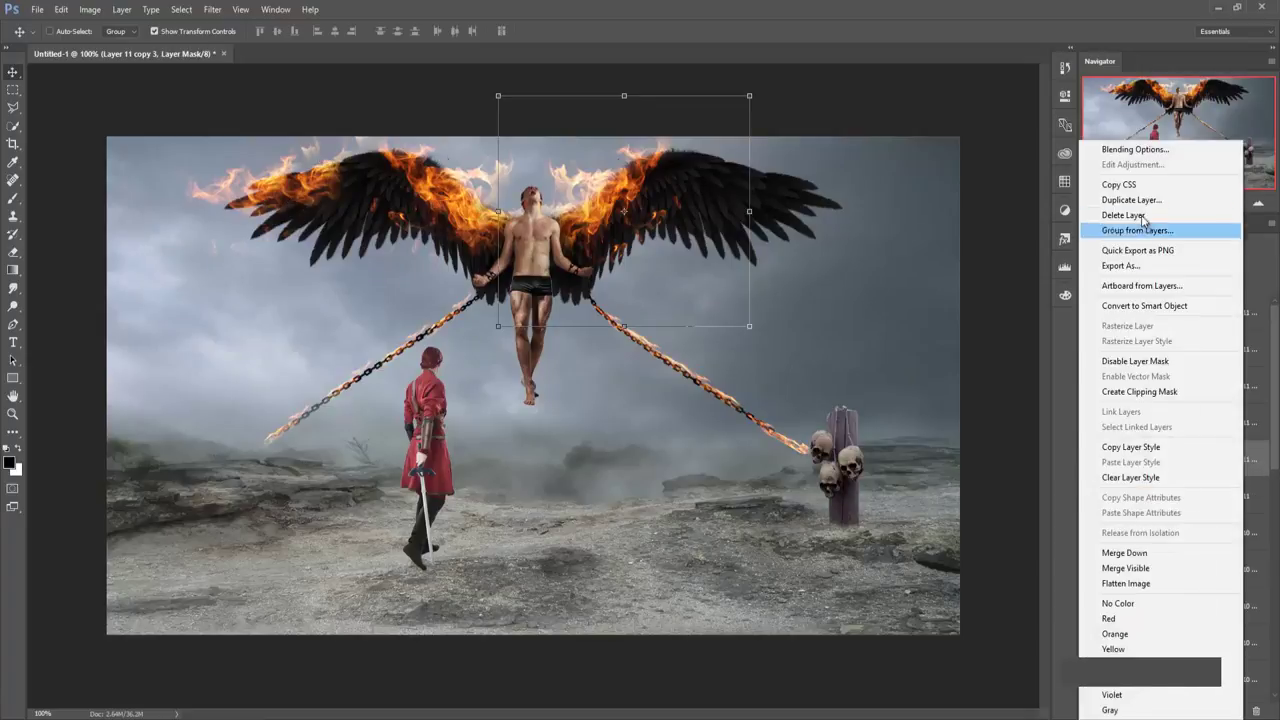
pyautogui.click(1131, 199)
pyautogui.click(755, 224)
pyautogui.moveTo(623, 211); pyautogui.dragTo(798, 203)
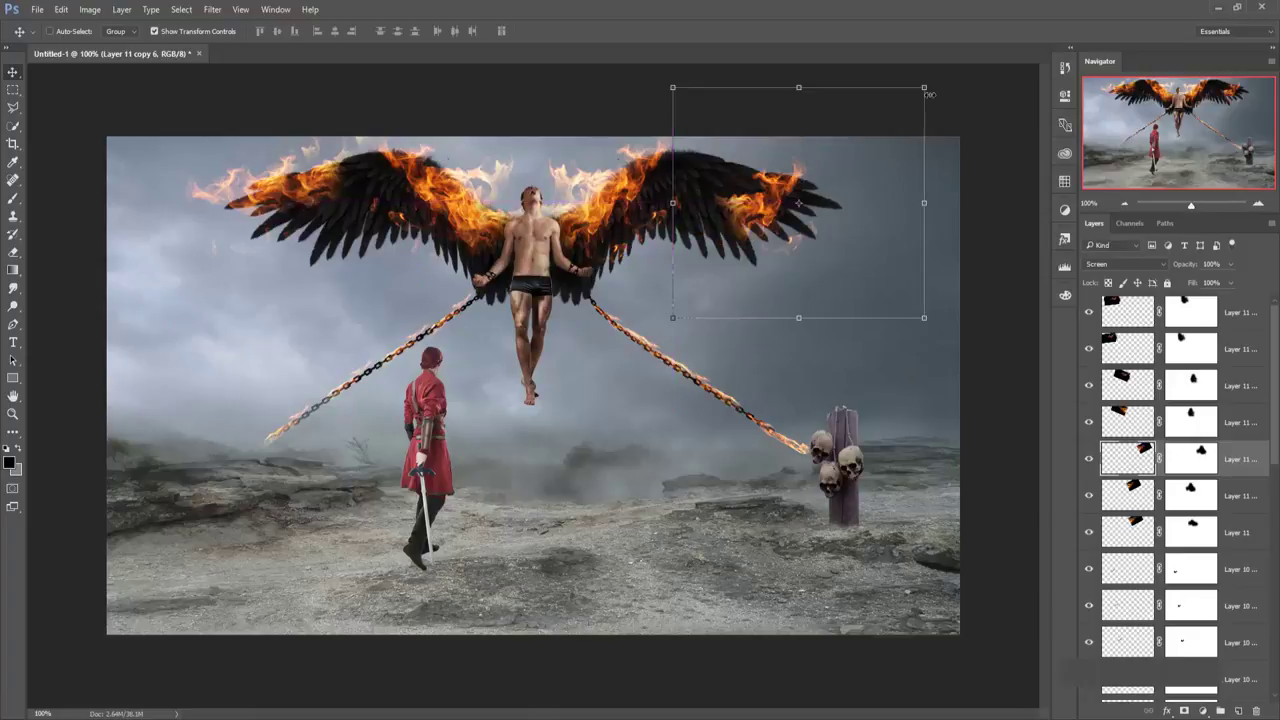
pyautogui.moveTo(929, 94); pyautogui.dragTo(962, 247)
pyautogui.moveTo(806, 194); pyautogui.dragTo(812, 200)
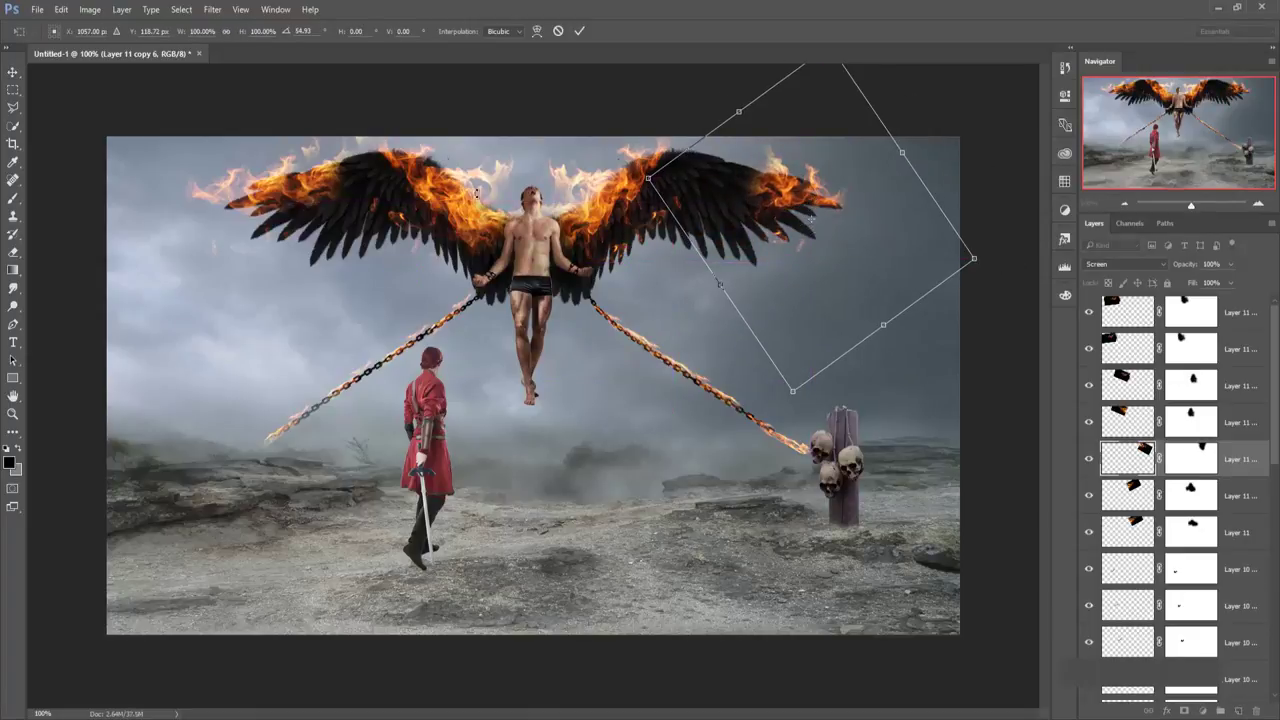
pyautogui.click(578, 31)
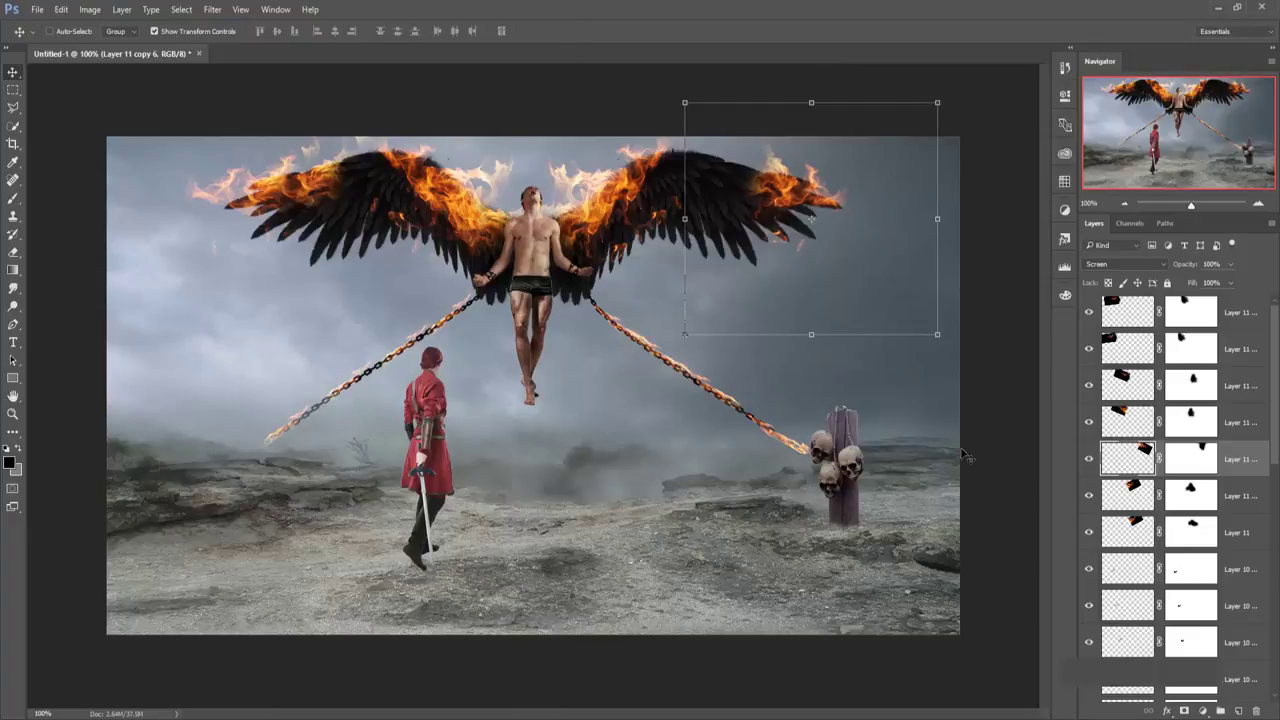
pyautogui.click(1242, 318)
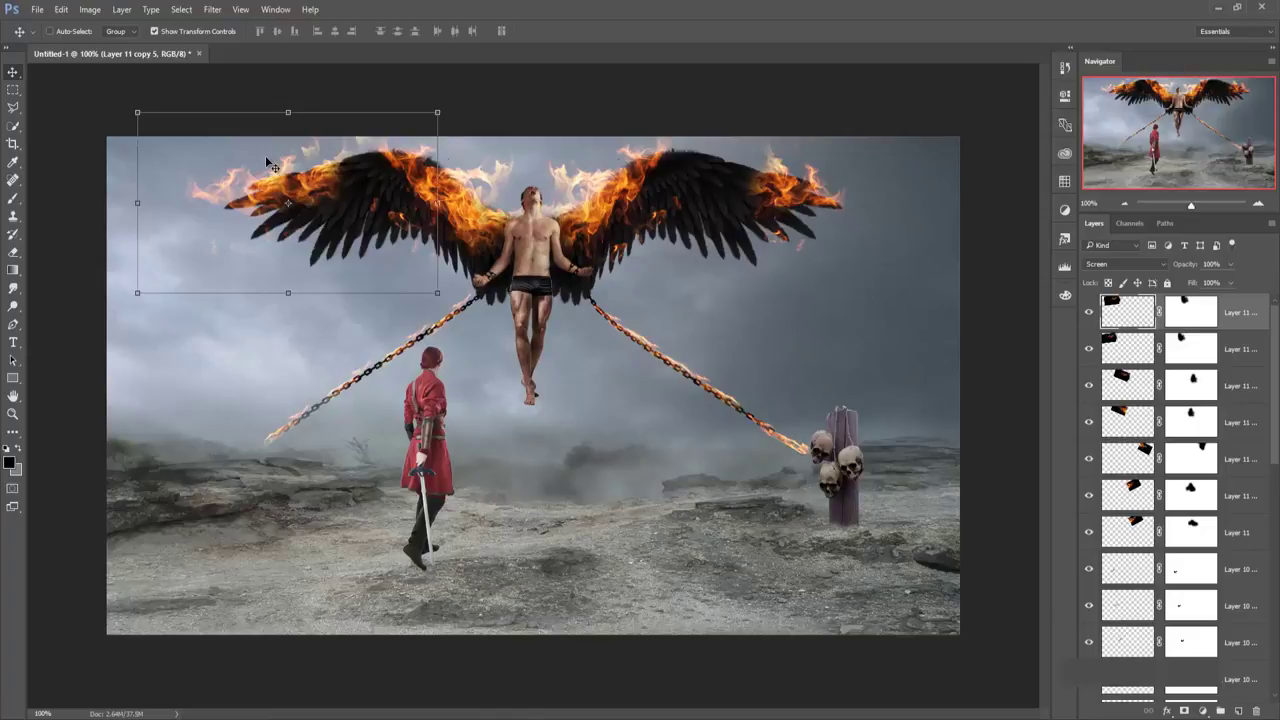
pyautogui.click(1201, 711)
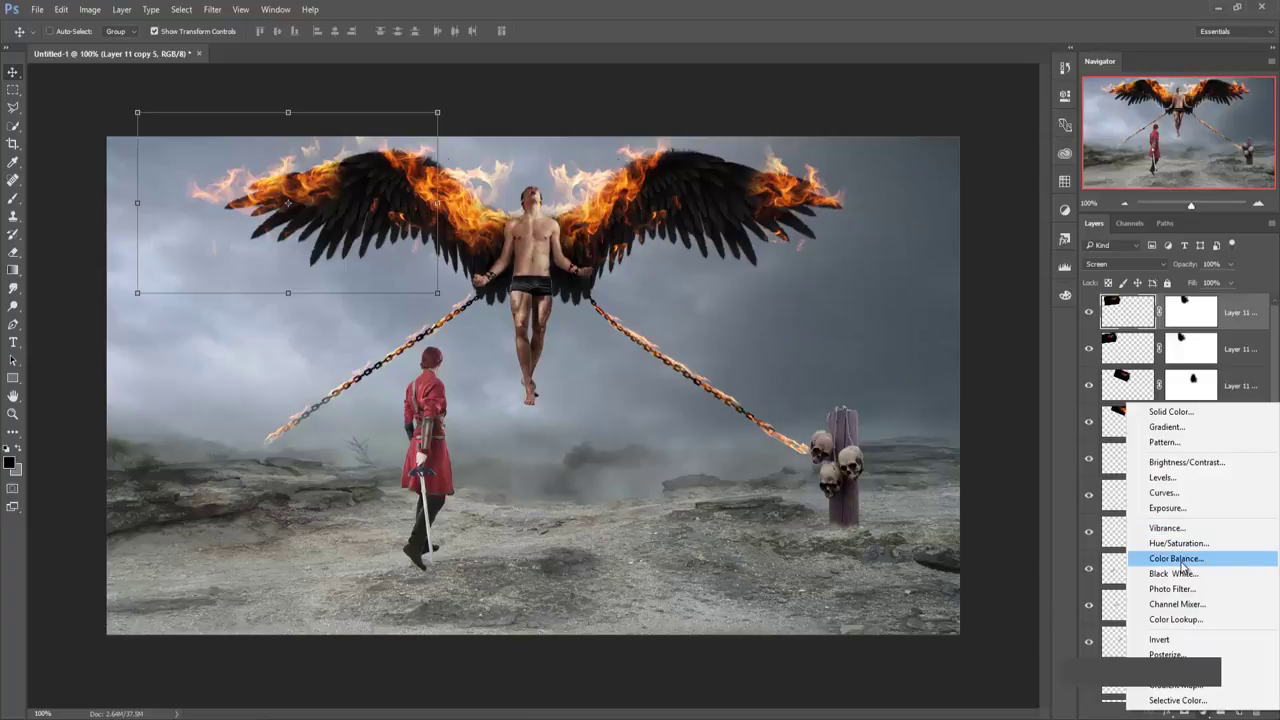
# Add a Color Balance layer with midtones Cyan/Red +17 and Yellow/Blue -5.
pyautogui.click(1180, 559)
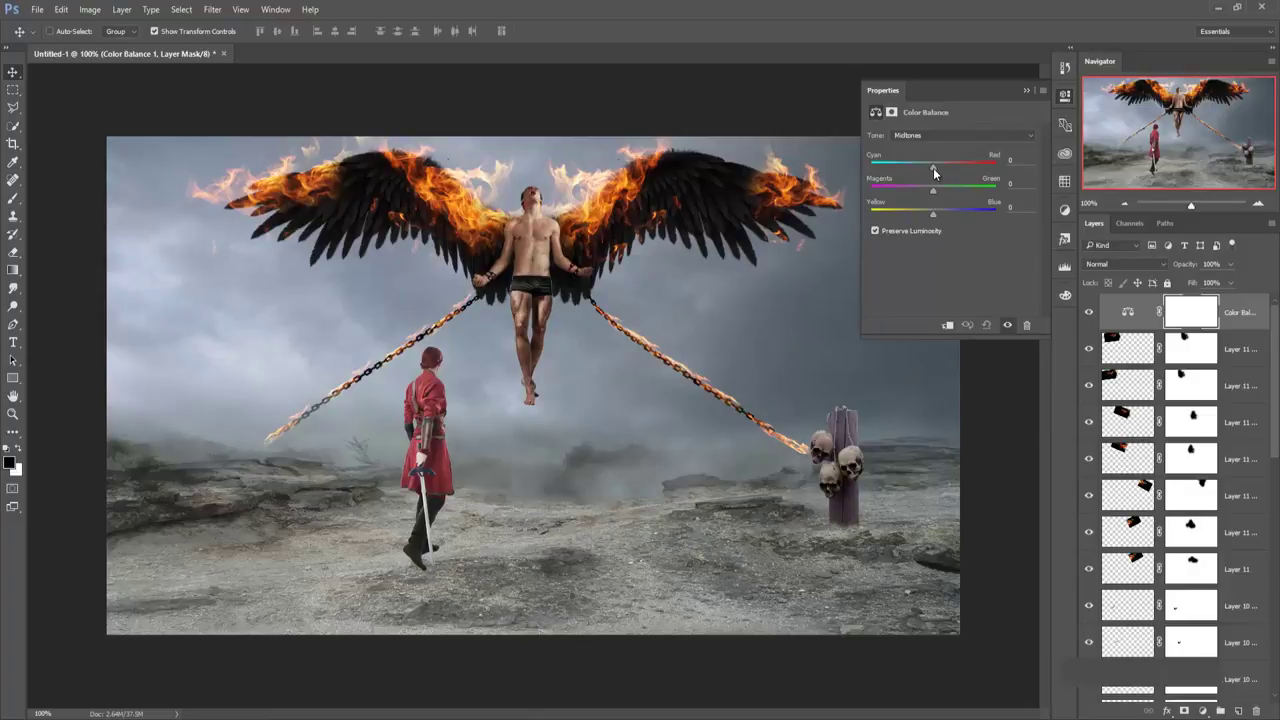
pyautogui.moveTo(934, 168); pyautogui.dragTo(936, 168)
pyautogui.moveTo(944, 168); pyautogui.dragTo(943, 170)
pyautogui.moveTo(934, 218); pyautogui.dragTo(924, 218)
pyautogui.moveTo(929, 214); pyautogui.dragTo(932, 215)
# Duplicate the red-coated figure's Layer 6 as Layer 6 copy, keeping the original selected.
pyautogui.click(1026, 90)
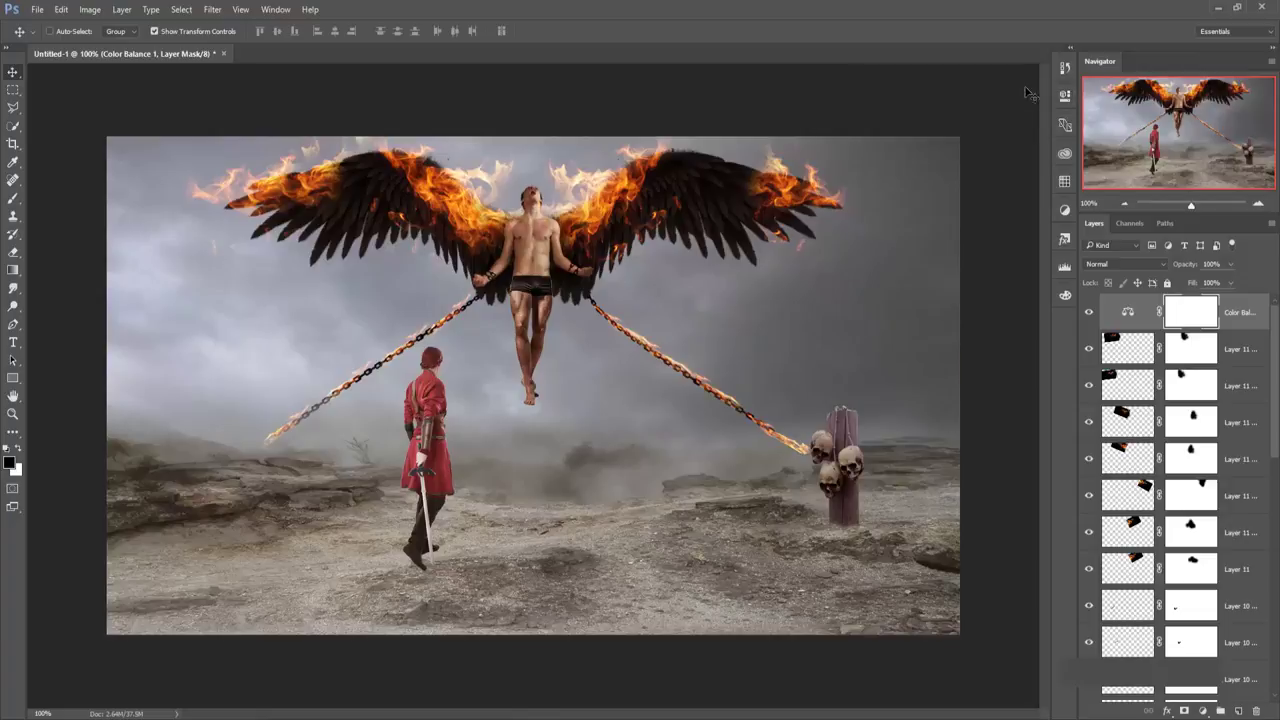
pyautogui.scroll(-5, 1276, 345)
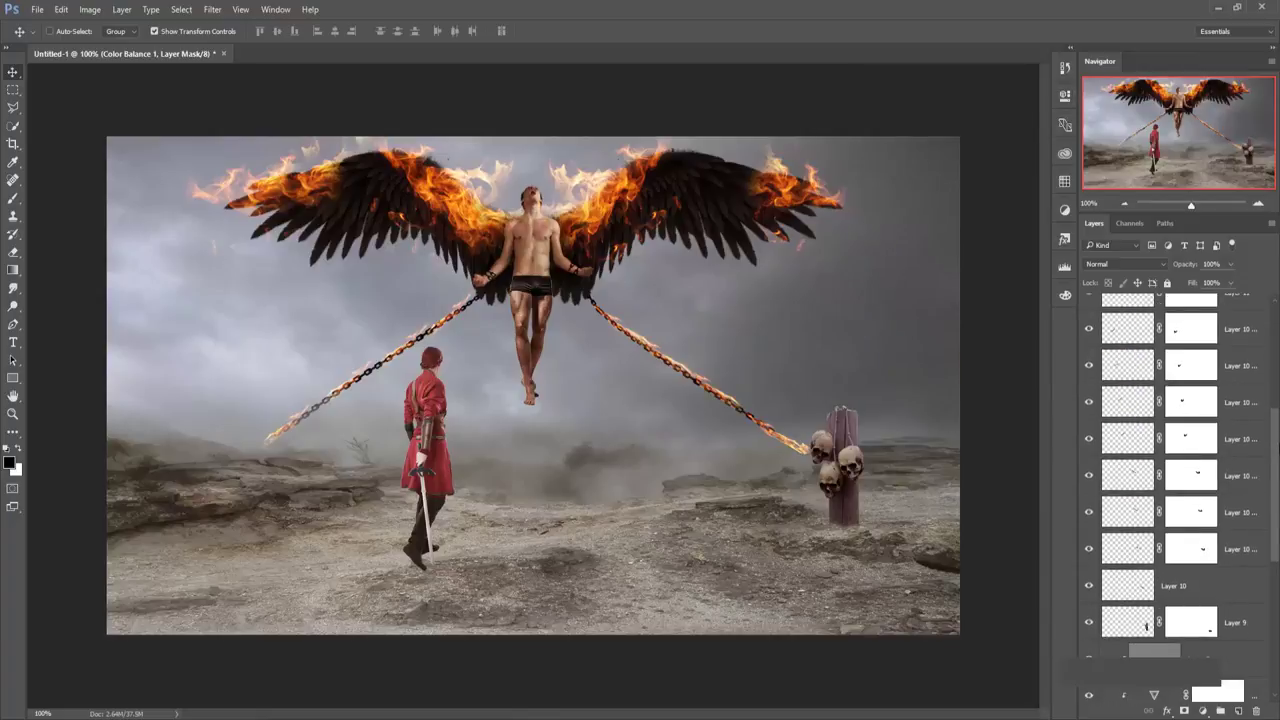
pyautogui.scroll(-3, 1153, 444)
pyautogui.scroll(-3, 1153, 444)
pyautogui.scroll(-2, 1153, 444)
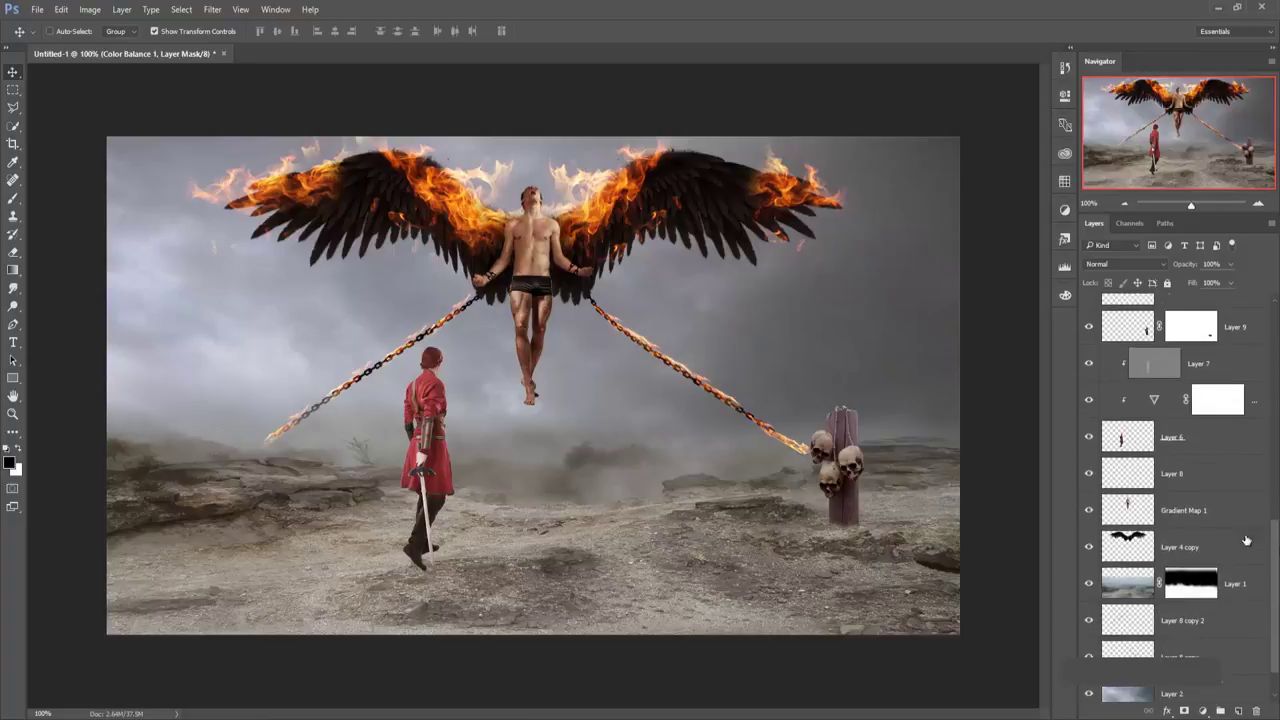
pyautogui.click(1153, 444)
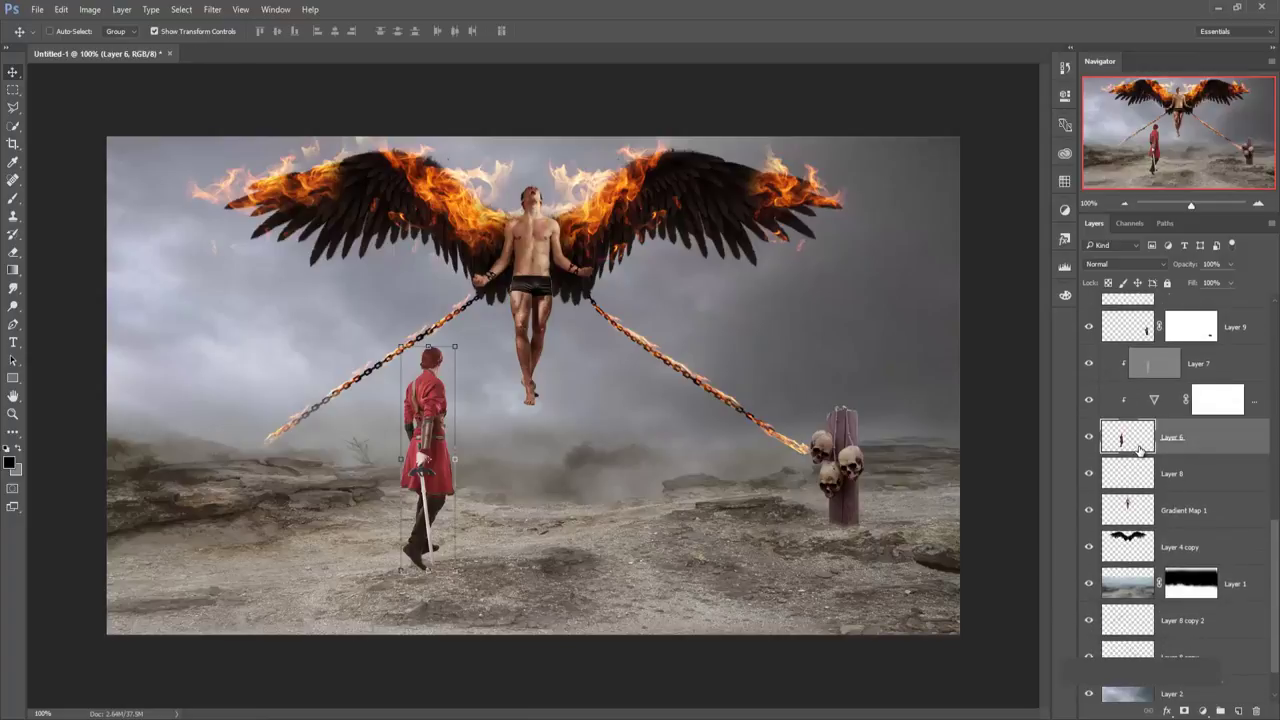
pyautogui.rightClick(1194, 446)
pyautogui.click(1090, 203)
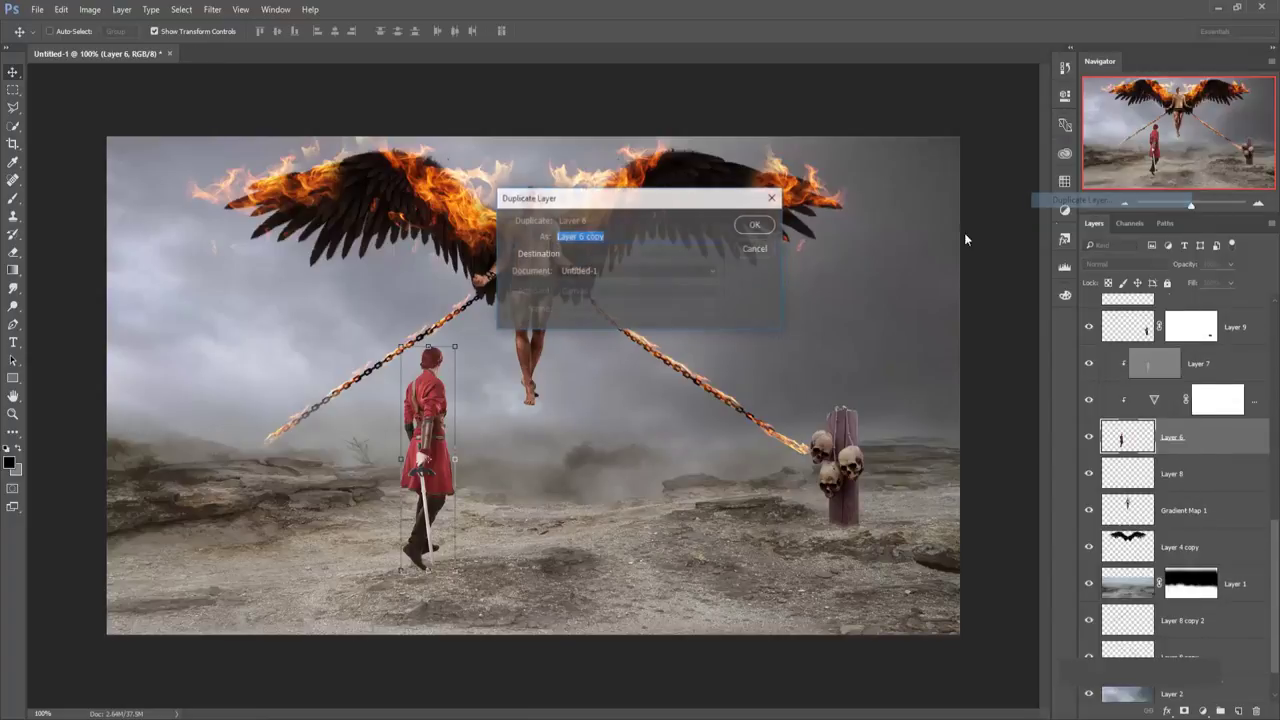
pyautogui.click(757, 224)
pyautogui.click(1160, 472)
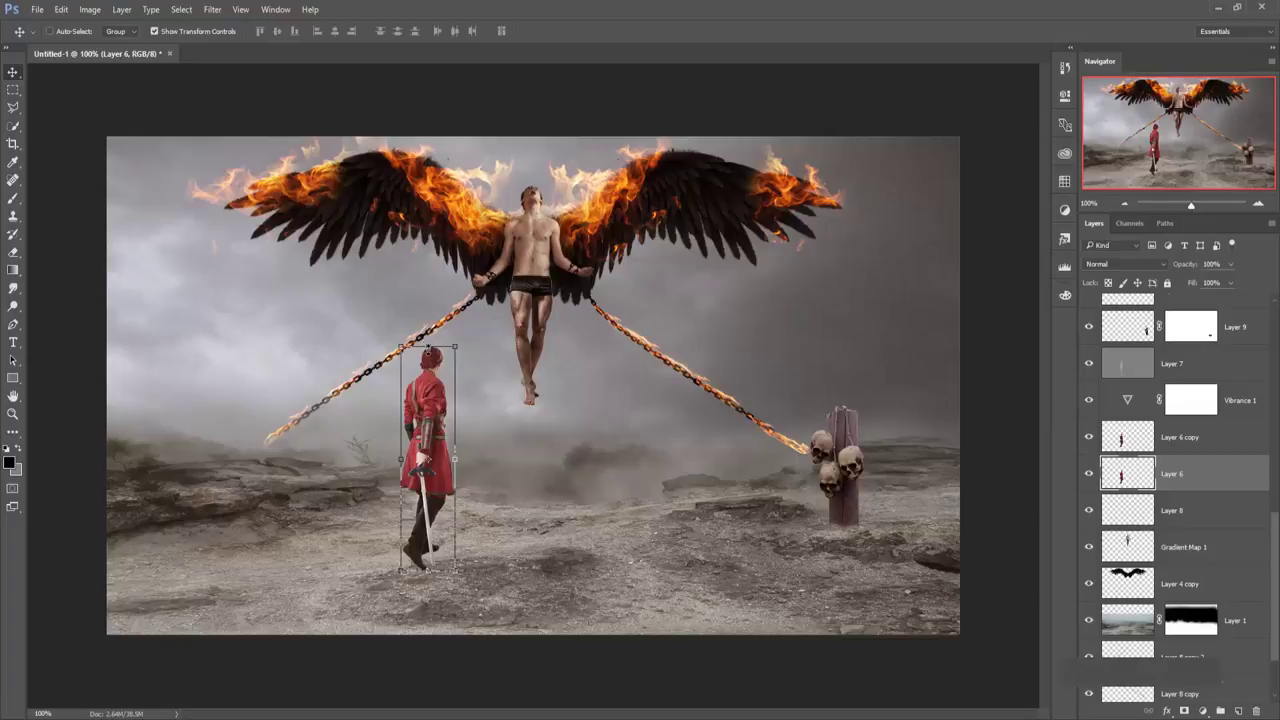
# Flip and skew the original figure down-left beneath his feet, then fill it black with Color Overlay.
pyautogui.moveTo(428, 346); pyautogui.dragTo(428, 481)
pyautogui.moveTo(356, 616); pyautogui.dragTo(362, 688)
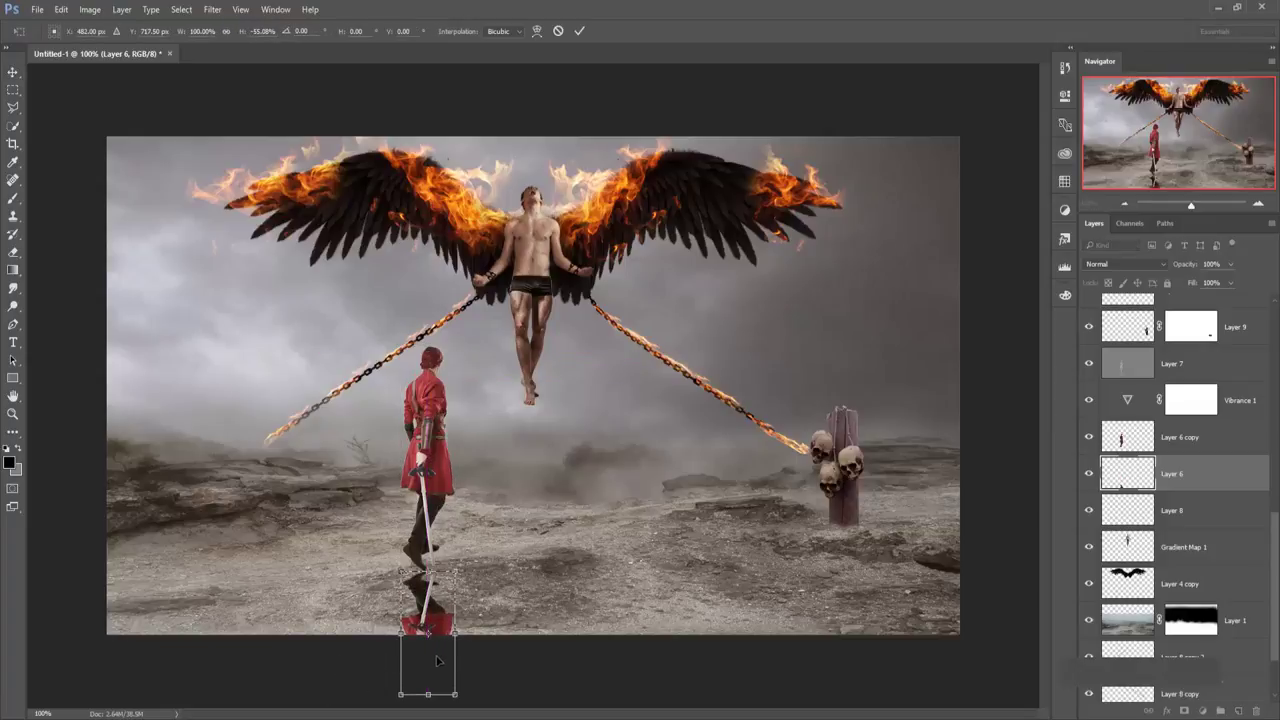
pyautogui.moveTo(452, 640); pyautogui.dragTo(452, 609)
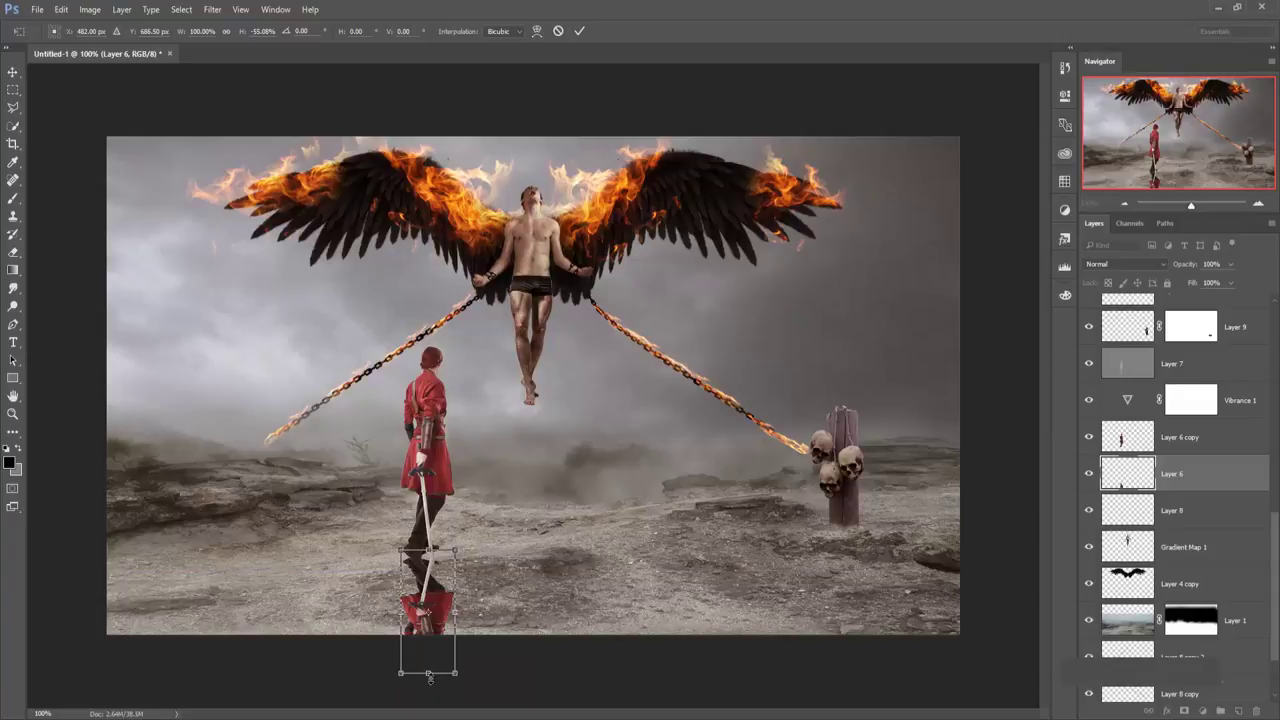
pyautogui.moveTo(431, 678); pyautogui.dragTo(310, 680)
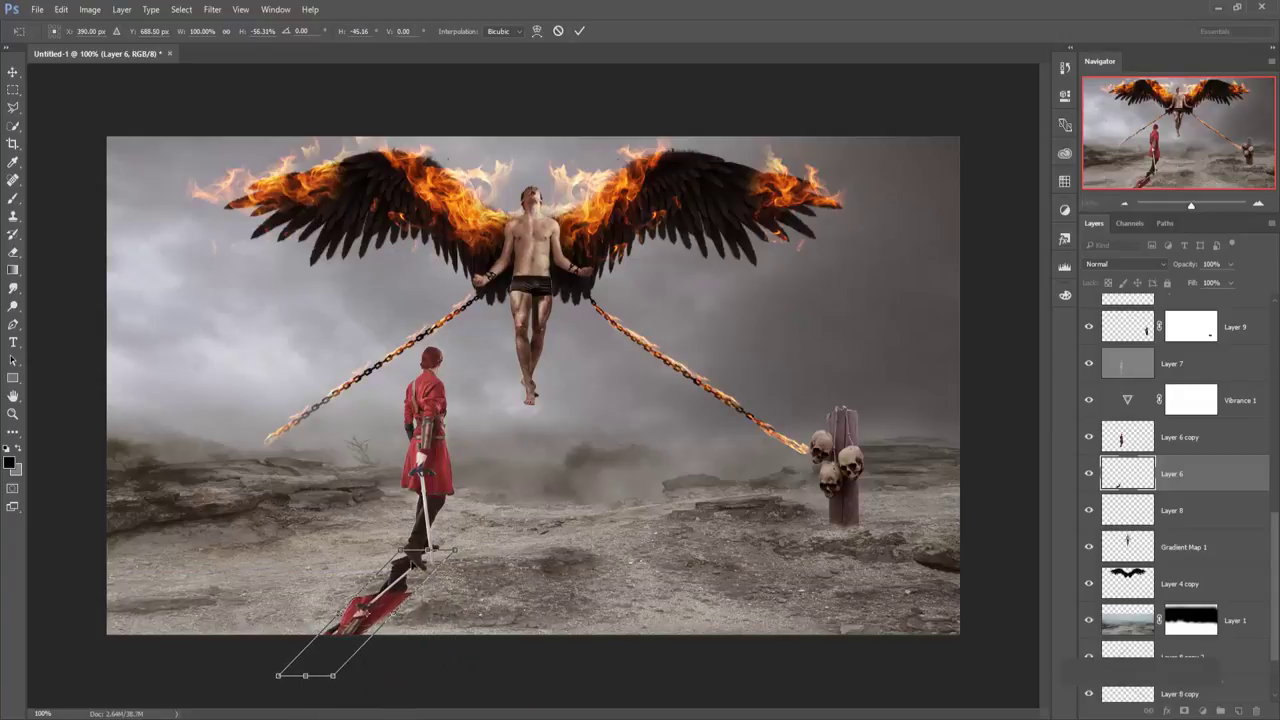
pyautogui.moveTo(410, 561)
pyautogui.mouseDown()
pyautogui.moveTo(405, 583)
pyautogui.moveTo(411, 571)
pyautogui.mouseUp()
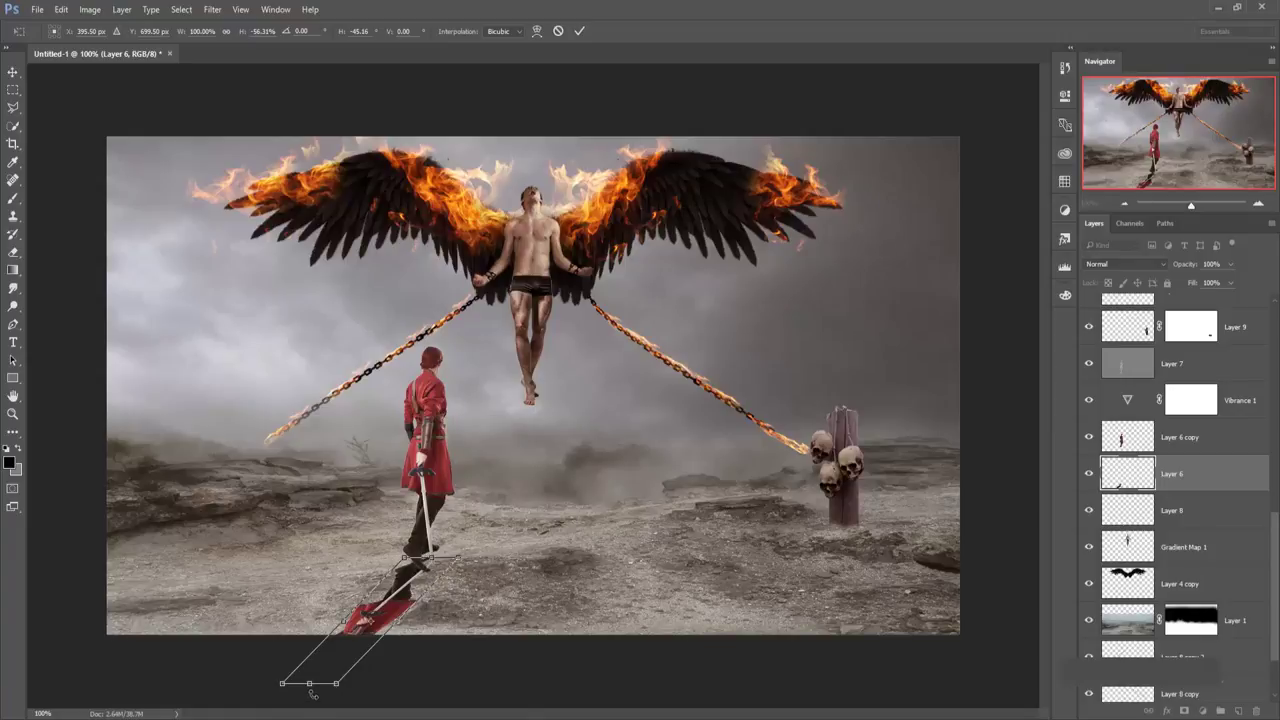
pyautogui.moveTo(309, 687); pyautogui.dragTo(303, 675)
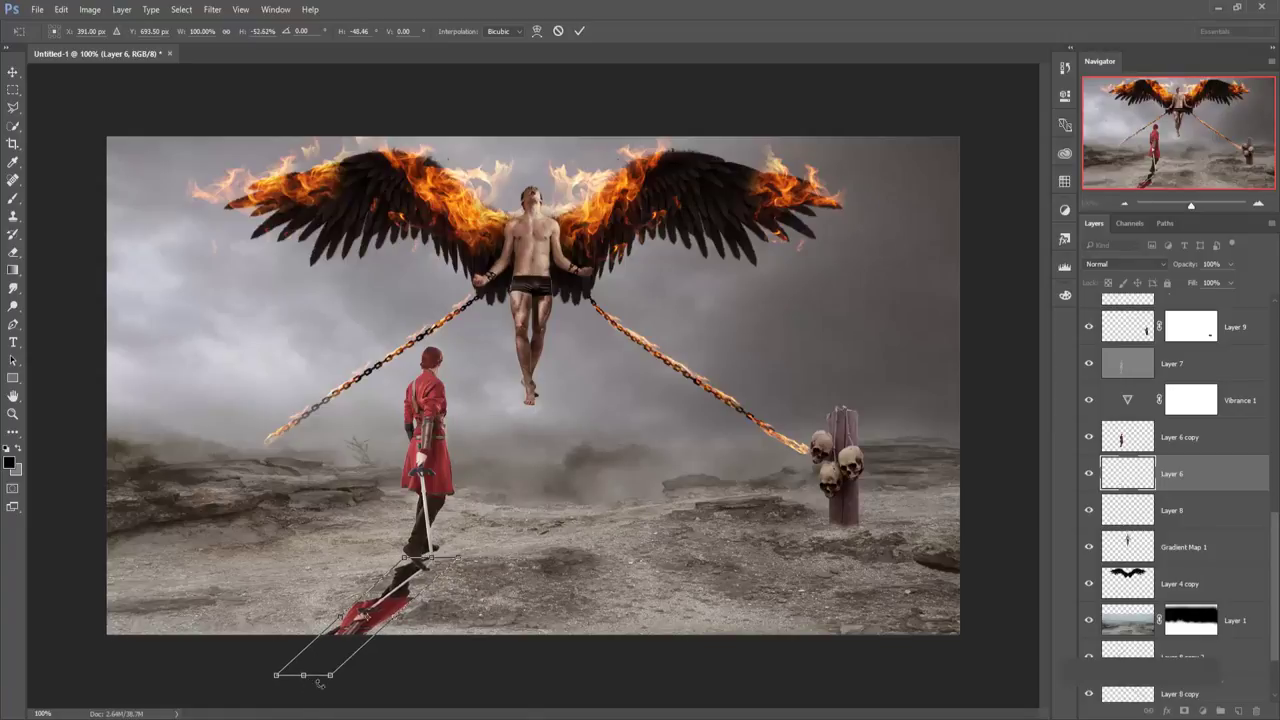
pyautogui.click(578, 33)
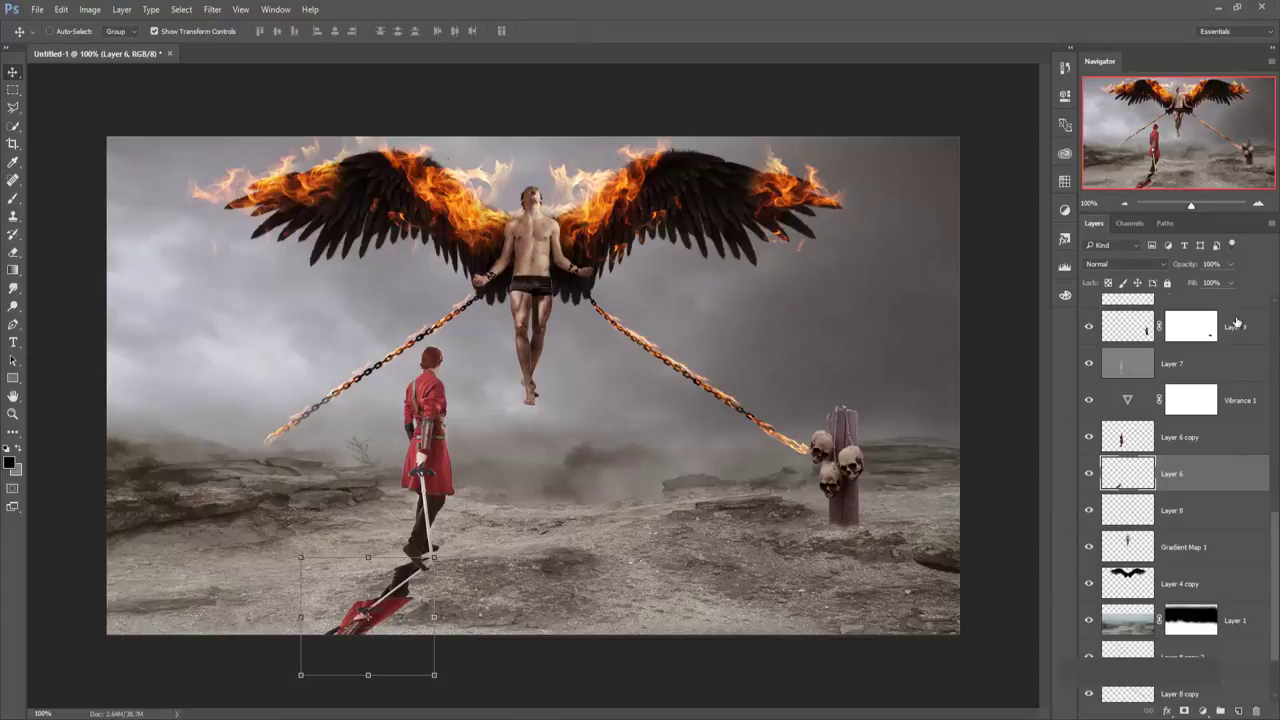
pyautogui.click(1167, 711)
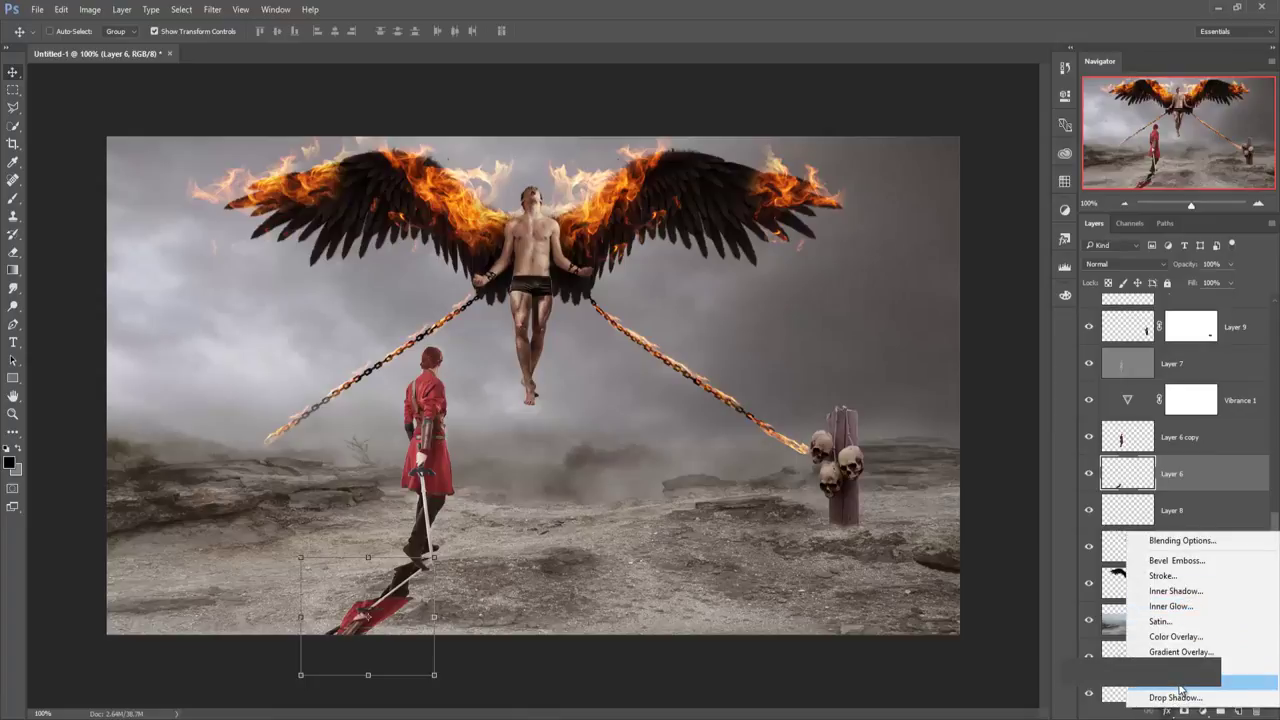
pyautogui.click(1177, 636)
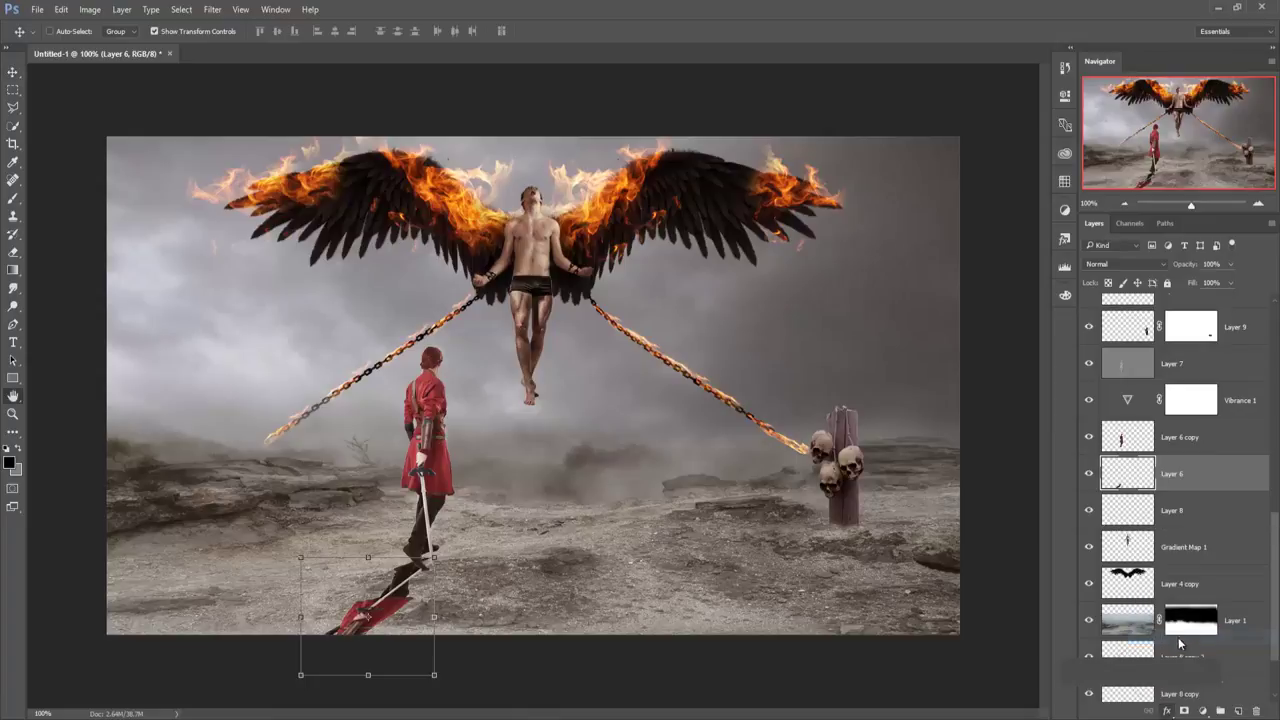
# Stretch and skew the black shadow further down-left, nudge it down, and commit the transform.
pyautogui.click(1140, 424)
pyautogui.press('v')
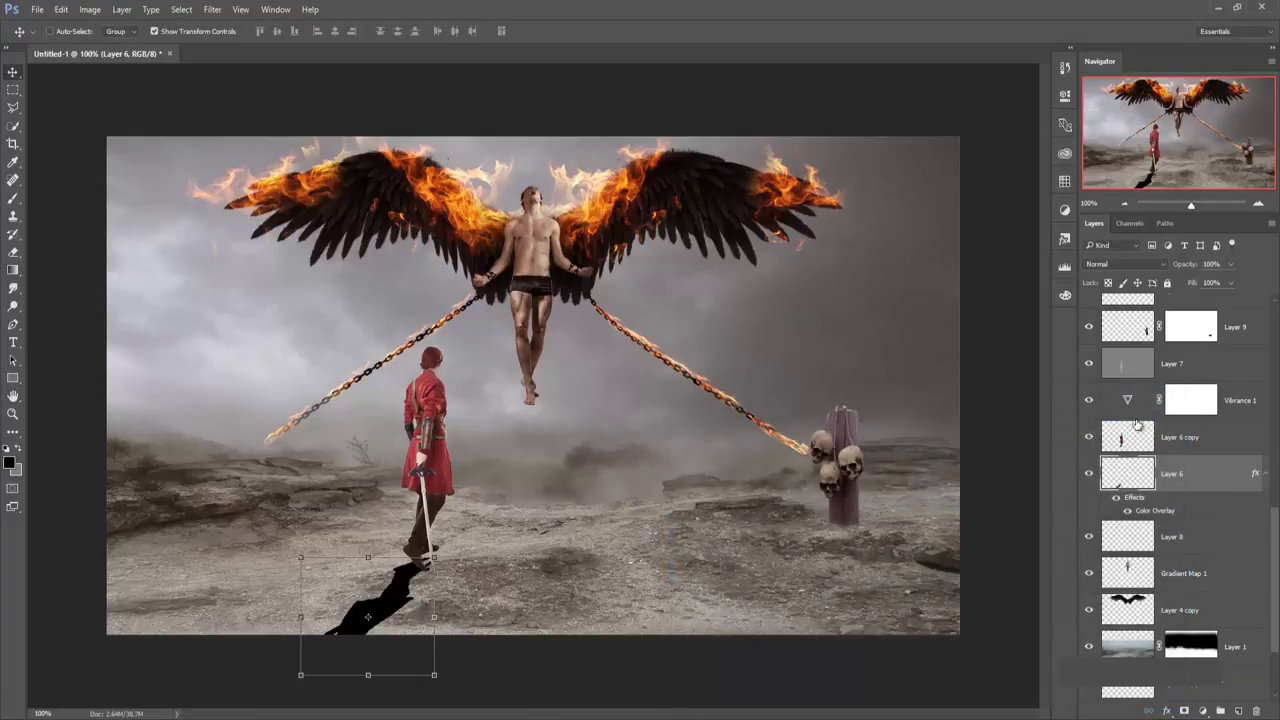
pyautogui.moveTo(434, 557); pyautogui.dragTo(436, 550)
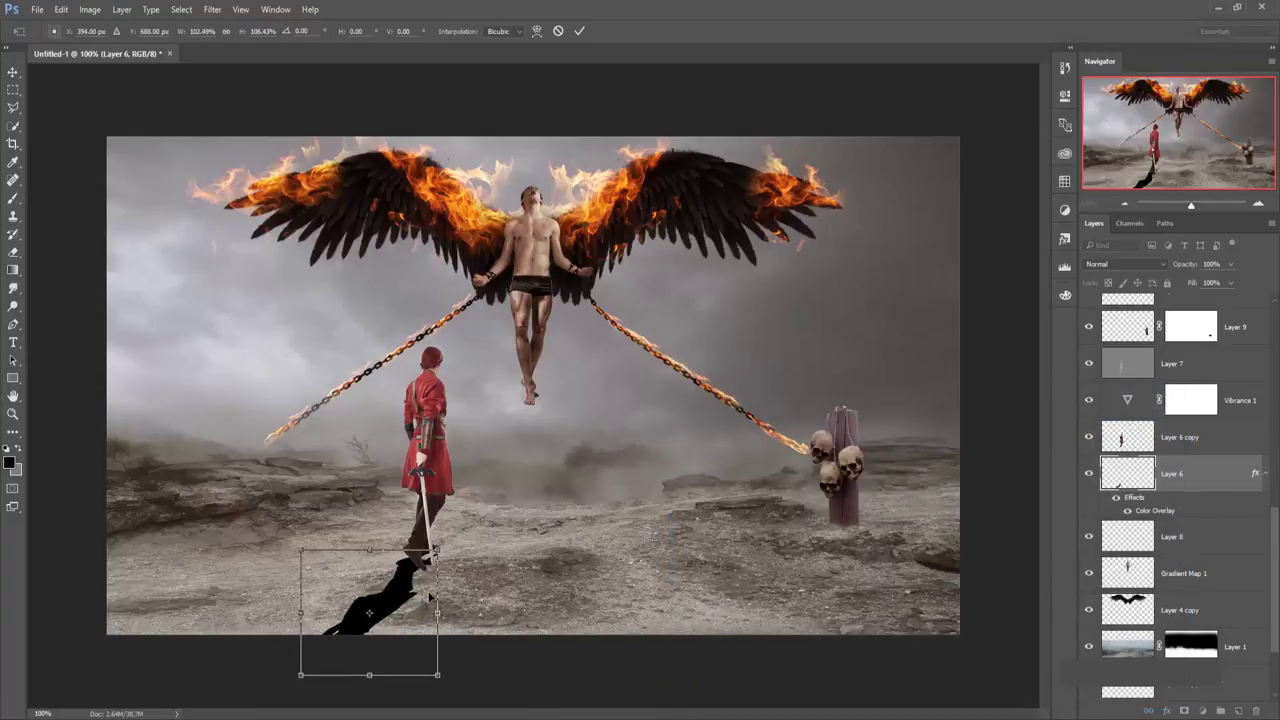
pyautogui.moveTo(416, 578); pyautogui.dragTo(416, 582)
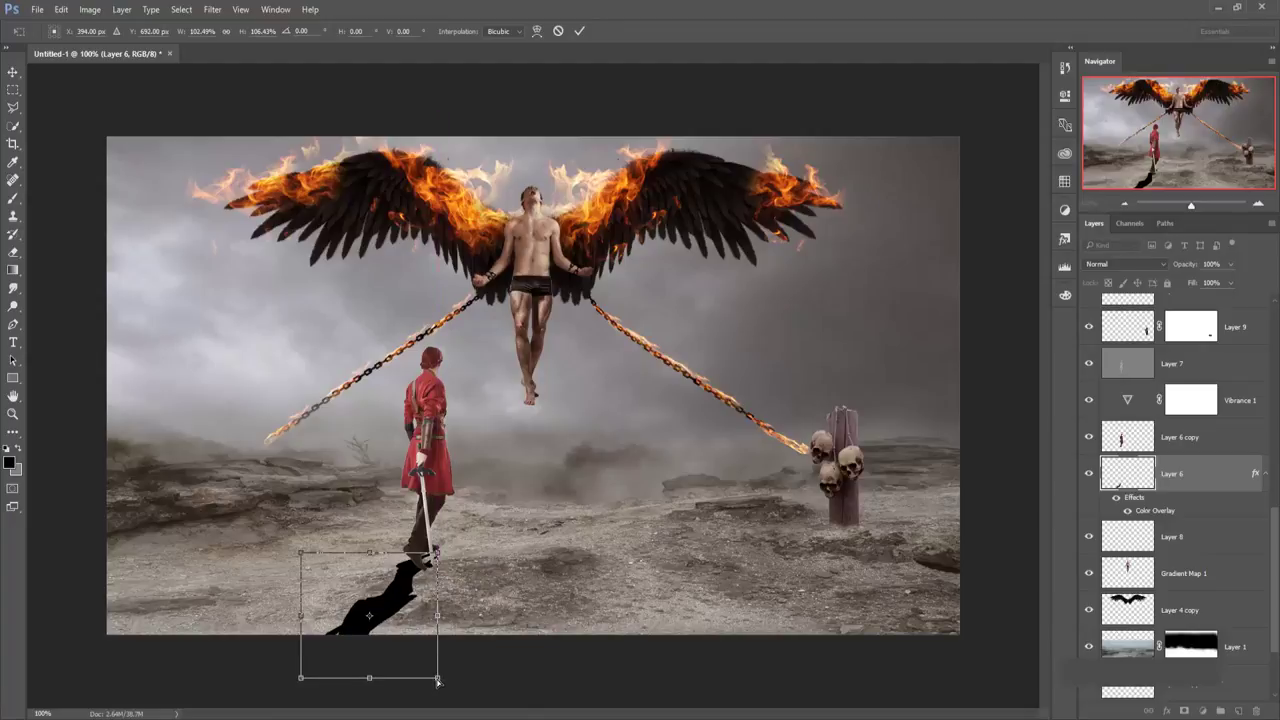
pyautogui.moveTo(437, 679); pyautogui.dragTo(443, 682)
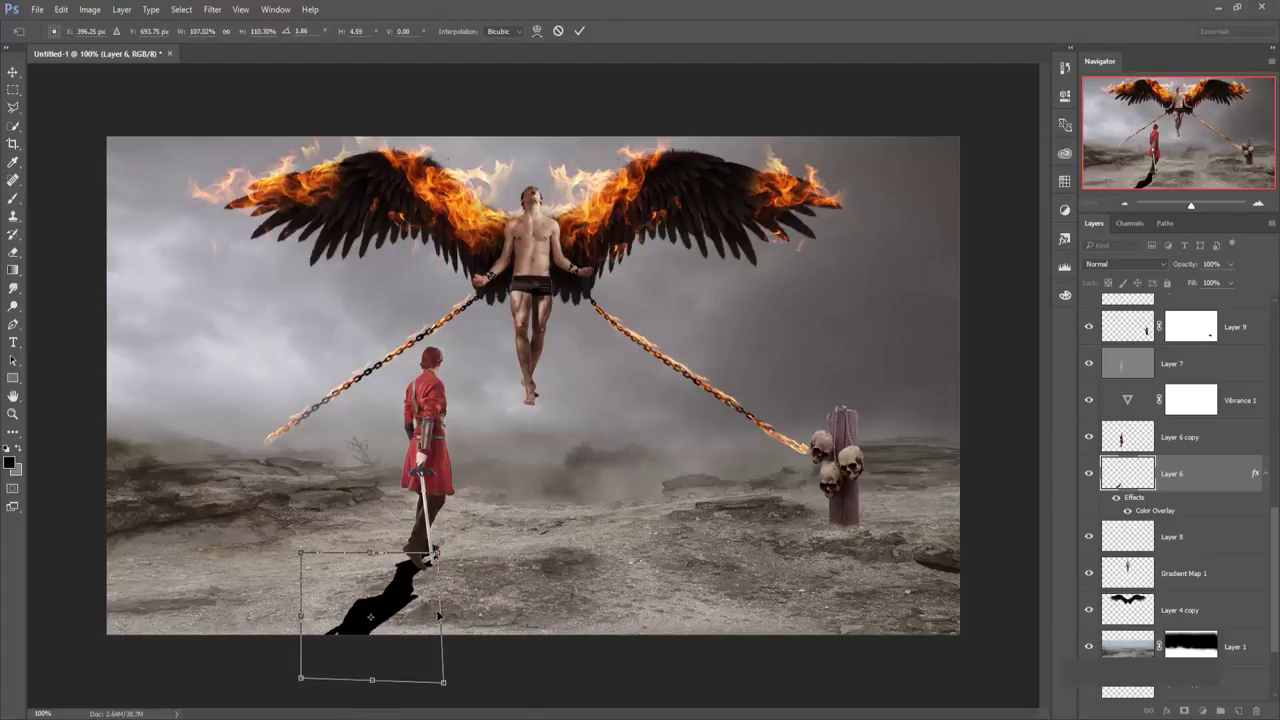
pyautogui.moveTo(435, 551); pyautogui.dragTo(435, 551)
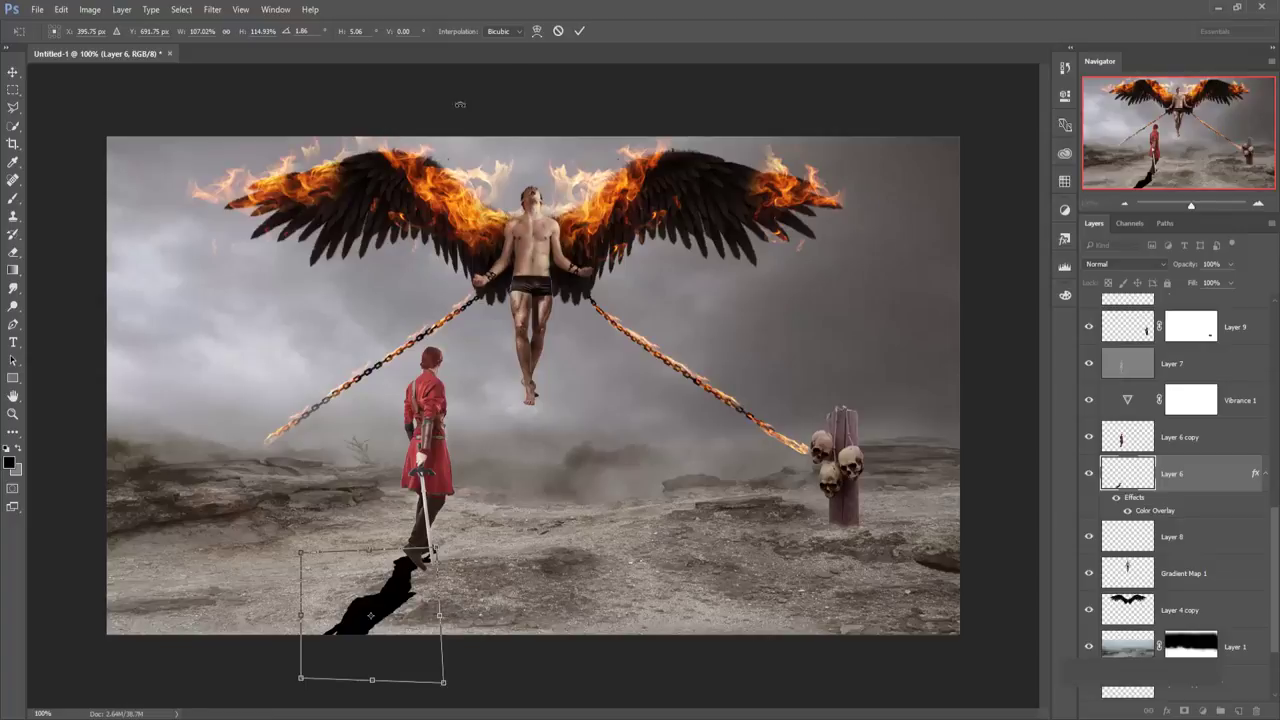
pyautogui.click(579, 31)
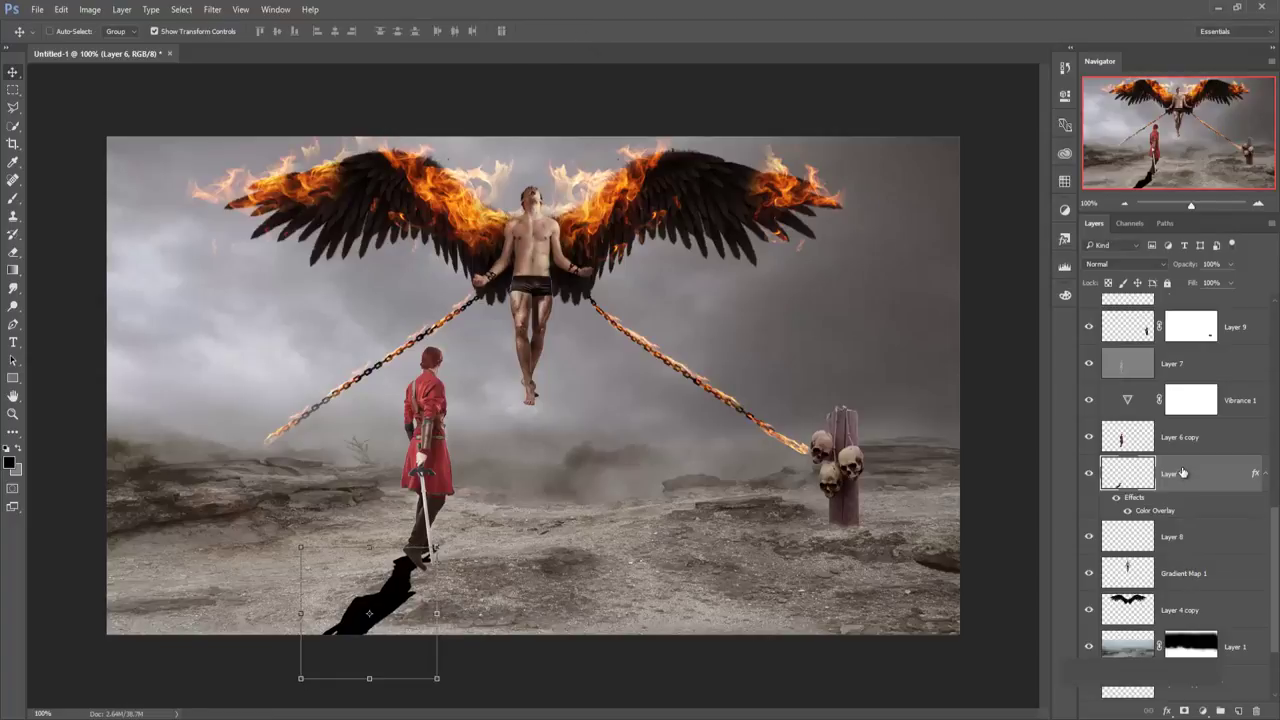
# Set the brush to 20 px, then lower the shadow layer's opacity to 65%.
pyautogui.click(14, 199)
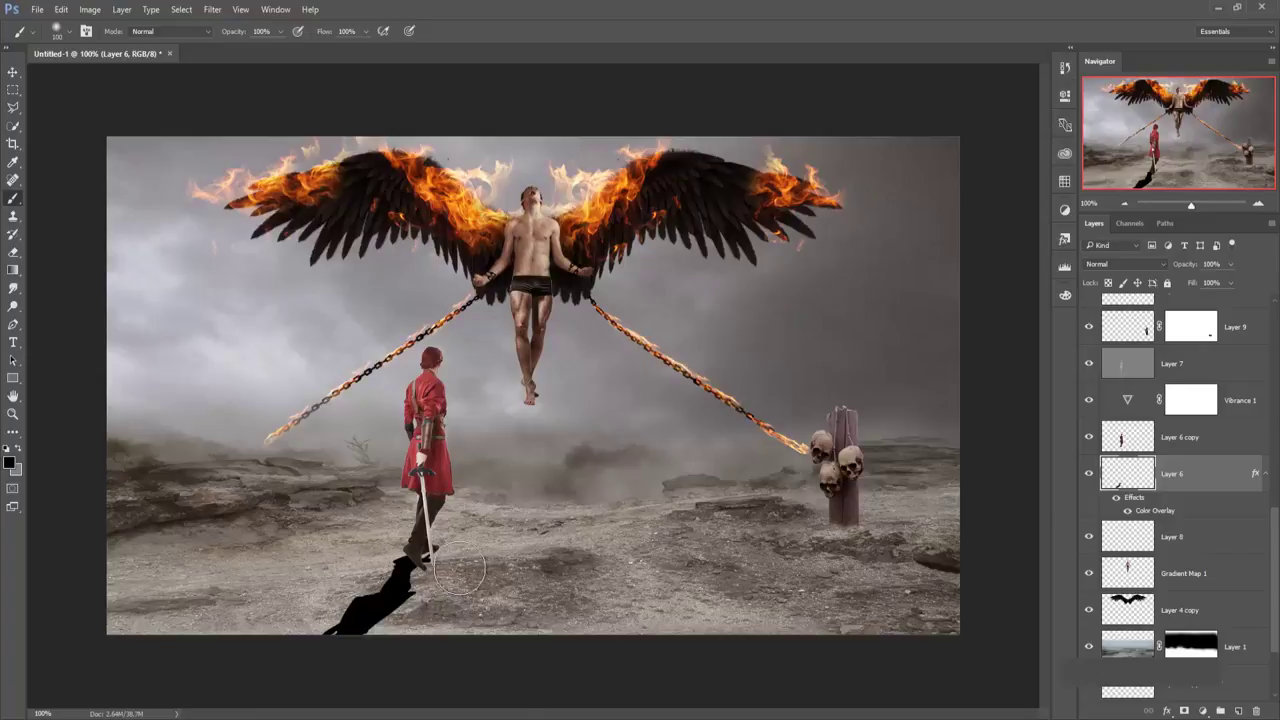
pyautogui.press('[')
pyautogui.press('[')
pyautogui.press('[')
pyautogui.press('[')
pyautogui.press('[')
pyautogui.press('[')
pyautogui.press('[')
pyautogui.press('[')
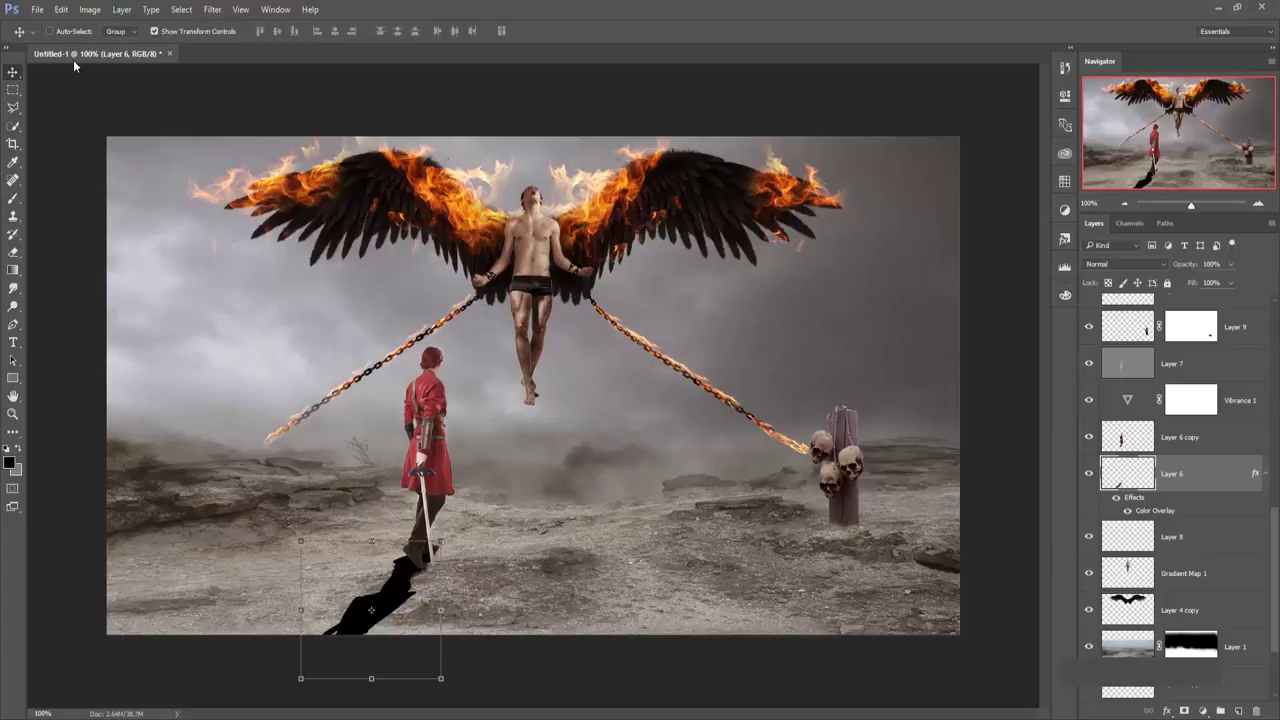
pyautogui.click(13, 72)
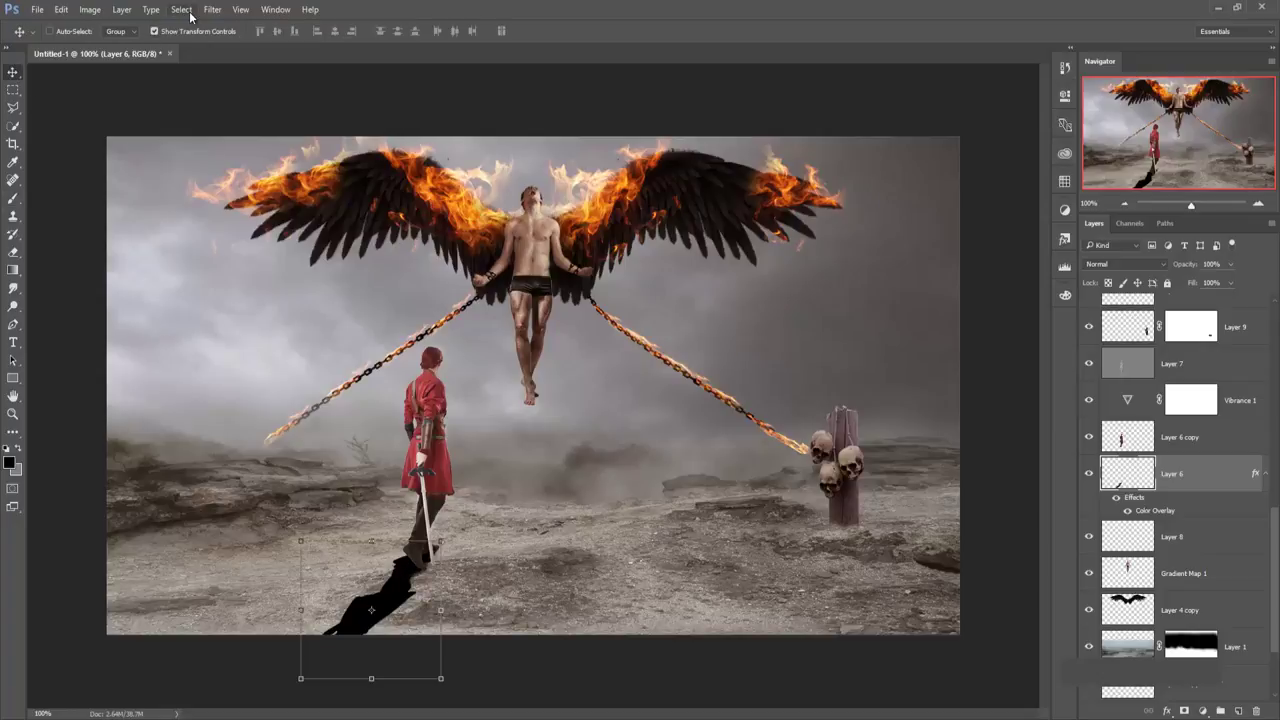
pyautogui.click(1231, 264)
pyautogui.moveTo(1231, 284); pyautogui.dragTo(1209, 285)
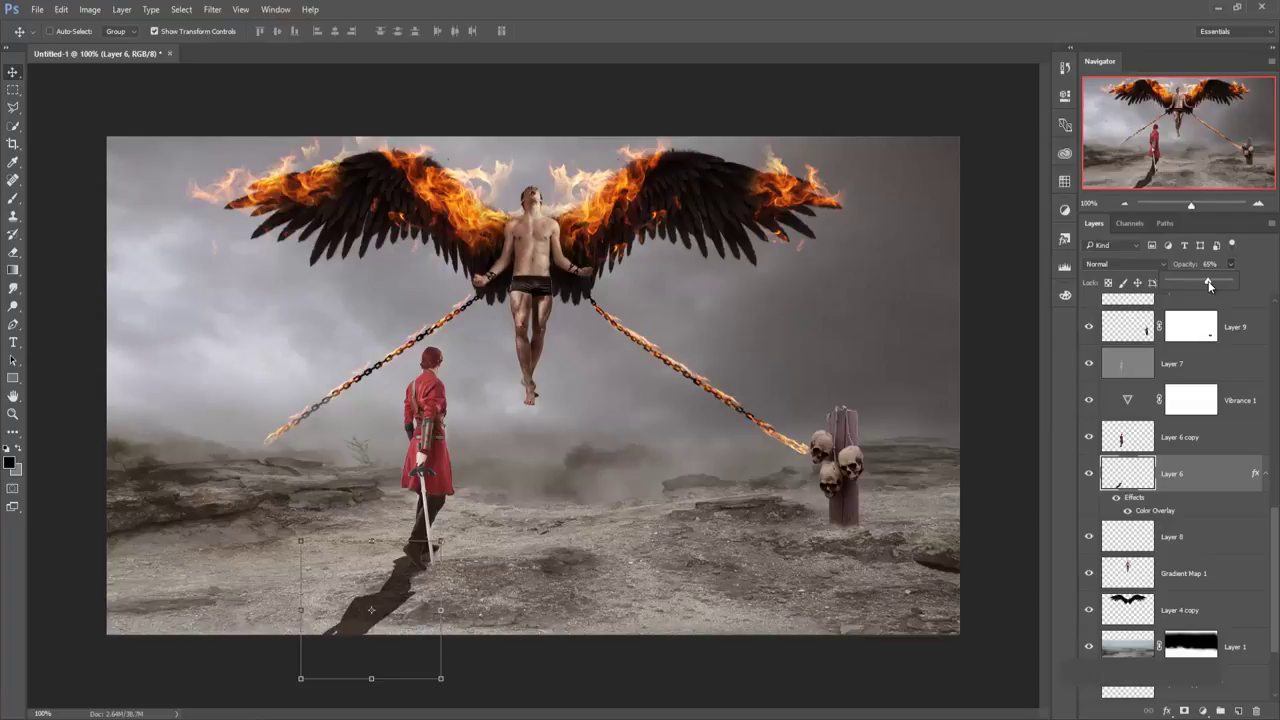
# Drop the shadow to 46% opacity and apply a 2.7-pixel Gaussian Blur.
pyautogui.moveTo(1209, 285); pyautogui.dragTo(1197, 285)
pyautogui.click(212, 9)
pyautogui.moveTo(219, 162)
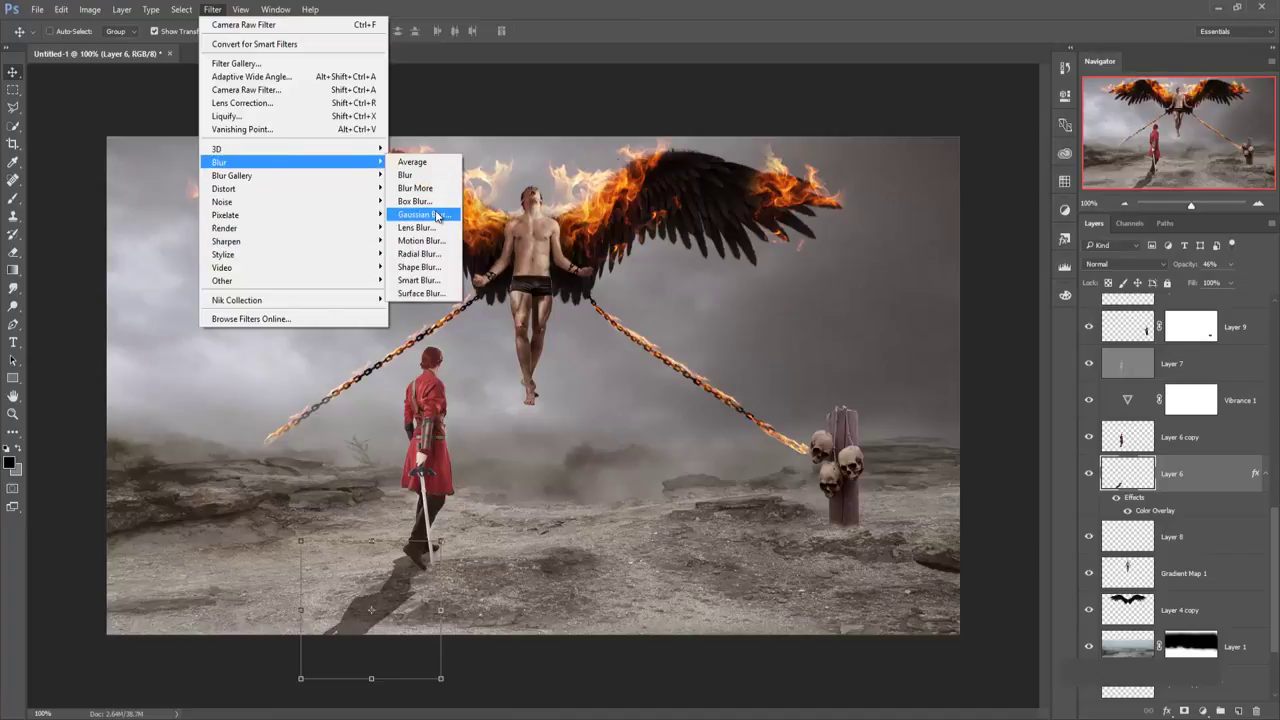
pyautogui.click(424, 214)
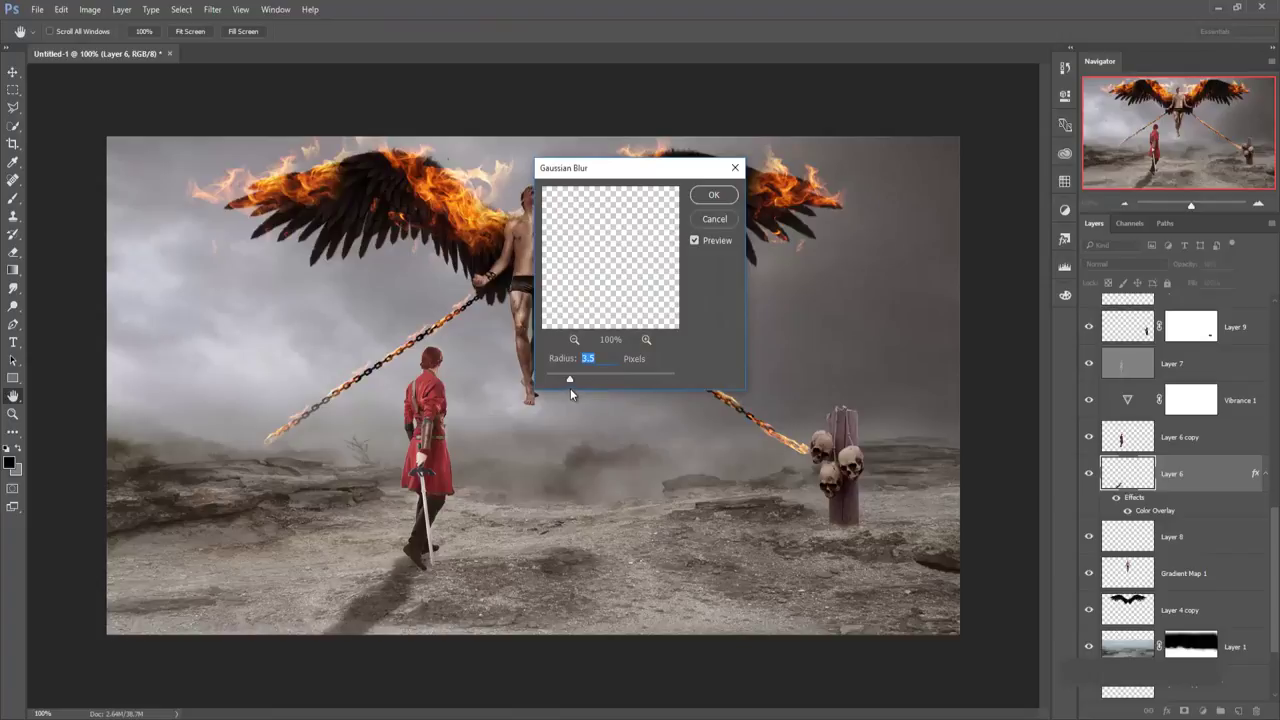
pyautogui.moveTo(570, 380); pyautogui.dragTo(564, 381)
pyautogui.click(713, 196)
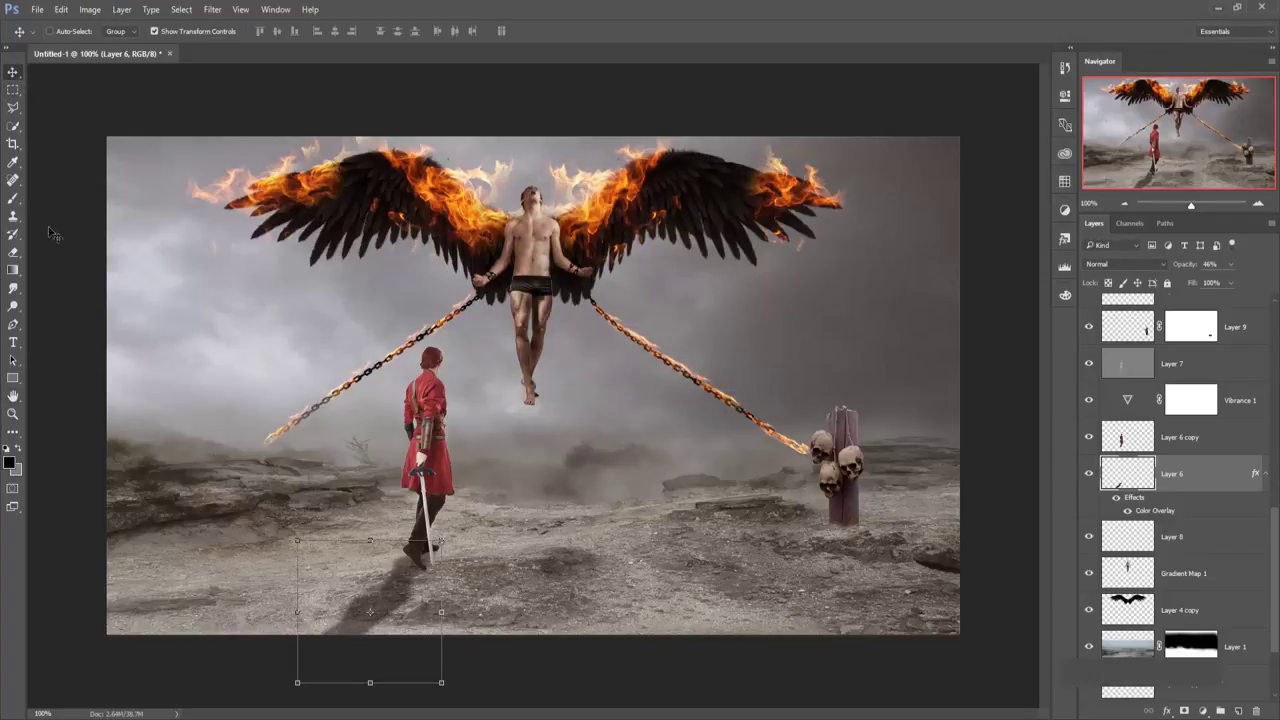
# Select the Color Balance 1 adjustment layer itself, not its mask, in the Layers panel.
pyautogui.moveTo(1273, 525); pyautogui.dragTo(1273, 298)
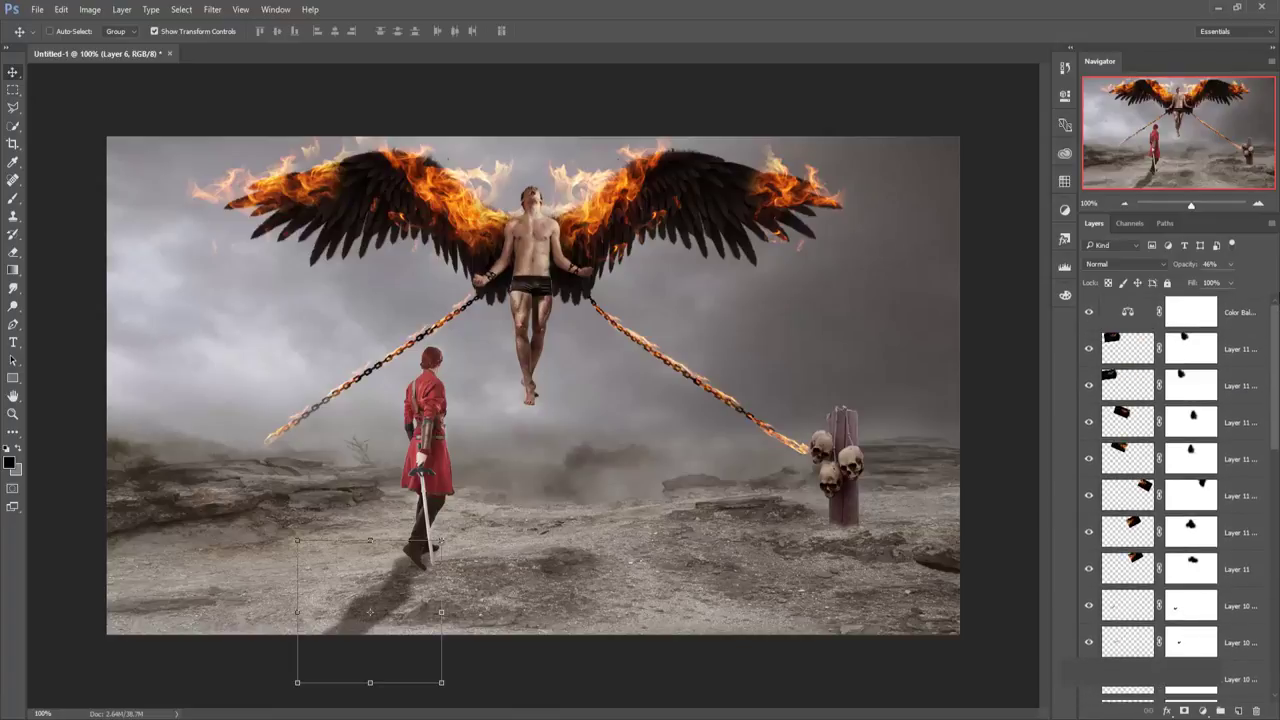
pyautogui.click(1250, 312)
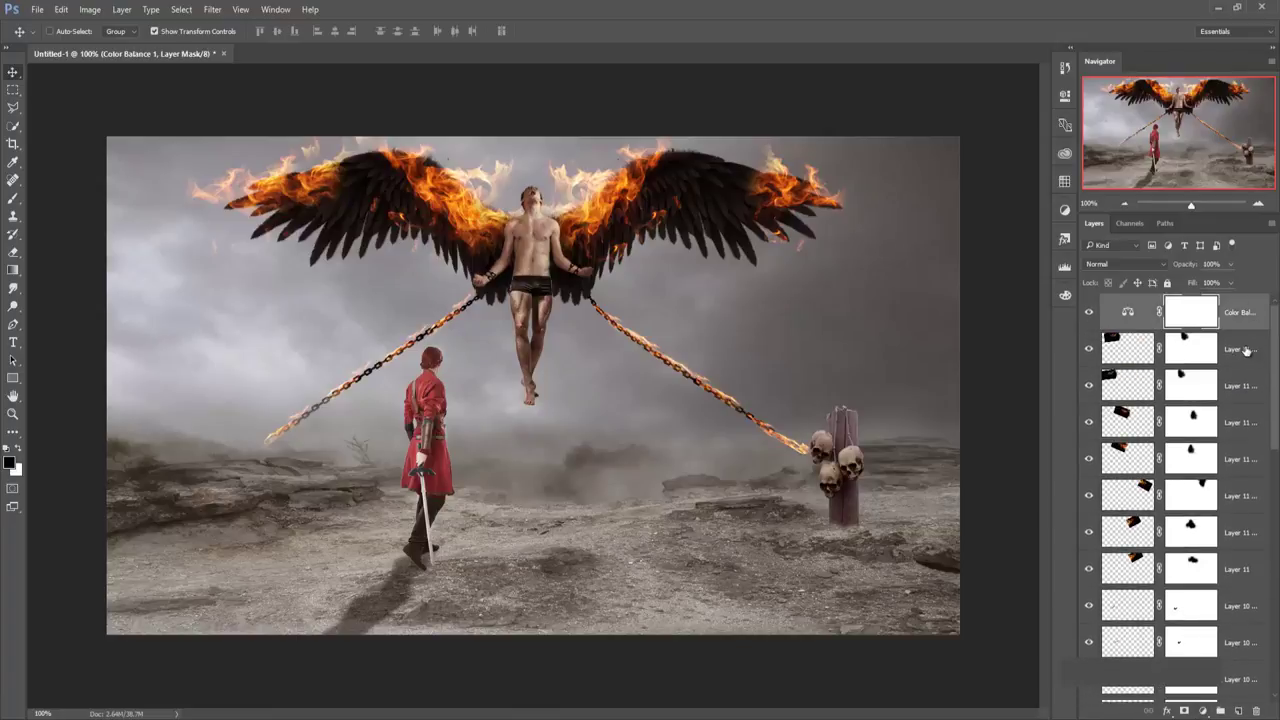
pyautogui.click(1241, 313)
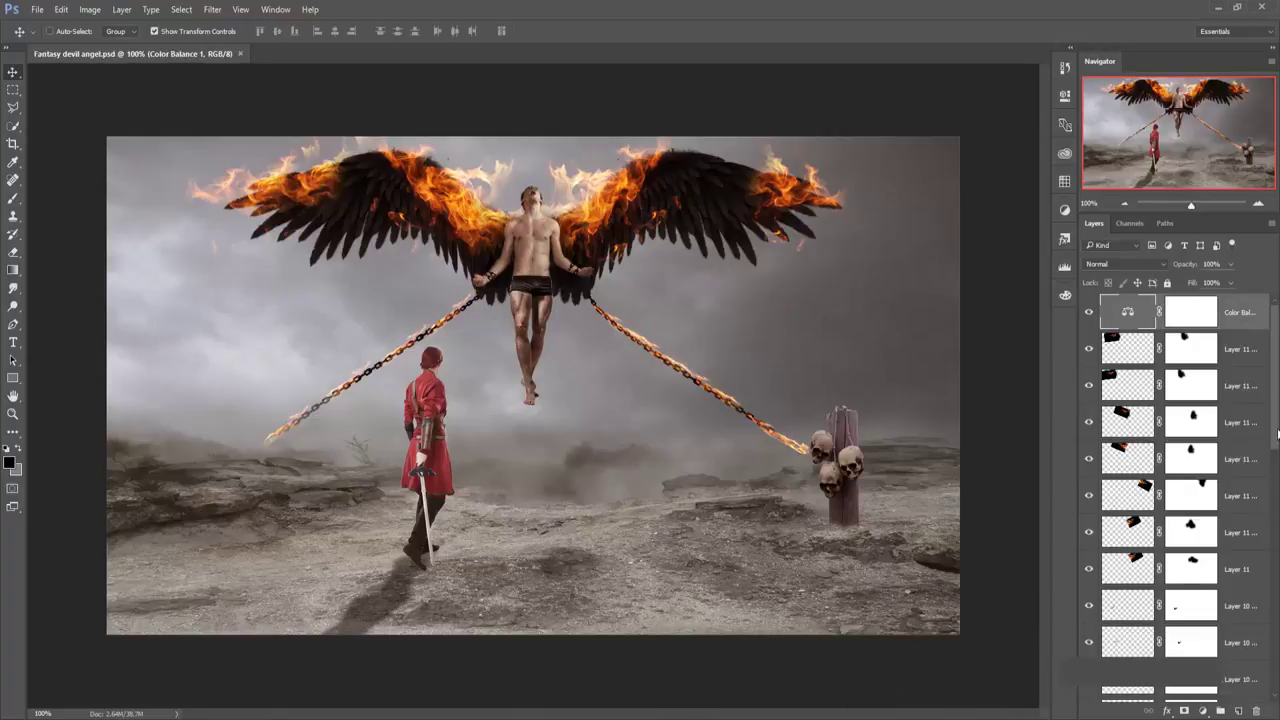
pyautogui.moveTo(1277, 432)
pyautogui.mouseDown()
pyautogui.moveTo(1277, 512)
pyautogui.moveTo(1277, 458)
pyautogui.mouseUp()
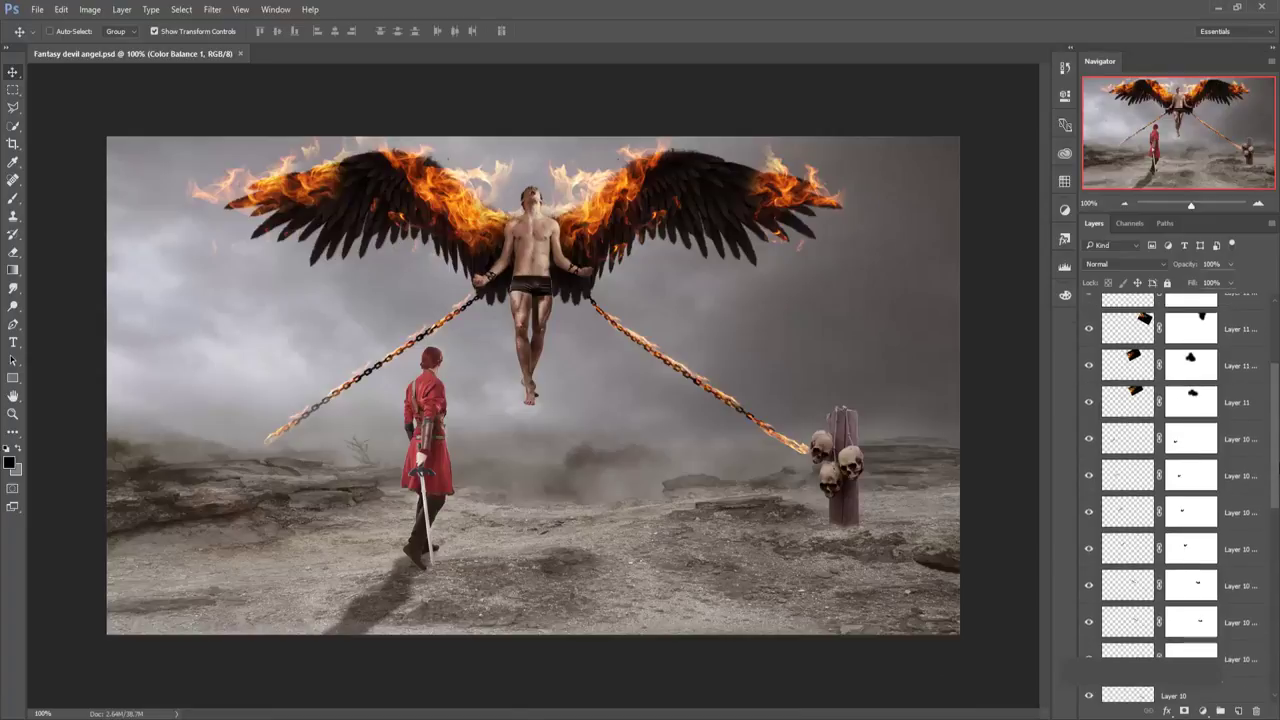
pyautogui.click(1134, 442)
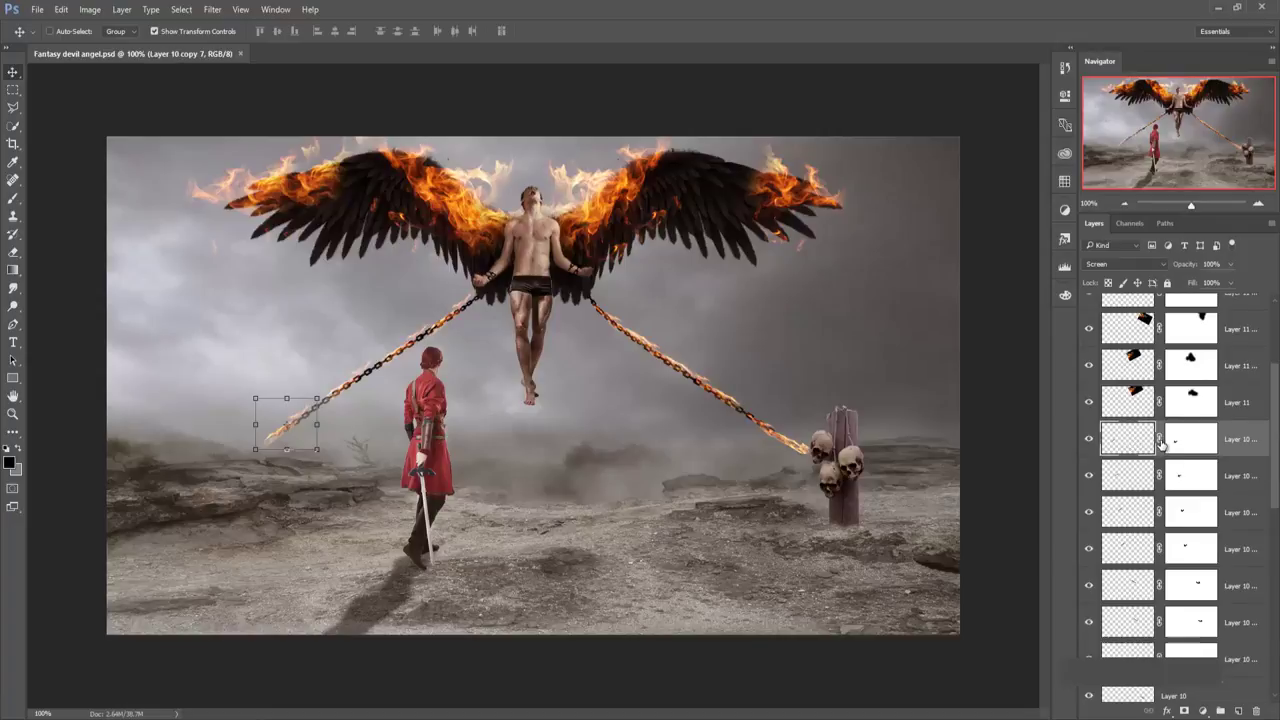
pyautogui.moveTo(1276, 452); pyautogui.dragTo(1276, 500)
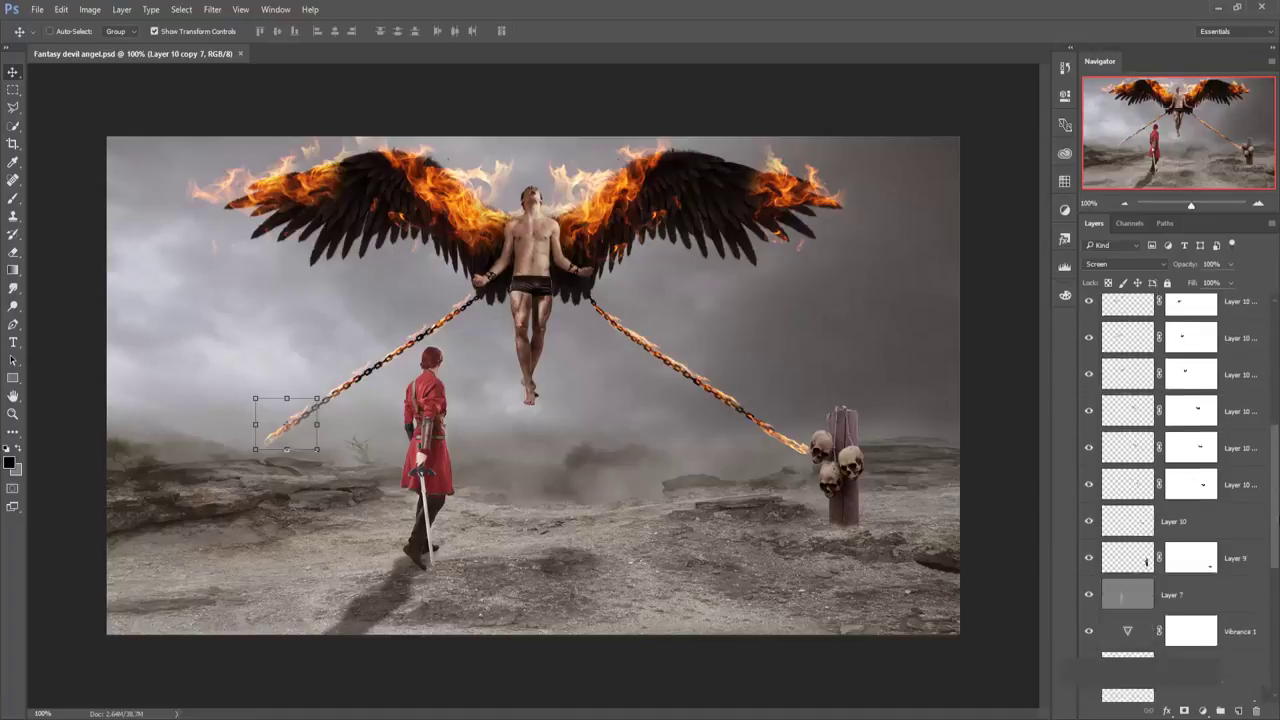
pyautogui.scroll(-3, 1175, 470)
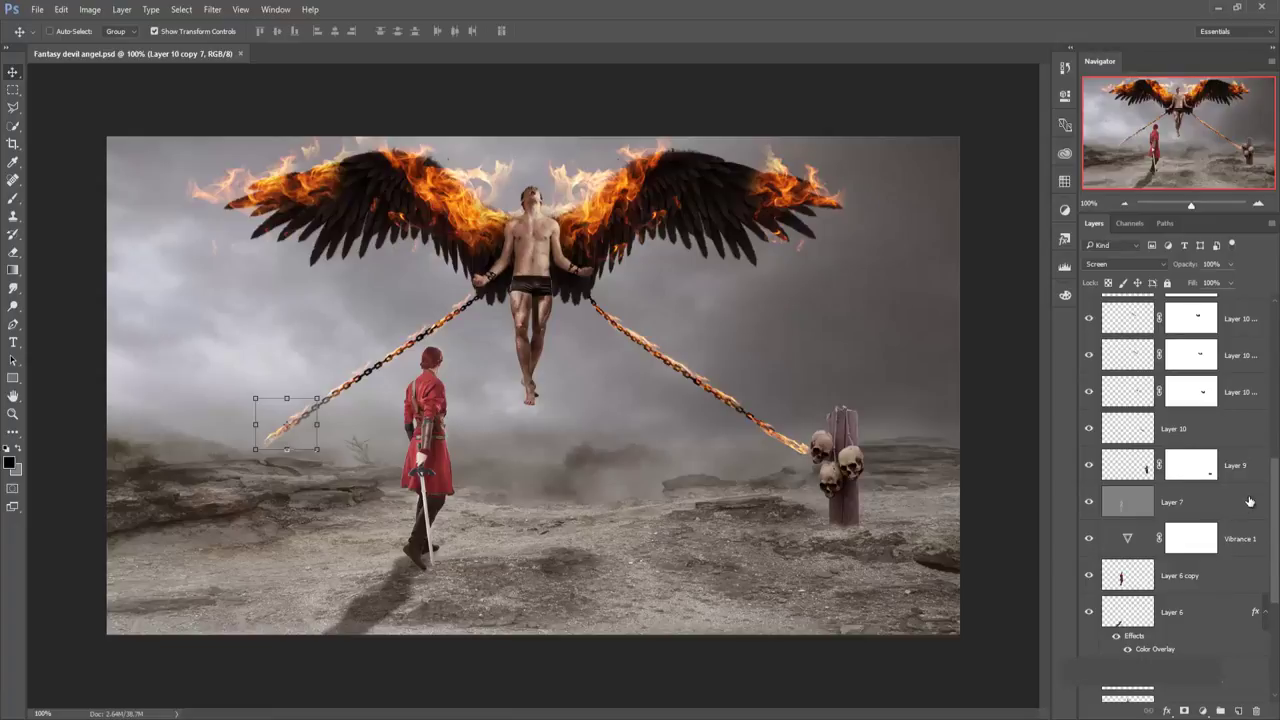
pyautogui.moveTo(1276, 500); pyautogui.dragTo(1277, 440)
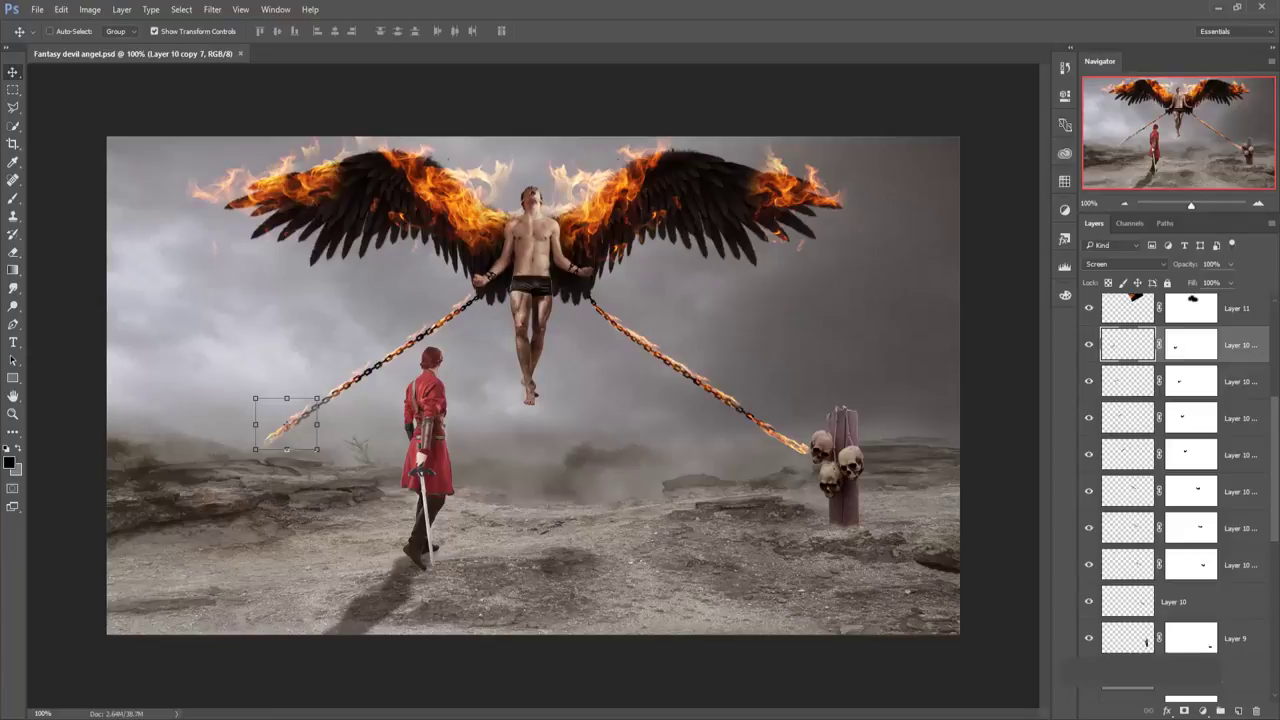
pyautogui.click(1118, 387)
pyautogui.click(1126, 425)
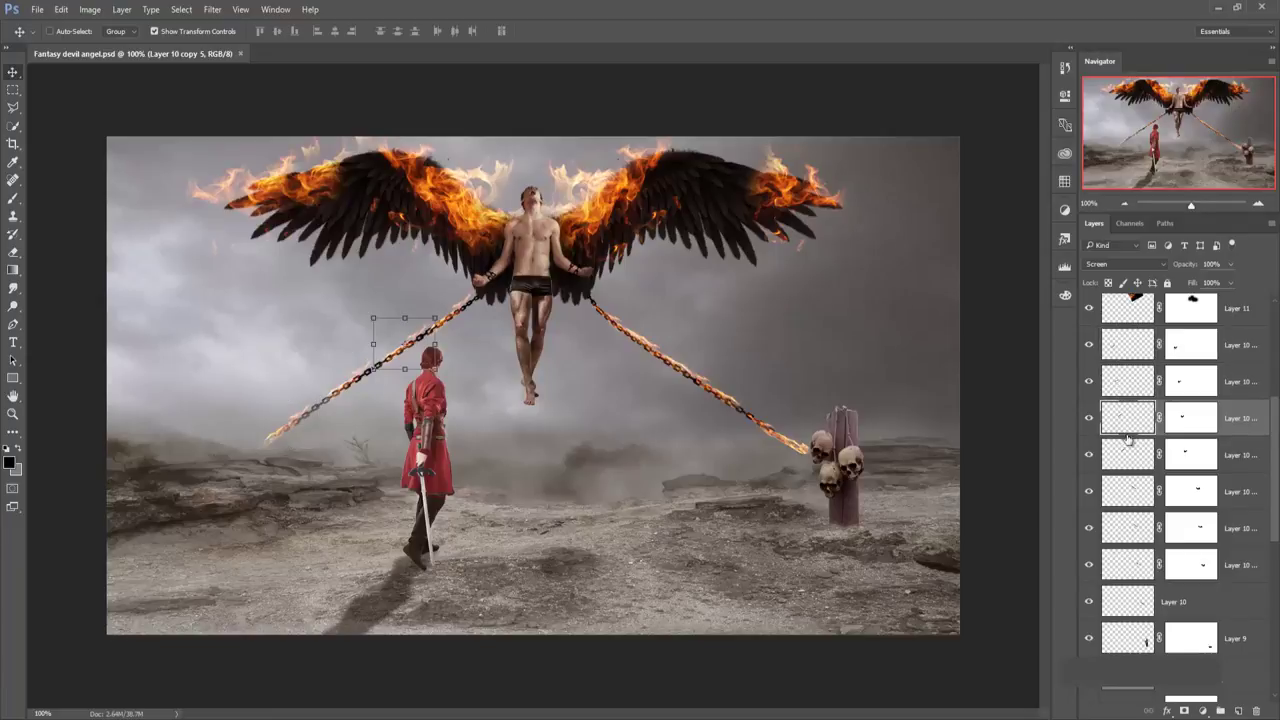
pyautogui.click(1130, 455)
pyautogui.click(1138, 493)
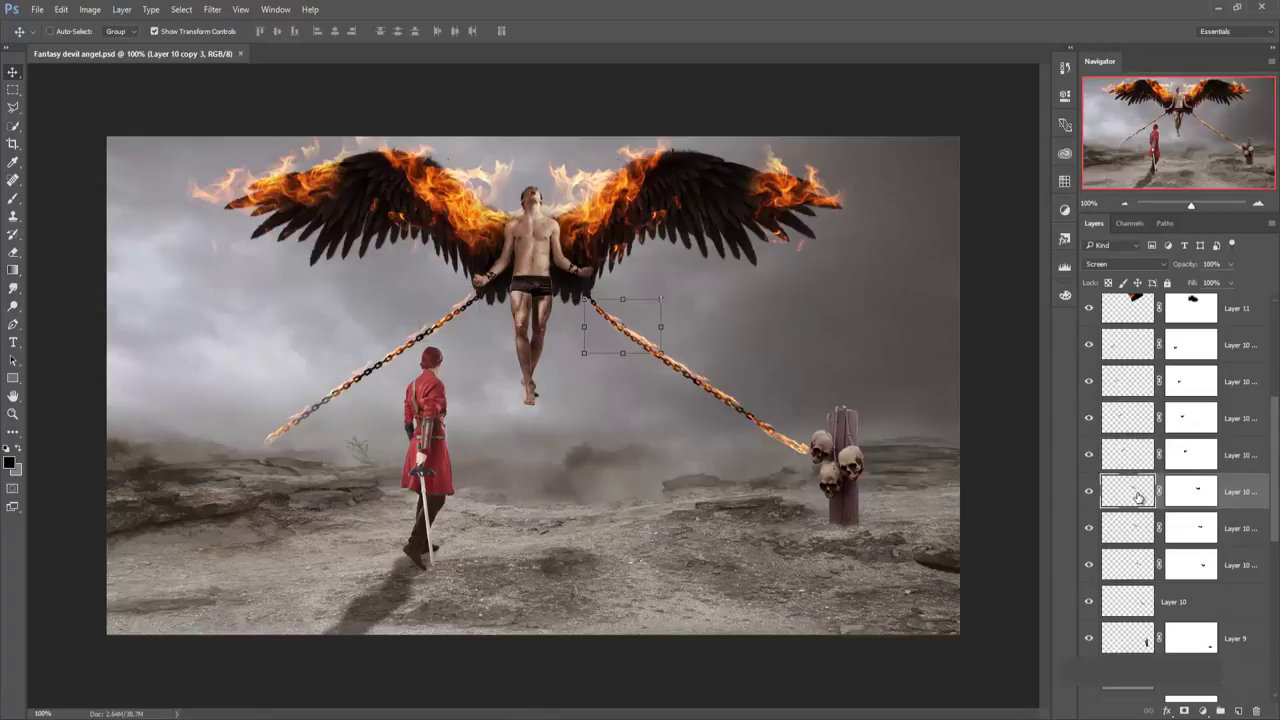
pyautogui.click(1138, 530)
pyautogui.click(1138, 565)
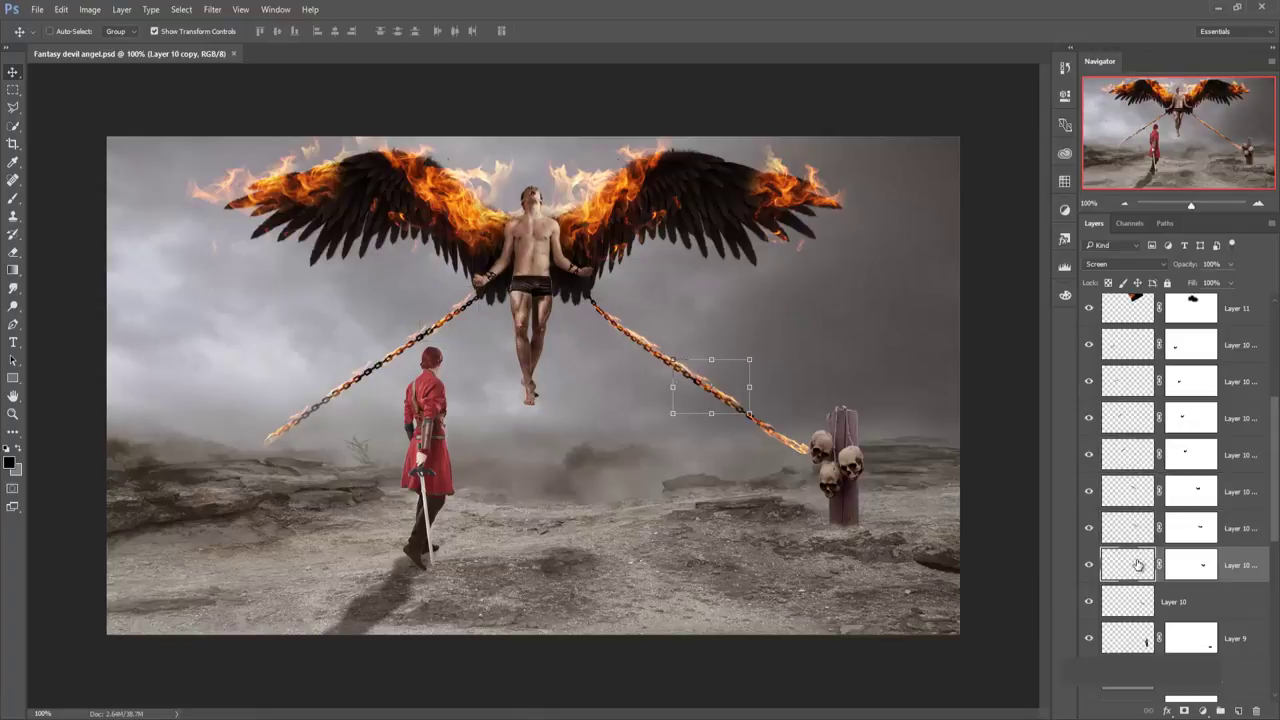
pyautogui.click(1135, 601)
pyautogui.scroll(-3, 1258, 538)
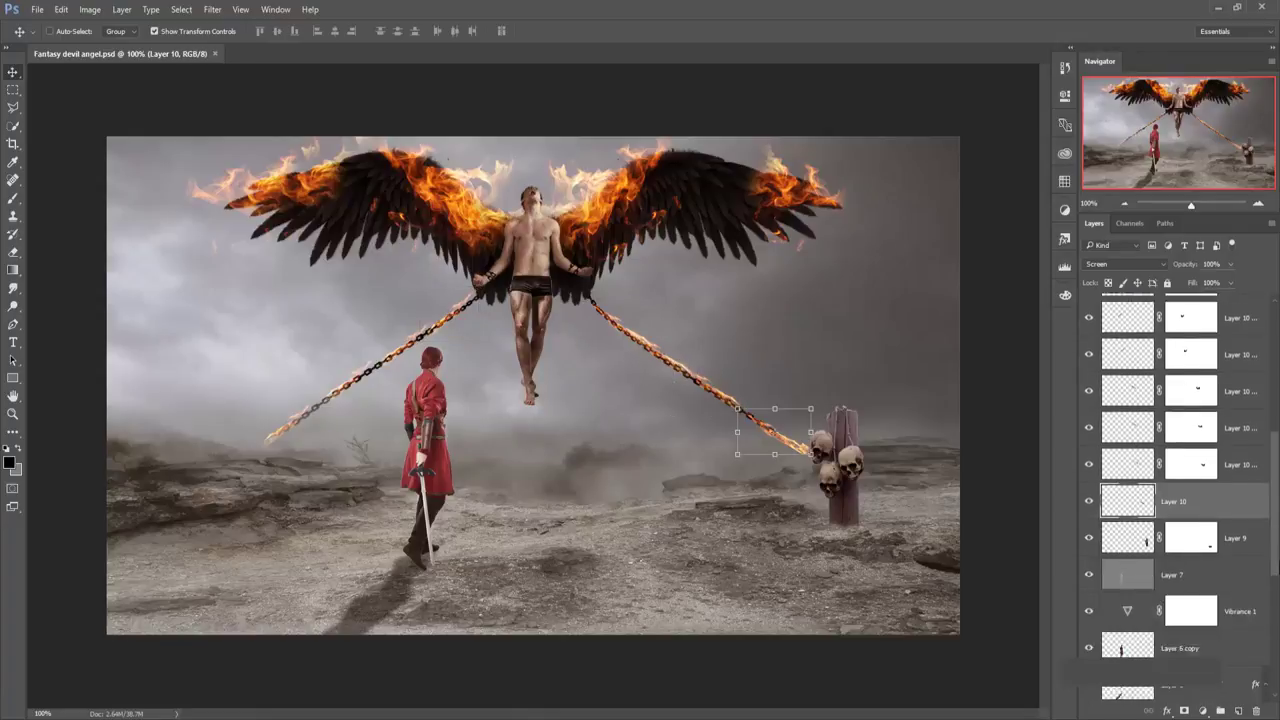
pyautogui.scroll(-2, 1138, 596)
pyautogui.scroll(-2, 1138, 596)
pyautogui.scroll(-1, 1138, 596)
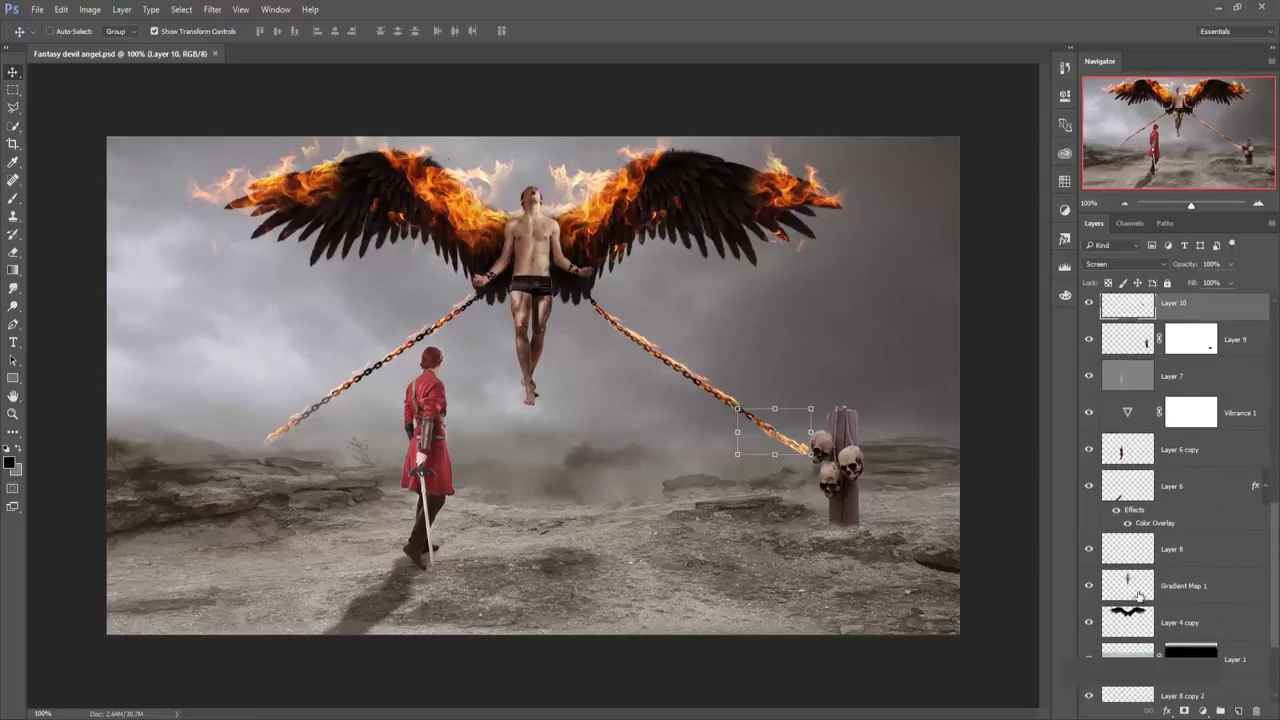
pyautogui.click(1135, 553)
pyautogui.click(1128, 585)
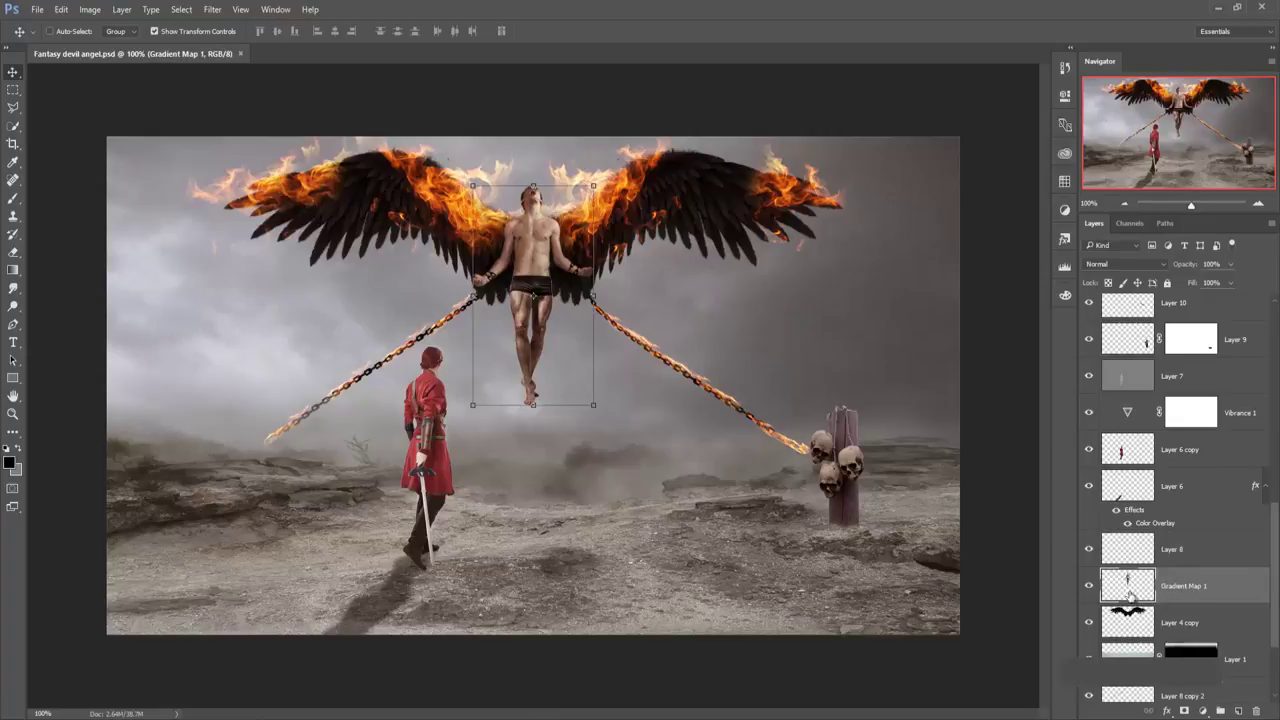
pyautogui.click(1130, 620)
pyautogui.moveTo(1276, 524); pyautogui.dragTo(1278, 577)
pyautogui.click(1137, 580)
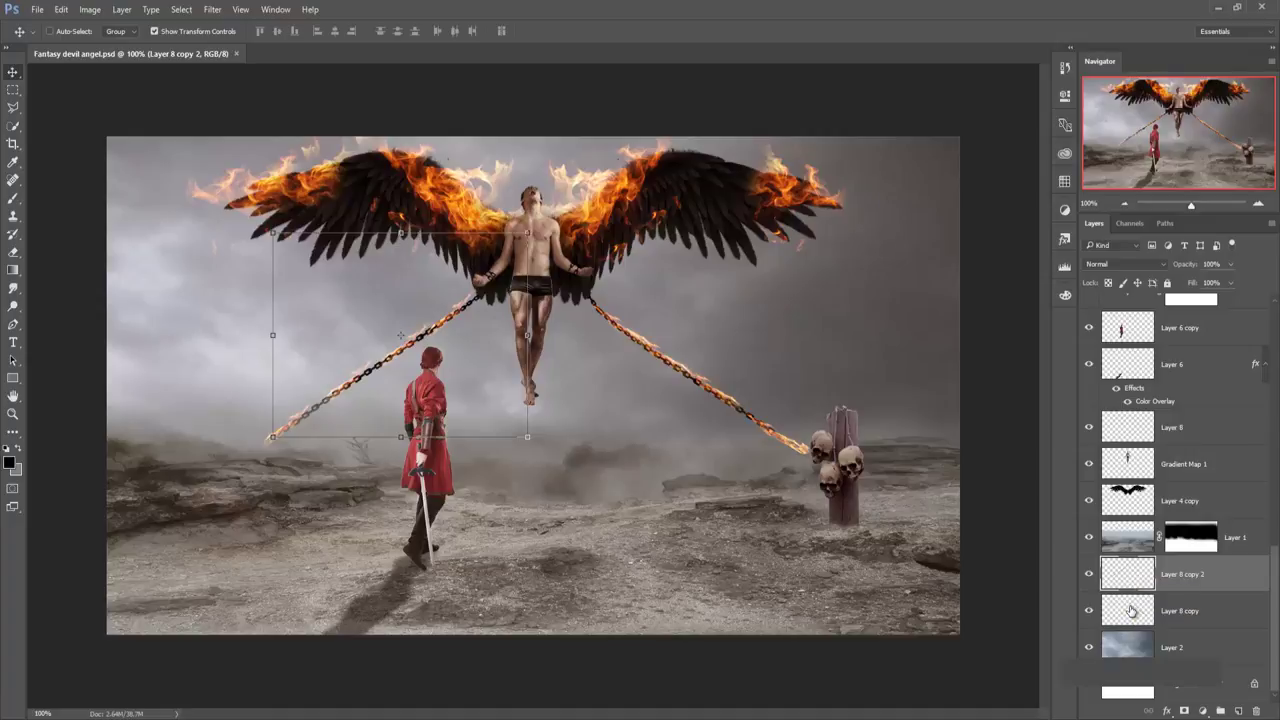
# Warp Layer 8 copy 2 so the left chain's lower end bends downward, and commit it.
pyautogui.click(1131, 609)
pyautogui.click(1132, 578)
pyautogui.click(61, 9)
pyautogui.moveTo(82, 292)
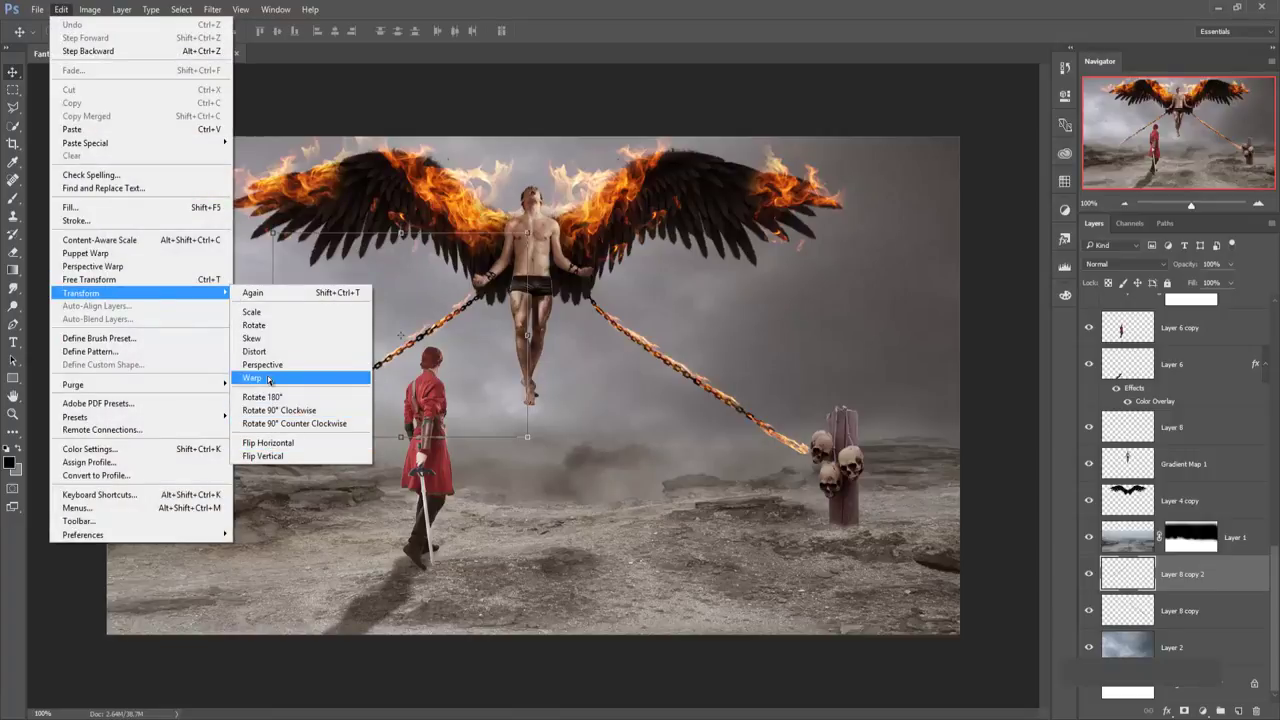
pyautogui.click(268, 379)
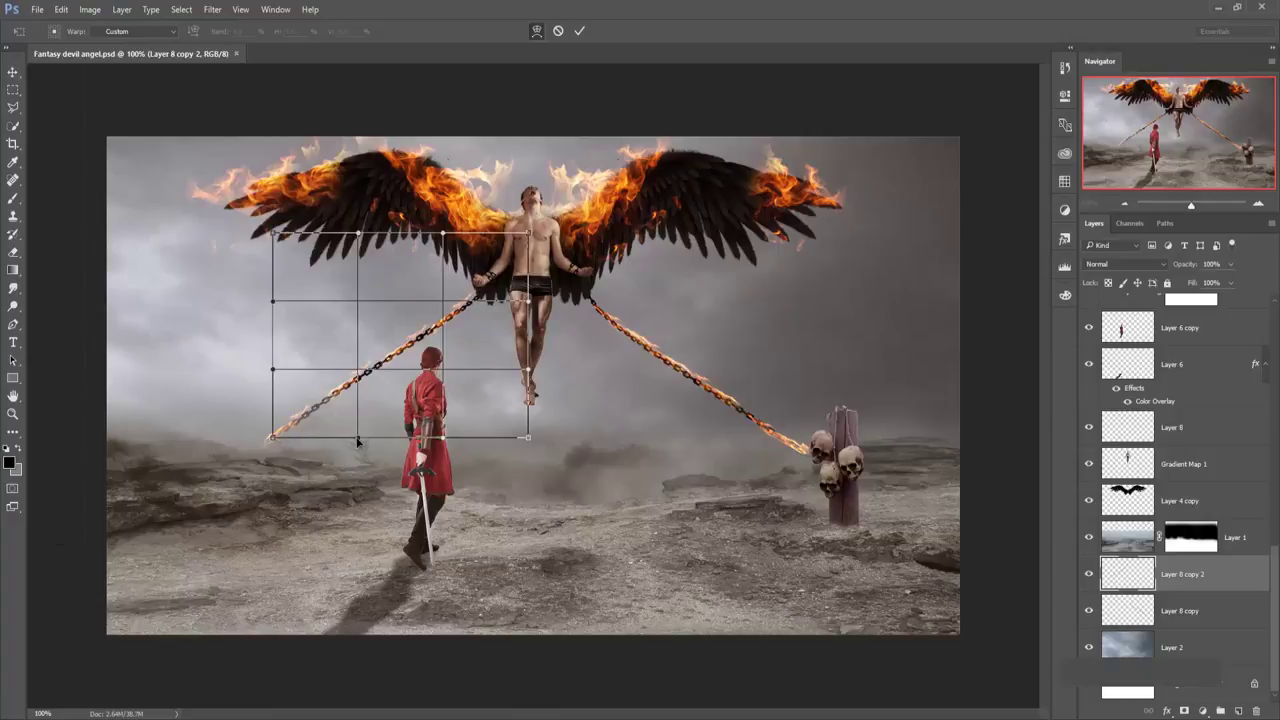
pyautogui.moveTo(360, 440); pyautogui.dragTo(369, 453)
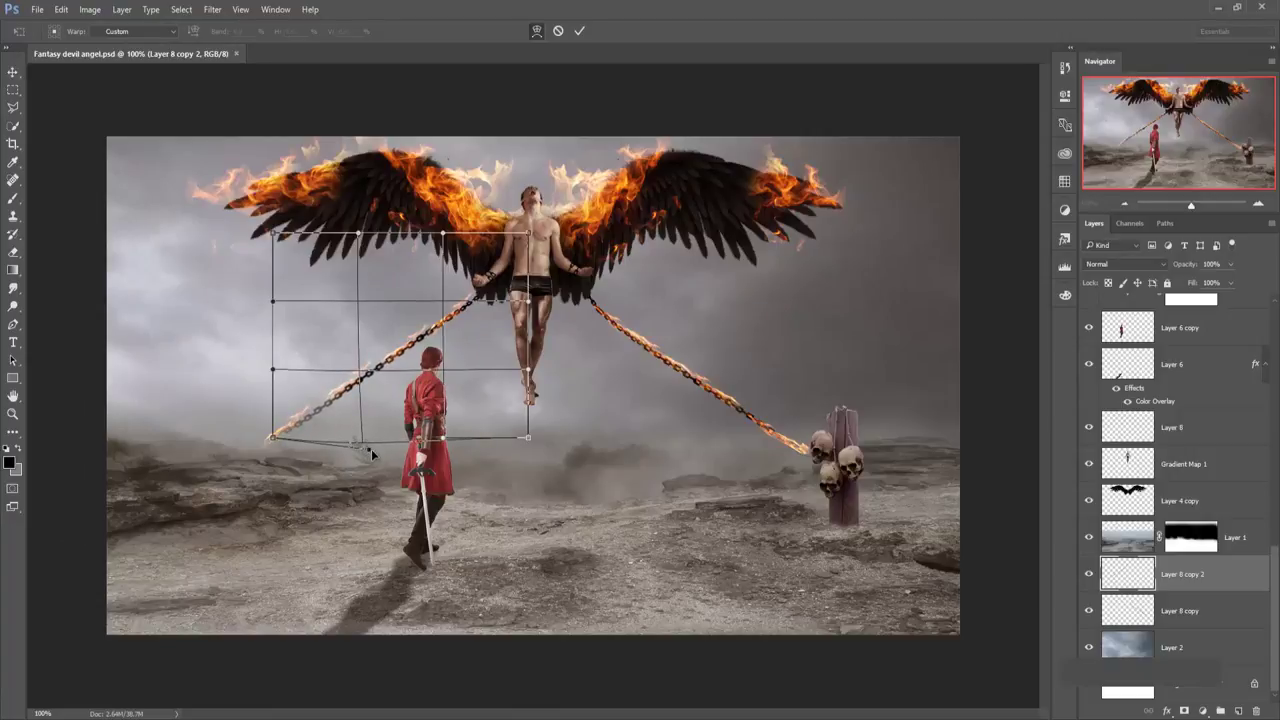
pyautogui.moveTo(368, 449); pyautogui.dragTo(385, 461)
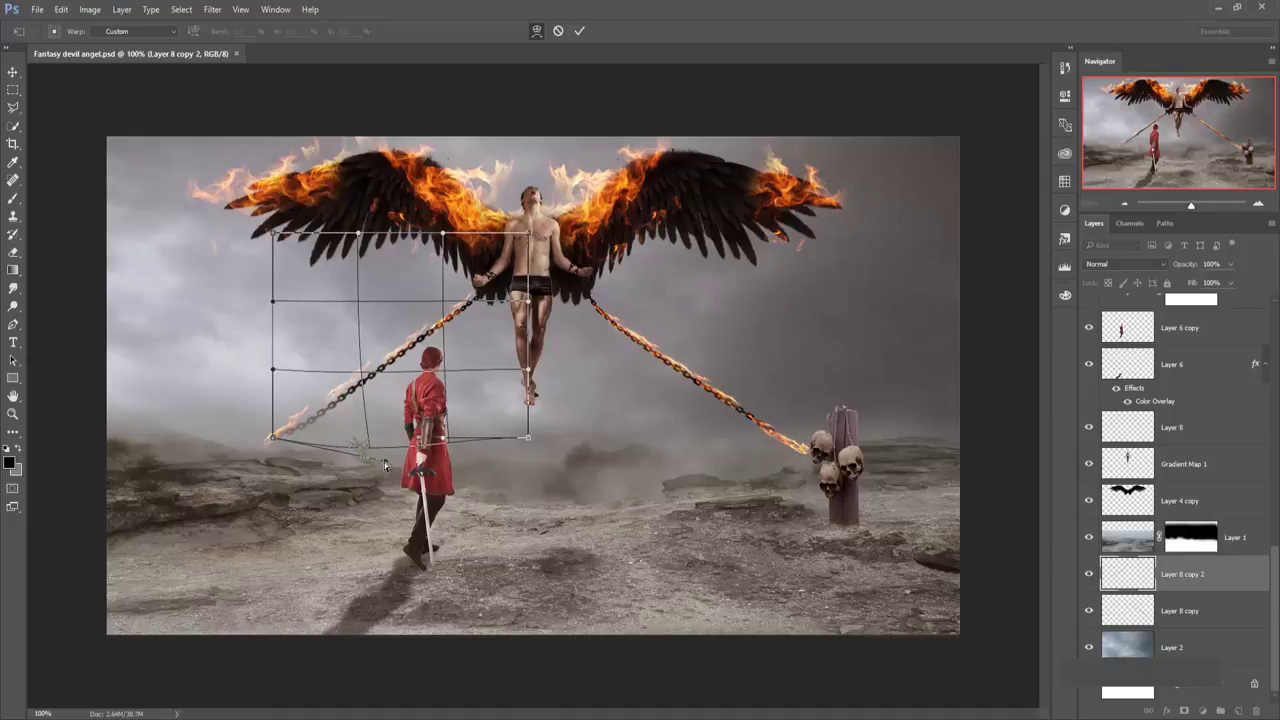
pyautogui.click(579, 32)
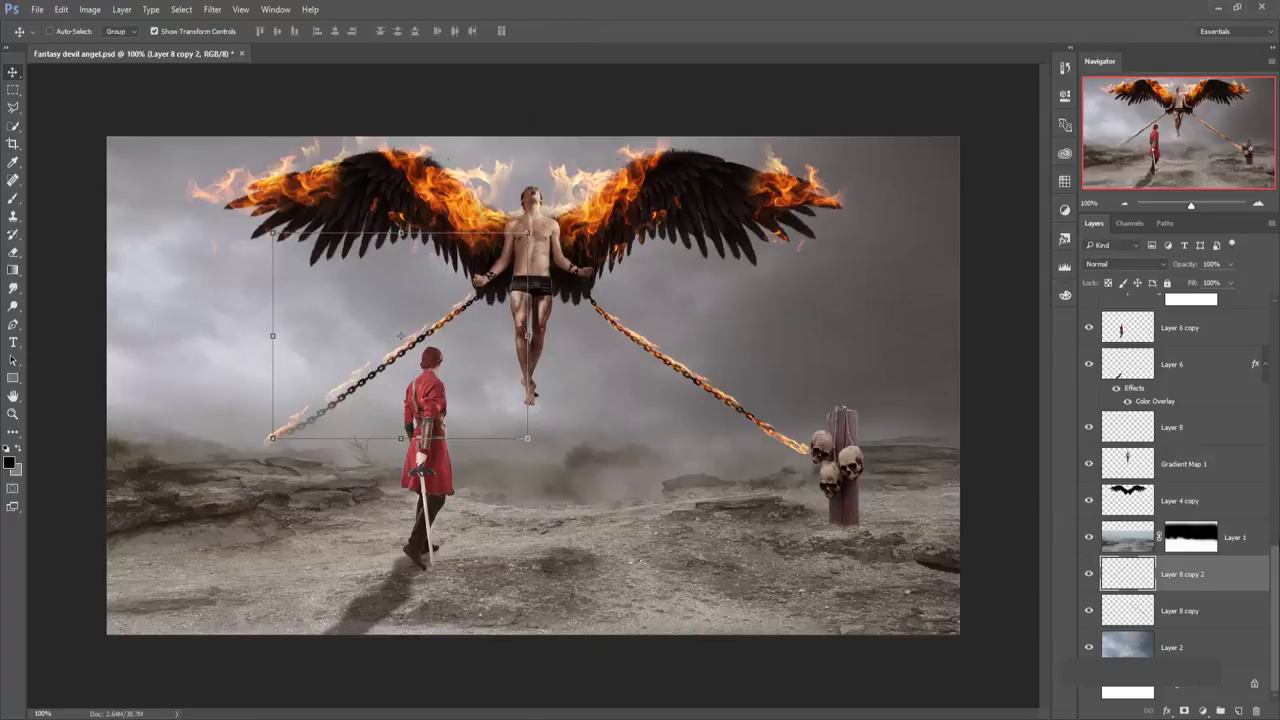
# Rotate the flame piece Layer 10 copy 7 about 10° clockwise and commit.
pyautogui.scroll(3, 1277, 565)
pyautogui.scroll(3, 1277, 565)
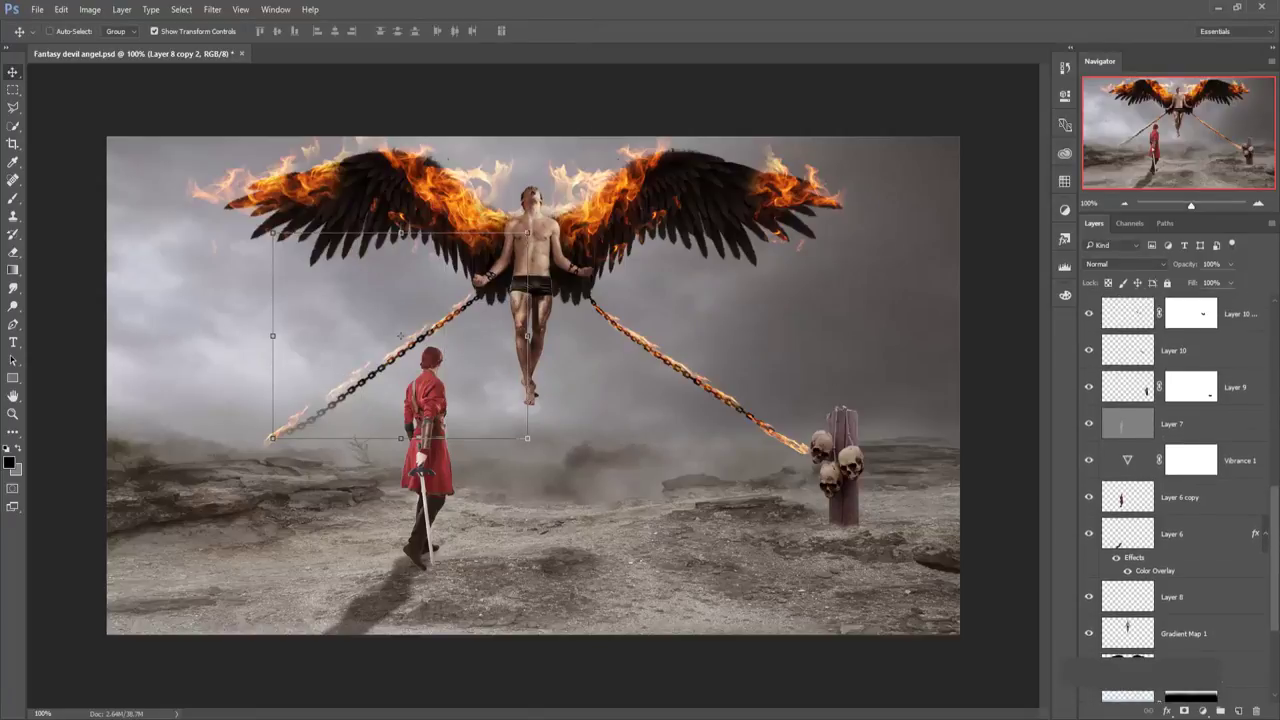
pyautogui.scroll(3, 1248, 410)
pyautogui.scroll(3, 1248, 410)
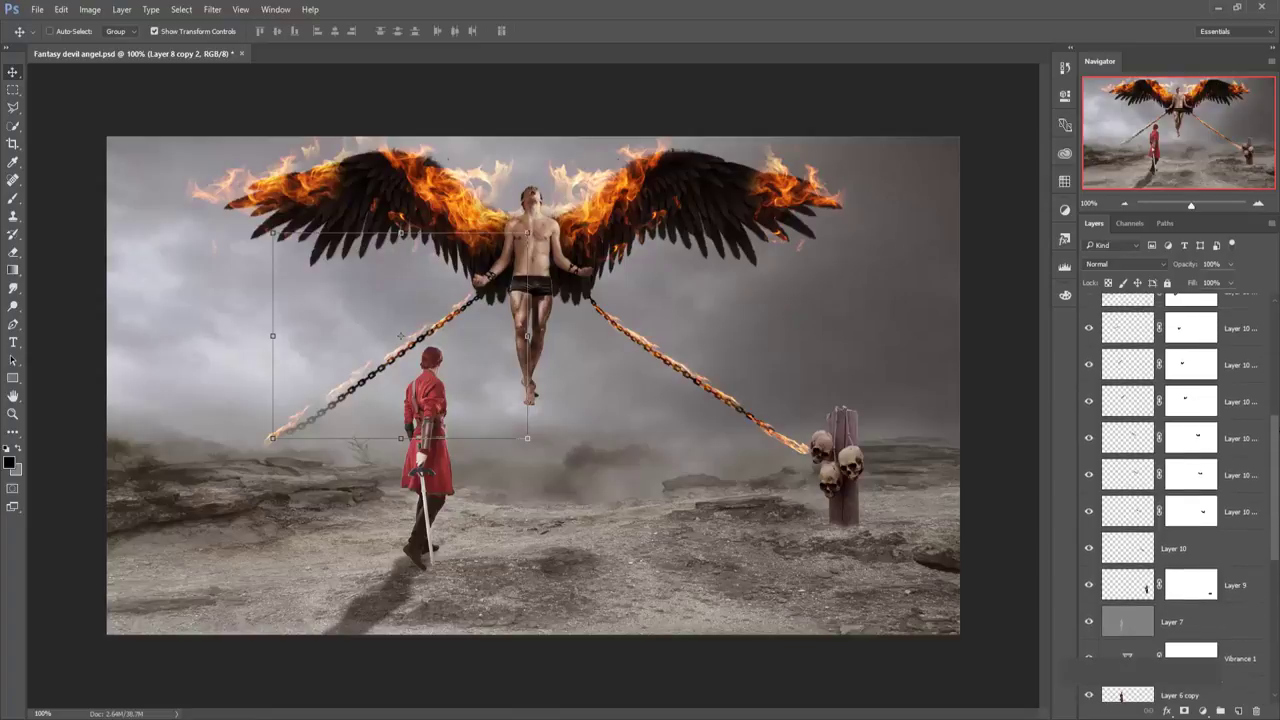
pyautogui.scroll(3, 1248, 410)
pyautogui.scroll(3, 1248, 410)
pyautogui.click(1195, 438)
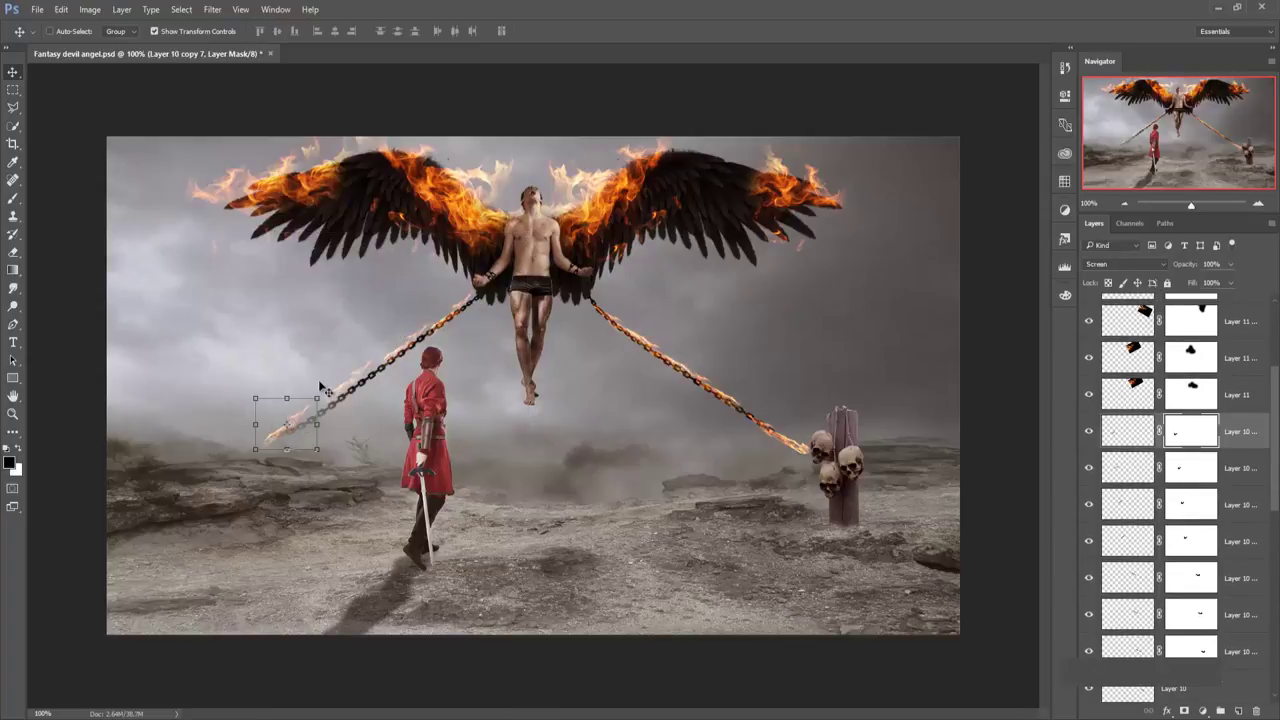
pyautogui.moveTo(320, 386); pyautogui.dragTo(311, 423)
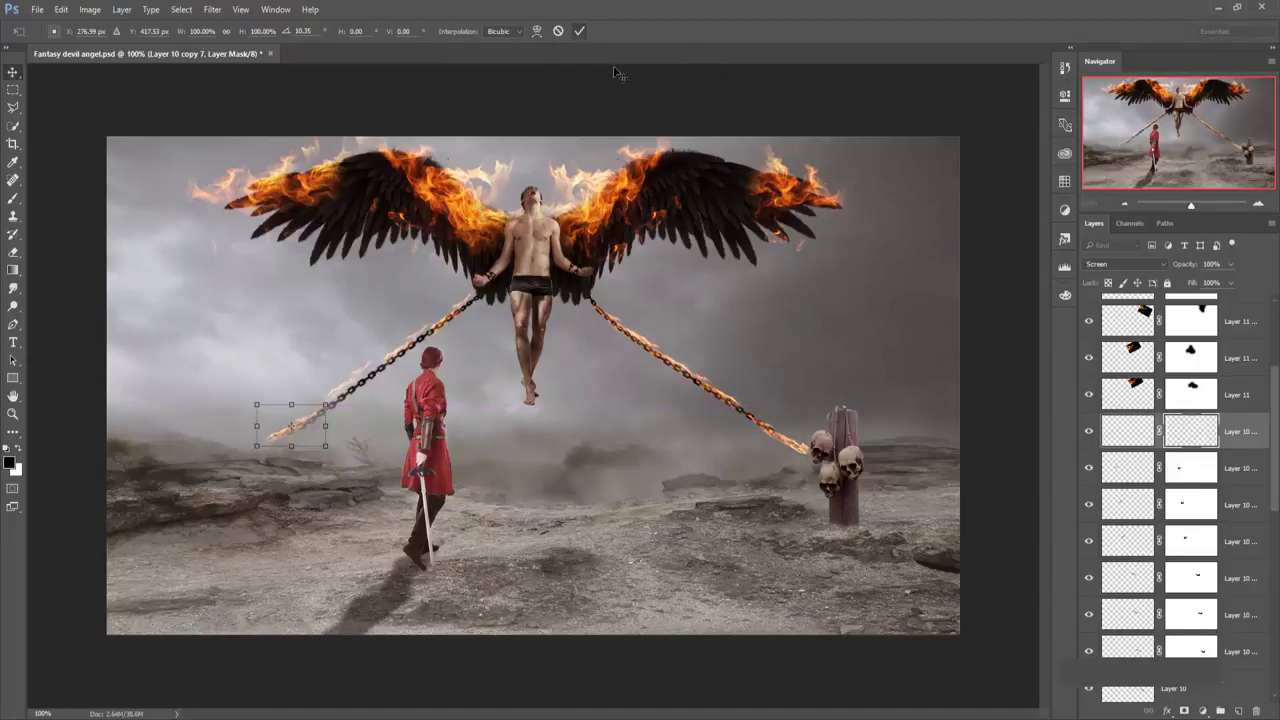
pyautogui.click(579, 31)
# Move flame piece Layer 10 copy 6 onto the left chain, nudging it slightly up.
pyautogui.click(1192, 480)
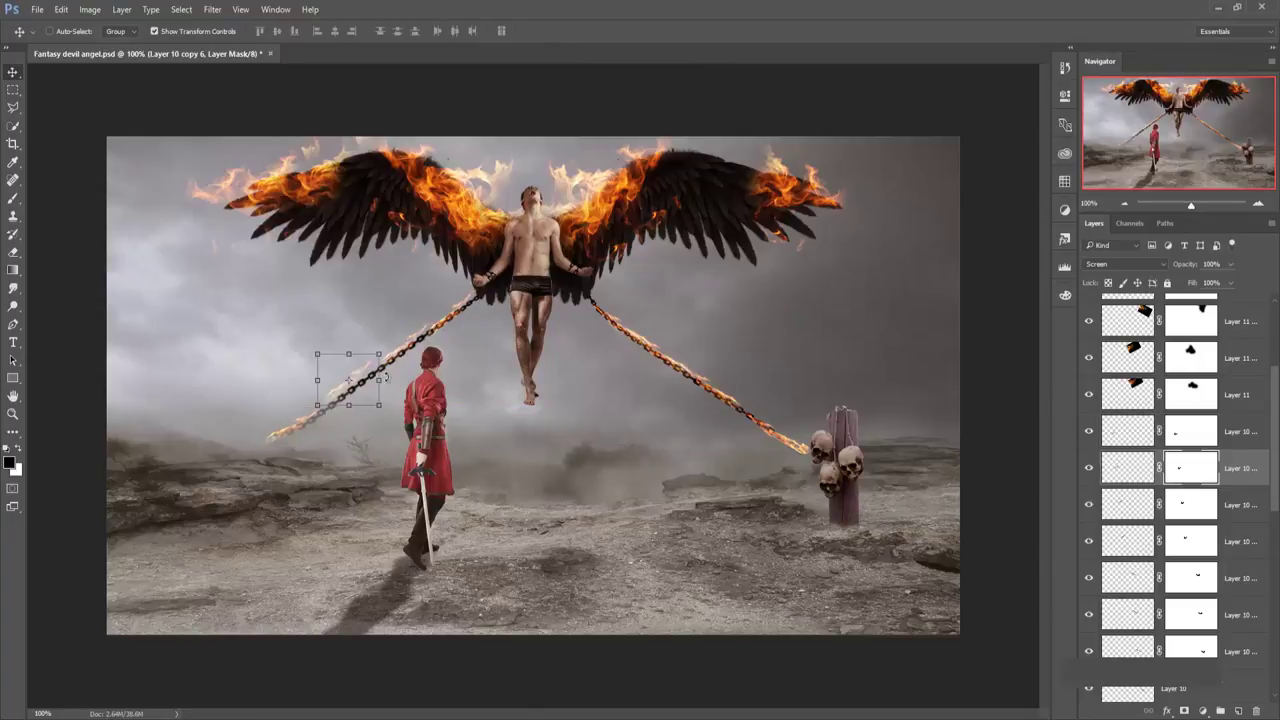
pyautogui.moveTo(364, 383); pyautogui.dragTo(358, 393)
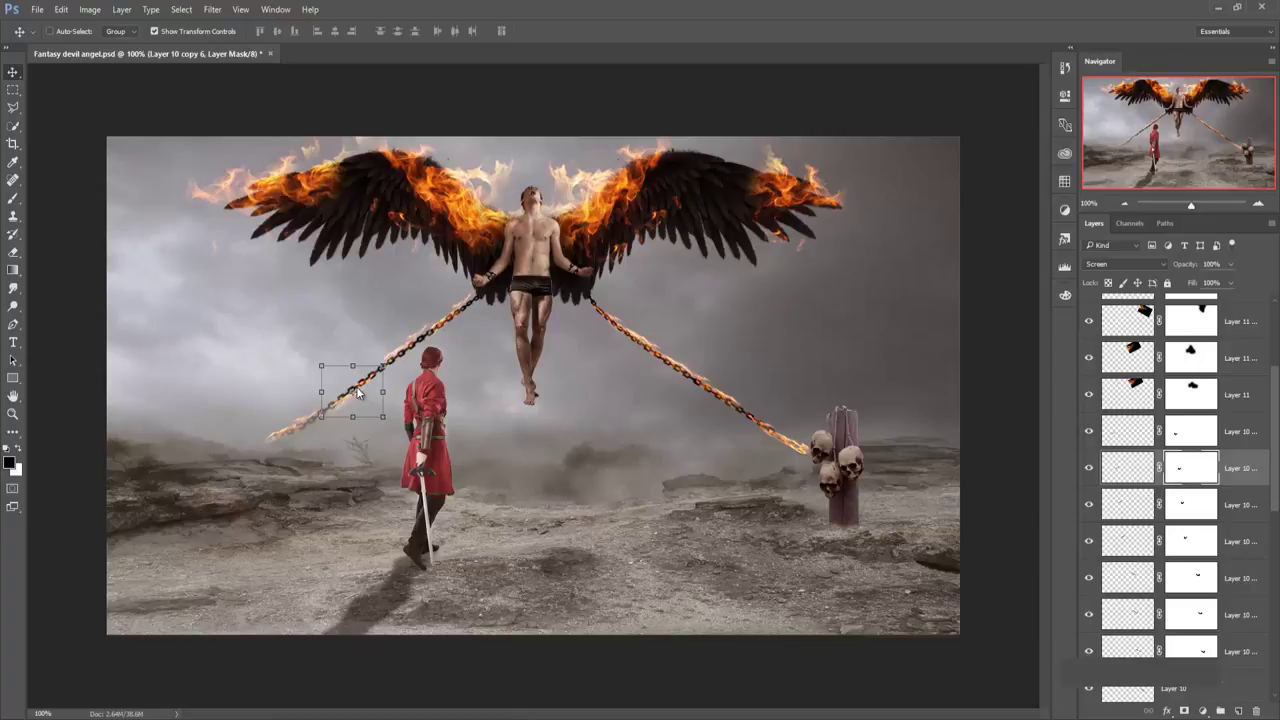
pyautogui.press('Up')
pyautogui.press('Up')
pyautogui.press('Up')
pyautogui.press('Up')
pyautogui.press('Up')
# Stamp all visible layers above Color Balance 1 into Layer 12 and open it in Camera Raw.
pyautogui.moveTo(1276, 440); pyautogui.dragTo(1277, 375)
pyautogui.click(1240, 314)
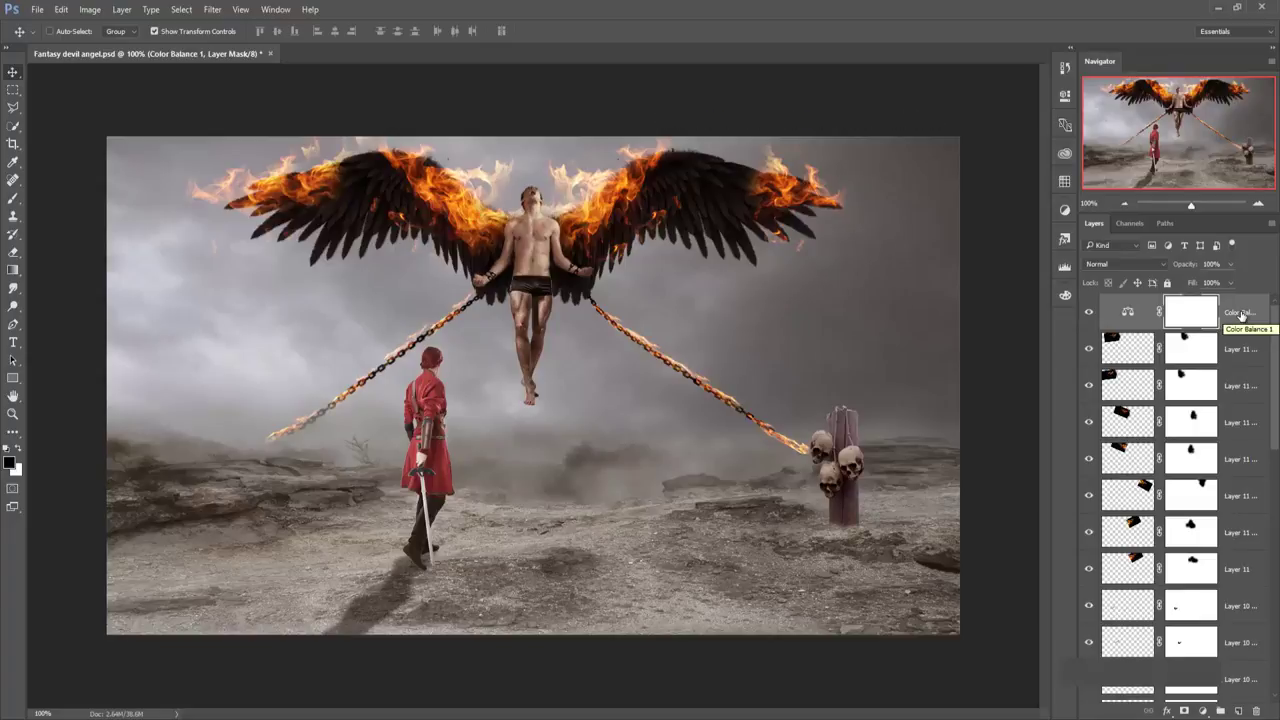
pyautogui.press('ctrl')
pyautogui.hotkey('ctrl', 'shift', 'alt', 'e')
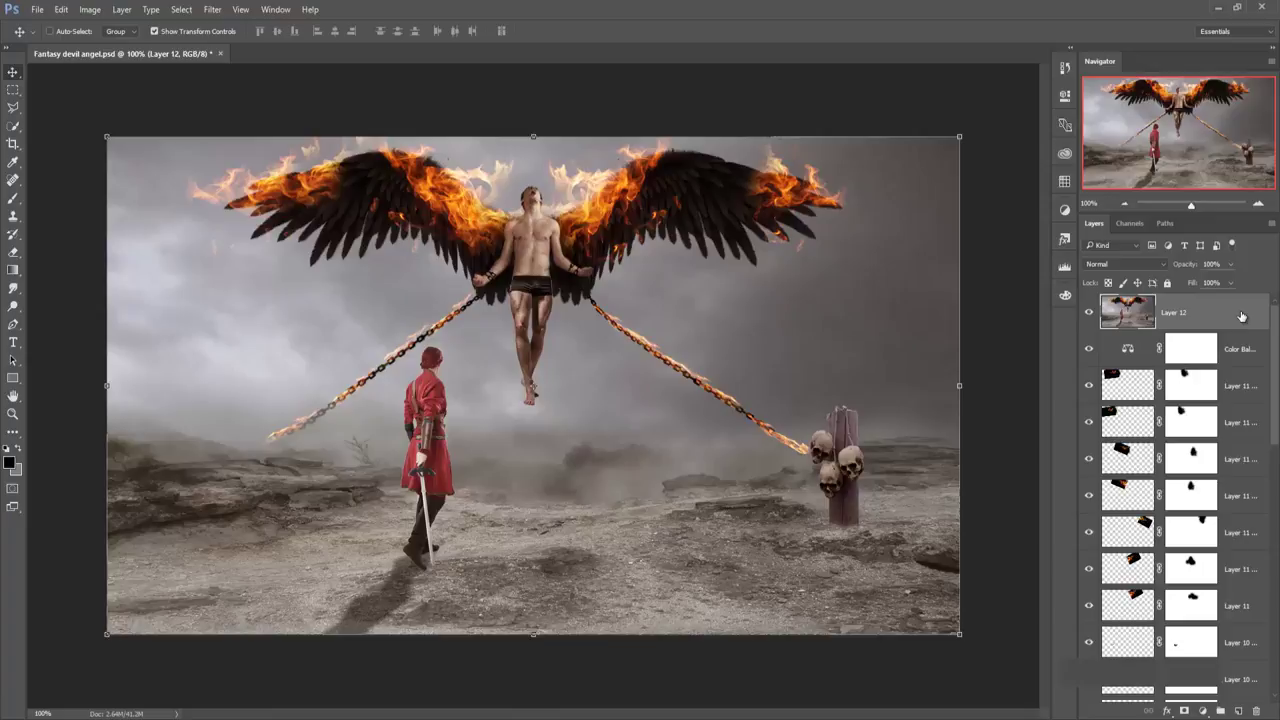
pyautogui.hotkey('ctrl', 'shift', 'a')
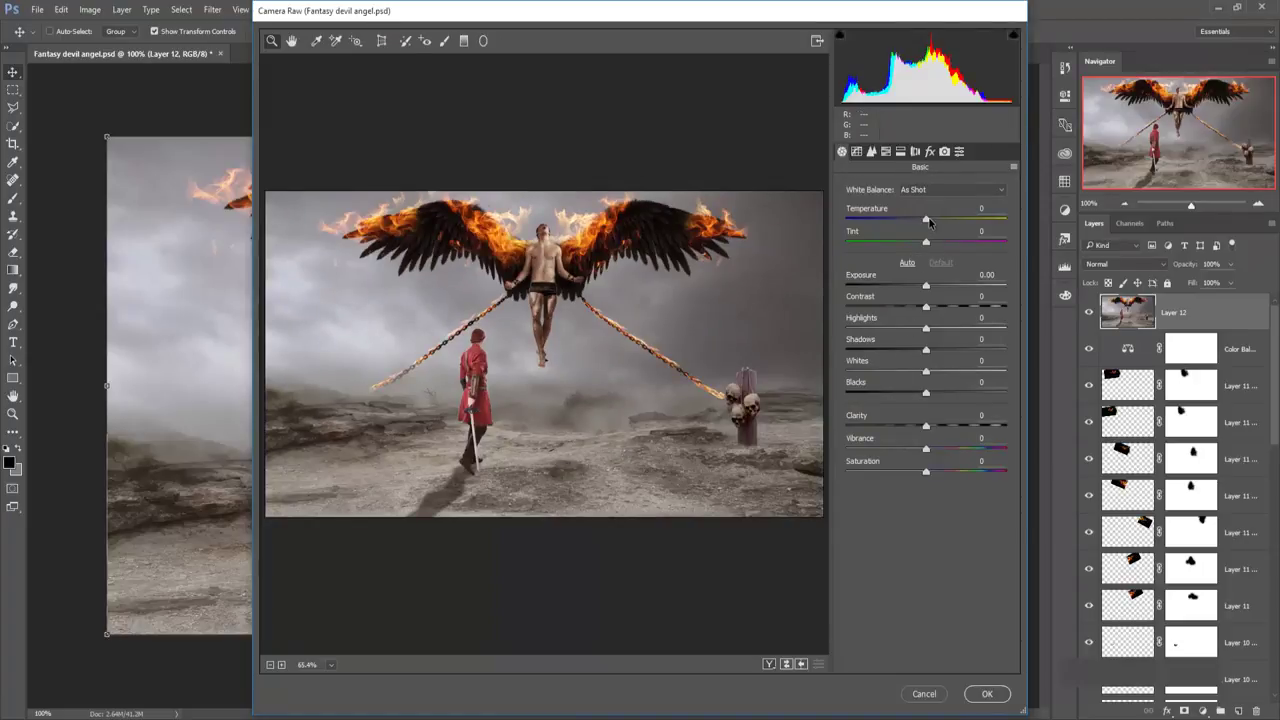
# Cool the white balance temperature toward blue and lower the tint by one step.
pyautogui.moveTo(926, 219); pyautogui.dragTo(912, 219)
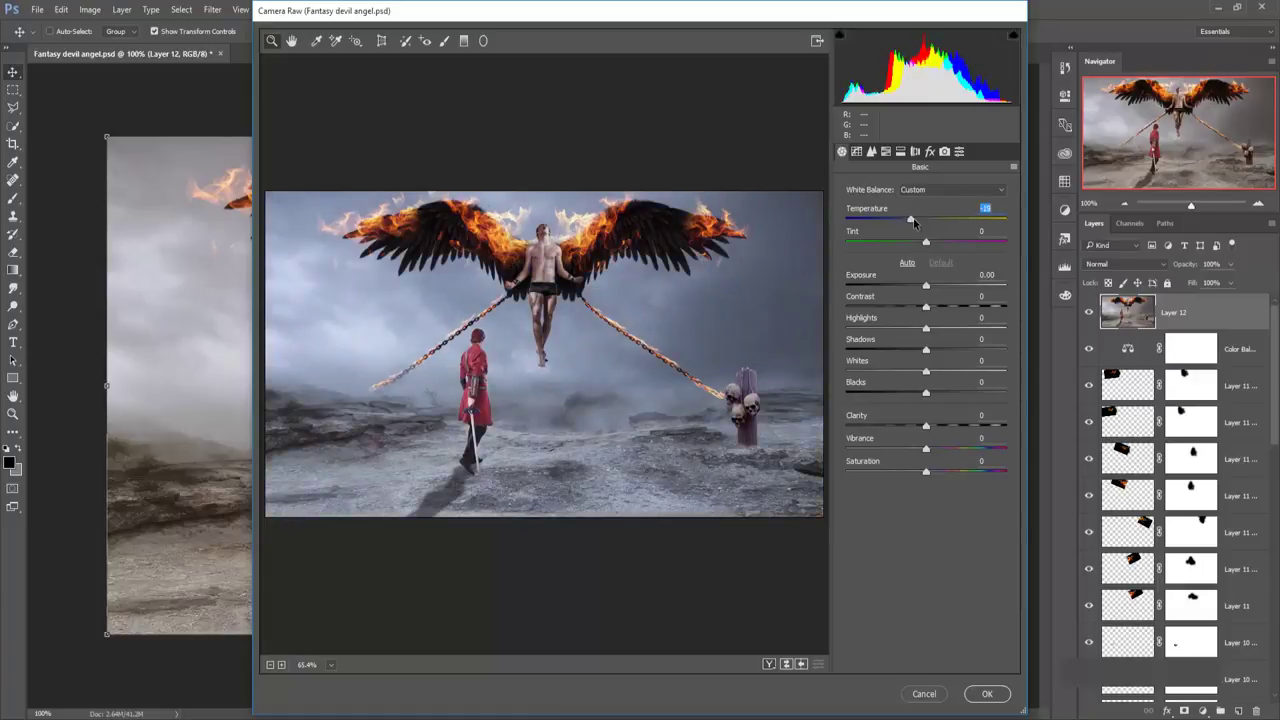
pyautogui.moveTo(912, 219)
pyautogui.mouseDown()
pyautogui.moveTo(936, 220)
pyautogui.moveTo(913, 220)
pyautogui.moveTo(910, 244)
pyautogui.mouseUp()
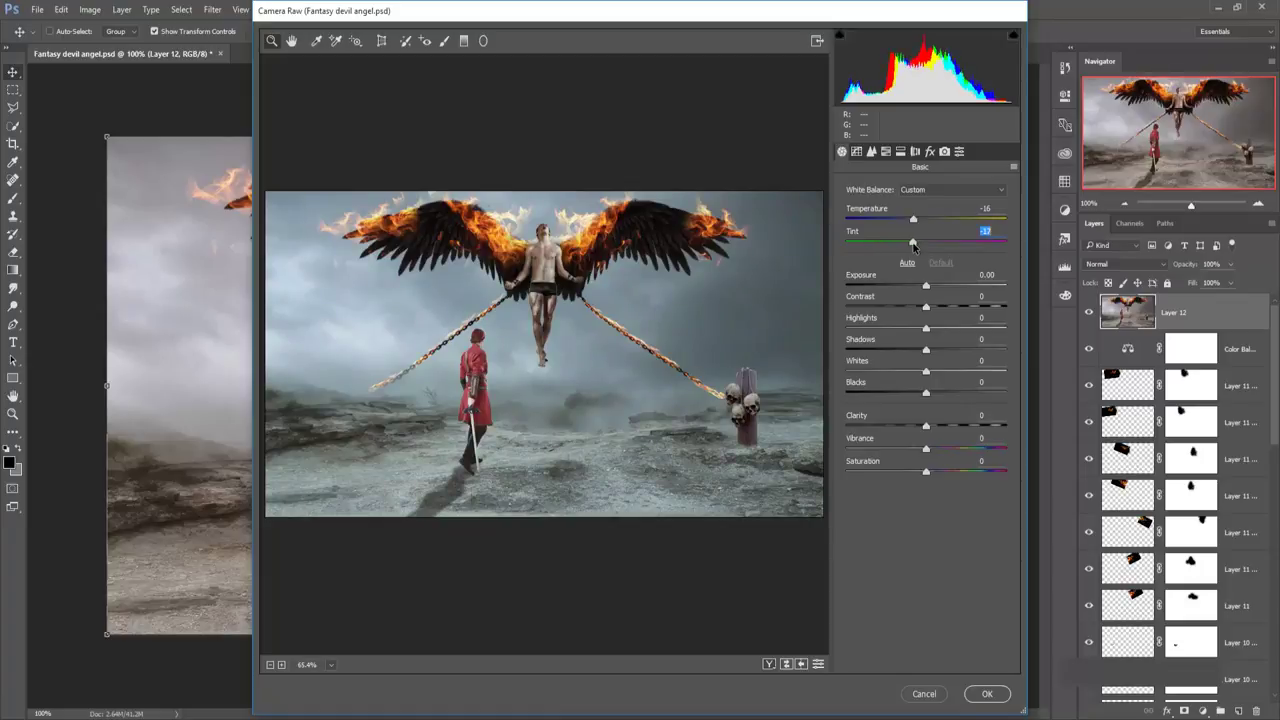
pyautogui.press('Down')
# Set Split Toning highlights to hue 33, saturation 9 and shadows to hue 204, saturation 6.
pyautogui.click(901, 151)
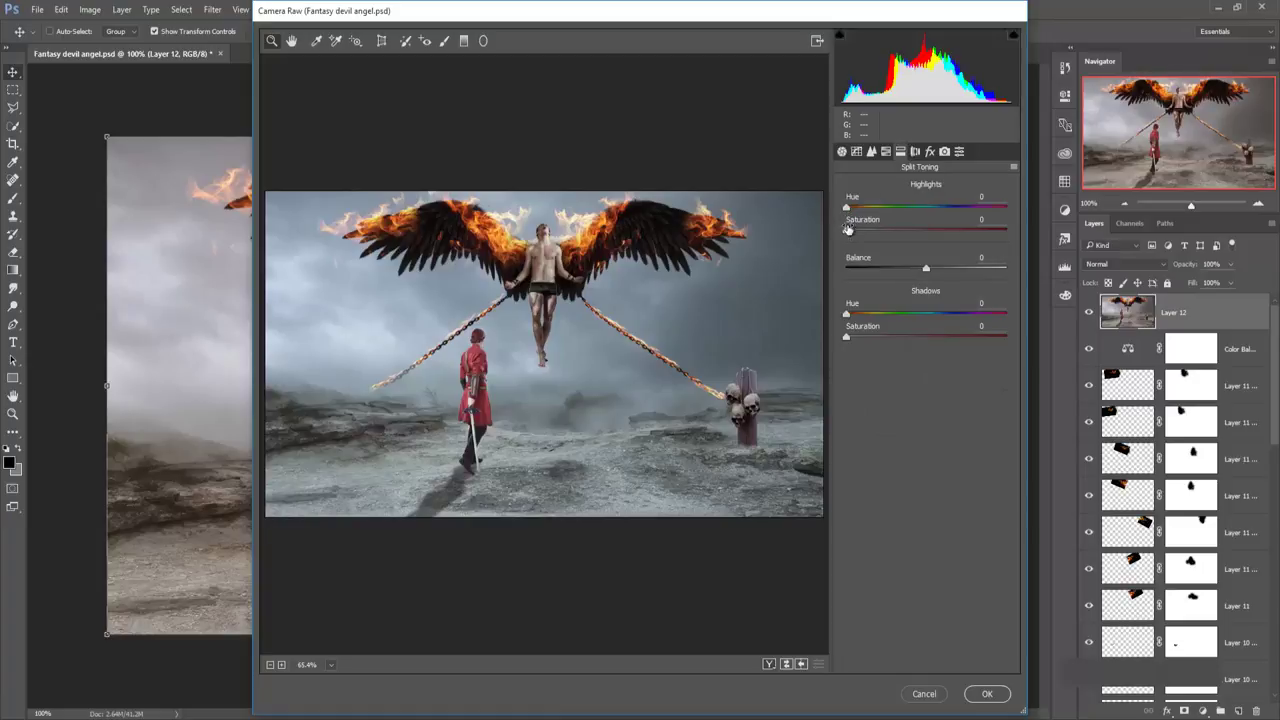
pyautogui.moveTo(847, 230); pyautogui.dragTo(860, 231)
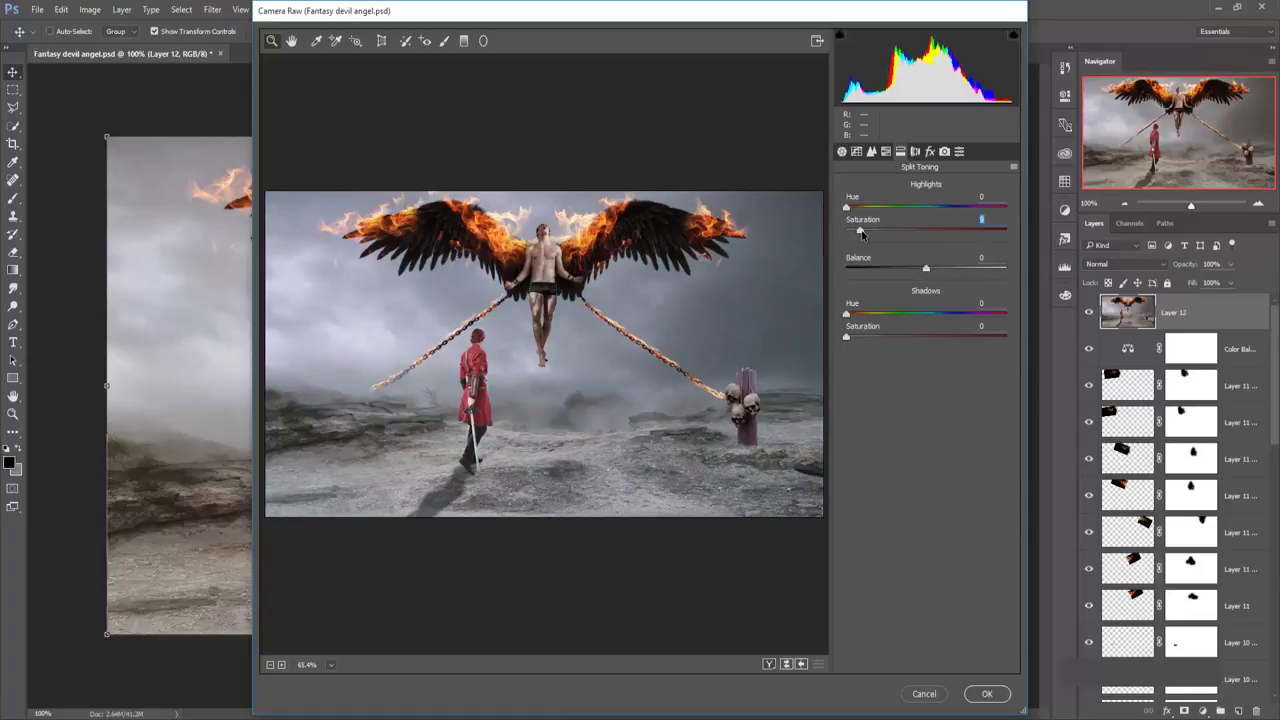
pyautogui.press('Up')
pyautogui.press('Up')
pyautogui.press('Down')
pyautogui.moveTo(846, 314); pyautogui.dragTo(936, 318)
pyautogui.moveTo(848, 338)
pyautogui.mouseDown()
pyautogui.moveTo(874, 338)
pyautogui.moveTo(863, 338)
pyautogui.mouseUp()
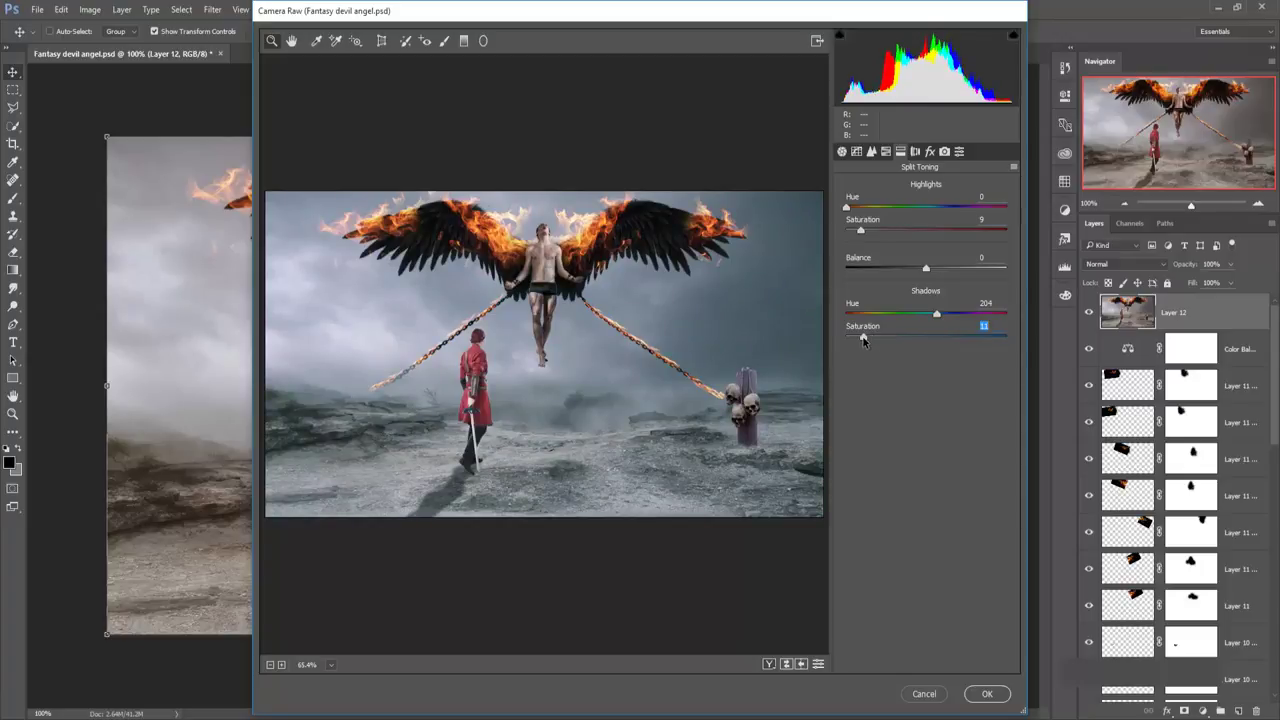
pyautogui.moveTo(863, 338); pyautogui.dragTo(855, 338)
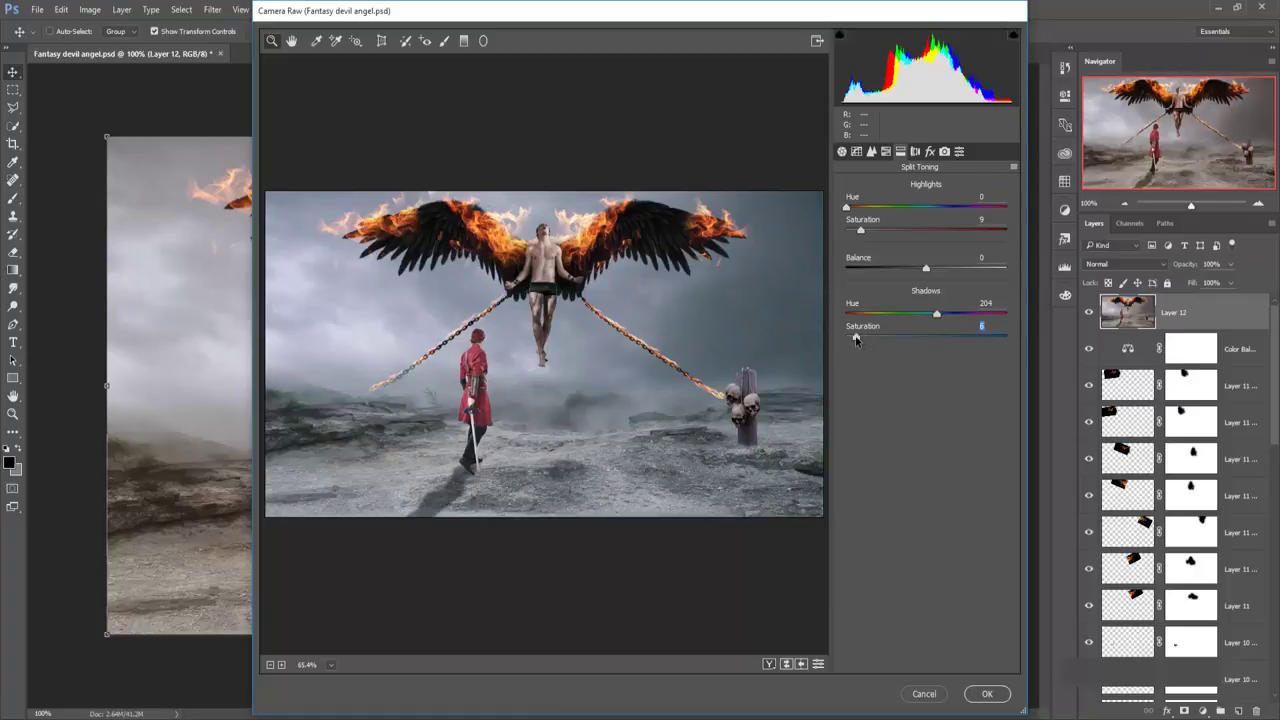
pyautogui.moveTo(847, 208); pyautogui.dragTo(860, 208)
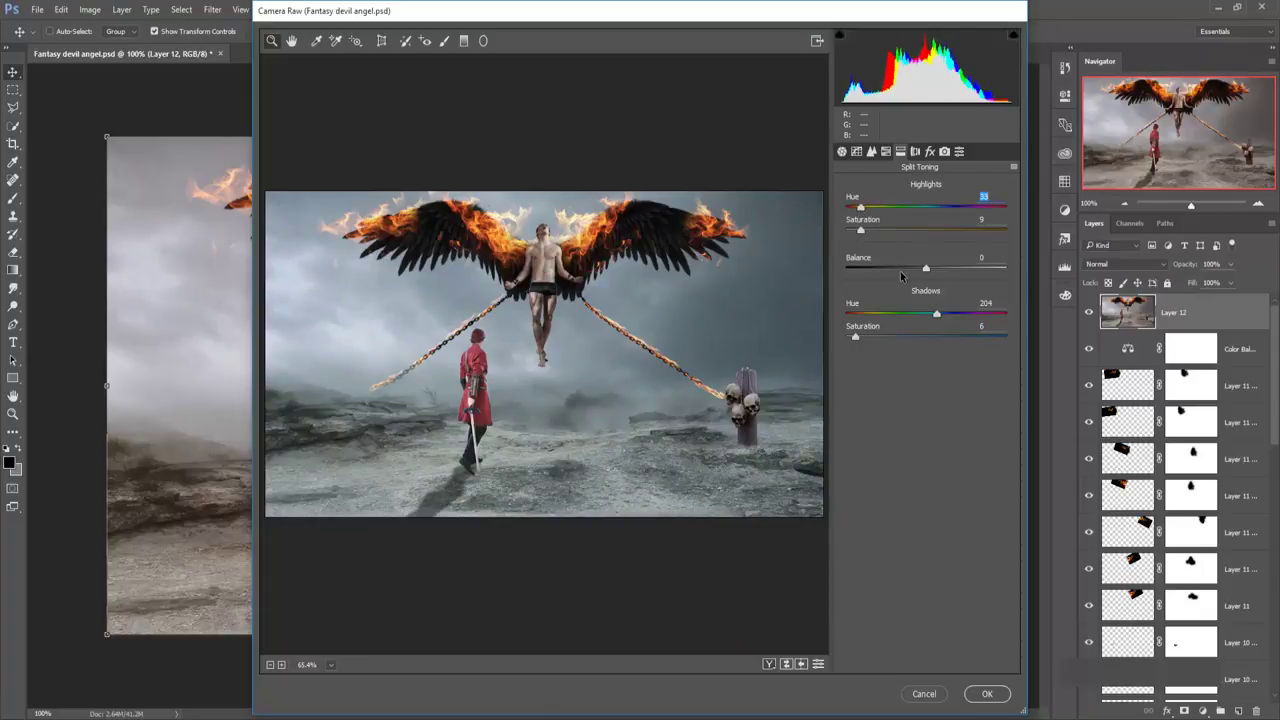
# Adjust the HSL Luminance sliders for reds, oranges, yellows and greens, with oranges at -55.
pyautogui.click(887, 152)
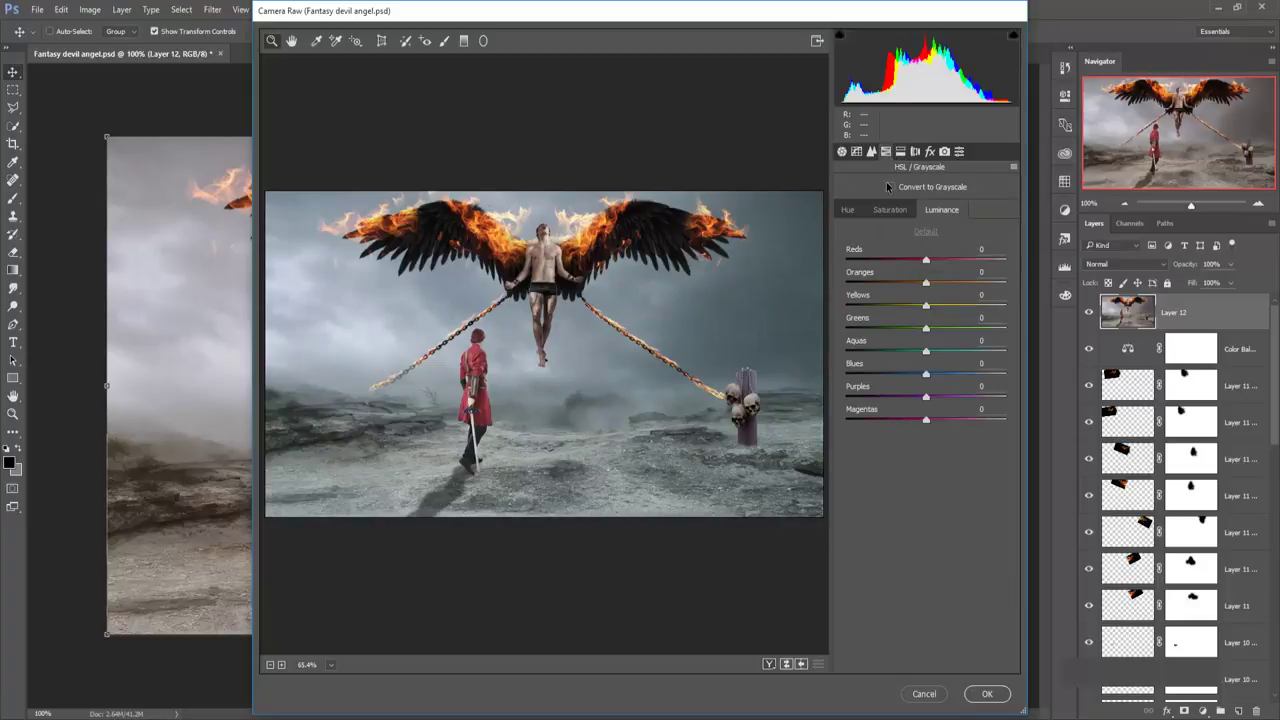
pyautogui.moveTo(925, 261)
pyautogui.mouseDown()
pyautogui.moveTo(895, 261)
pyautogui.moveTo(977, 261)
pyautogui.mouseUp()
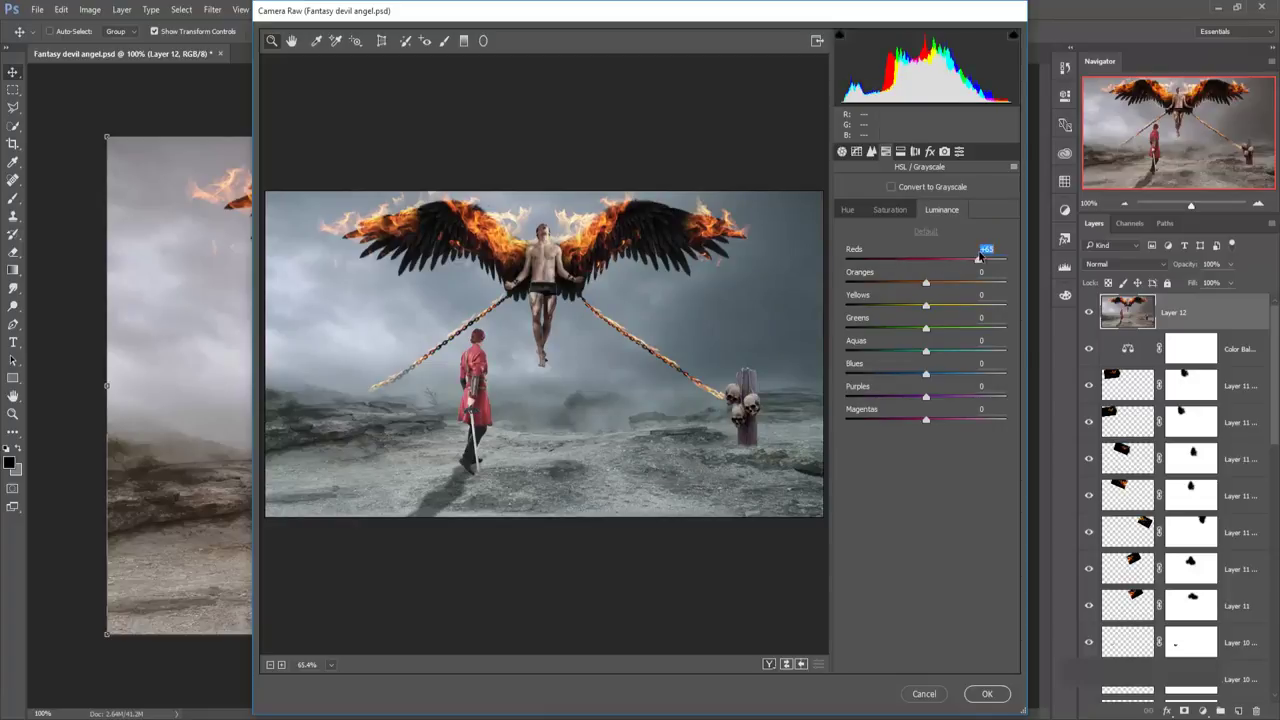
pyautogui.moveTo(872, 261)
pyautogui.mouseDown()
pyautogui.moveTo(857, 261)
pyautogui.moveTo(874, 265)
pyautogui.mouseUp()
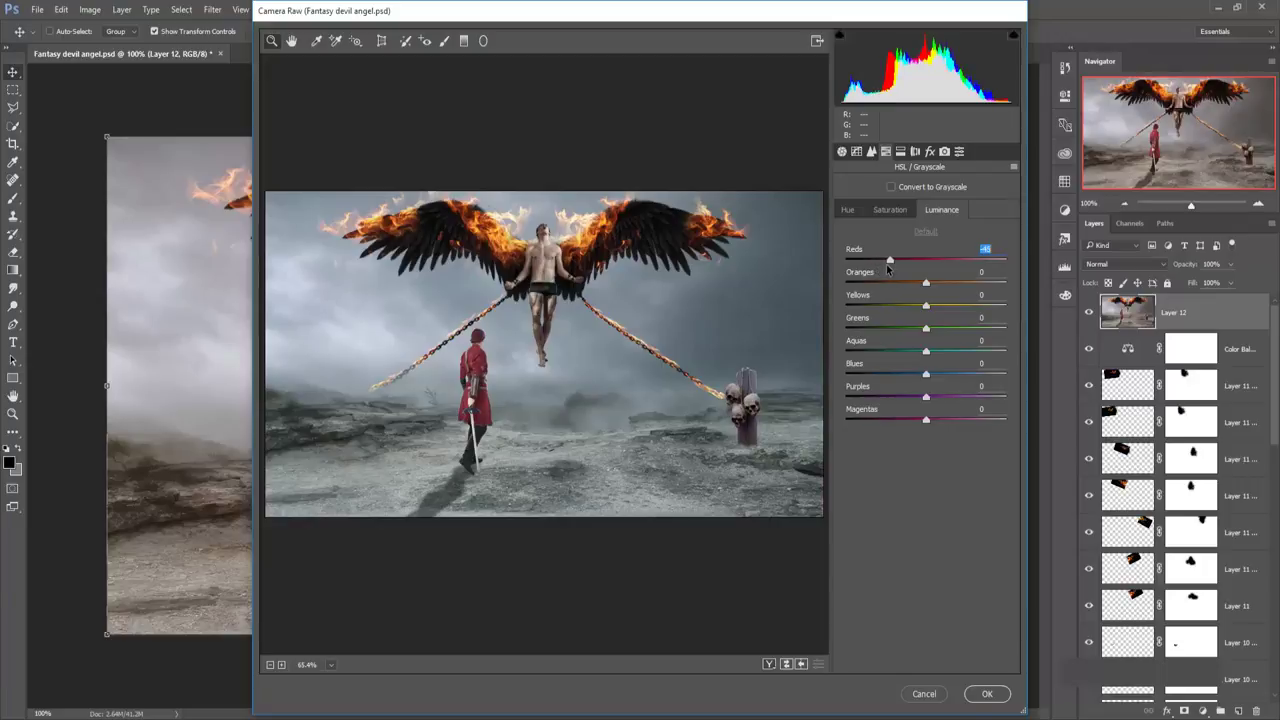
pyautogui.moveTo(886, 262); pyautogui.dragTo(896, 286)
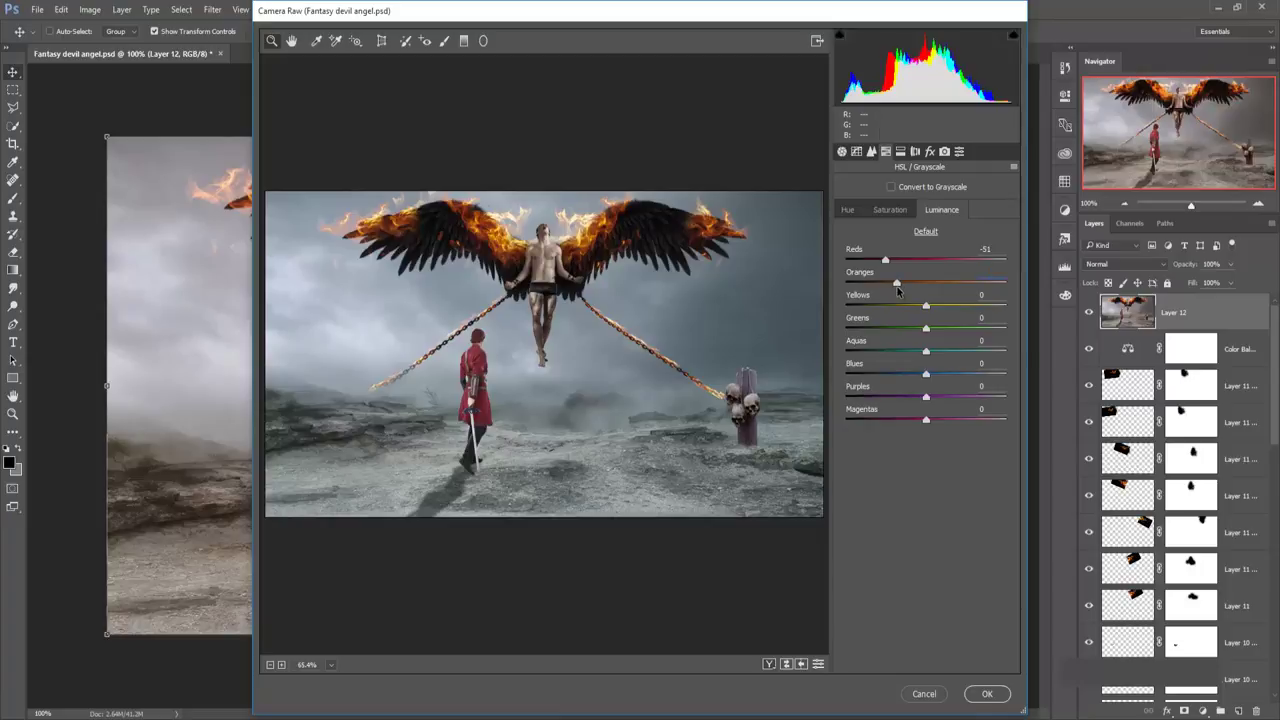
pyautogui.moveTo(897, 288)
pyautogui.mouseDown()
pyautogui.moveTo(922, 288)
pyautogui.moveTo(911, 290)
pyautogui.mouseUp()
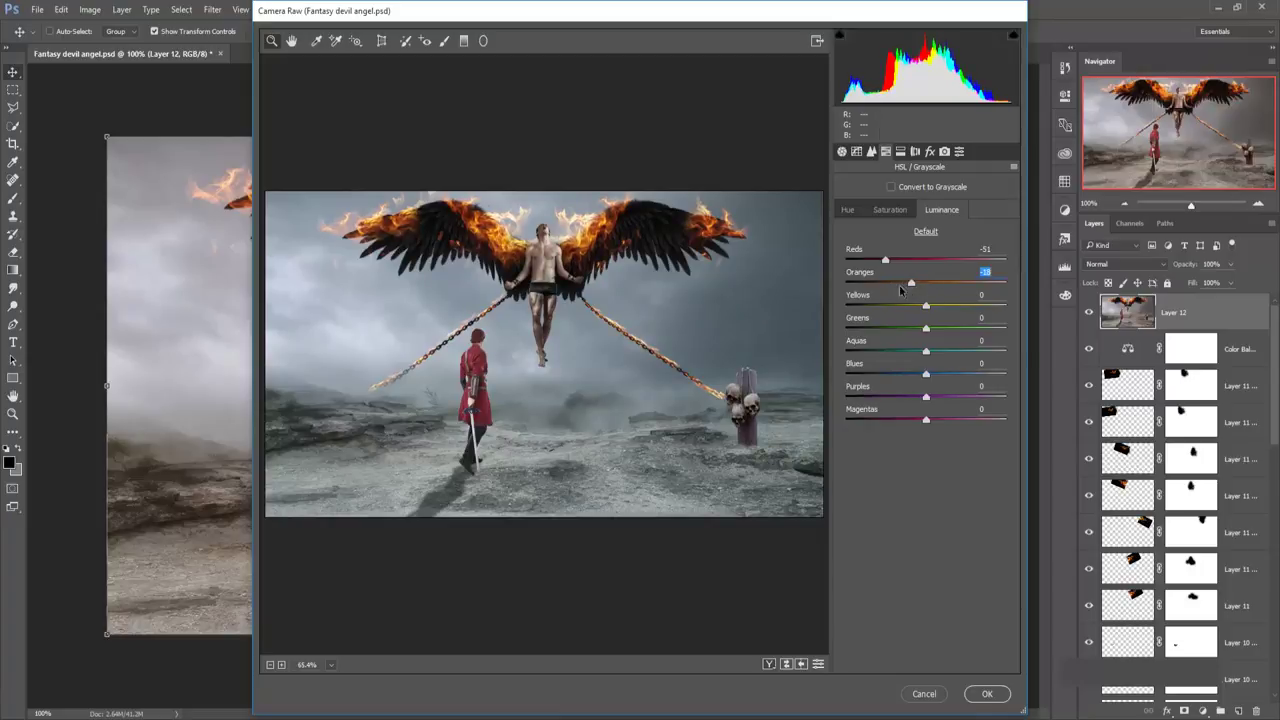
pyautogui.click(889, 260)
pyautogui.moveTo(927, 306)
pyautogui.mouseDown()
pyautogui.moveTo(912, 312)
pyautogui.moveTo(938, 310)
pyautogui.moveTo(948, 335)
pyautogui.moveTo(916, 336)
pyautogui.mouseUp()
# Add a -16 post-crop vignette, set reds luminance to +20, and apply the Camera Raw grade.
pyautogui.click(929, 151)
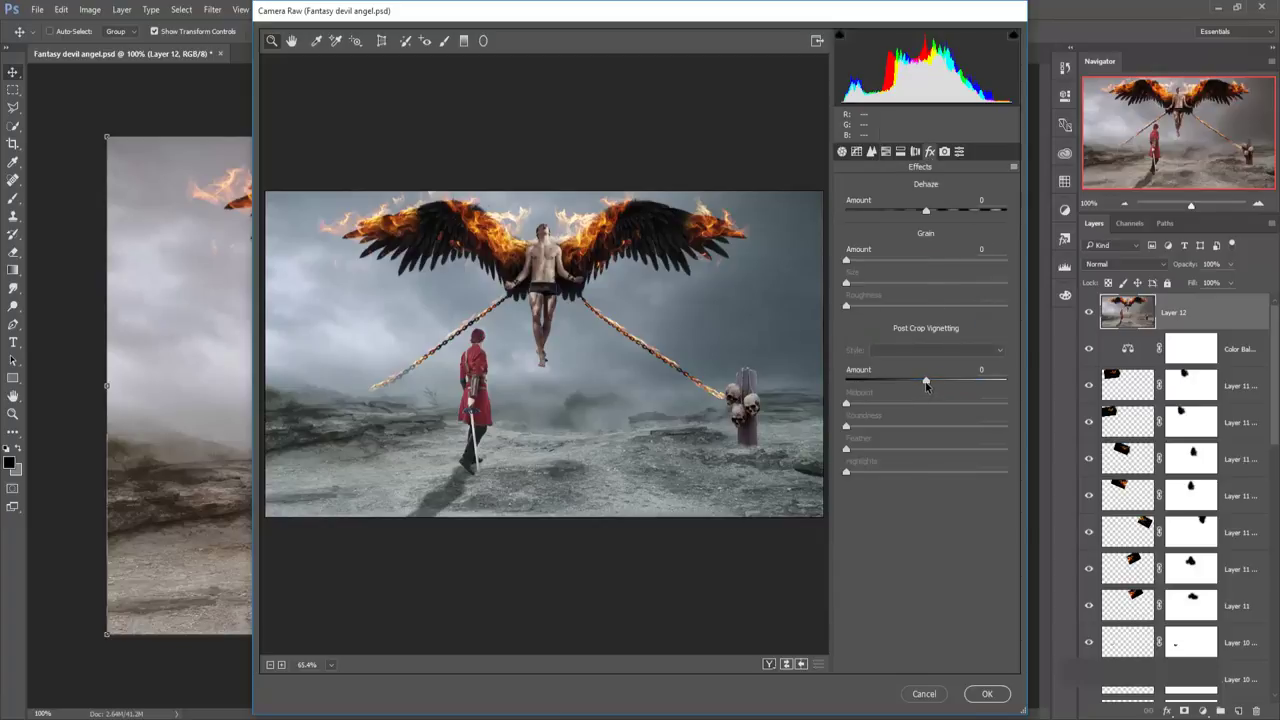
pyautogui.moveTo(926, 381); pyautogui.dragTo(913, 386)
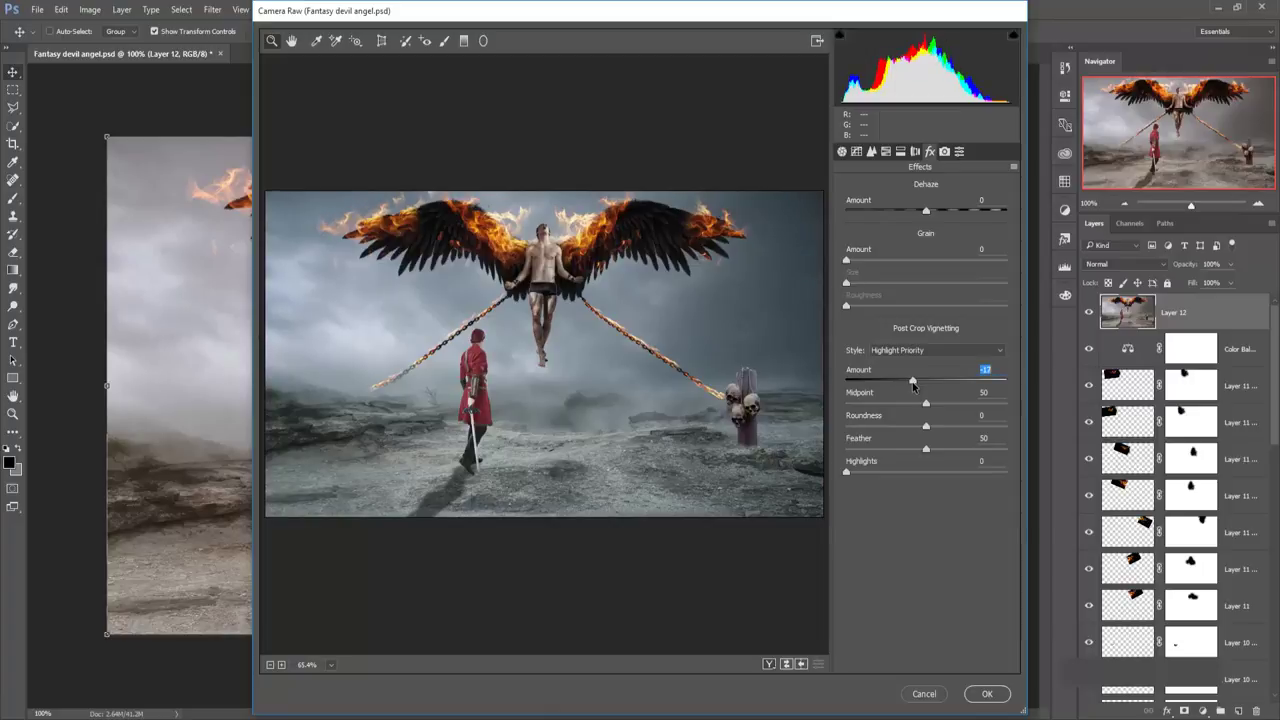
pyautogui.press('Up')
pyautogui.click(886, 151)
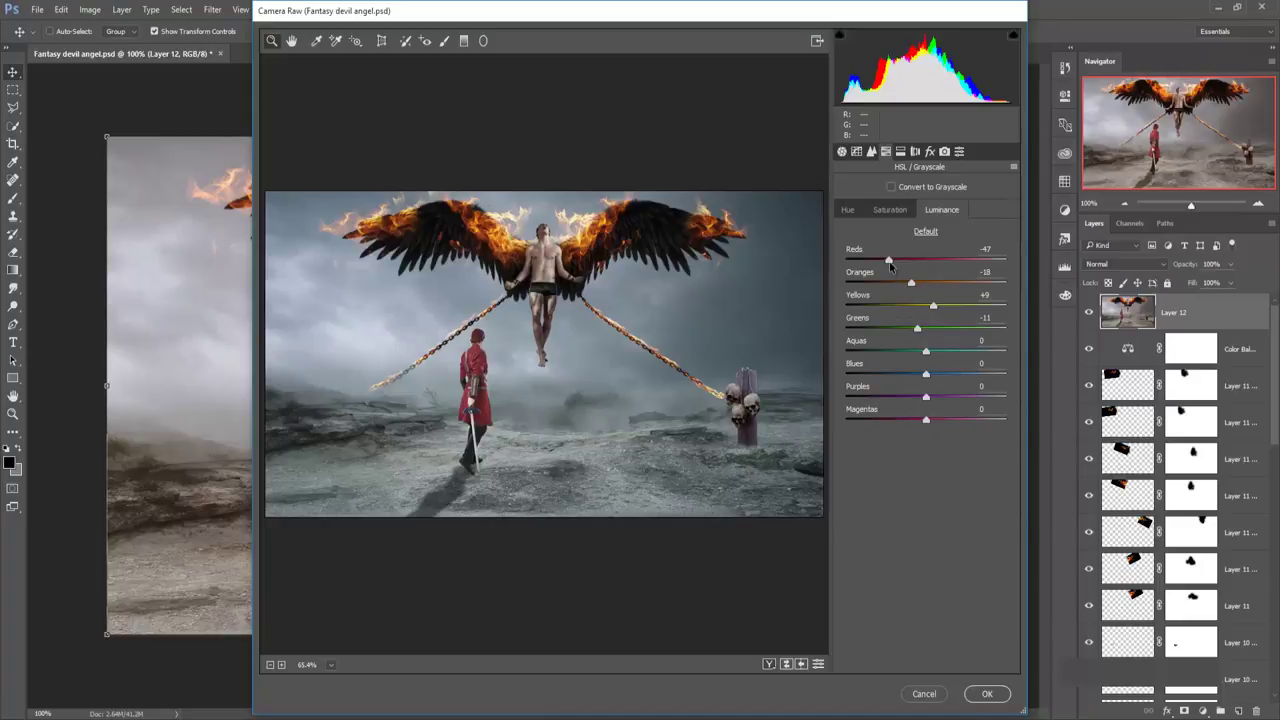
pyautogui.doubleClick(890, 261)
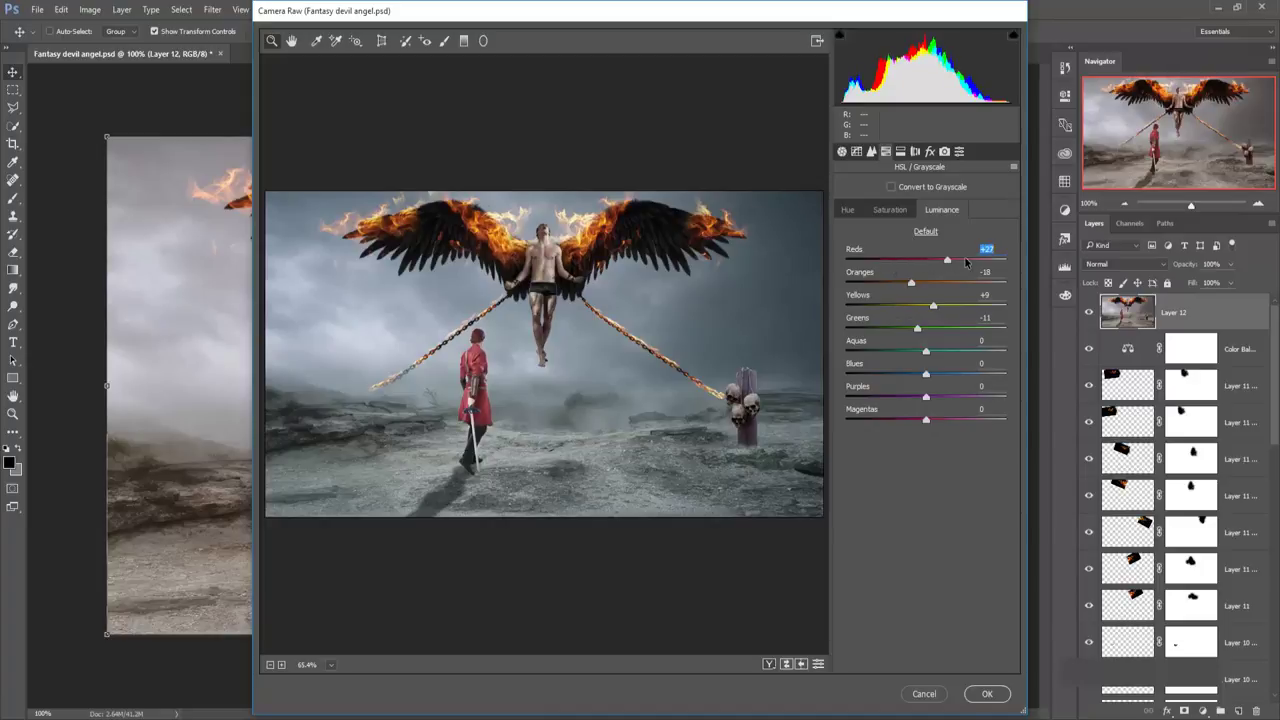
pyautogui.moveTo(966, 261)
pyautogui.mouseDown()
pyautogui.moveTo(941, 260)
pyautogui.moveTo(916, 293)
pyautogui.mouseUp()
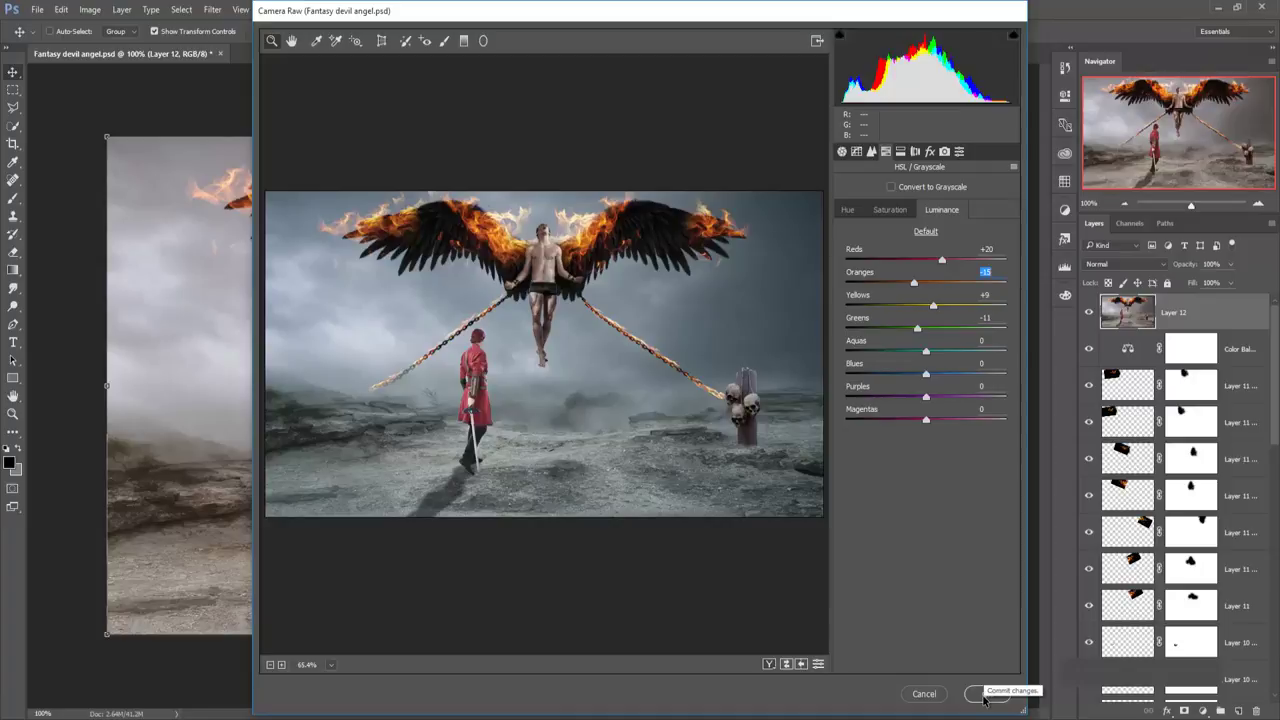
pyautogui.click(984, 694)
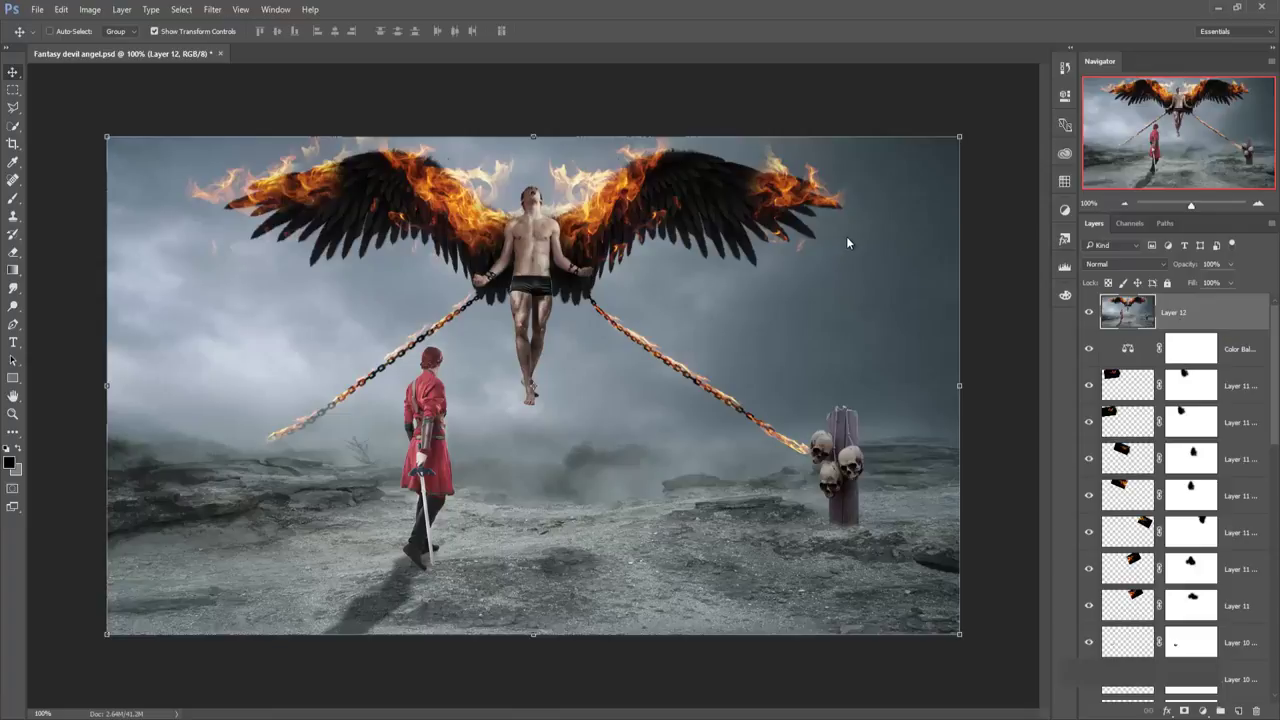
# Apply Color Efex Pro 4 Cross Processing, method L02, at 22% strength.
pyautogui.hotkey('ctrl', 'f')
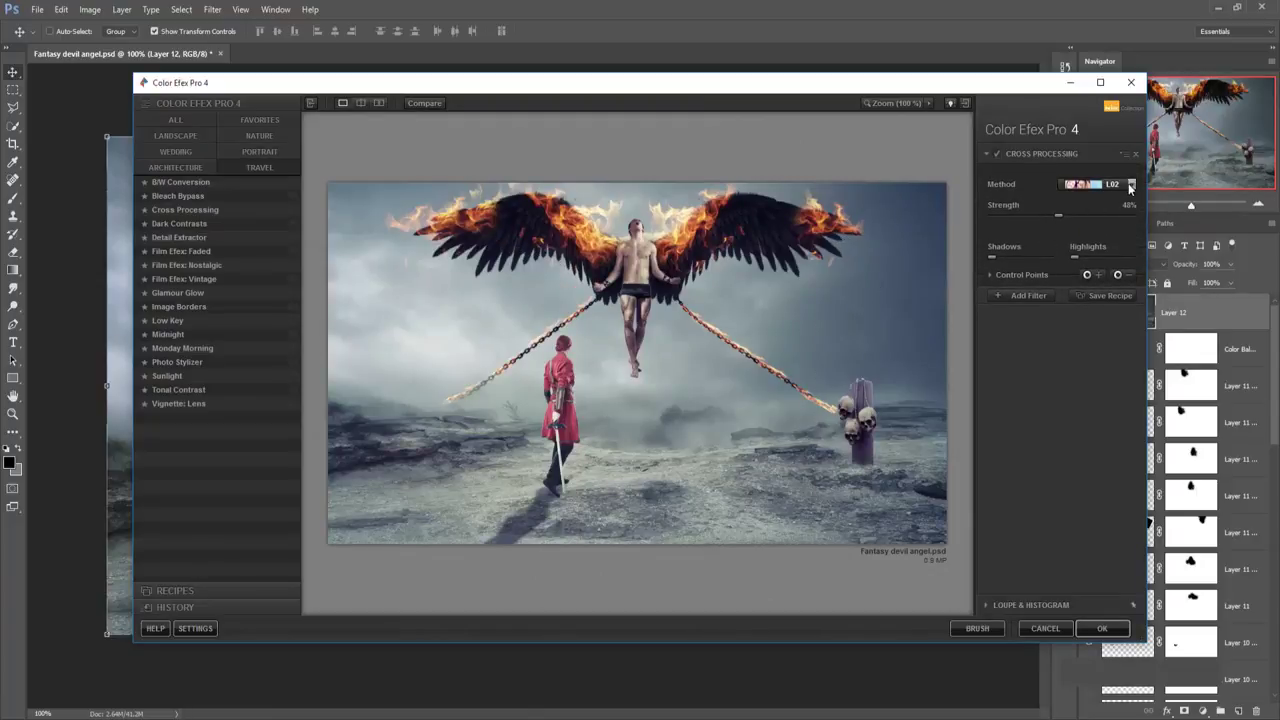
pyautogui.click(1115, 184)
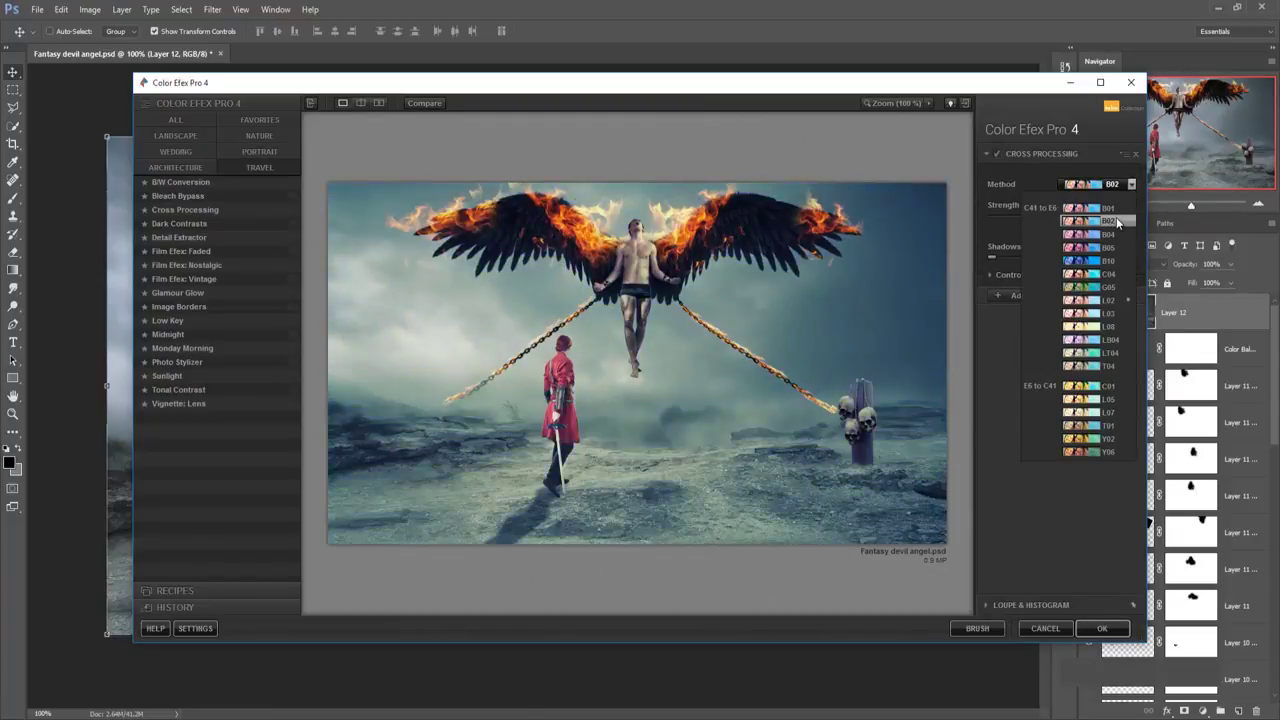
pyautogui.click(1096, 300)
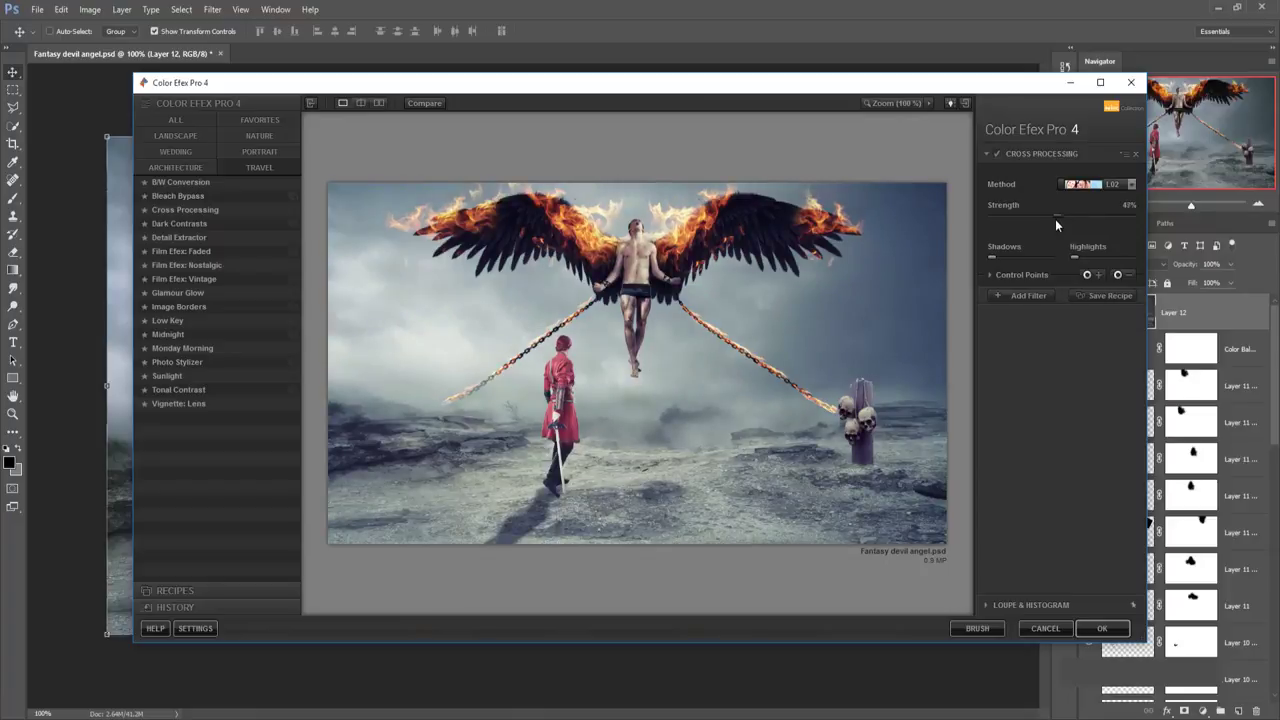
pyautogui.moveTo(1051, 225)
pyautogui.mouseDown()
pyautogui.moveTo(1026, 230)
pyautogui.moveTo(1049, 225)
pyautogui.mouseUp()
pyautogui.click(1097, 628)
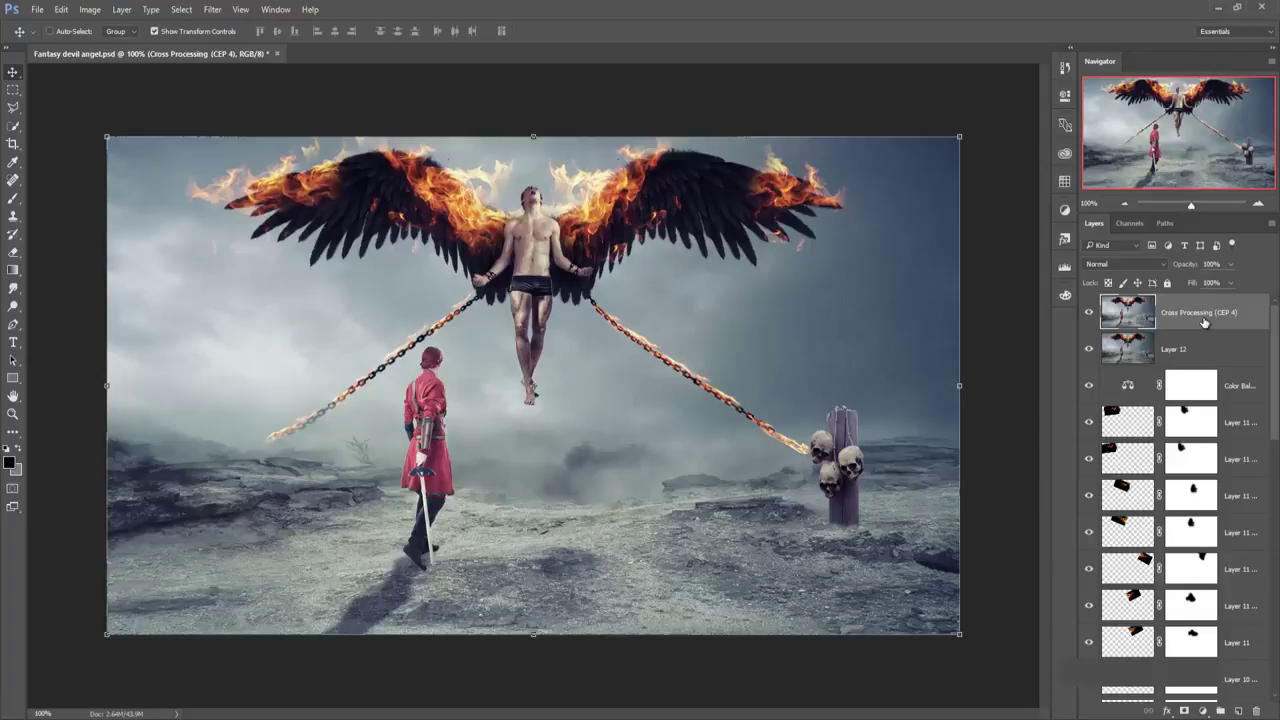
# Top the stack with a Photo Filter layer, Warming Filter (85), at about 25% density.
pyautogui.click(1205, 712)
pyautogui.click(1183, 592)
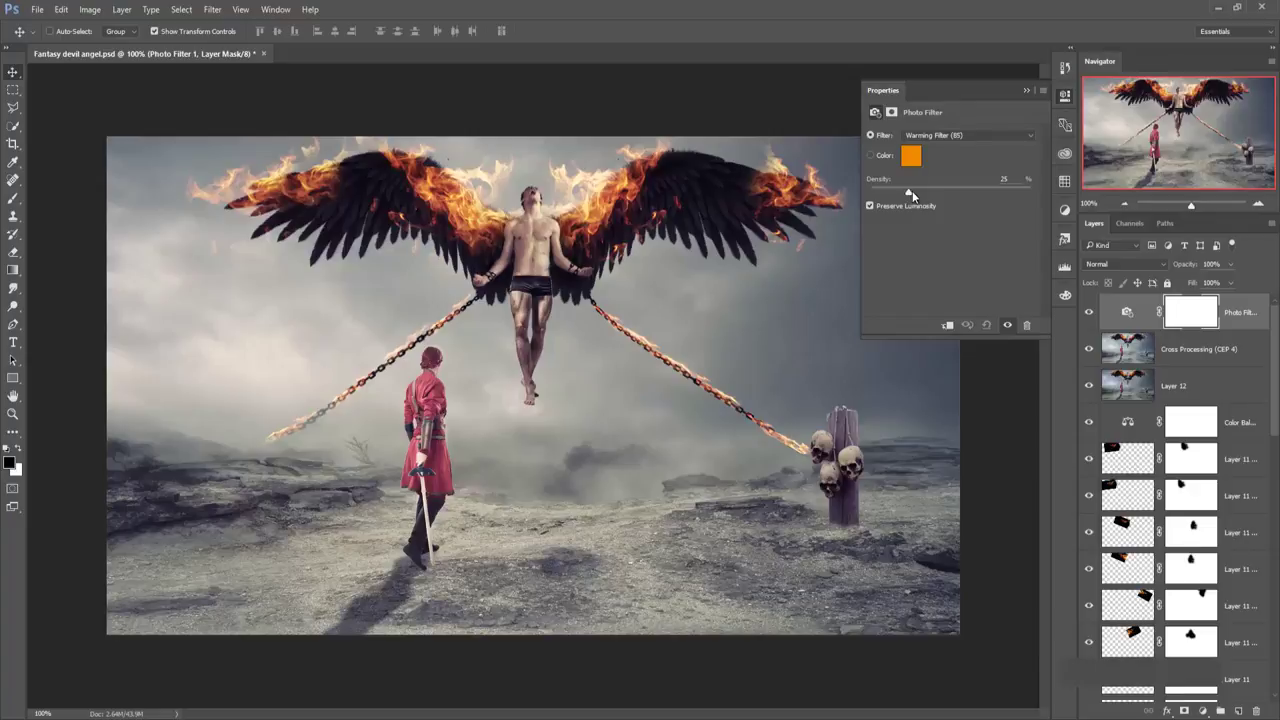
pyautogui.moveTo(930, 194); pyautogui.dragTo(908, 194)
pyautogui.click(1024, 96)
# Stamp all visible layers into a new merged layer above the Photo Filter.
pyautogui.click(1236, 320)
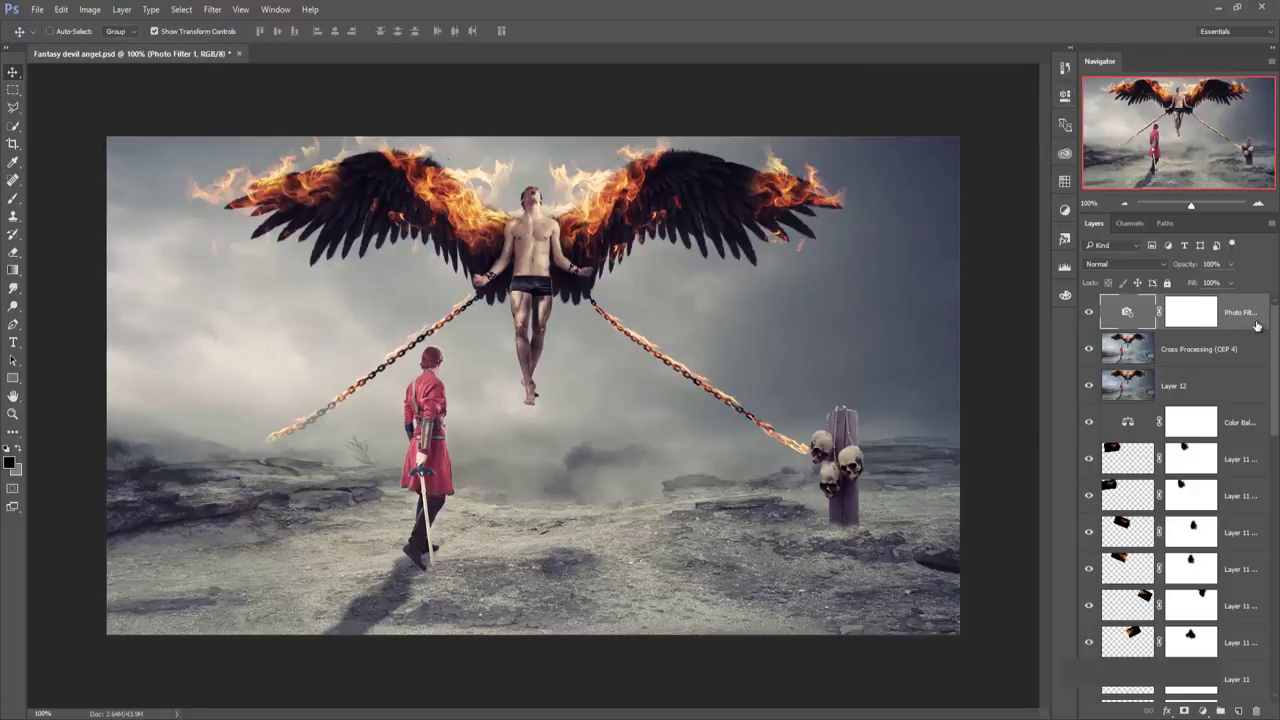
pyautogui.press('ctrl')
pyautogui.hotkey('ctrl', 'shift', 'alt', 'e')
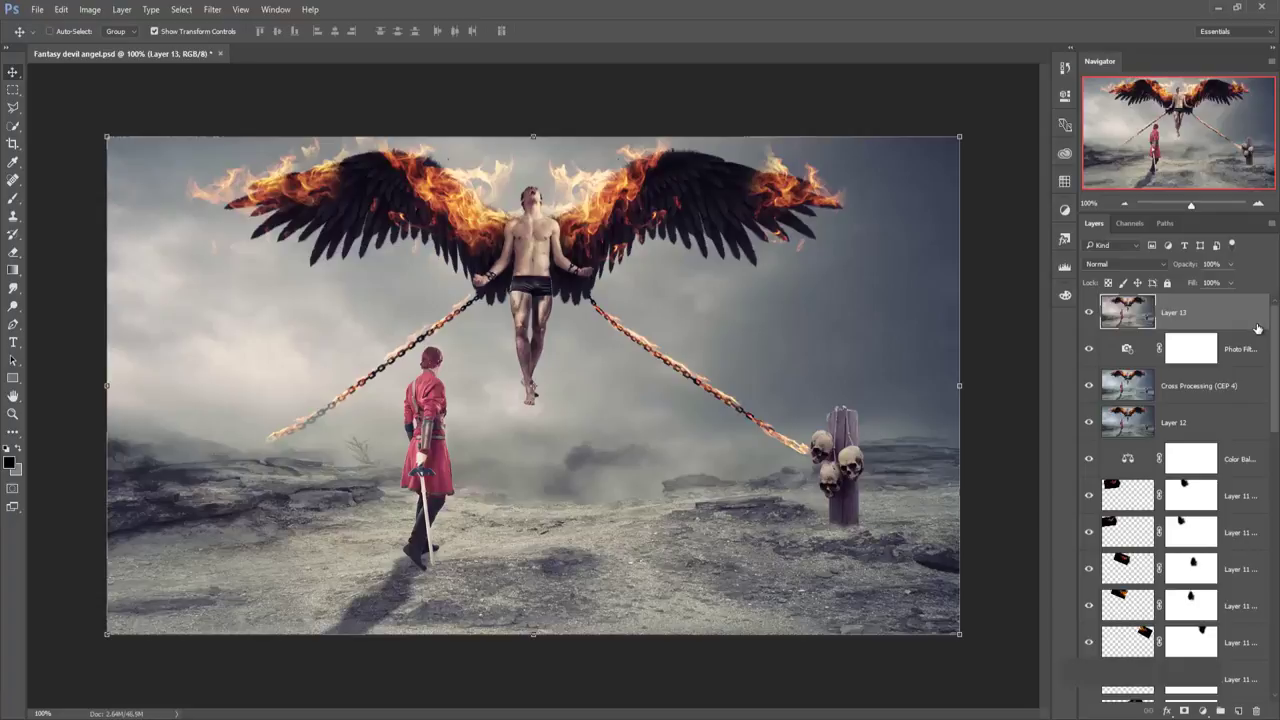
# Add a 50% gray layer in Soft Light mode, then stamp another merged copy on top.
pyautogui.click(1238, 711)
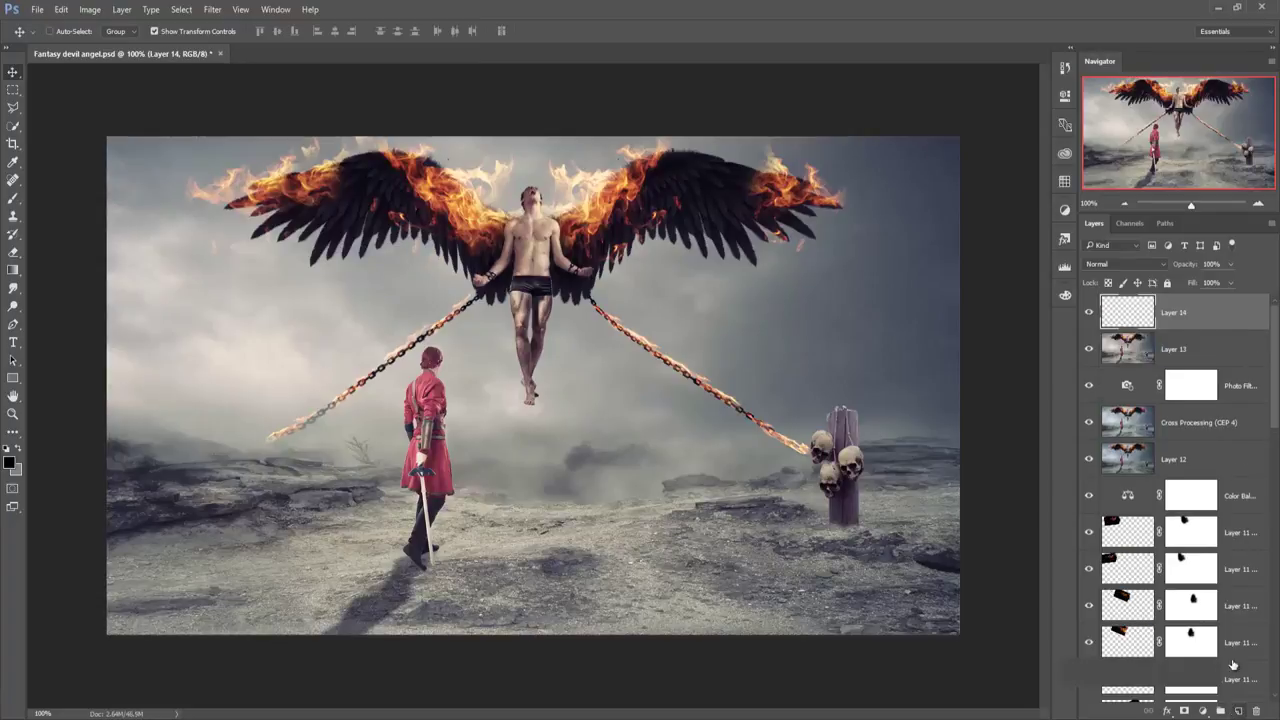
pyautogui.click(60, 10)
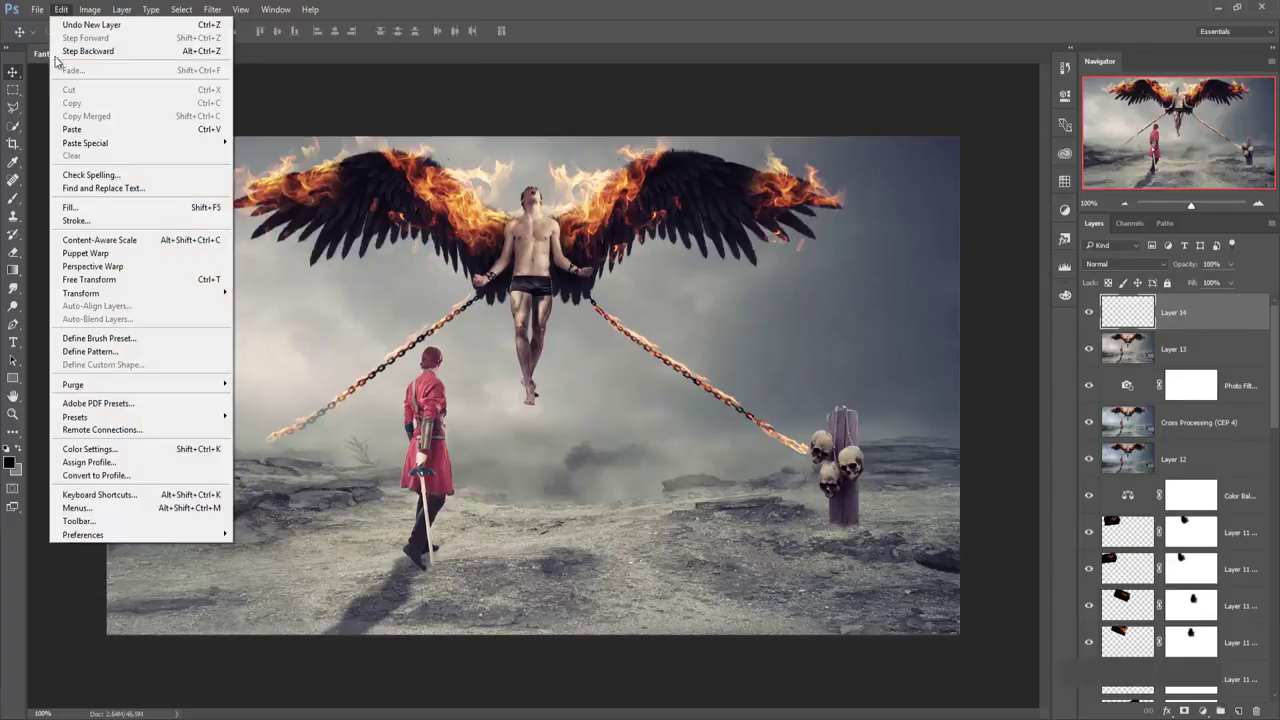
pyautogui.click(70, 207)
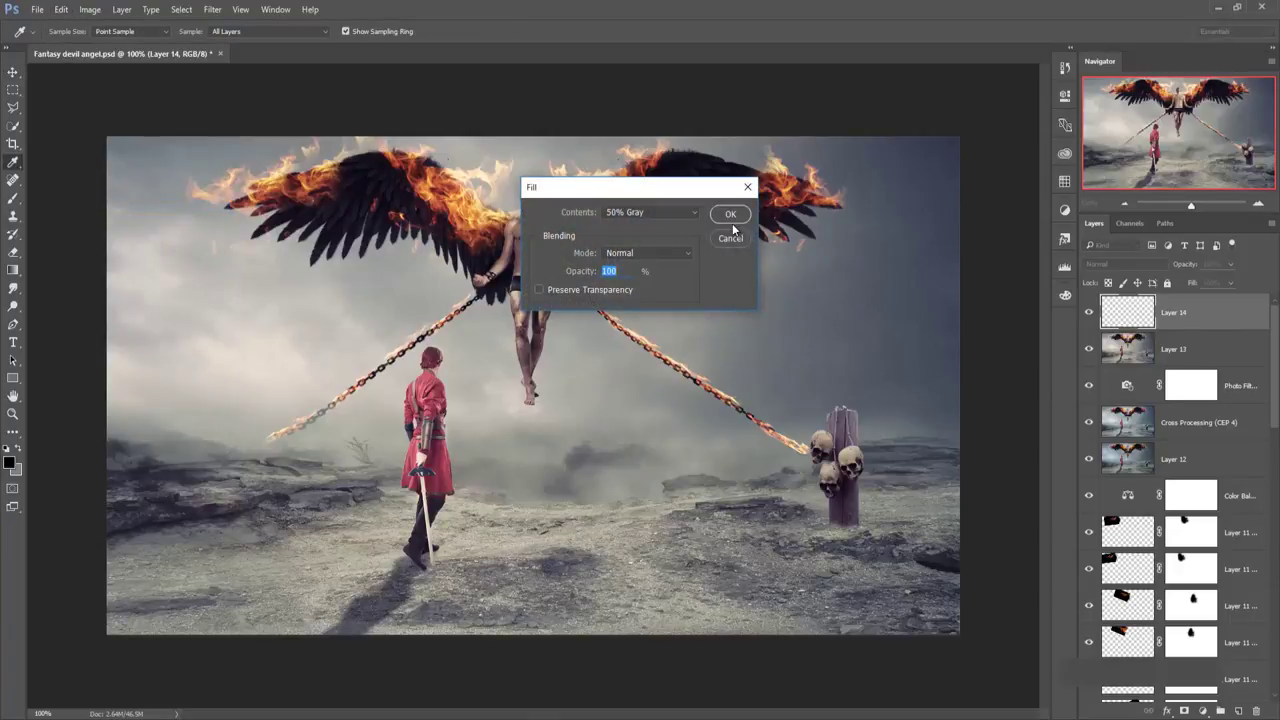
pyautogui.click(730, 215)
pyautogui.press('v')
pyautogui.click(1158, 266)
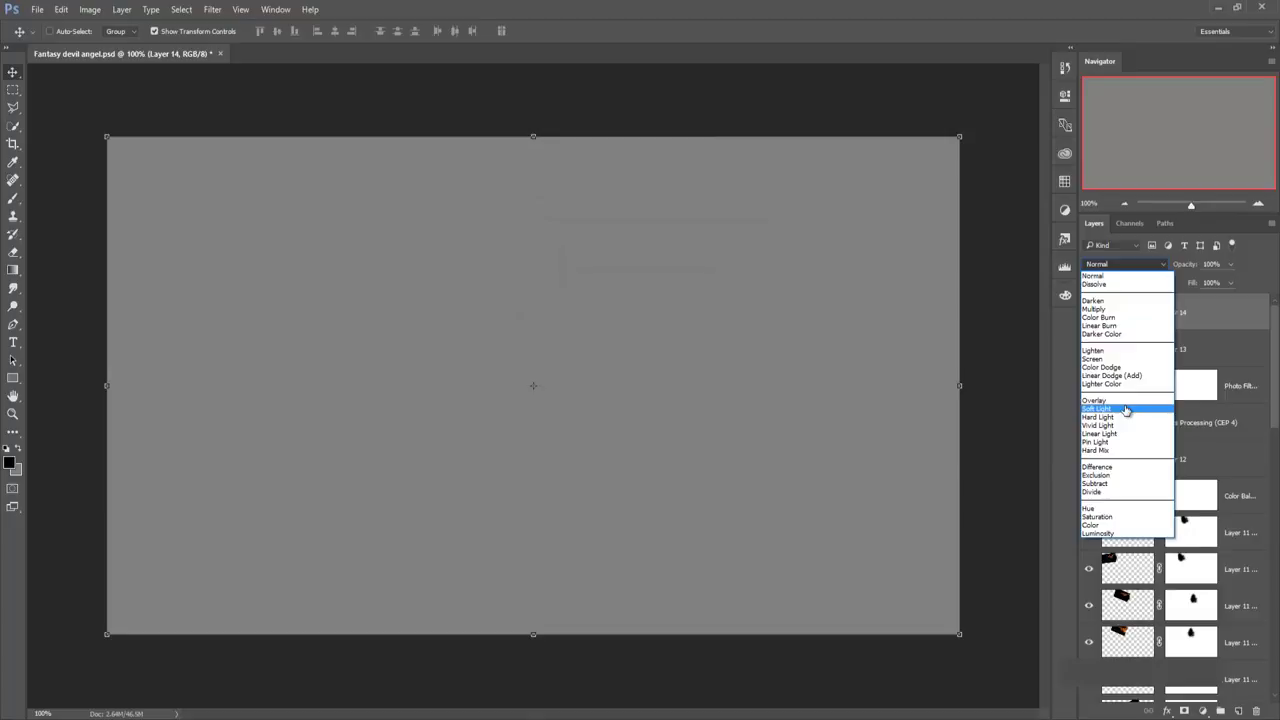
pyautogui.click(1126, 410)
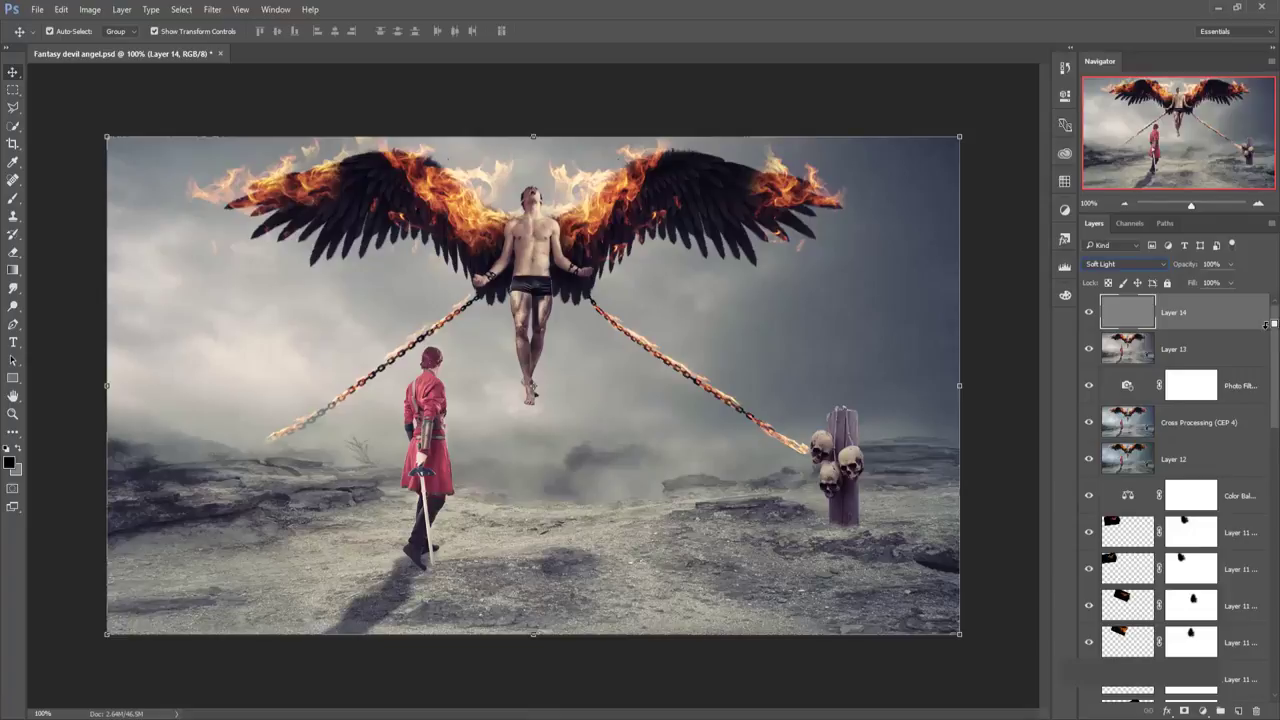
pyautogui.hotkey('ctrl', 'shift', 'alt', 'e')
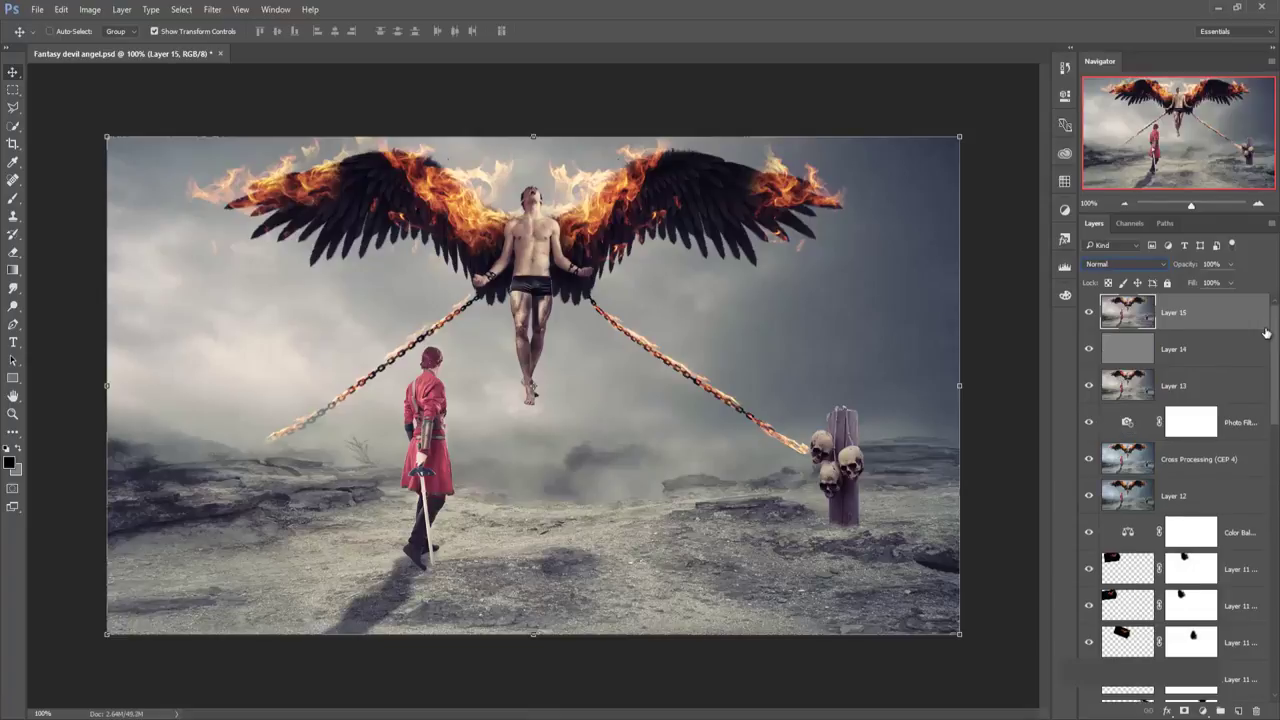